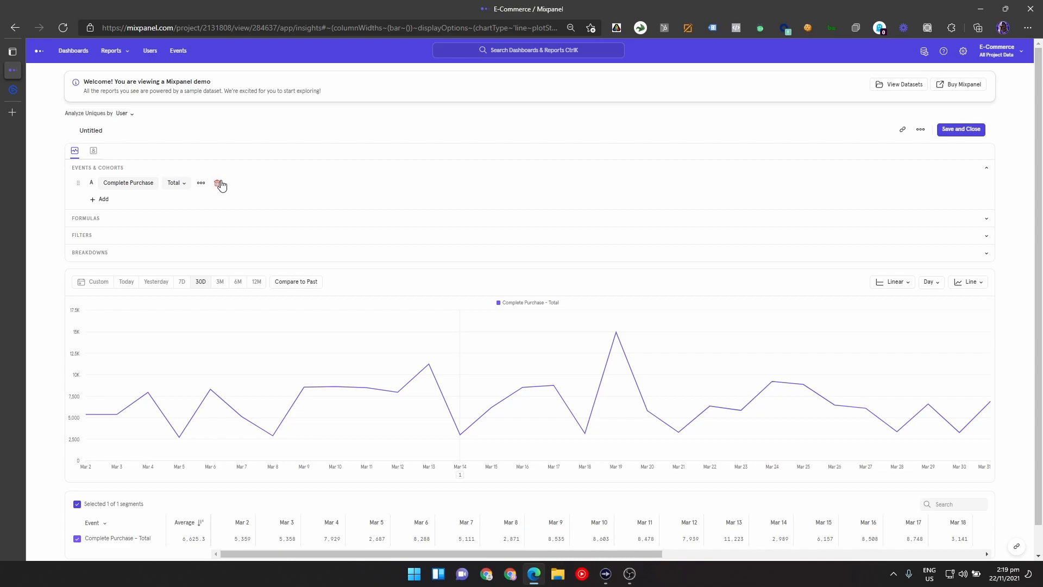
# Step: Remove the Complete Purchase event from the report and view the available sample datasets
pyautogui.click(218, 184)
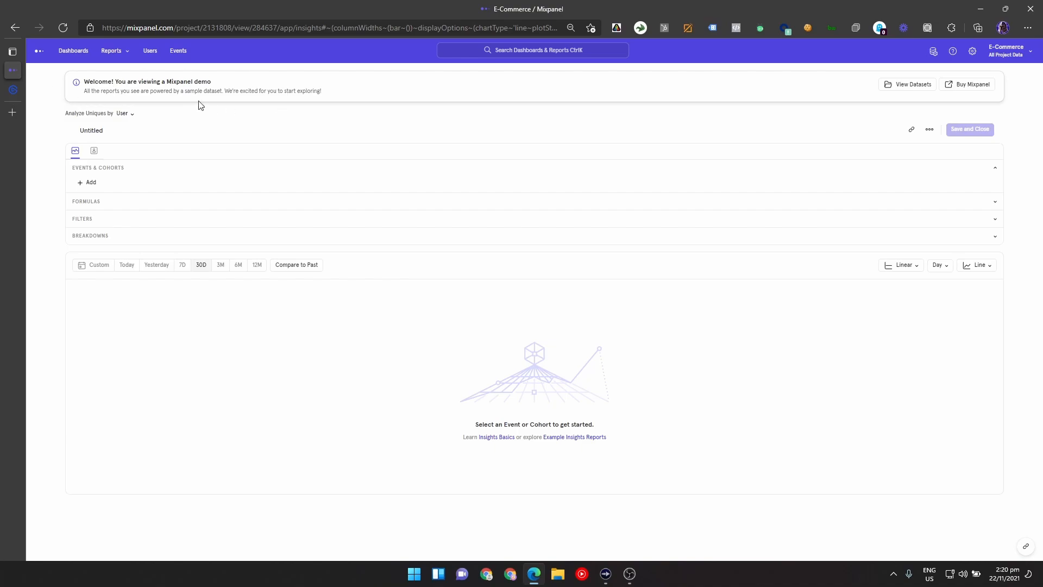
pyautogui.click(905, 87)
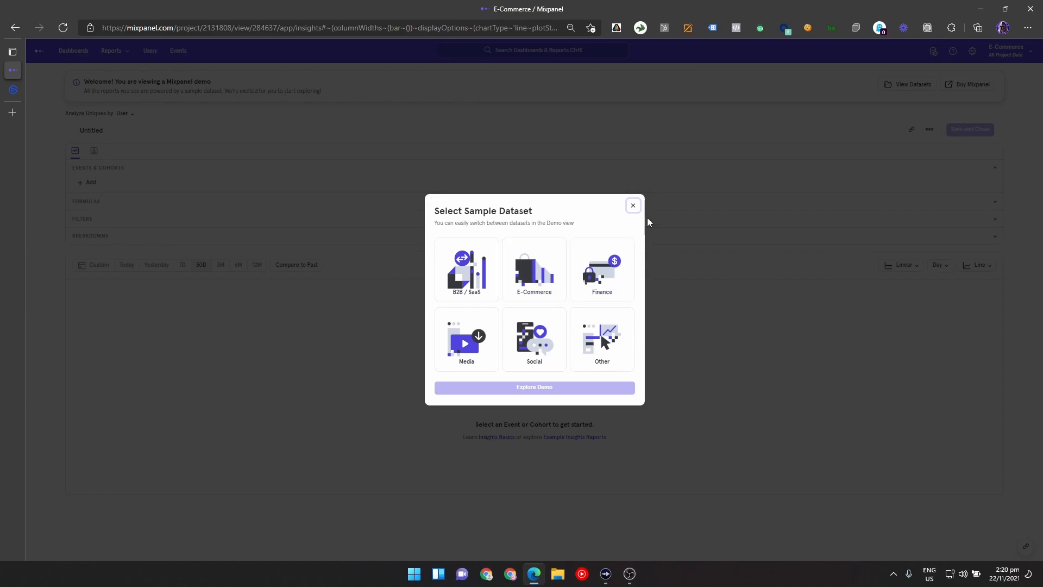
pyautogui.click(634, 206)
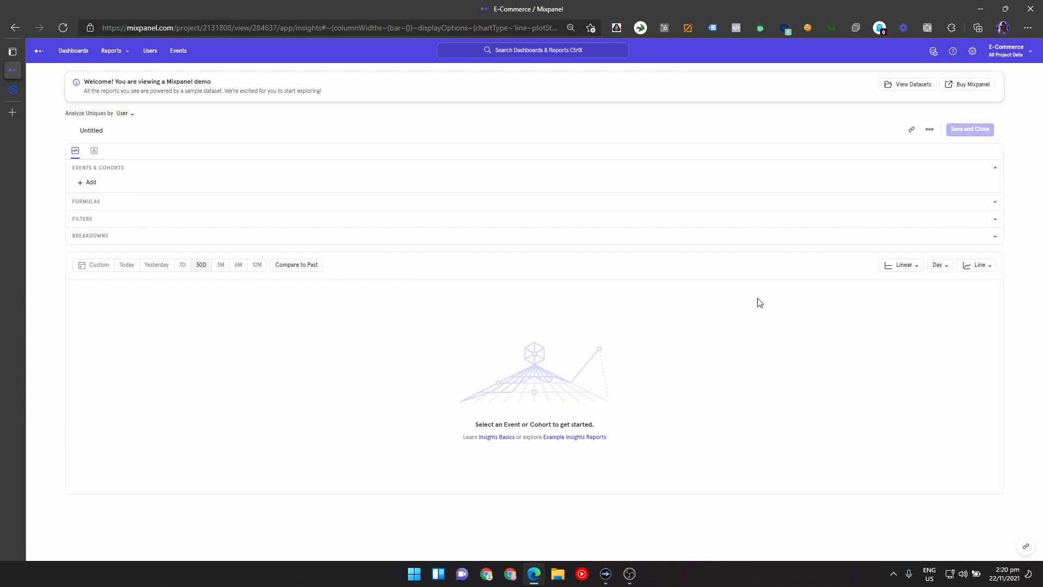
# Step: Start a new event entry and examine the list of available events
pyautogui.click(94, 187)
pyautogui.click(97, 202)
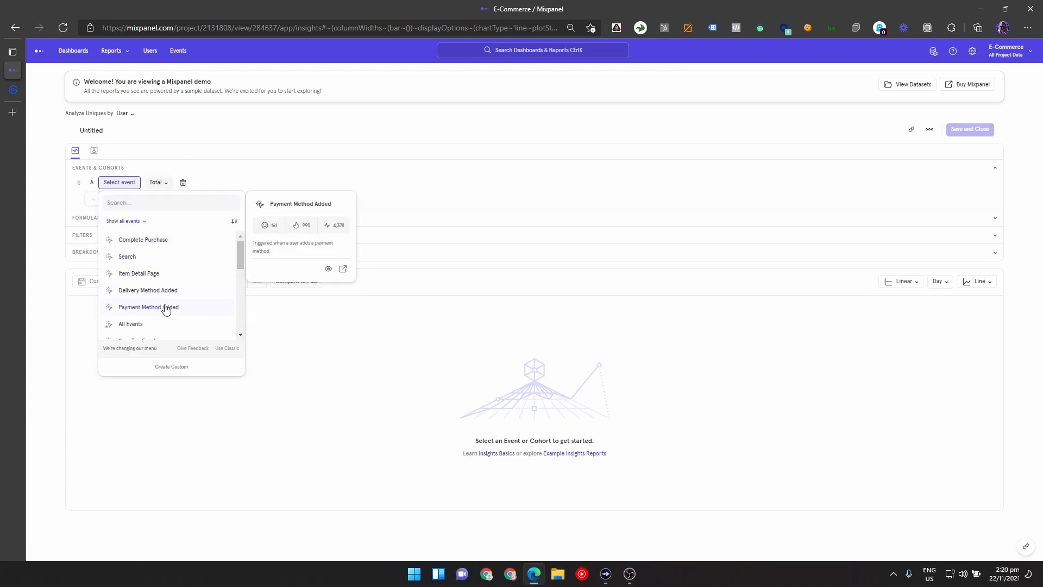
pyautogui.scroll(-3, 165, 308)
pyautogui.scroll(-5, 166, 309)
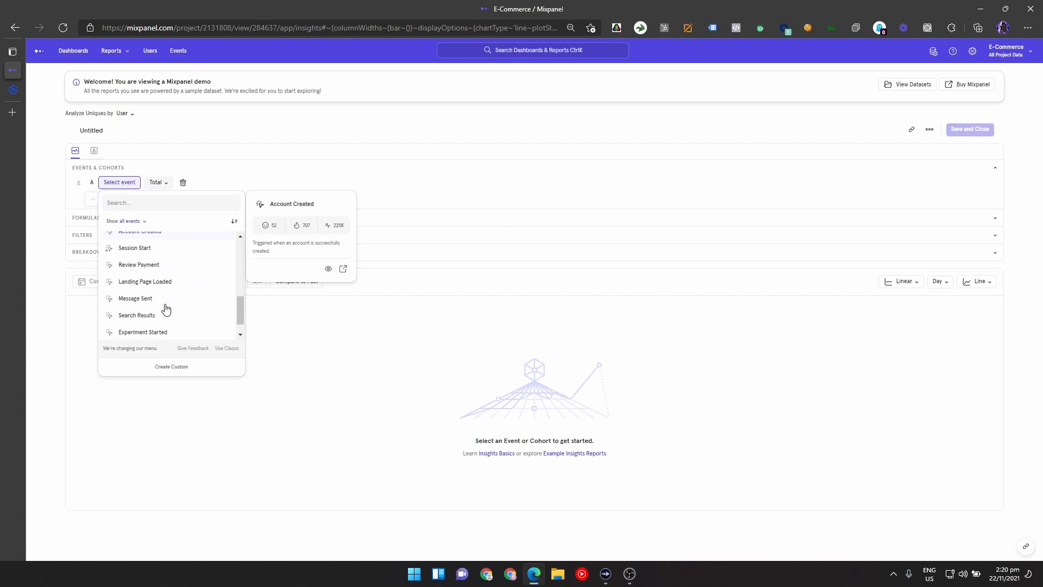
pyautogui.scroll(8, 165, 308)
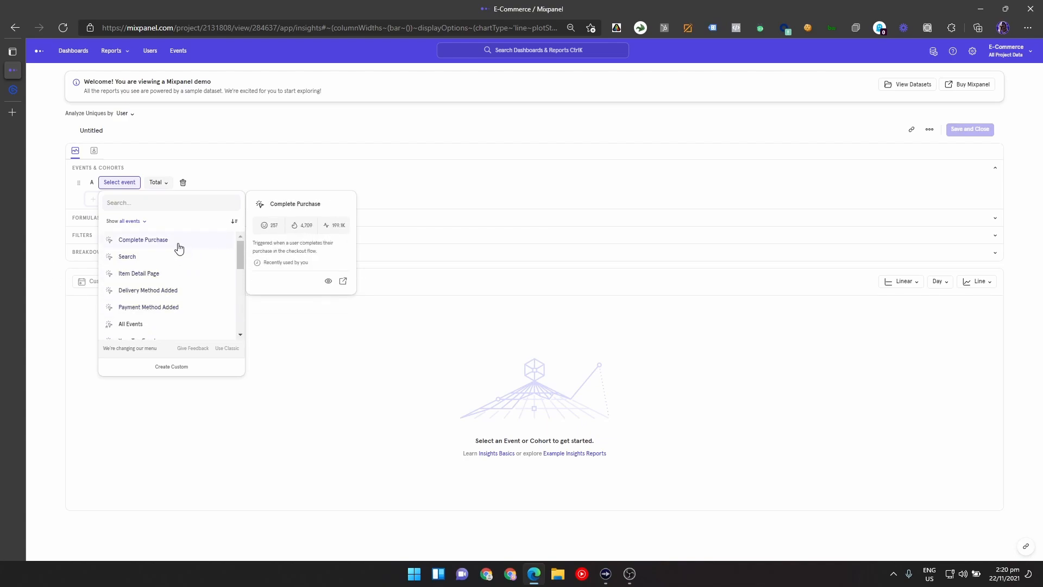
pyautogui.click(417, 193)
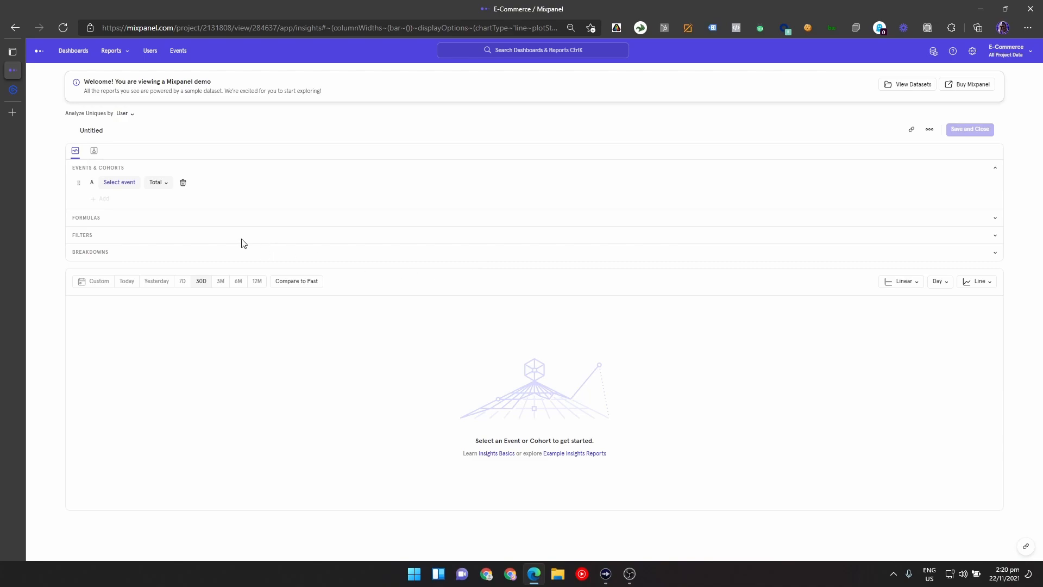
# Step: Review the sample dataset choices again and delete the empty event entry
pyautogui.click(912, 86)
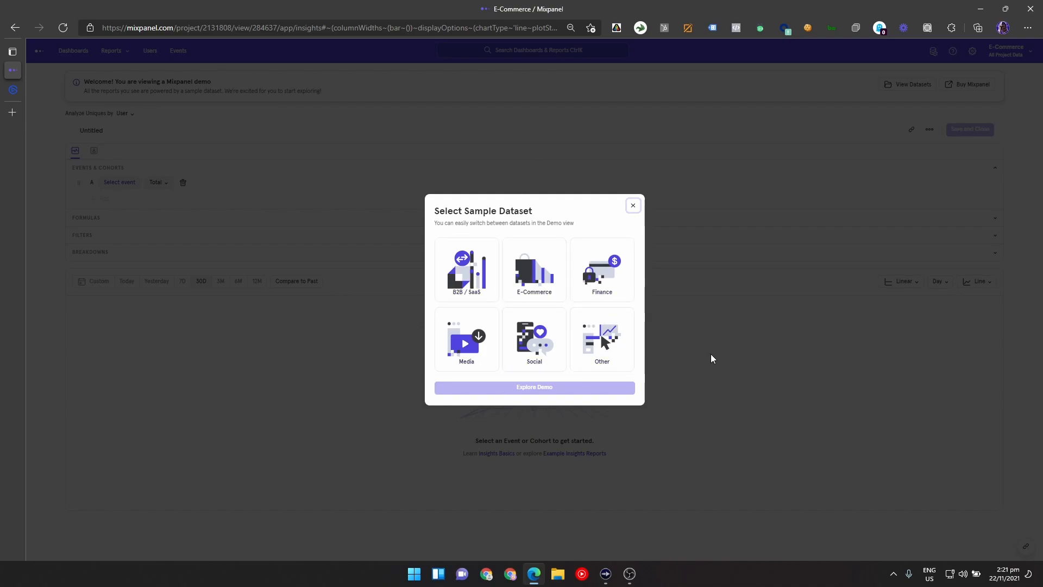
pyautogui.click(632, 206)
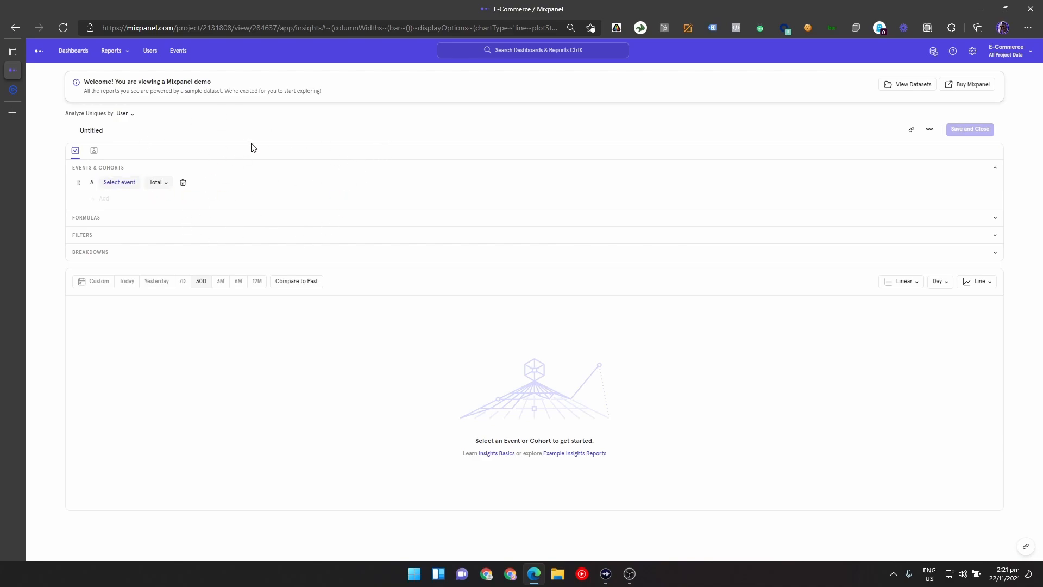
pyautogui.click(183, 182)
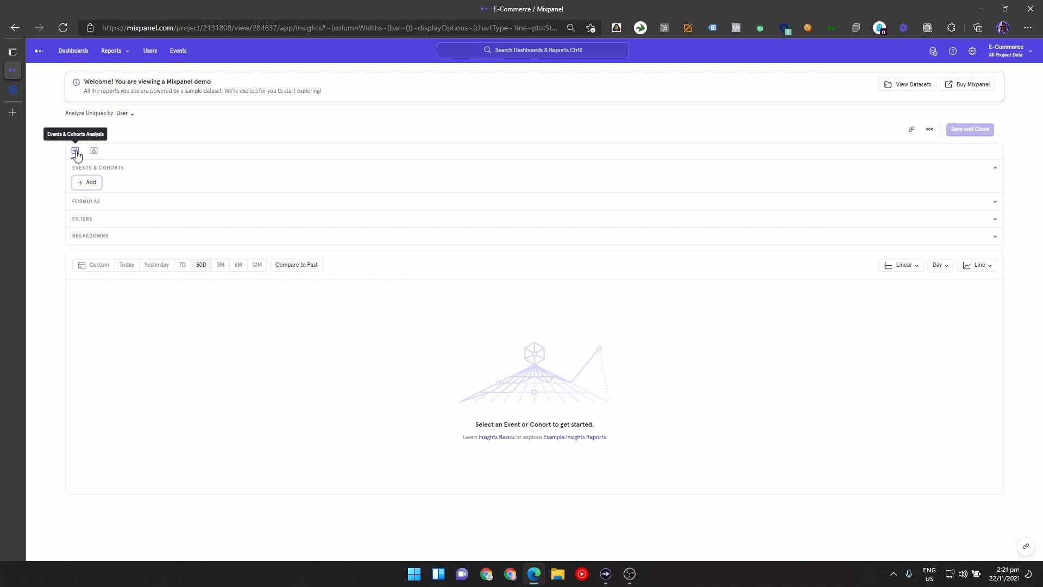
# Step: Add the Complete Purchase event to the report
pyautogui.click(92, 183)
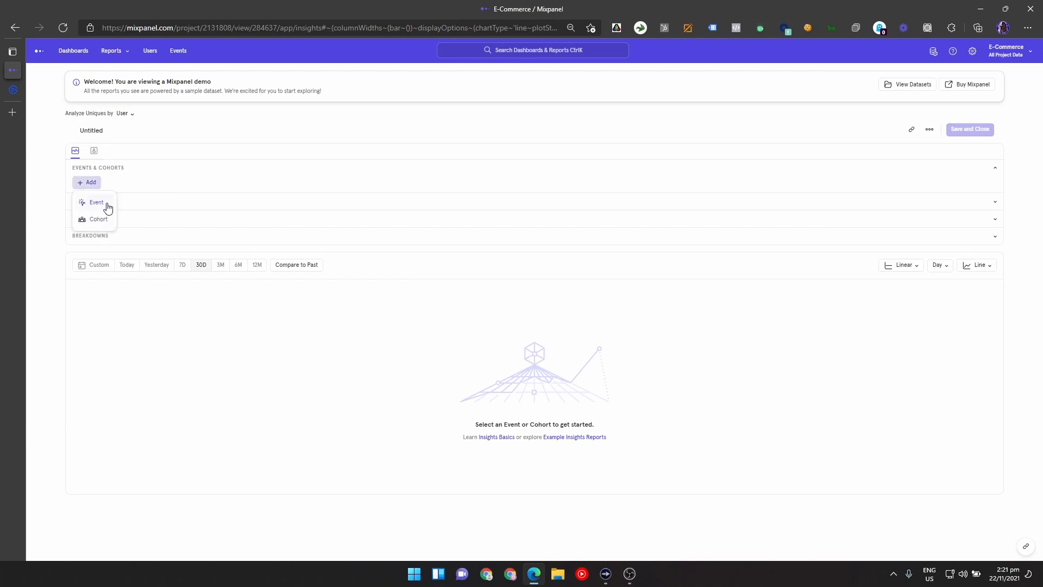
pyautogui.click(106, 202)
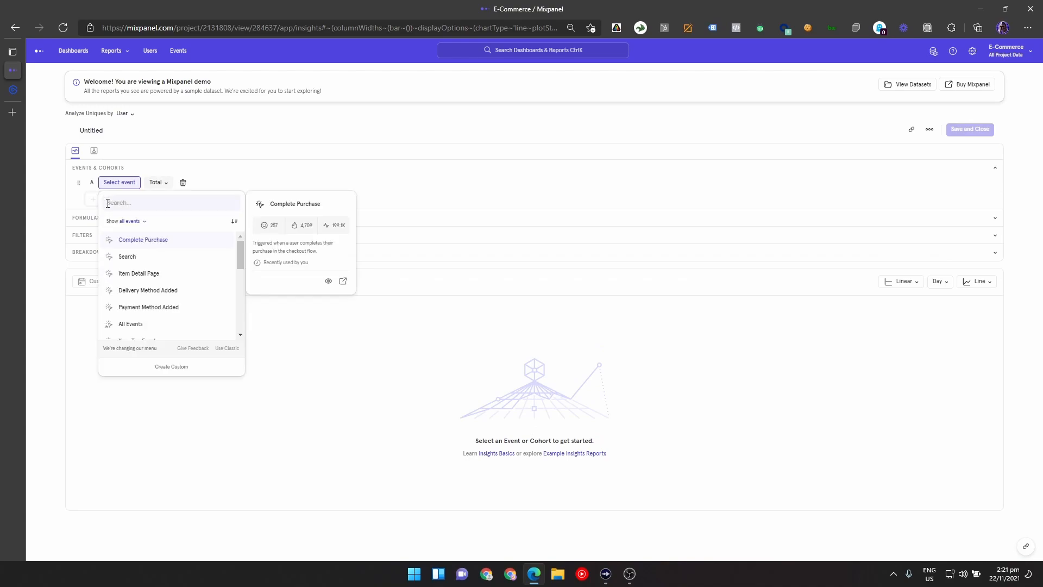
pyautogui.click(143, 240)
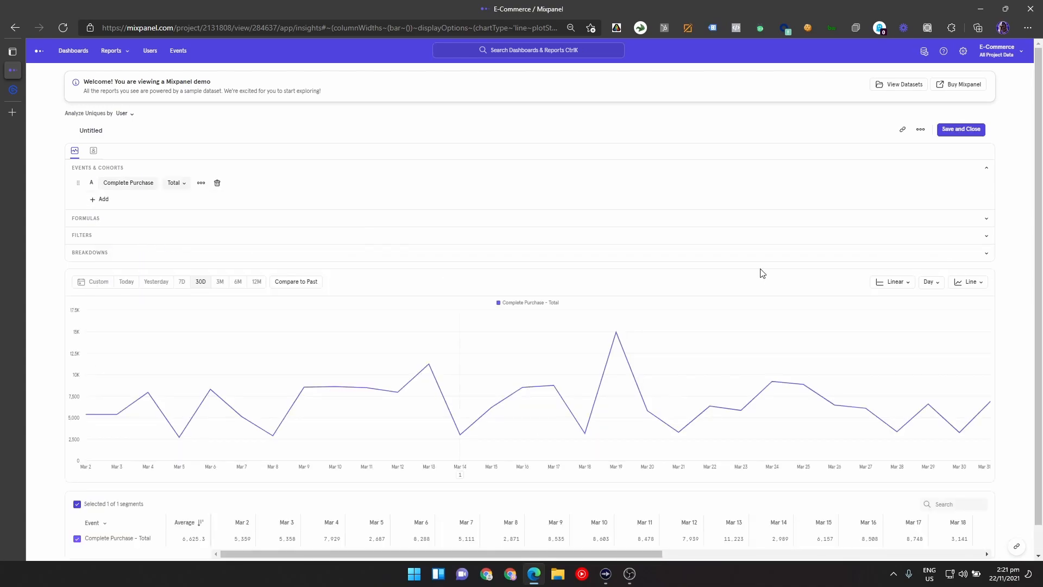
# Step: Browse the alternative events available for the Complete Purchase entry, keeping the current selection
pyautogui.click(142, 185)
pyautogui.scroll(-2, 168, 284)
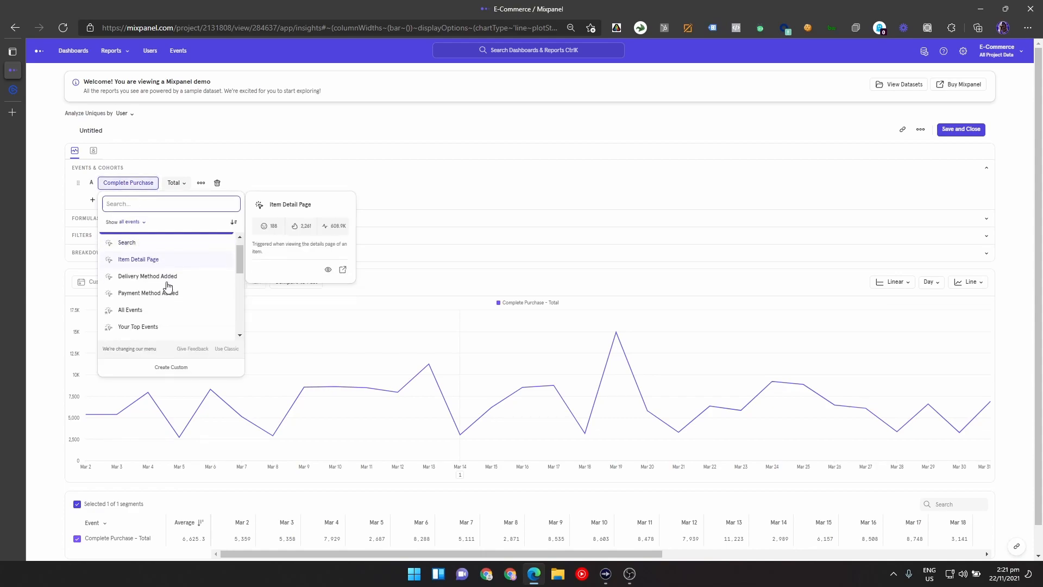
pyautogui.scroll(-4, 168, 287)
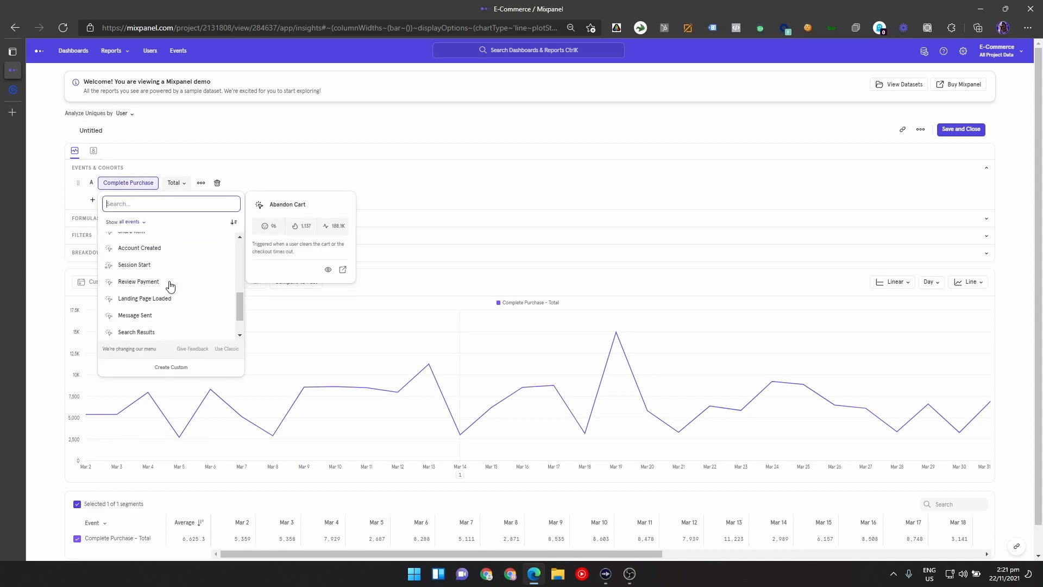
pyautogui.scroll(1, 148, 269)
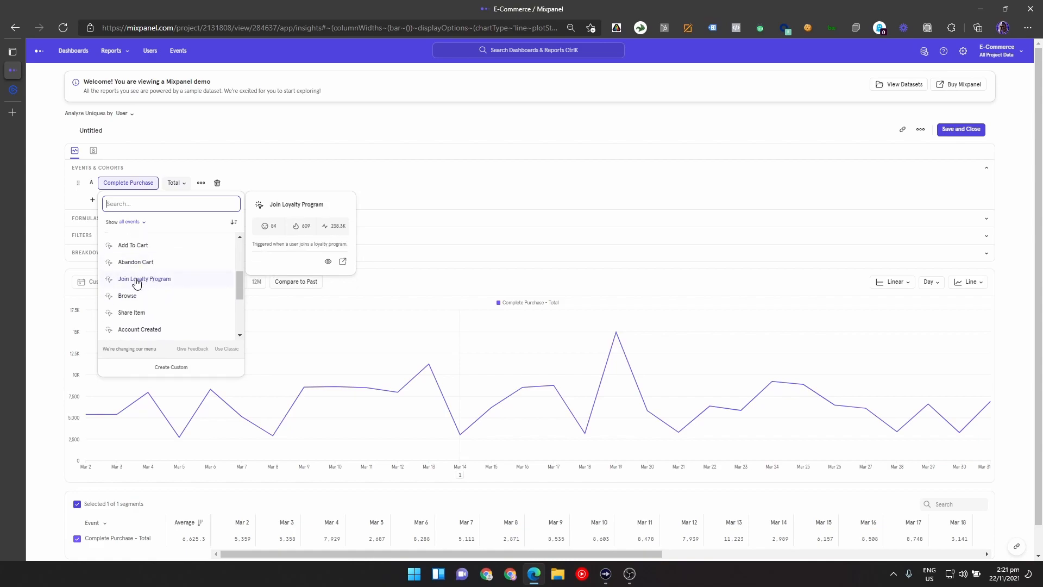
pyautogui.scroll(2, 150, 284)
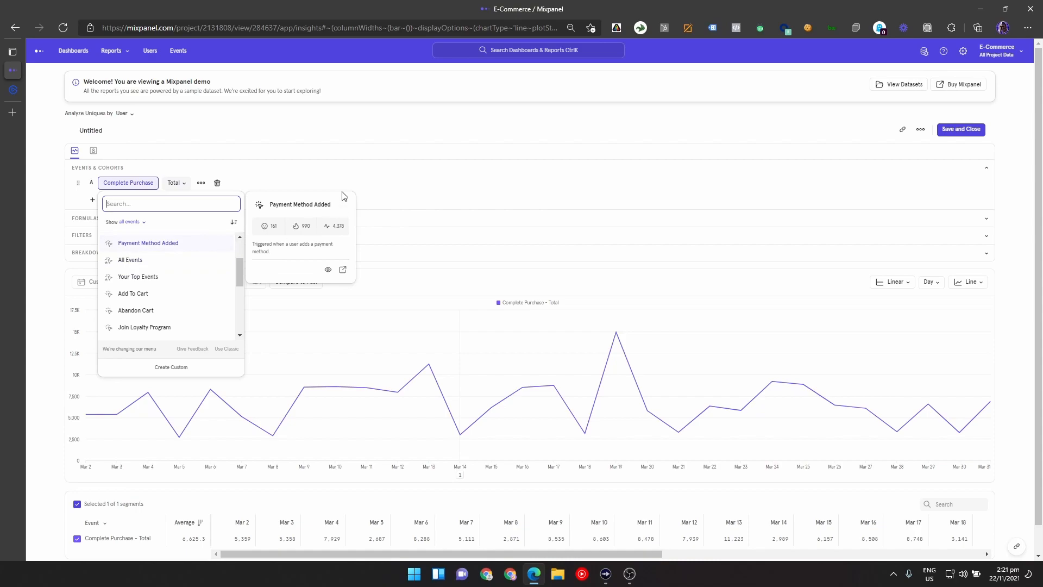
pyautogui.click(372, 170)
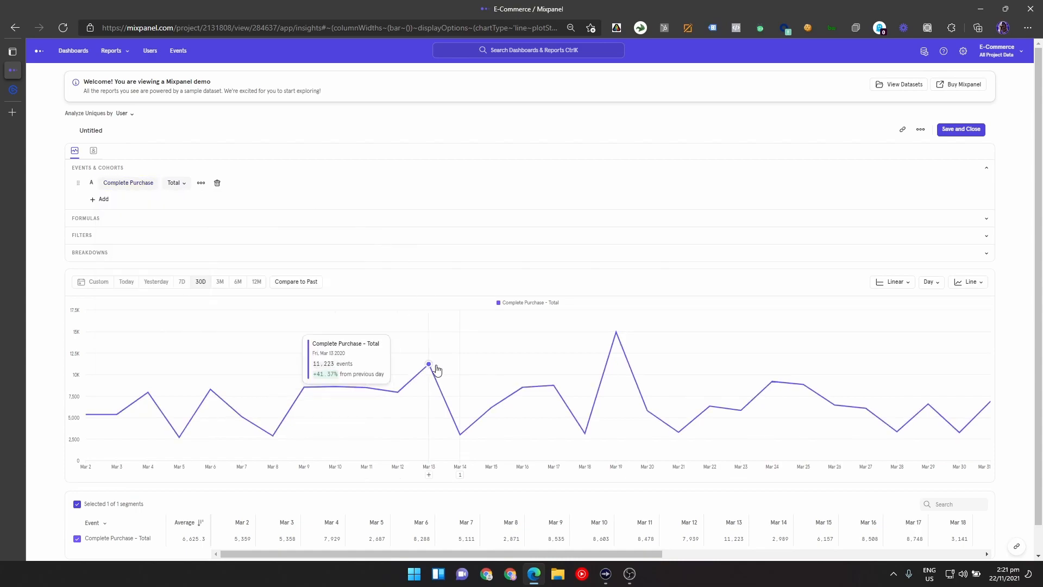
# Step: Set the report's date range to 3M and look through the calendar for custom fixed dates
pyautogui.click(221, 283)
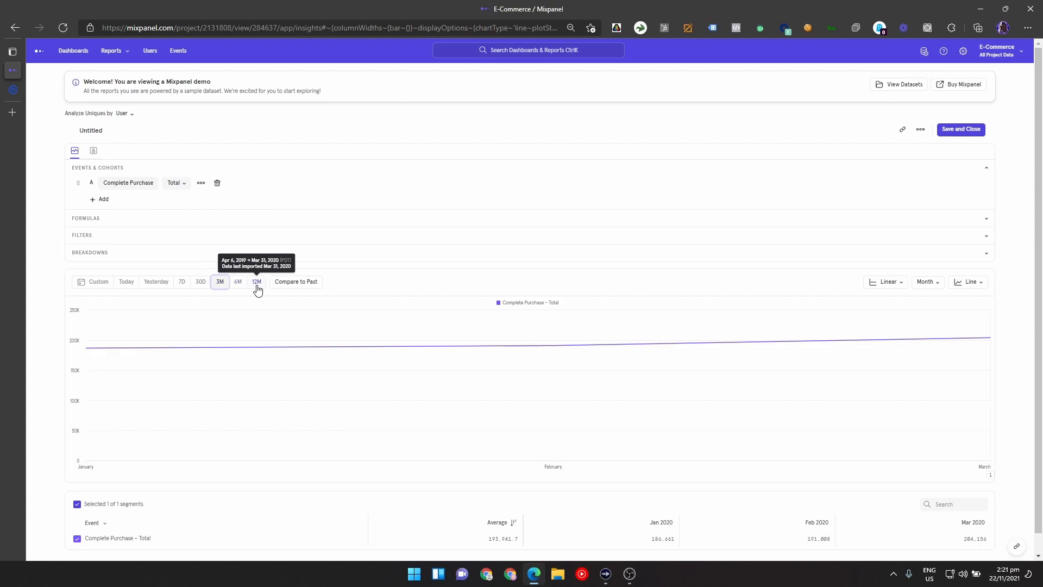
pyautogui.click(95, 284)
pyautogui.scroll(3, 142, 353)
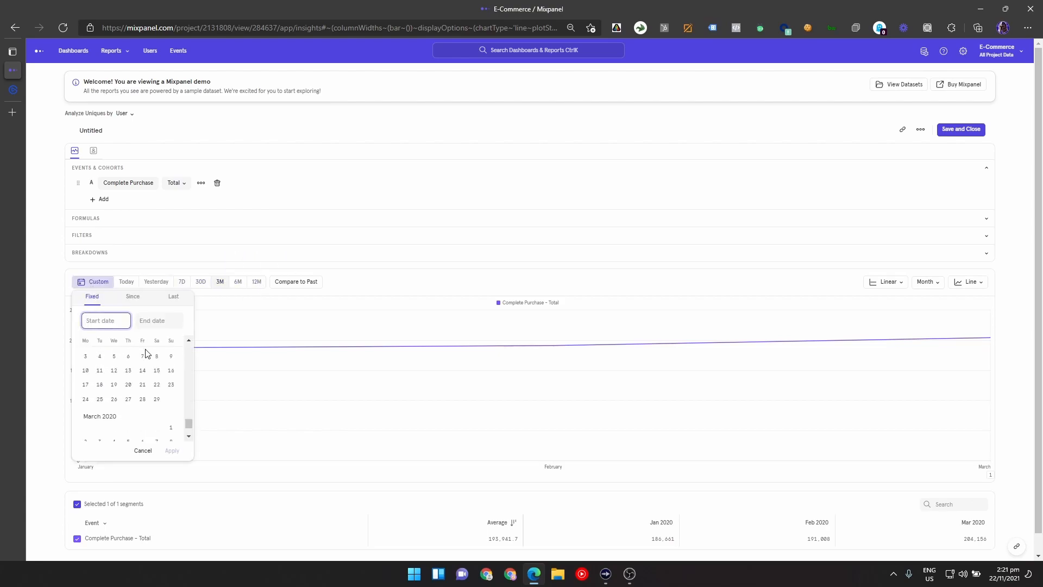
pyautogui.scroll(2, 142, 356)
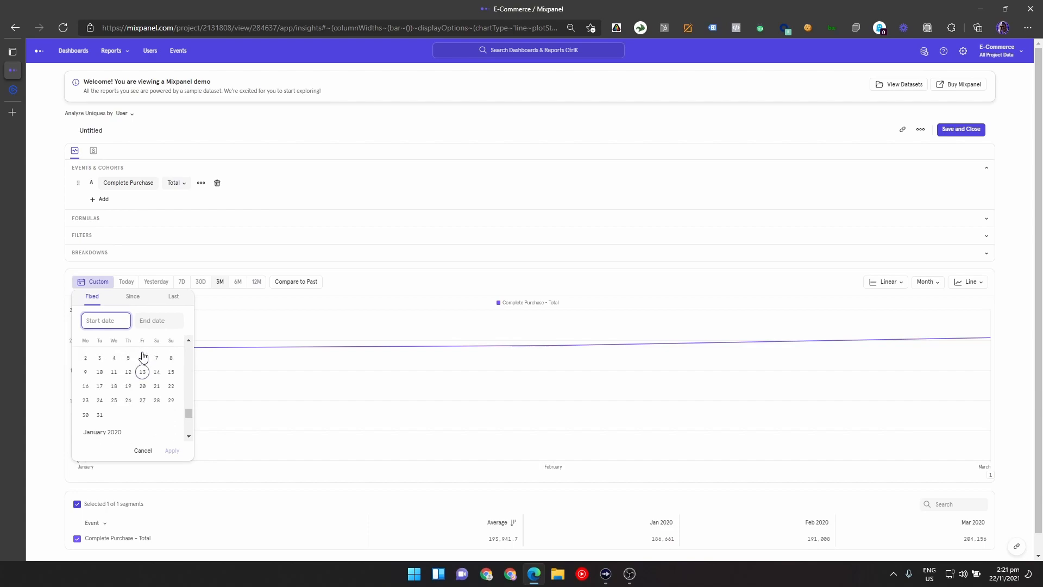
pyautogui.click(405, 284)
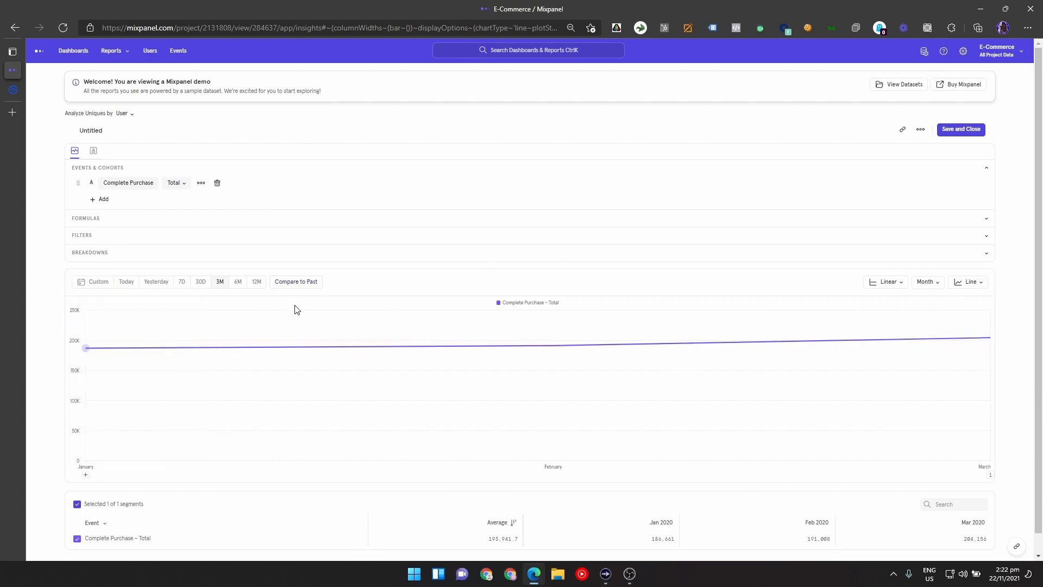
# Step: Compare the Complete Purchase trend with the previous month, and switch the comparison to the previous quarter
pyautogui.click(304, 292)
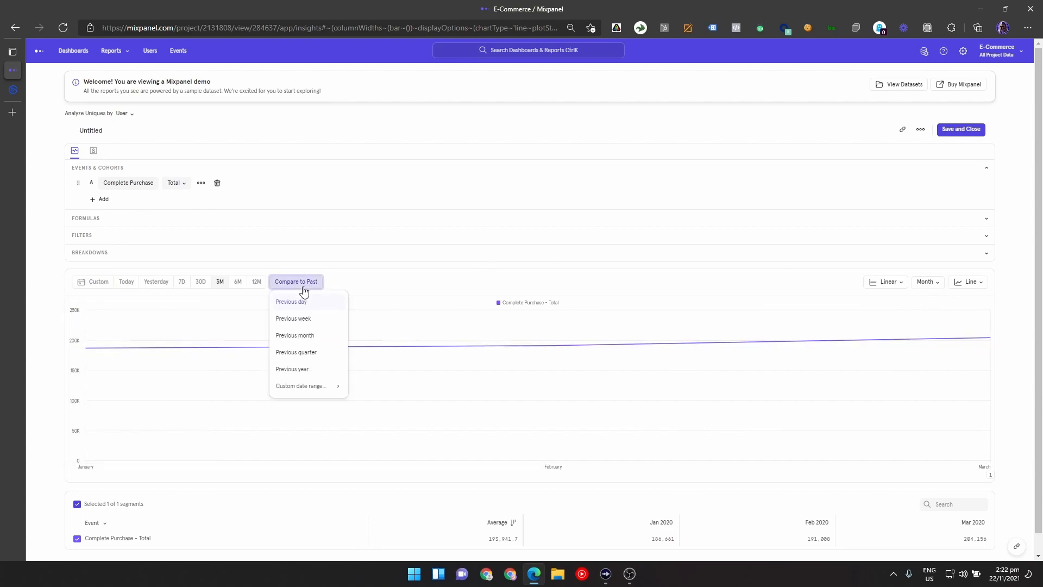
pyautogui.click(316, 344)
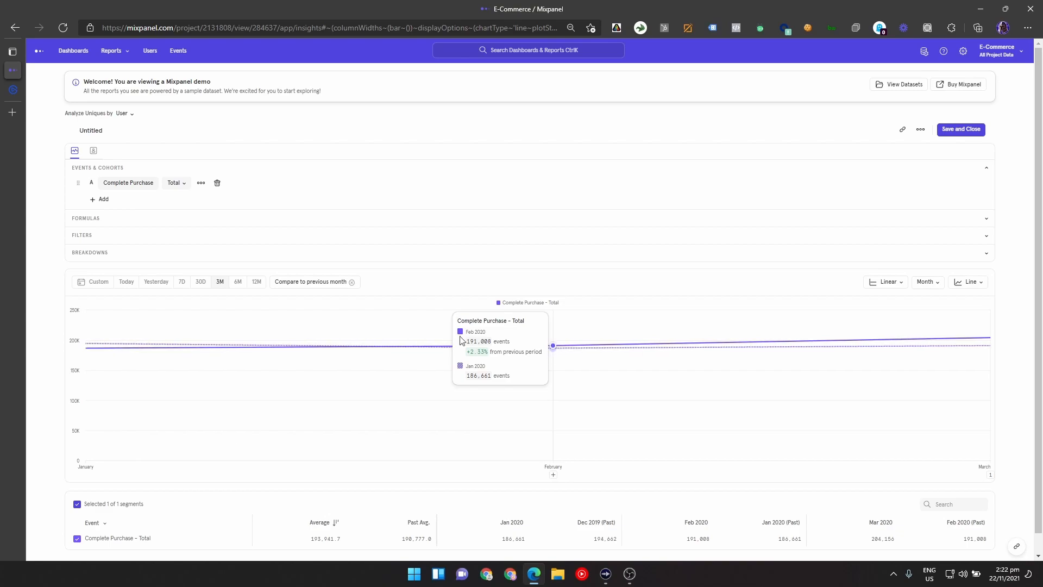
pyautogui.moveTo(103, 346)
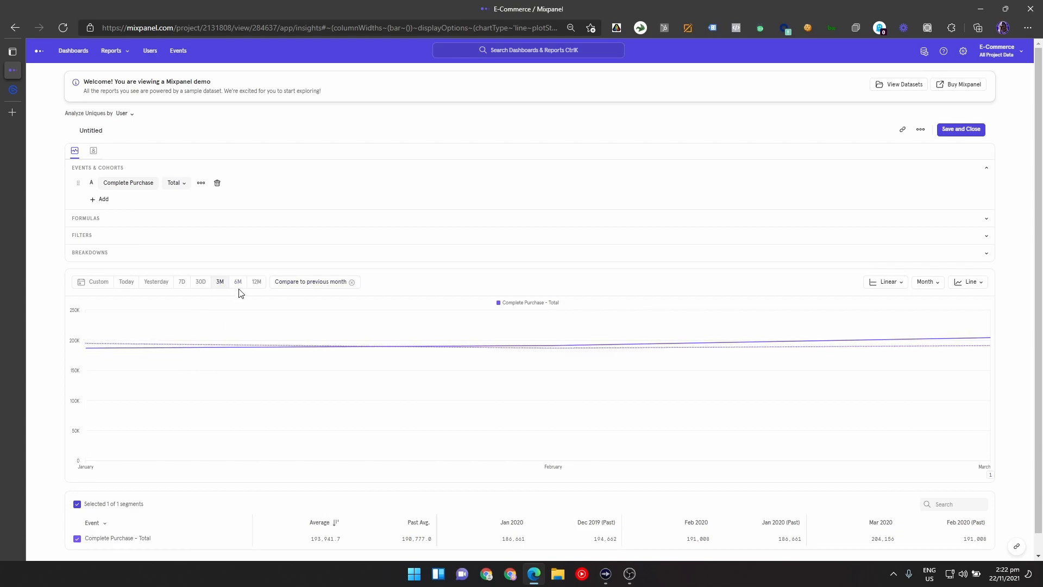
pyautogui.click(307, 287)
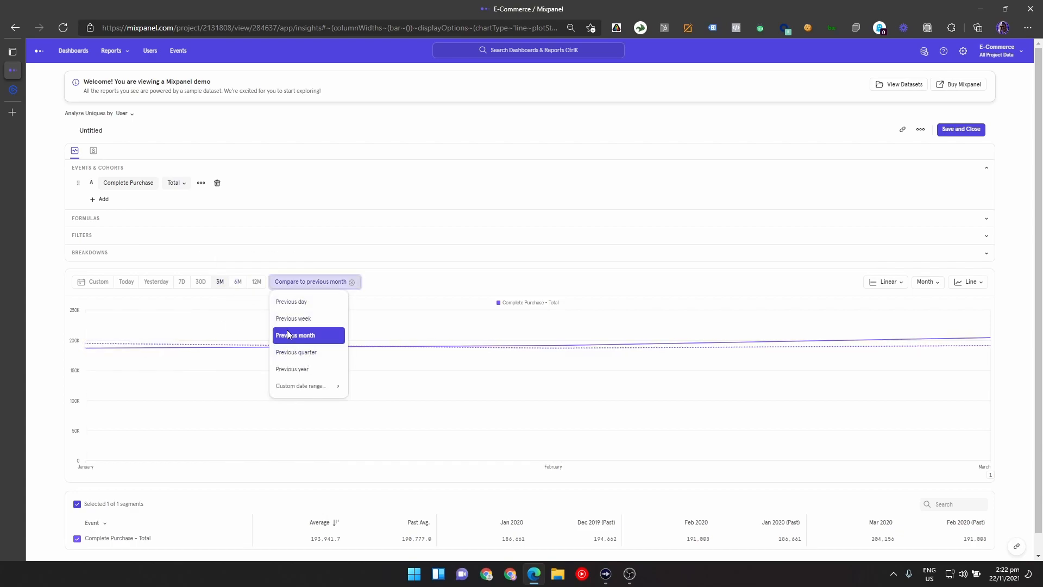
pyautogui.click(298, 353)
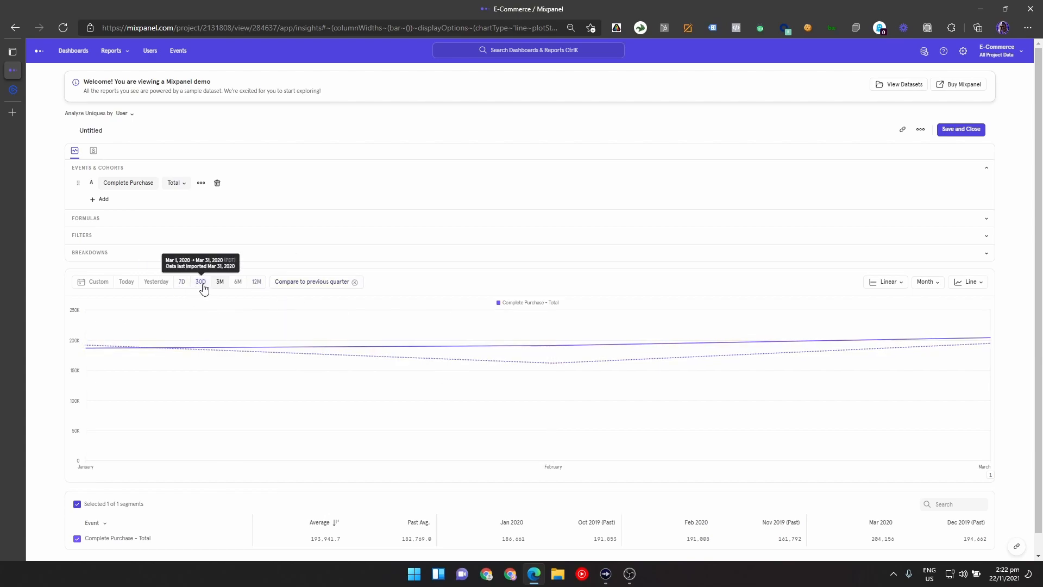
# Step: Set the chart's time interval to Day and display it as a stacked line chart
pyautogui.click(931, 286)
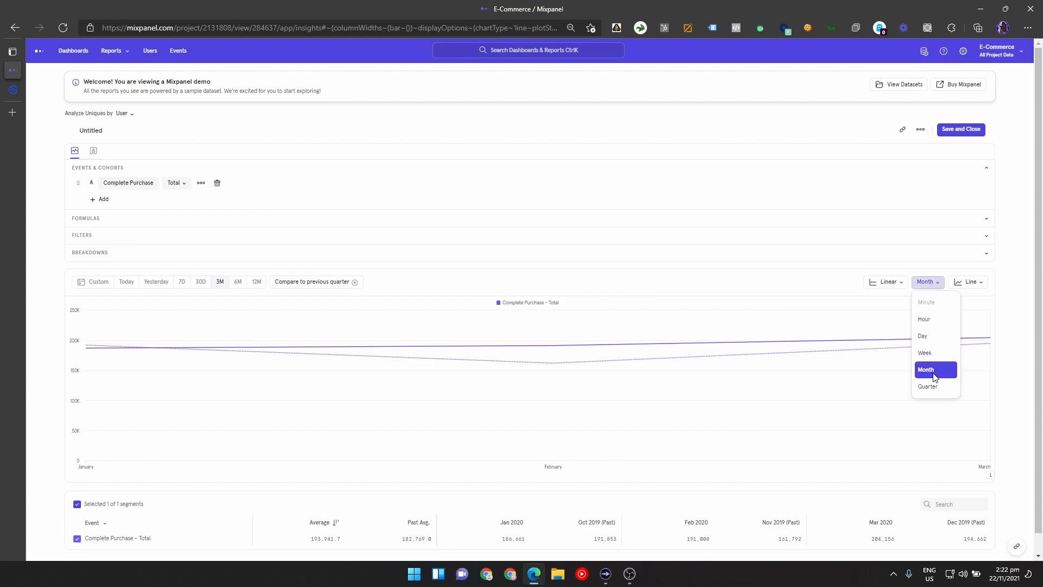
pyautogui.click(934, 335)
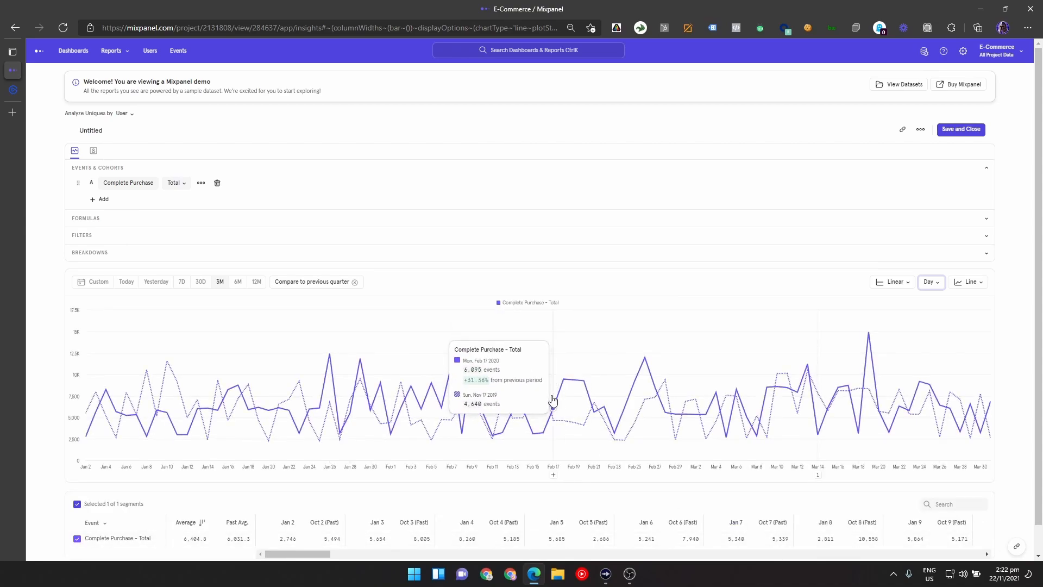
pyautogui.click(982, 287)
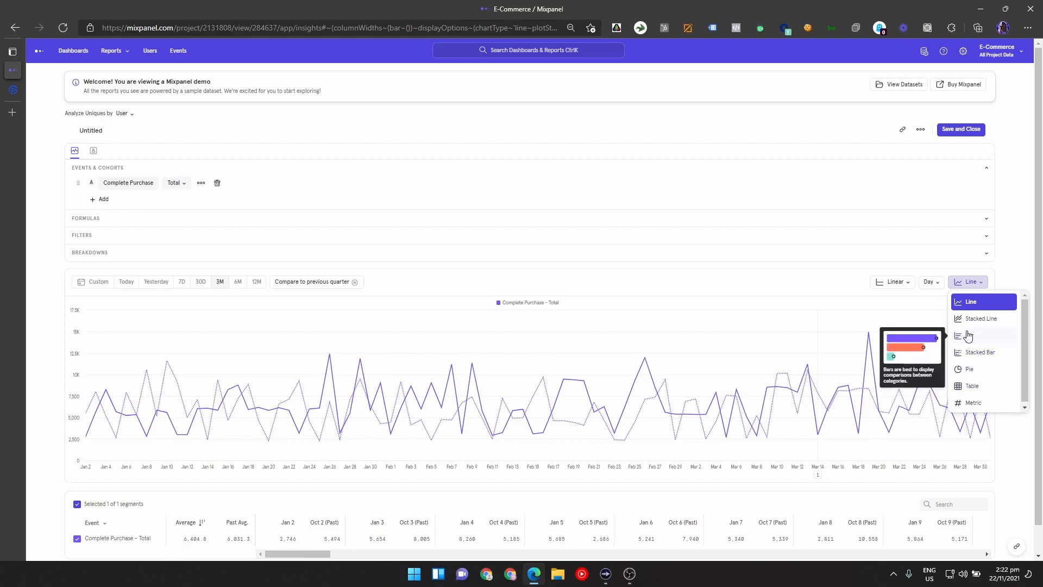
pyautogui.click(984, 320)
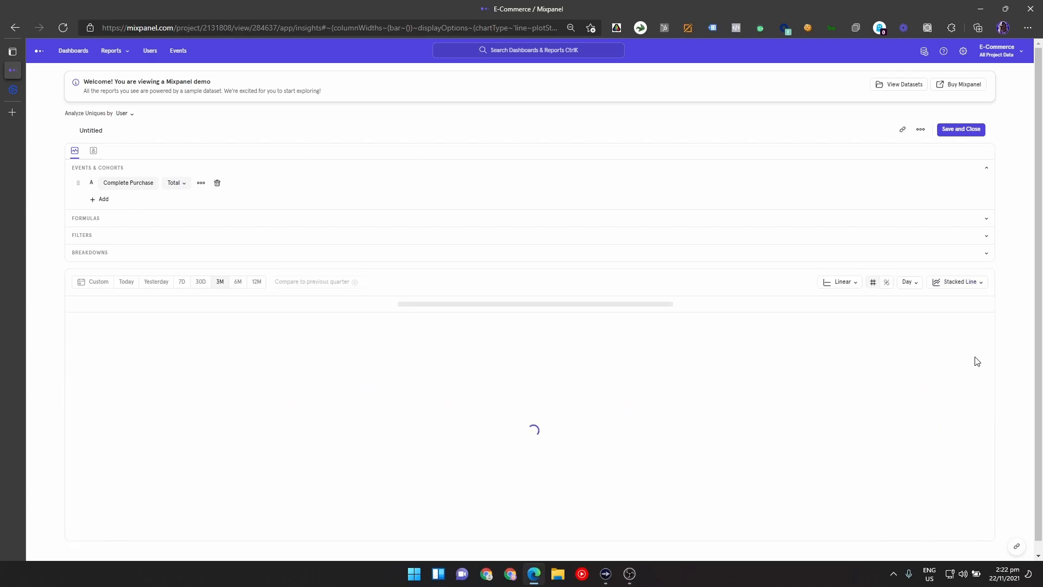
# Step: Change the chart type to Bar and, after viewing it, to Pie
pyautogui.click(982, 288)
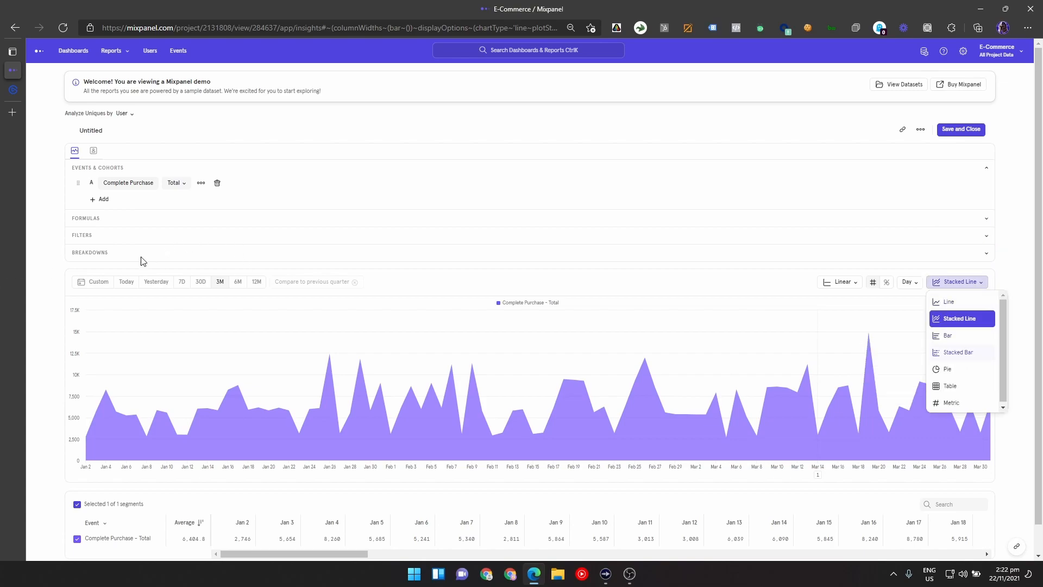
pyautogui.click(979, 340)
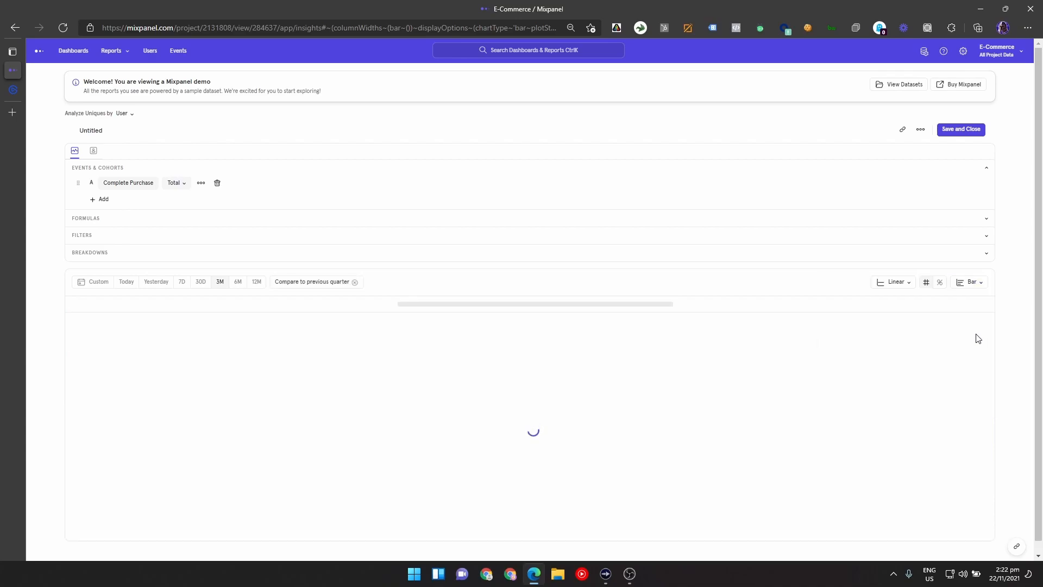
pyautogui.click(972, 282)
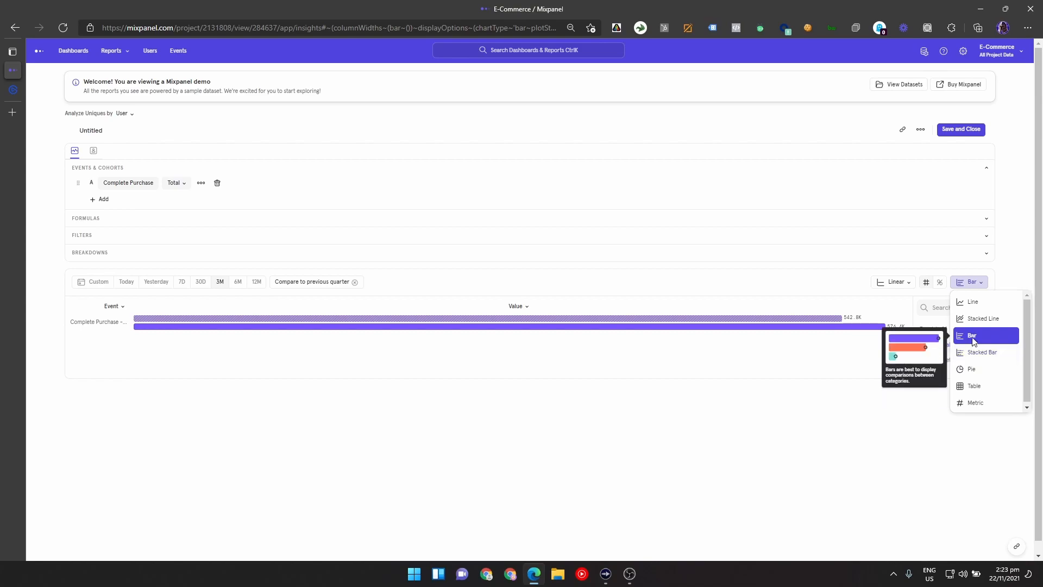
pyautogui.click(1000, 369)
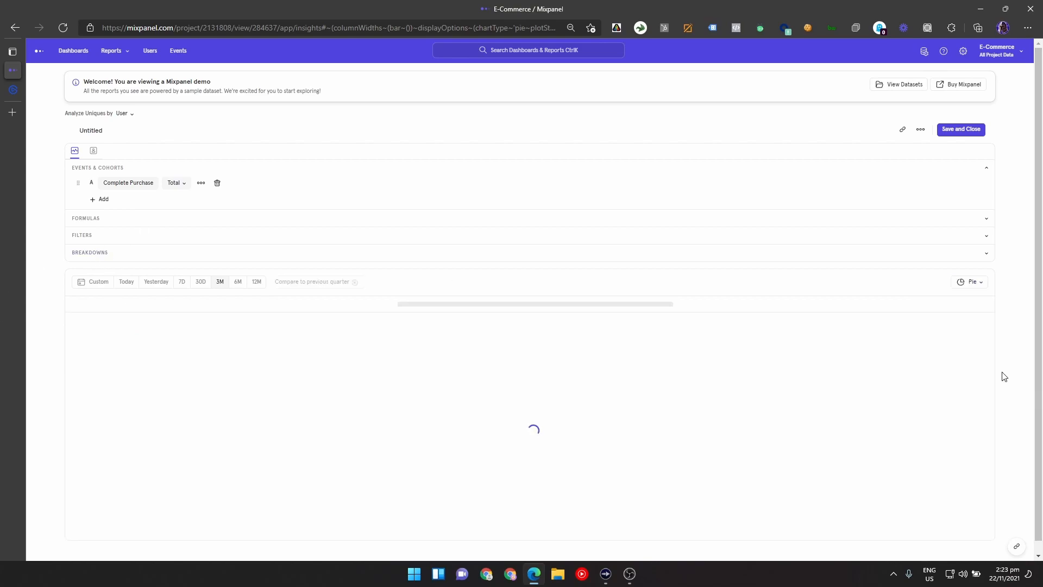
# Step: Change the chart type to Table and, after viewing it, to Metric
pyautogui.click(983, 283)
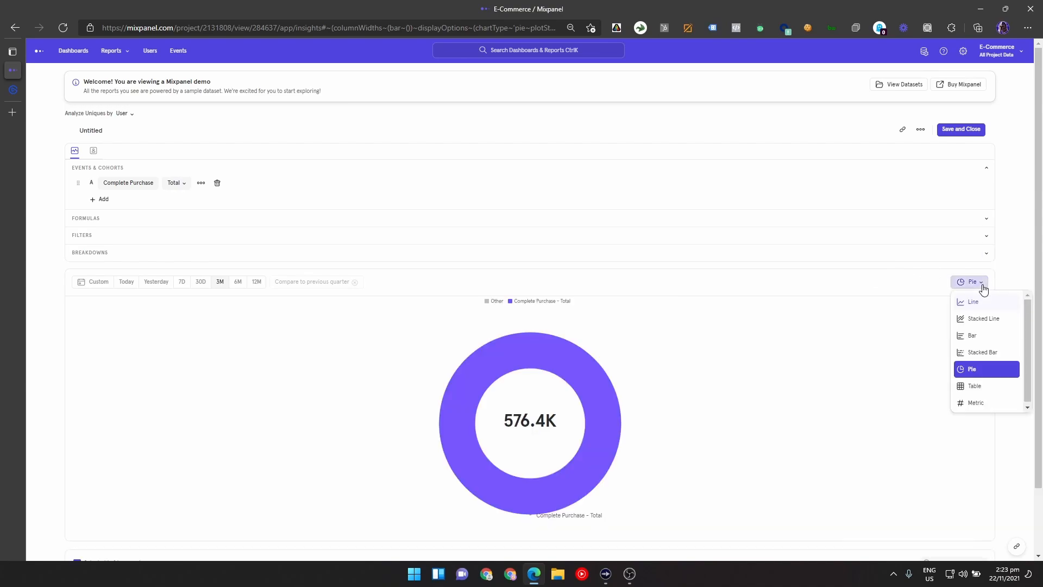
pyautogui.click(977, 387)
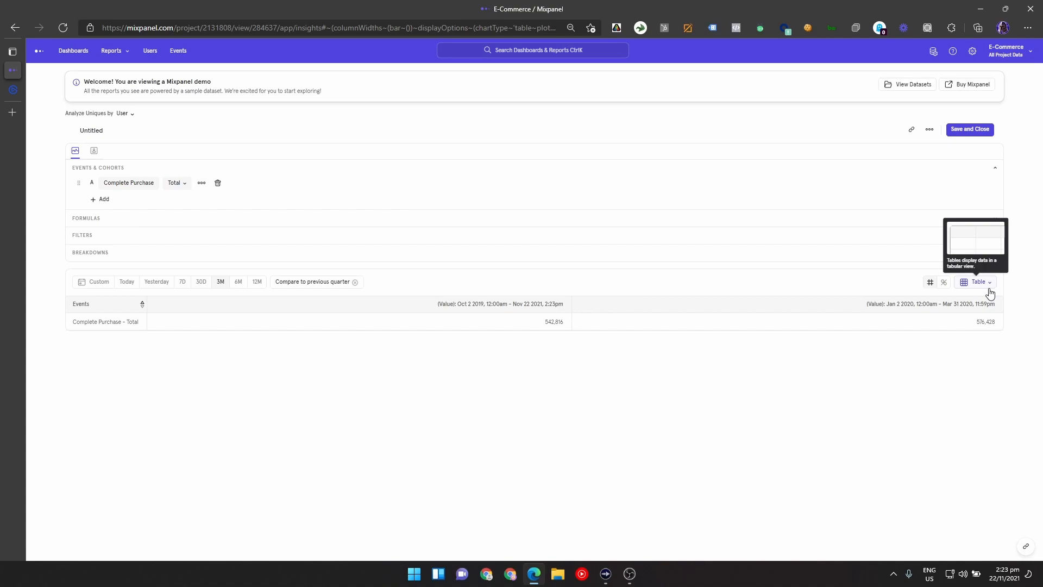
pyautogui.click(990, 293)
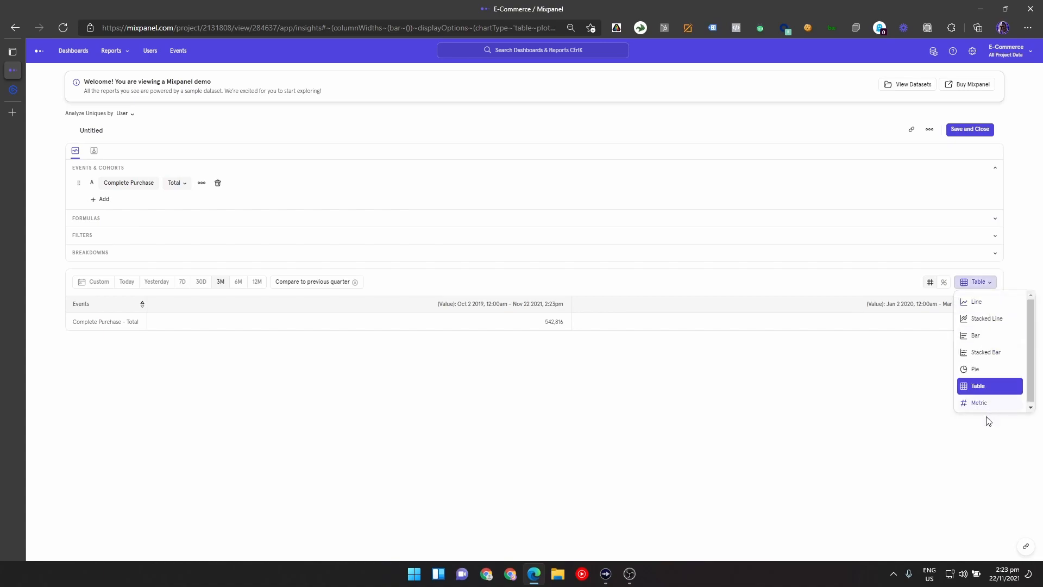
pyautogui.click(979, 403)
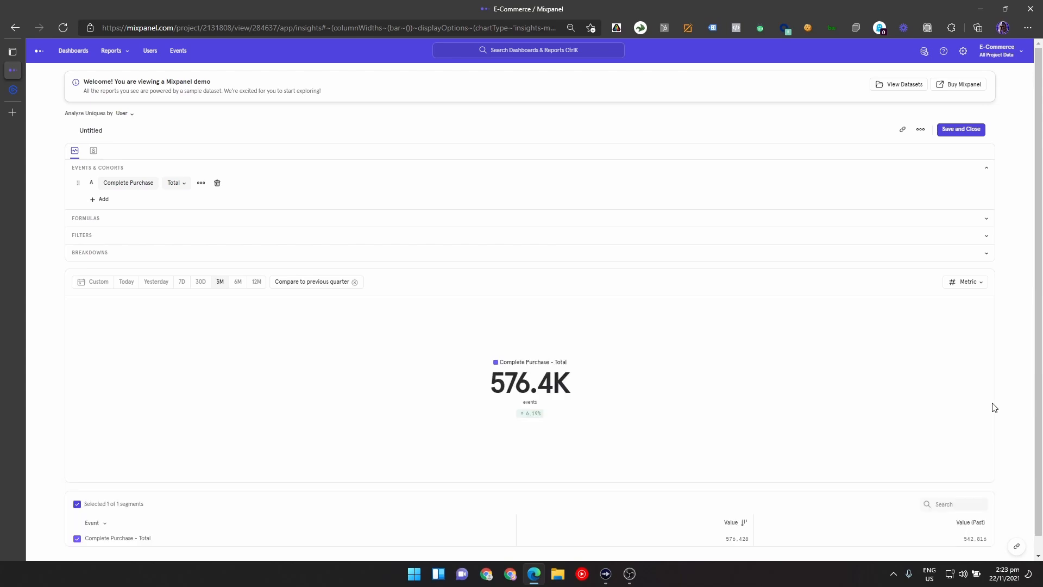
pyautogui.scroll(-1, 972, 413)
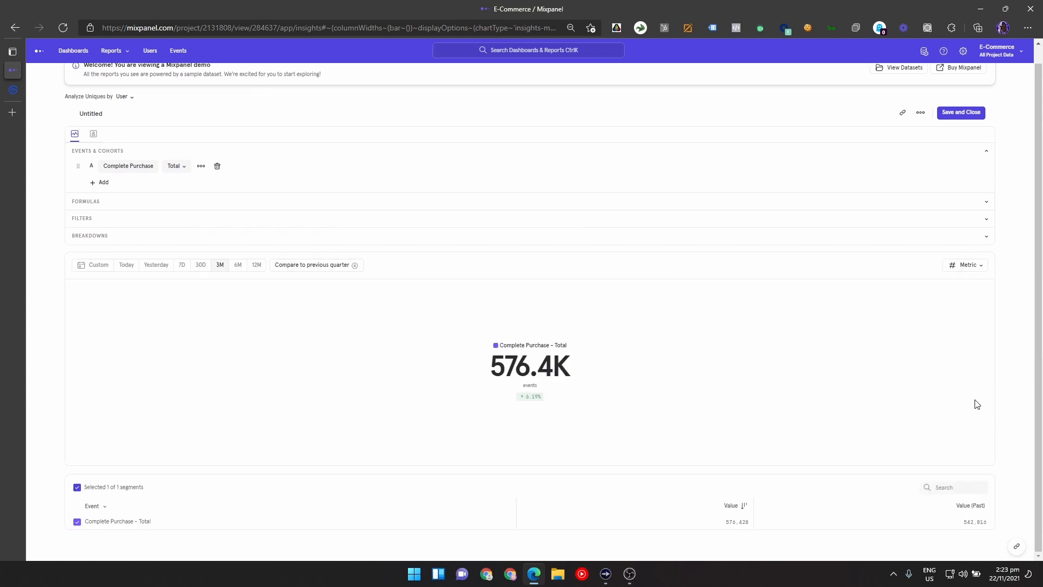
pyautogui.scroll(1, 976, 404)
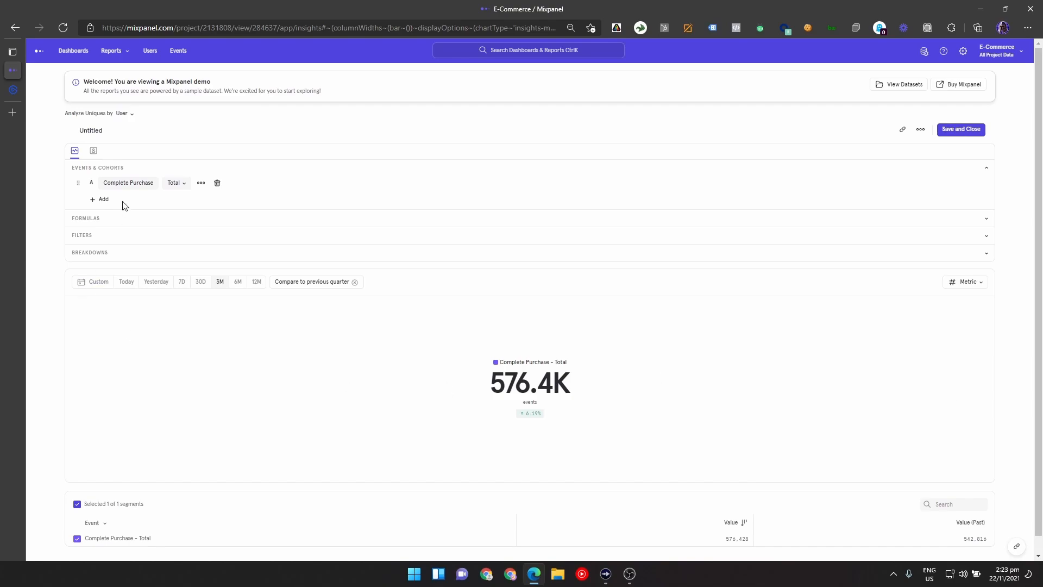
# Step: Remove the comparison to the previous quarter and display the Complete Purchase total as a Bar chart
pyautogui.click(355, 283)
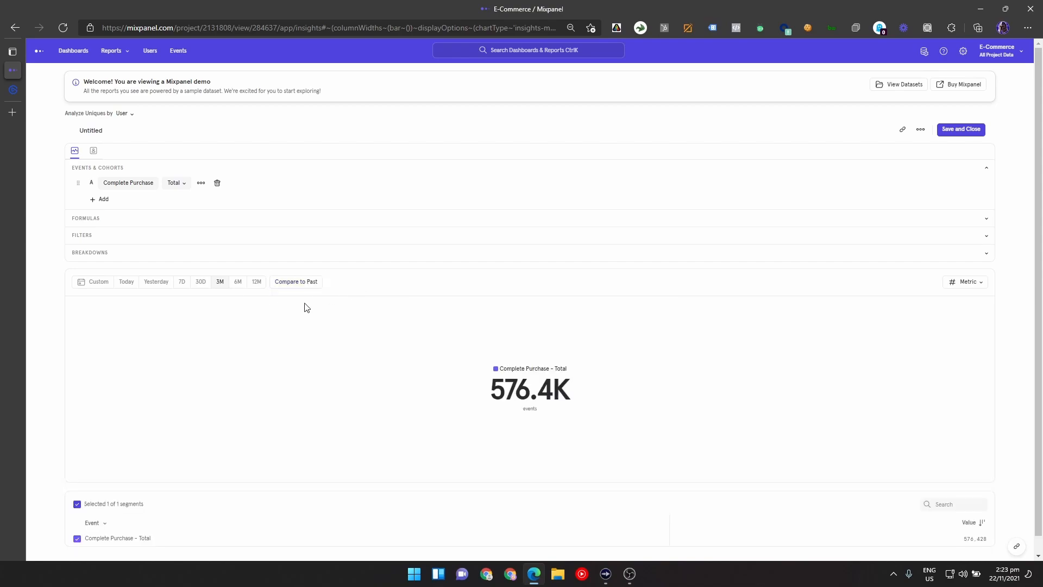
pyautogui.click(979, 284)
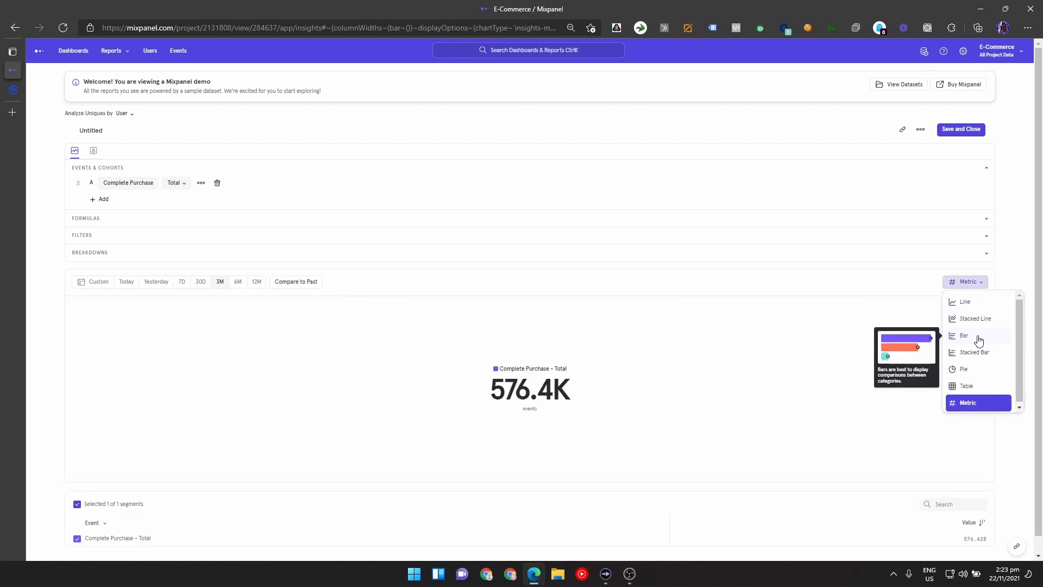
pyautogui.click(976, 335)
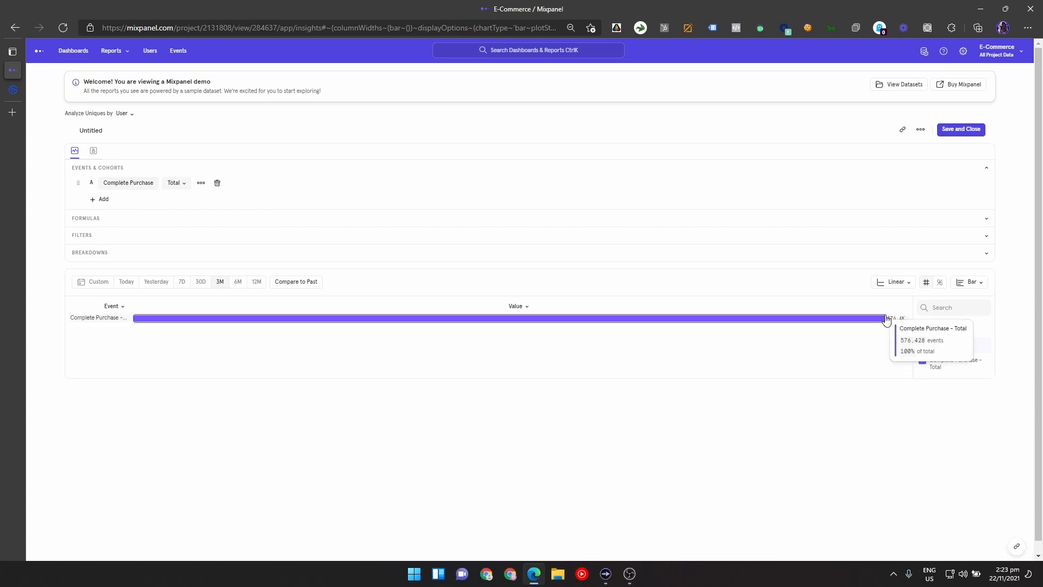
pyautogui.moveTo(399, 321)
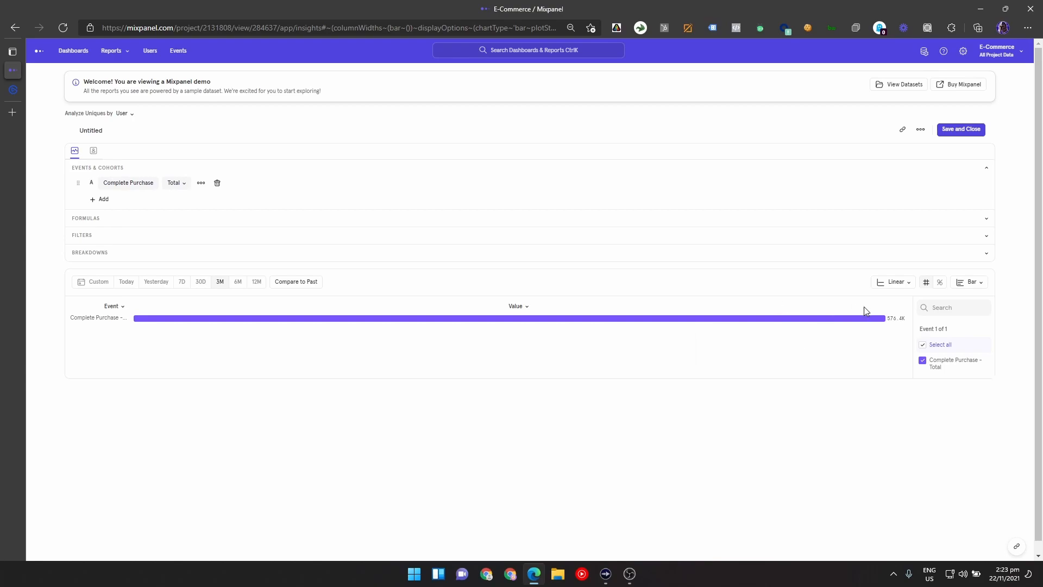
pyautogui.moveTo(894, 324)
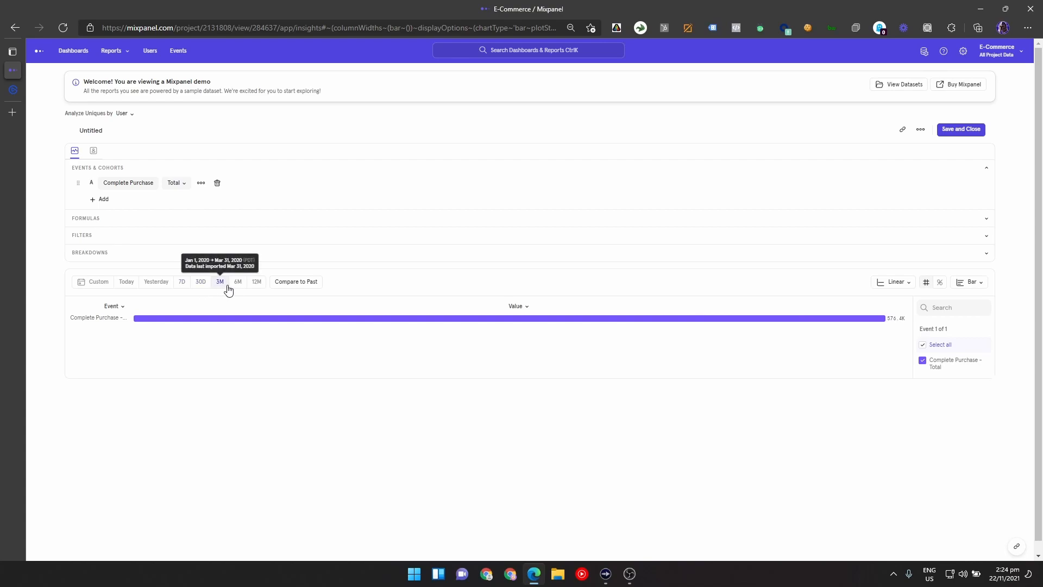
# Step: Switch the Complete Purchase measurement to Unique to count the users who performed the event
pyautogui.click(180, 185)
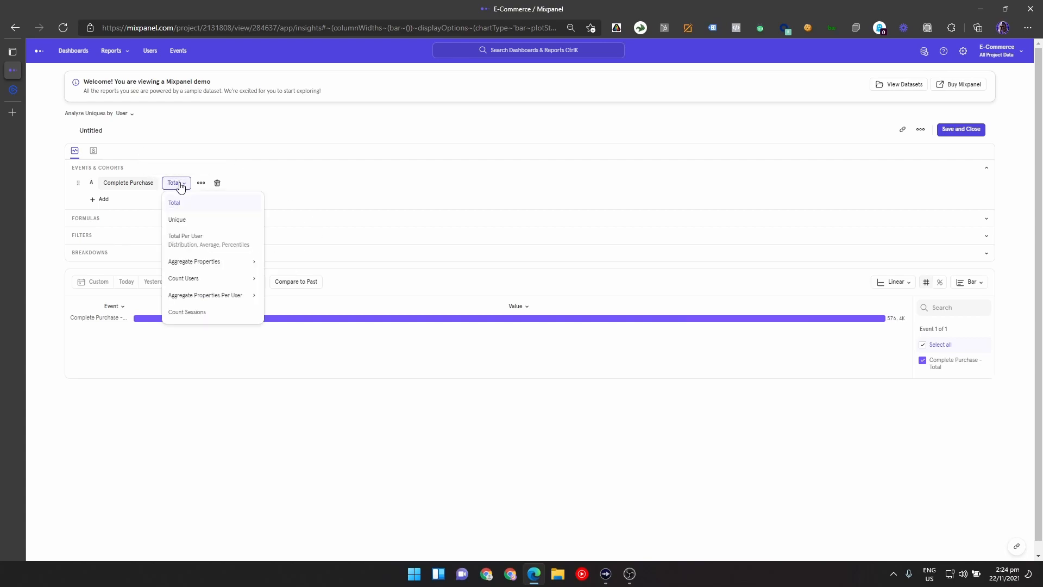
pyautogui.moveTo(203, 222)
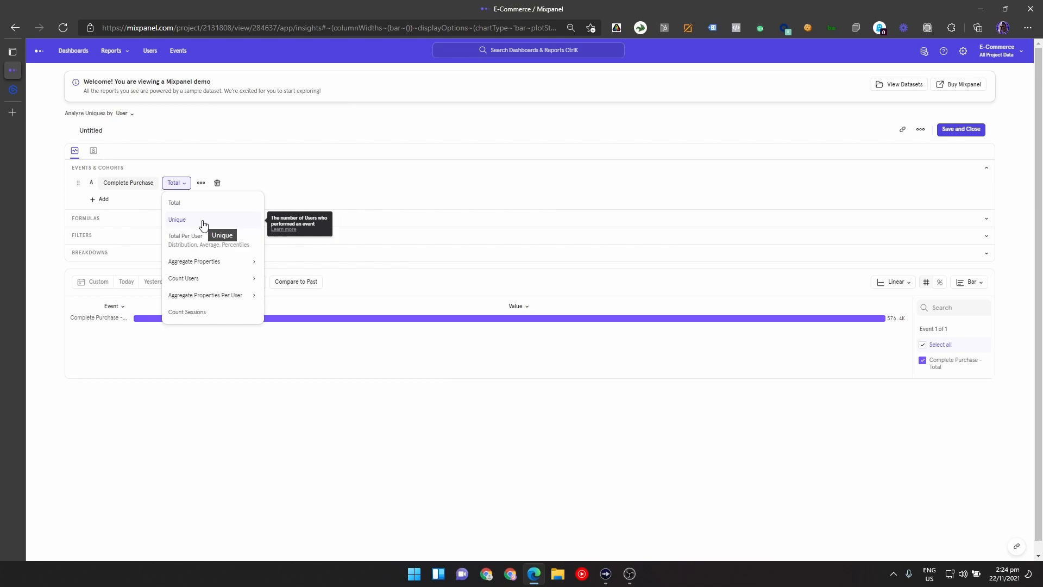
pyautogui.click(204, 223)
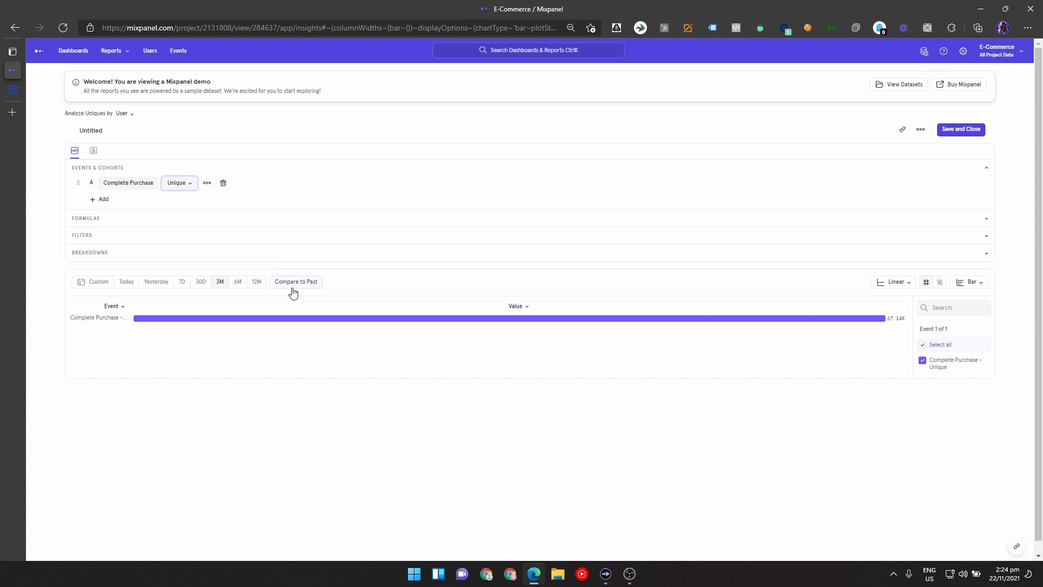
pyautogui.click(86, 283)
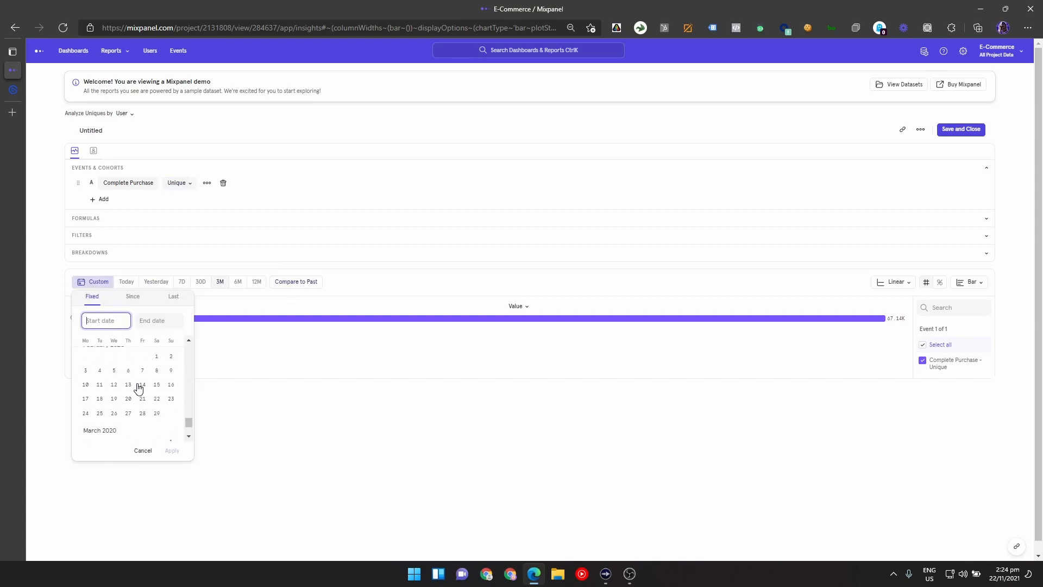
pyautogui.scroll(3, 133, 407)
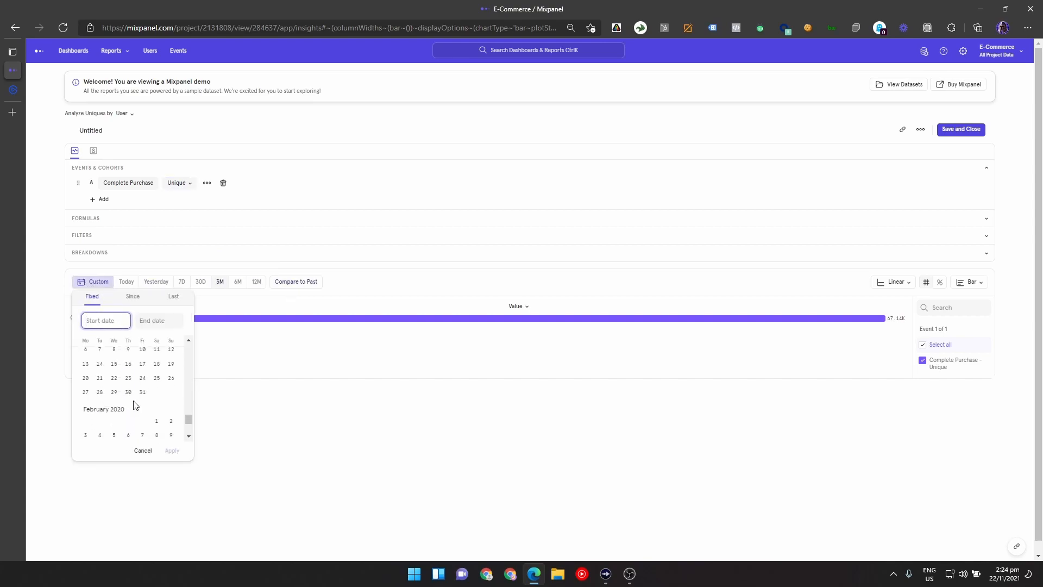
pyautogui.click(549, 478)
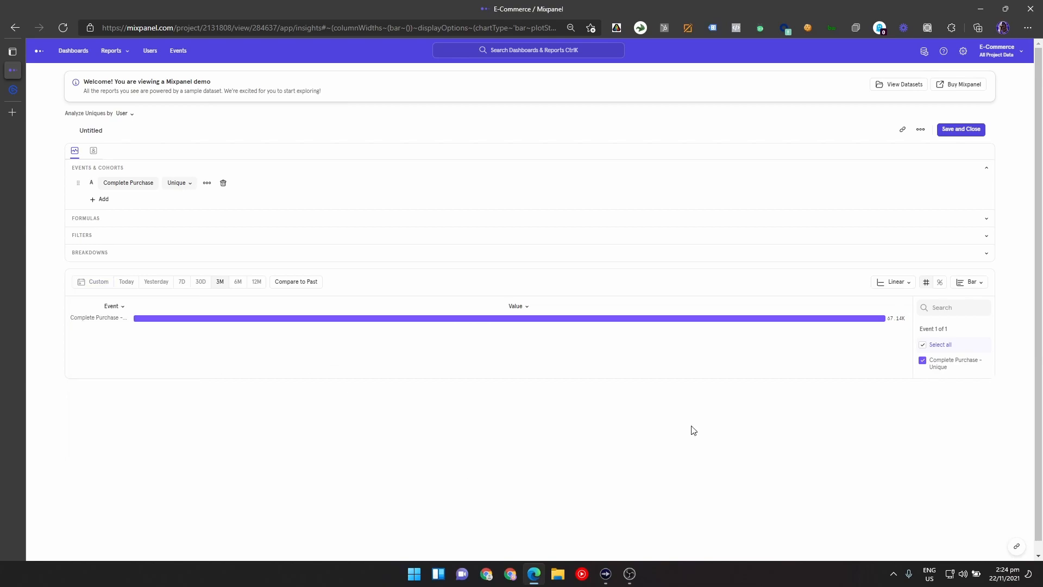
# Step: Set a custom fixed date range from Feb 1, 2020 to Feb 29, 2020 for the report
pyautogui.click(96, 282)
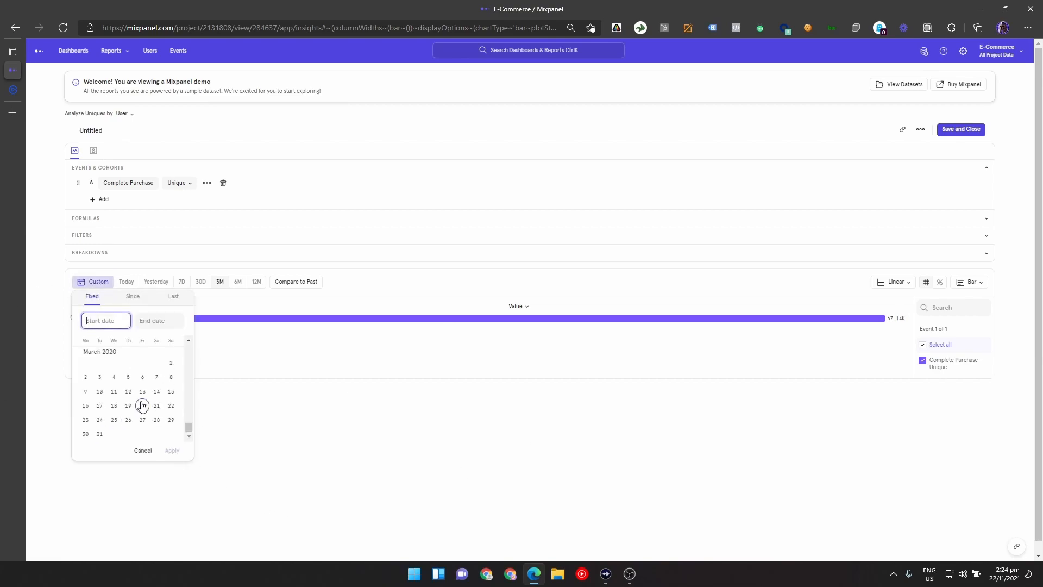
pyautogui.scroll(1, 144, 400)
pyautogui.scroll(3, 144, 402)
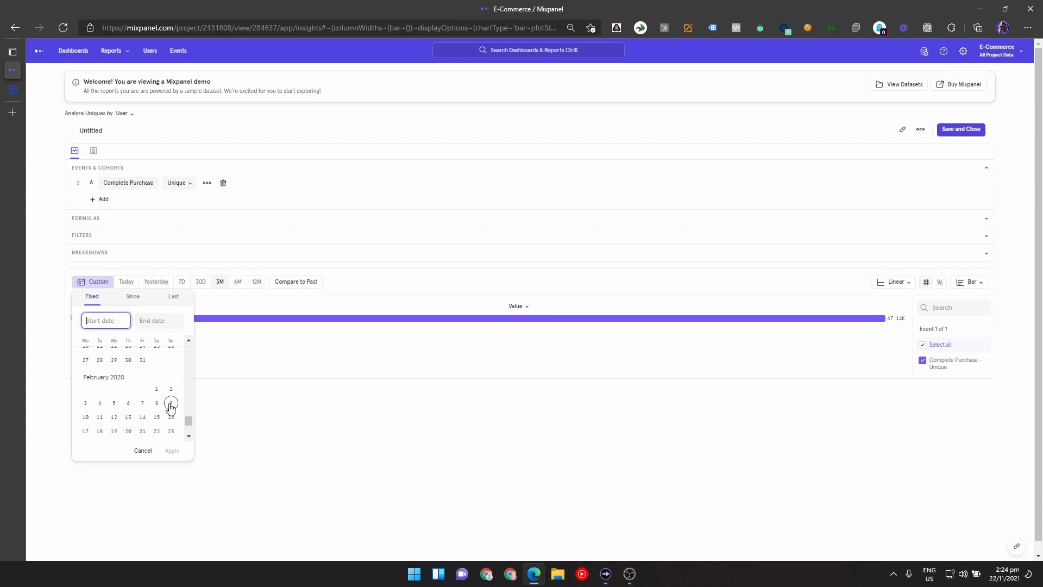
pyautogui.click(157, 372)
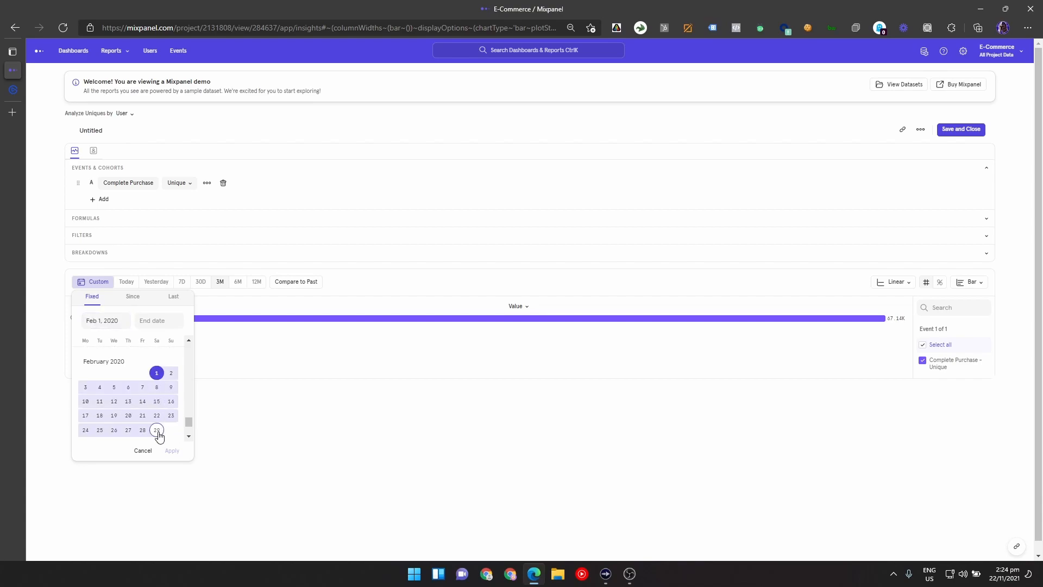
pyautogui.click(156, 429)
pyautogui.click(172, 450)
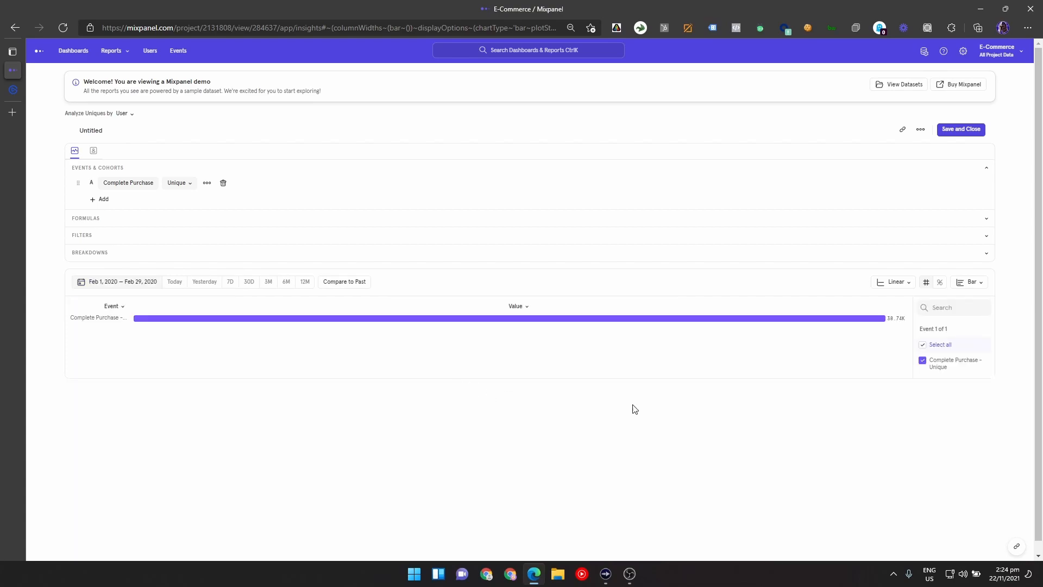
# Step: Measure Complete Purchase as Total Per User and switch the date range to 3M, 6M and finally 12M
pyautogui.click(182, 182)
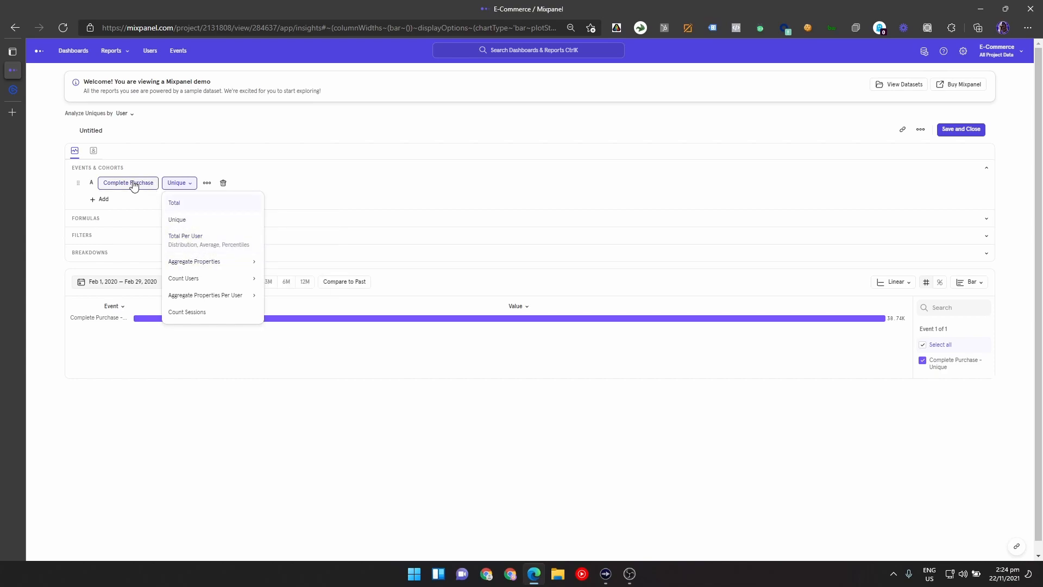
pyautogui.click(205, 245)
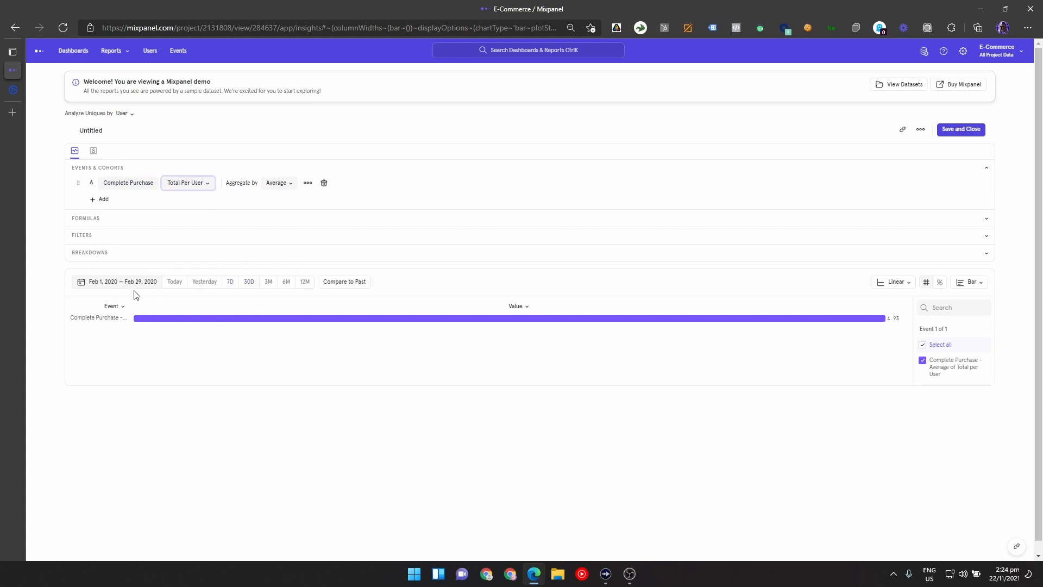
pyautogui.click(268, 282)
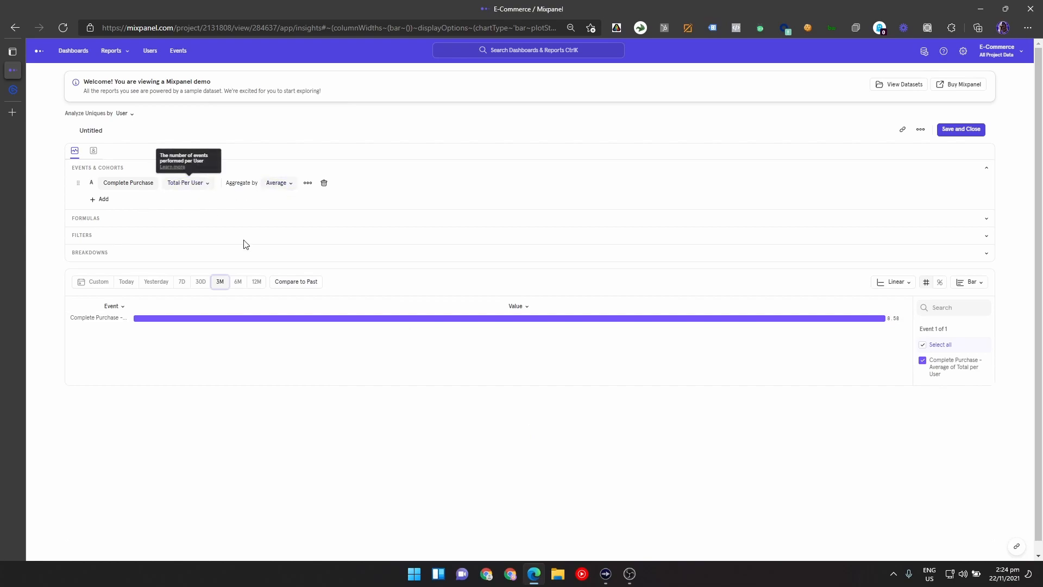
pyautogui.moveTo(498, 323)
pyautogui.click(237, 282)
pyautogui.click(258, 283)
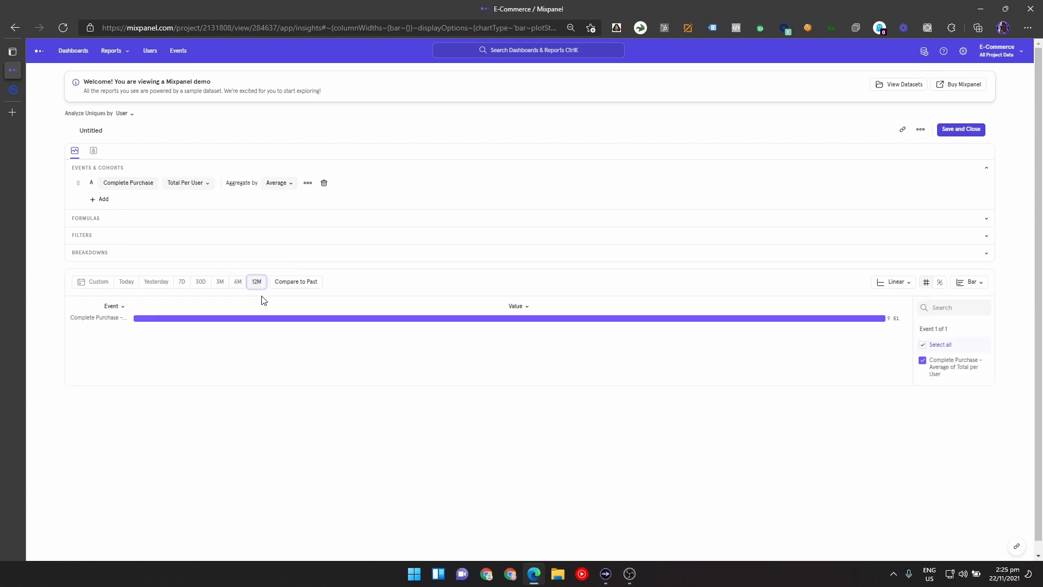
# Step: Aggregate the Total Per User measurement by Distribution and widen the chart's Distribution column
pyautogui.click(283, 186)
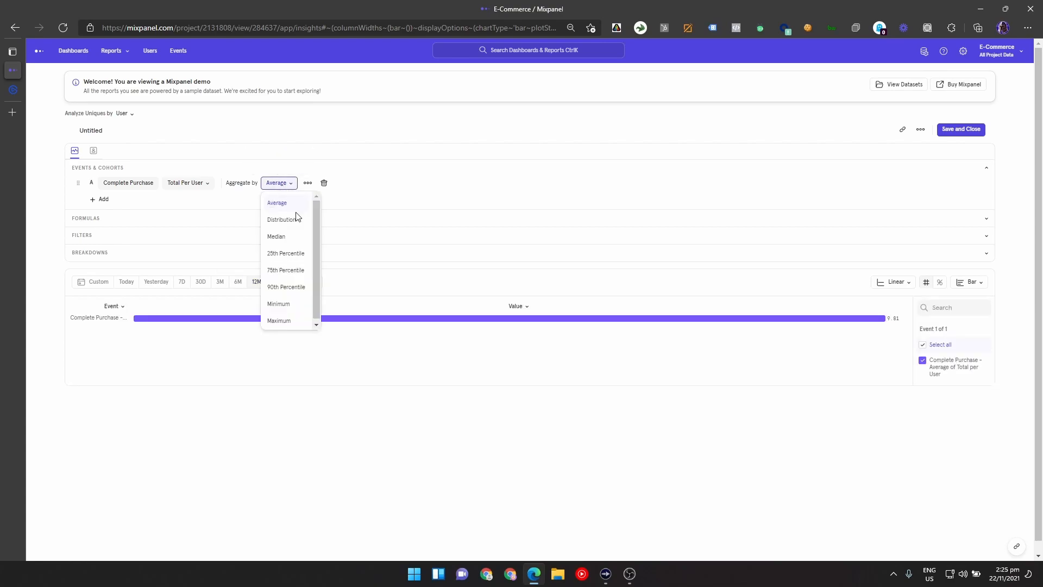
pyautogui.click(298, 227)
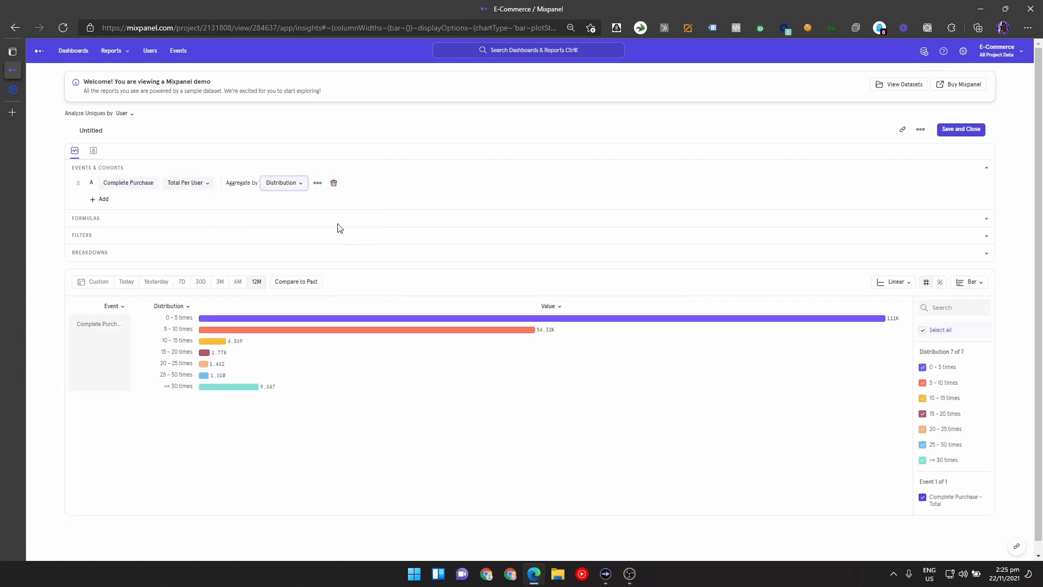
pyautogui.moveTo(202, 375); pyautogui.dragTo(250, 375)
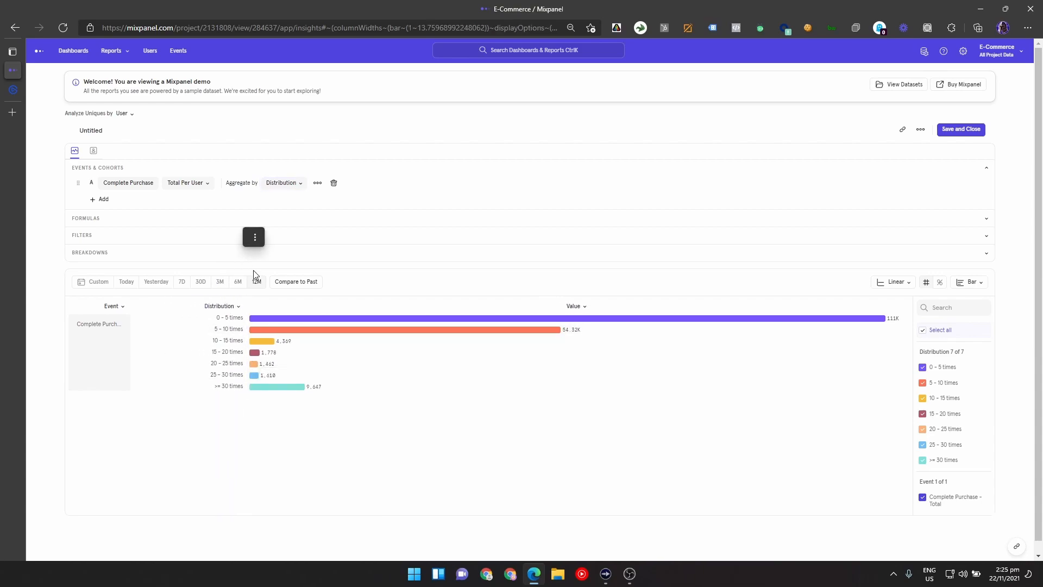
# Step: Customize the distribution range of Complete Purchase with an interval size of 10 and a maximum of 50
pyautogui.click(315, 184)
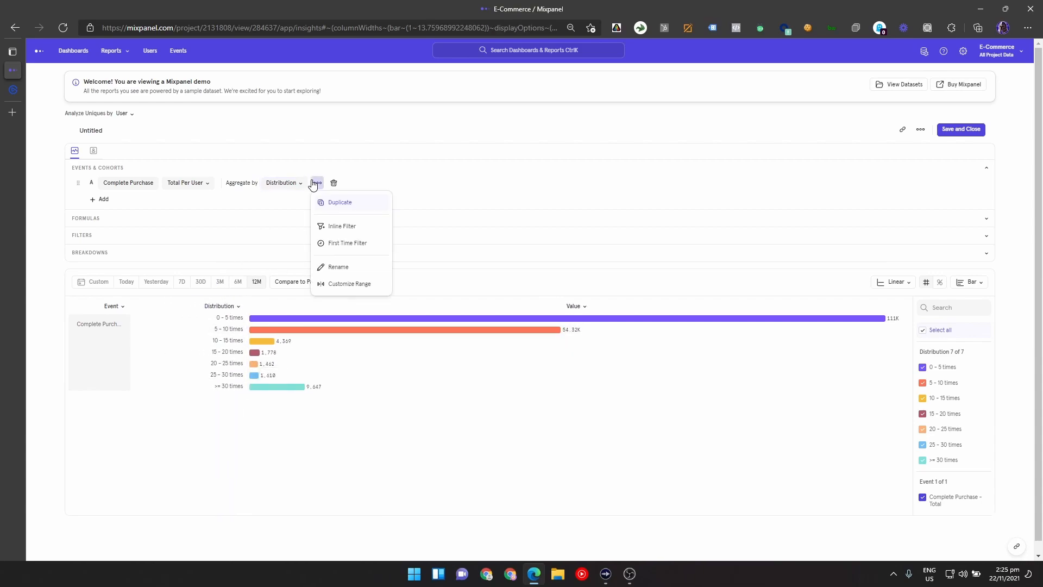
pyautogui.click(379, 288)
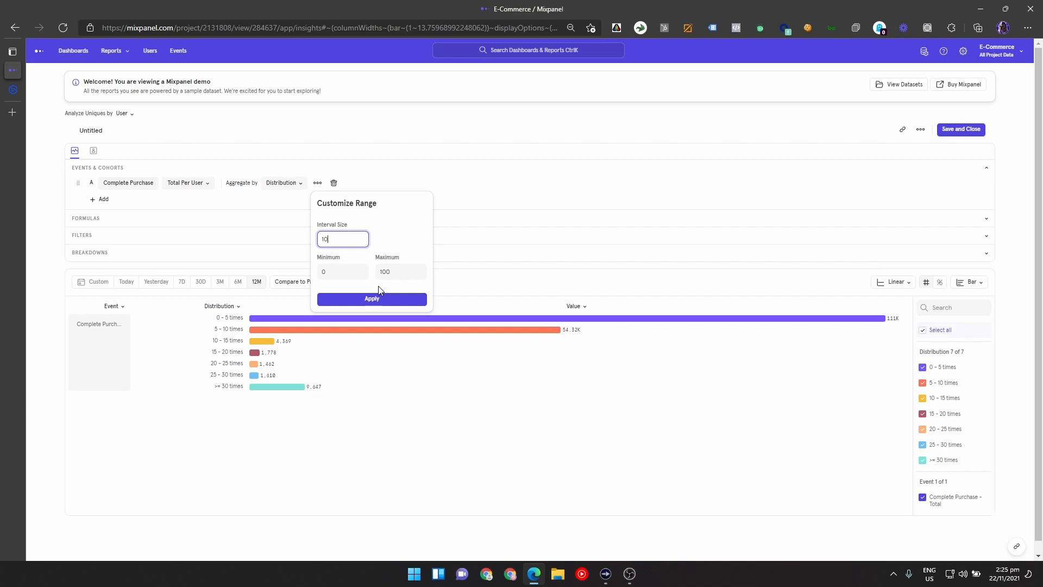
pyautogui.moveTo(356, 239); pyautogui.dragTo(289, 247)
pyautogui.click(413, 271)
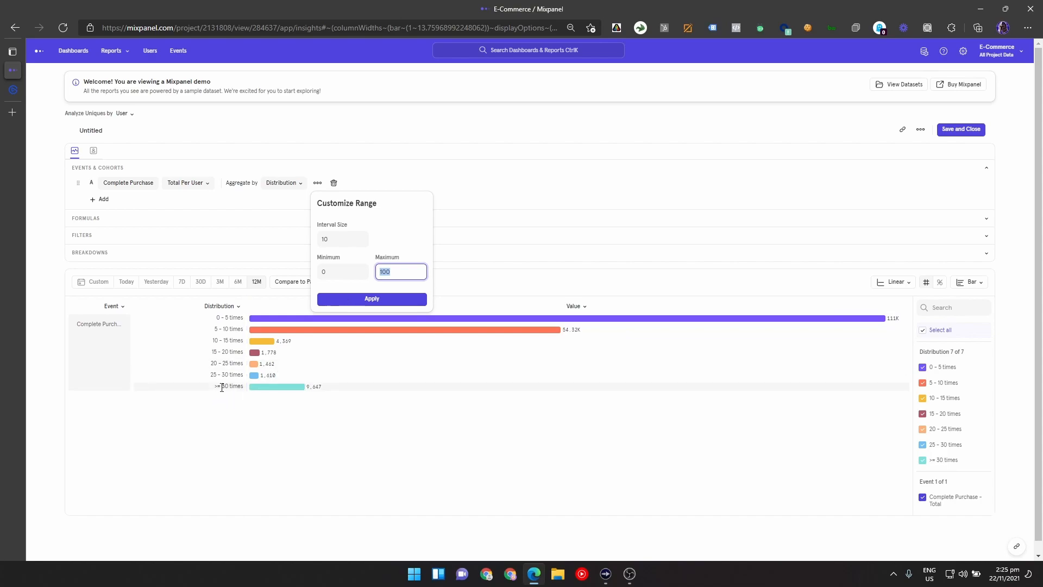
pyautogui.write('50')
pyautogui.click(418, 299)
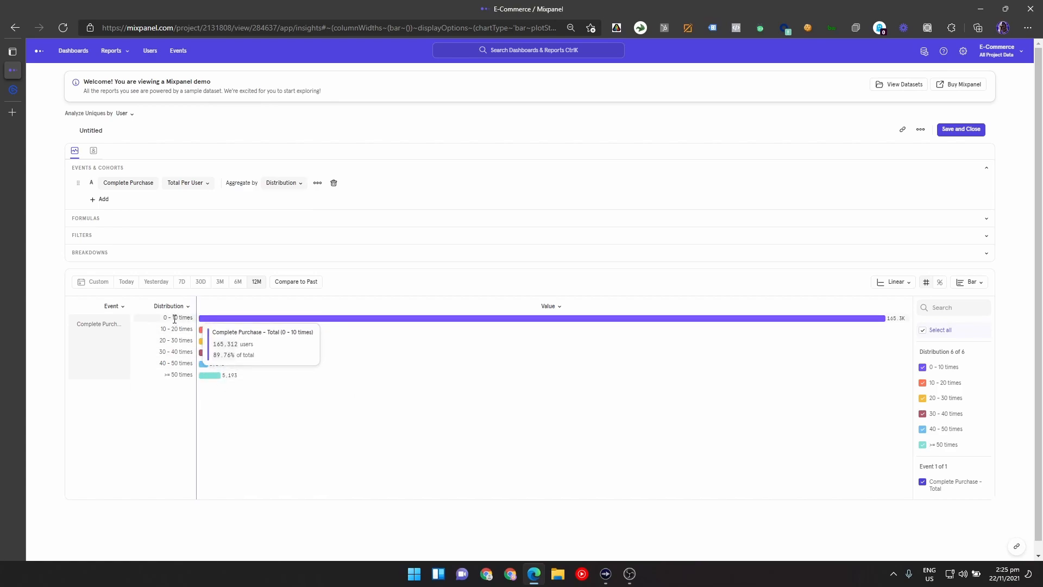
pyautogui.moveTo(175, 319)
pyautogui.mouseDown()
pyautogui.moveTo(191, 319)
pyautogui.moveTo(160, 323)
pyautogui.moveTo(203, 329)
pyautogui.moveTo(194, 323)
pyautogui.mouseUp()
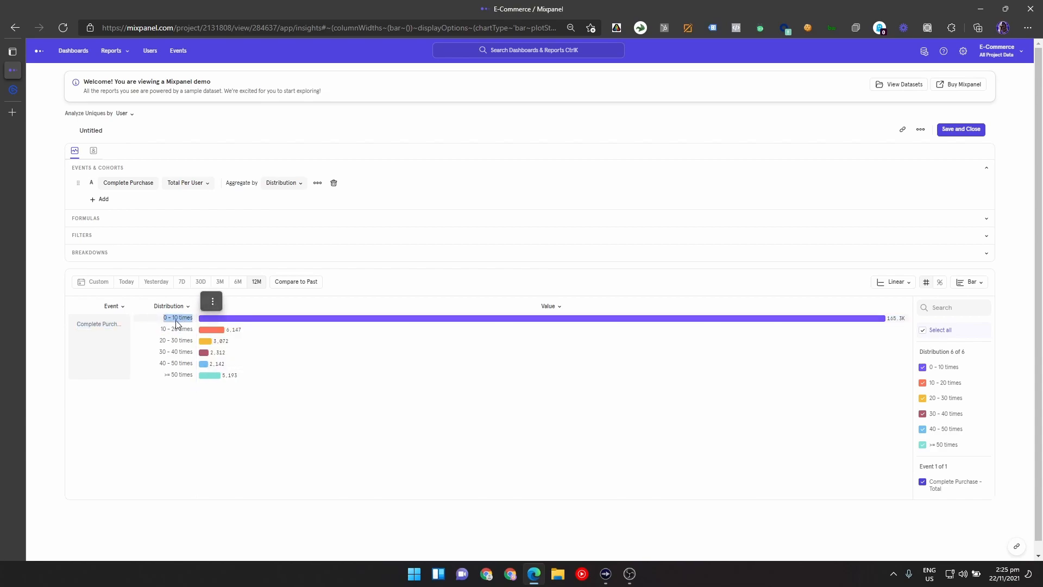
pyautogui.click(396, 212)
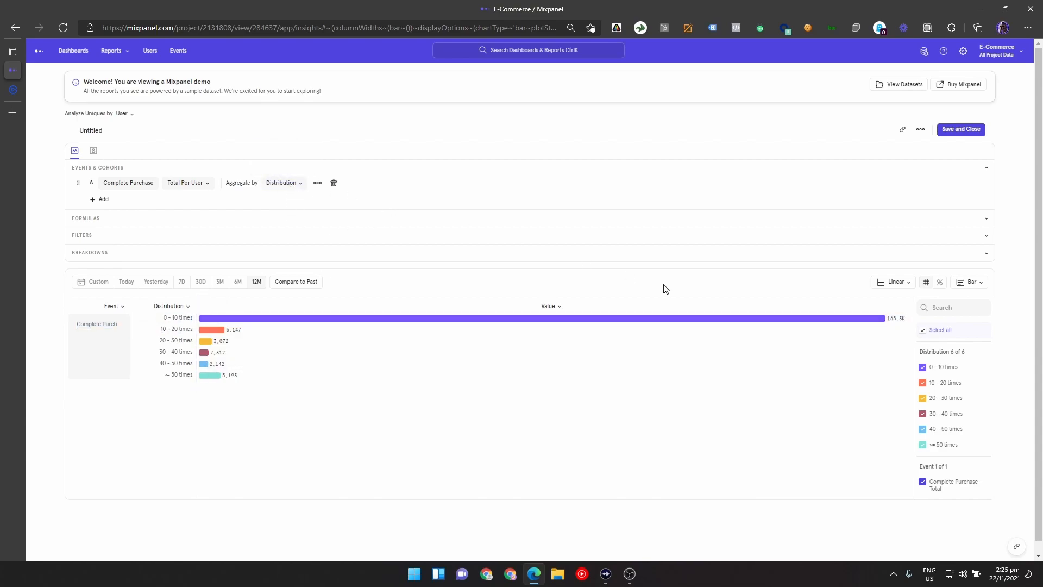
# Step: Aggregate Complete Purchase's Total Per User by 90th Percentile, Median and finally 25th Percentile, inspecting the resulting bar
pyautogui.click(280, 182)
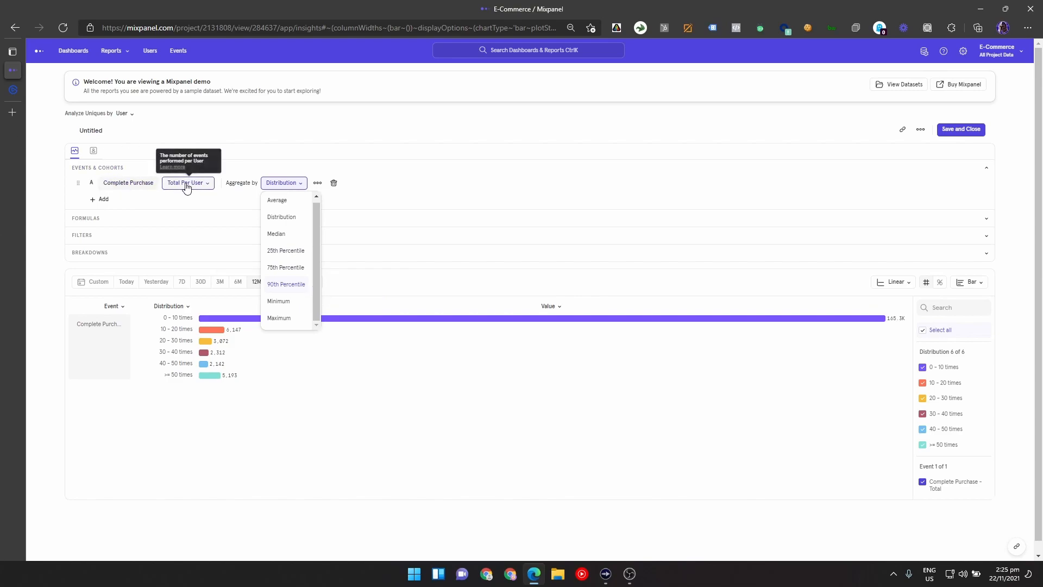
pyautogui.click(276, 285)
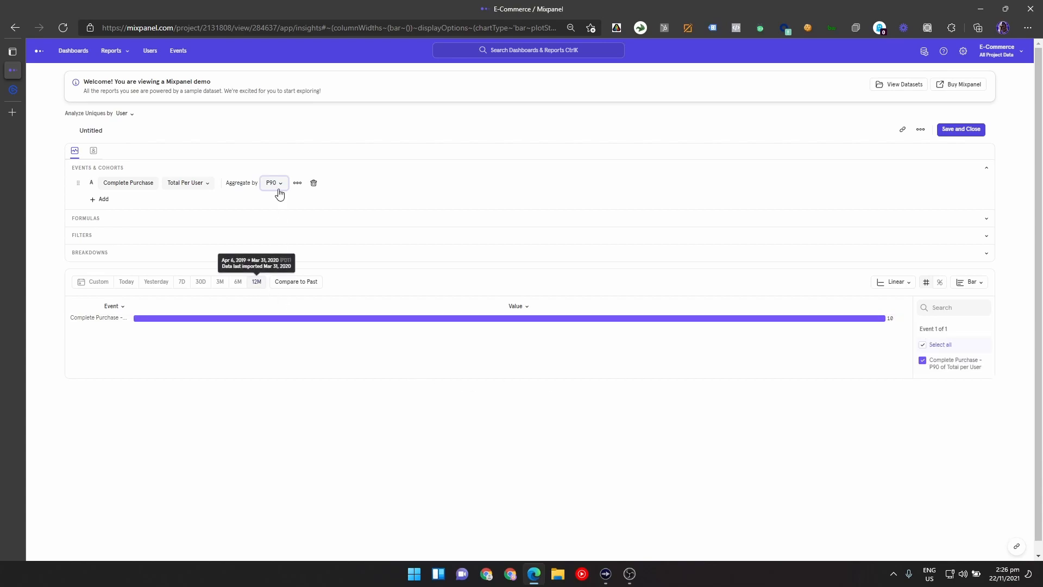
pyautogui.click(281, 185)
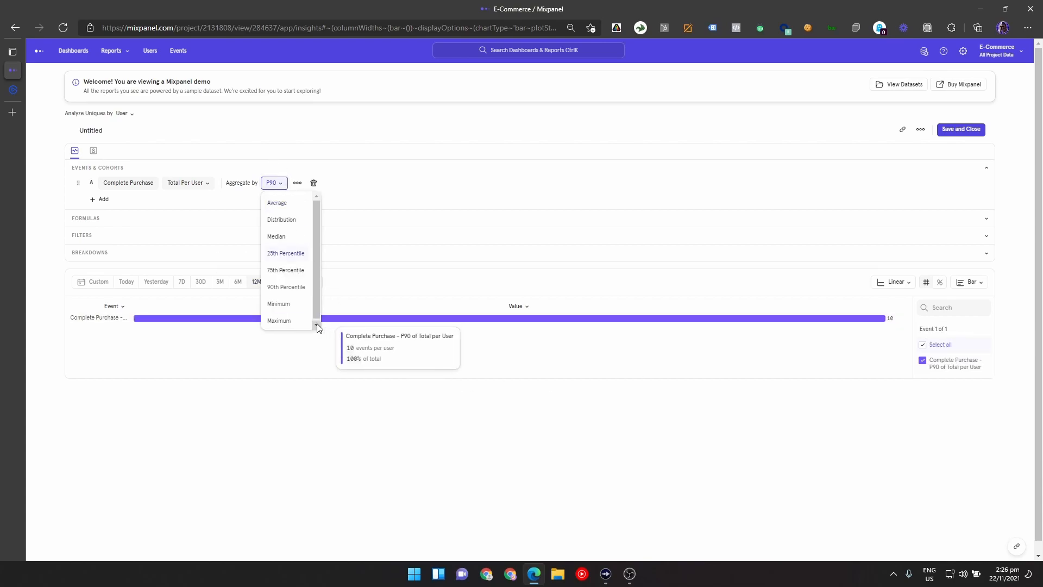
pyautogui.click(287, 239)
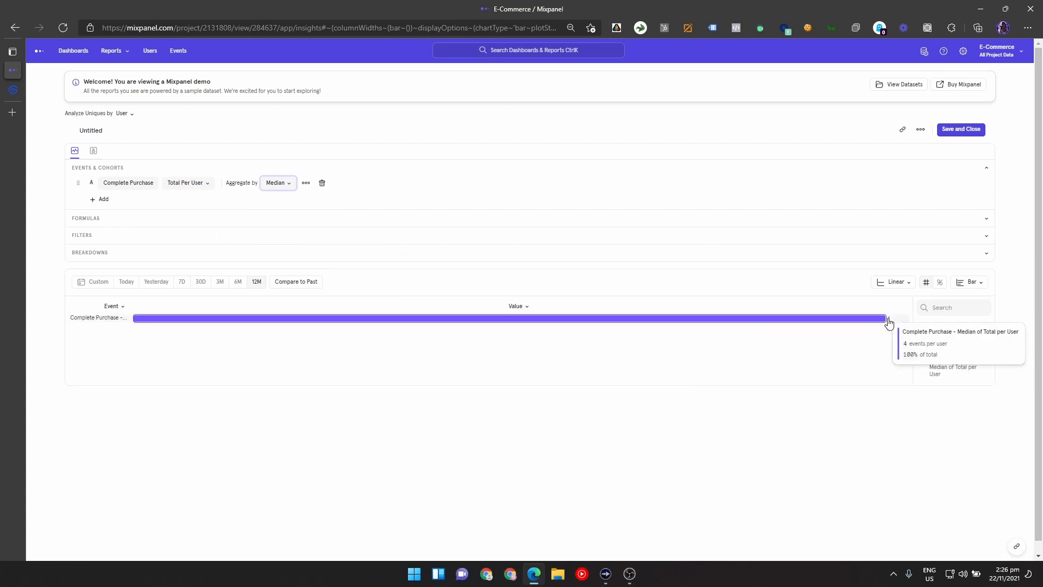
pyautogui.click(278, 183)
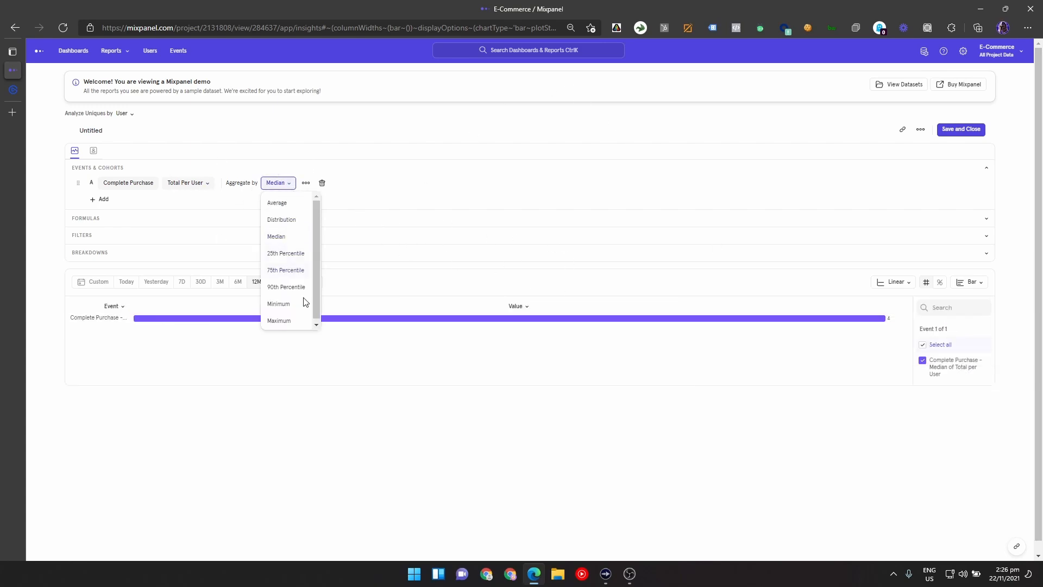
pyautogui.click(286, 254)
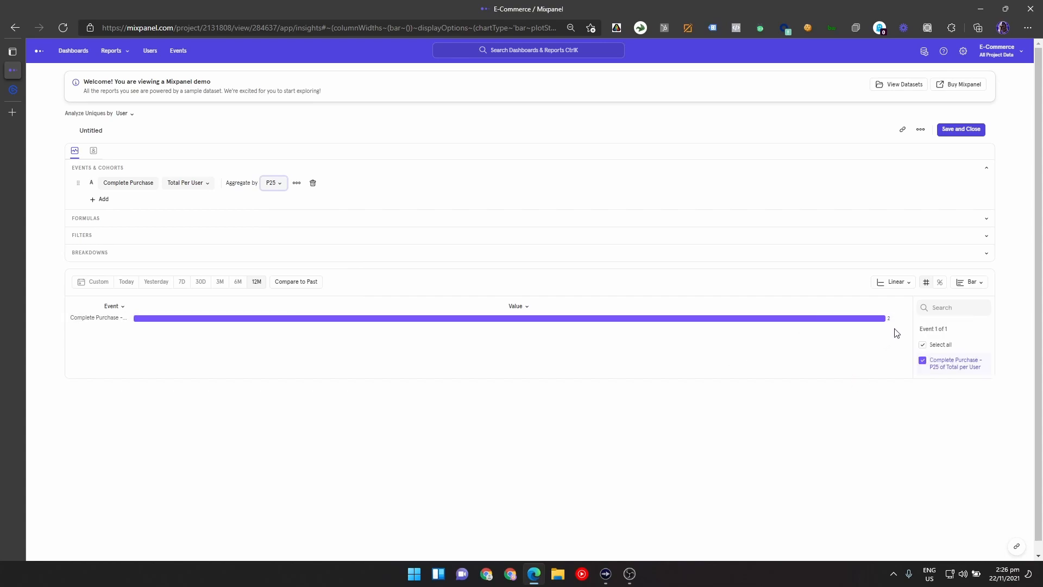
pyautogui.moveTo(895, 327)
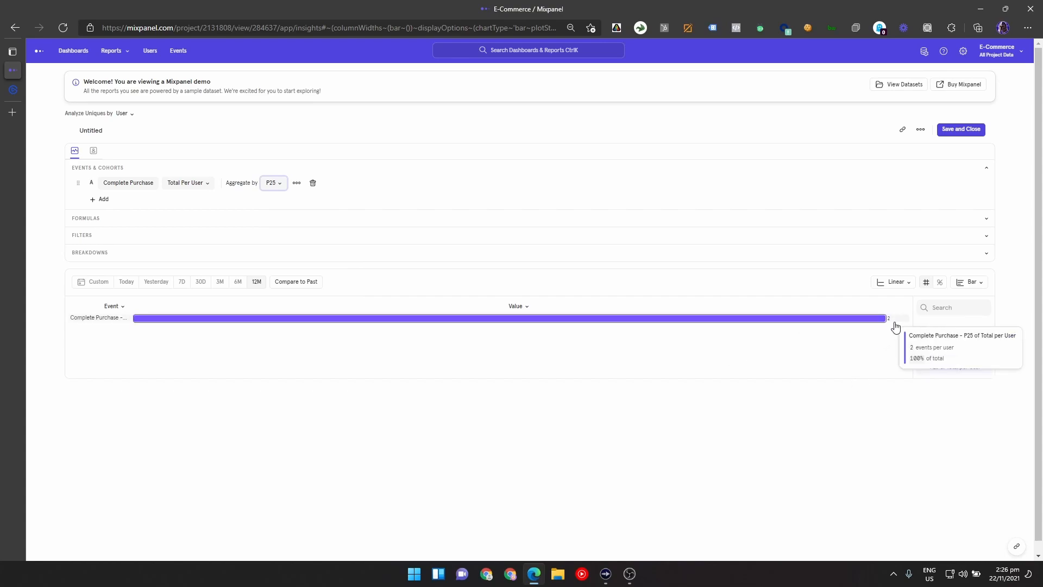
# Step: Switch the Total Per User aggregation to Minimum and finally Maximum, and inspect the Complete Purchase bar
pyautogui.click(272, 183)
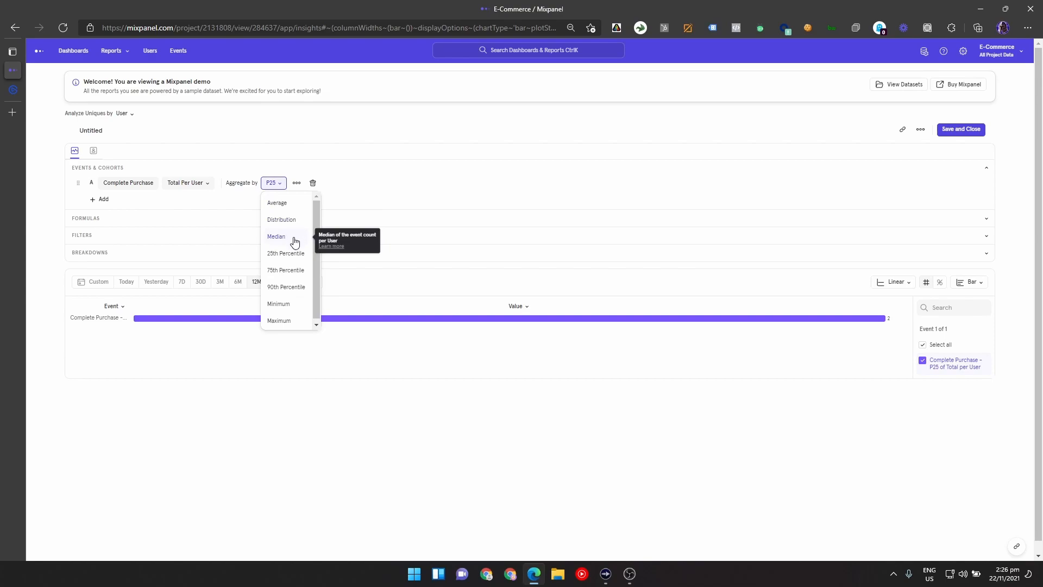
pyautogui.click(280, 304)
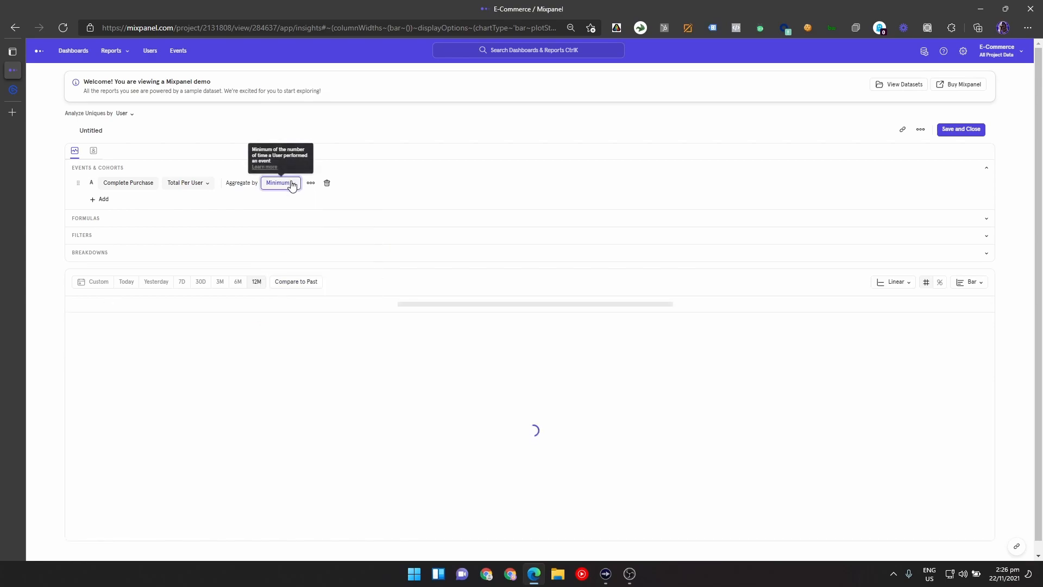
pyautogui.click(292, 185)
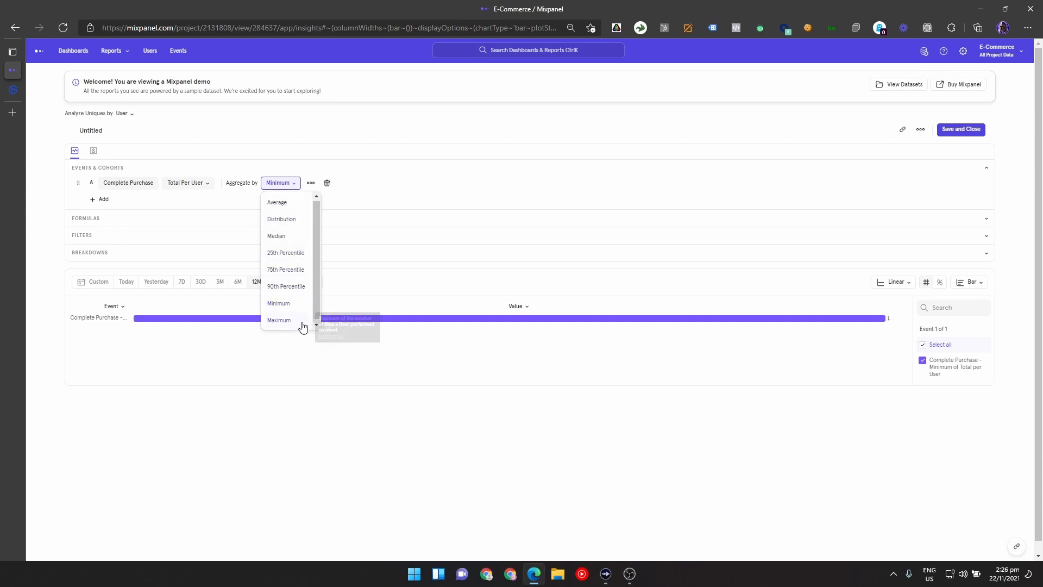
pyautogui.click(302, 322)
pyautogui.moveTo(884, 325)
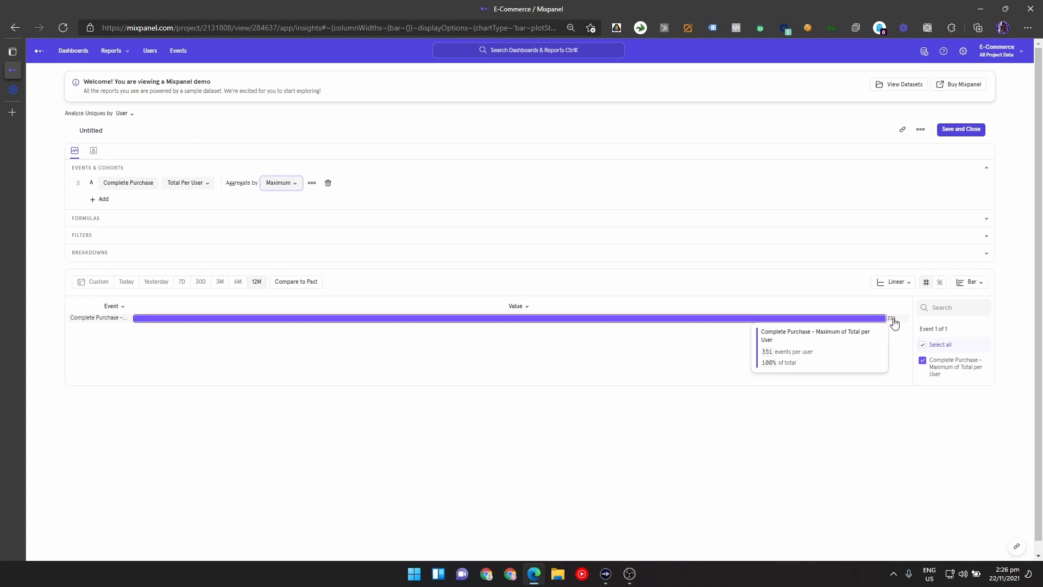
pyautogui.rightClick(893, 320)
pyautogui.click(925, 374)
pyautogui.moveTo(891, 325)
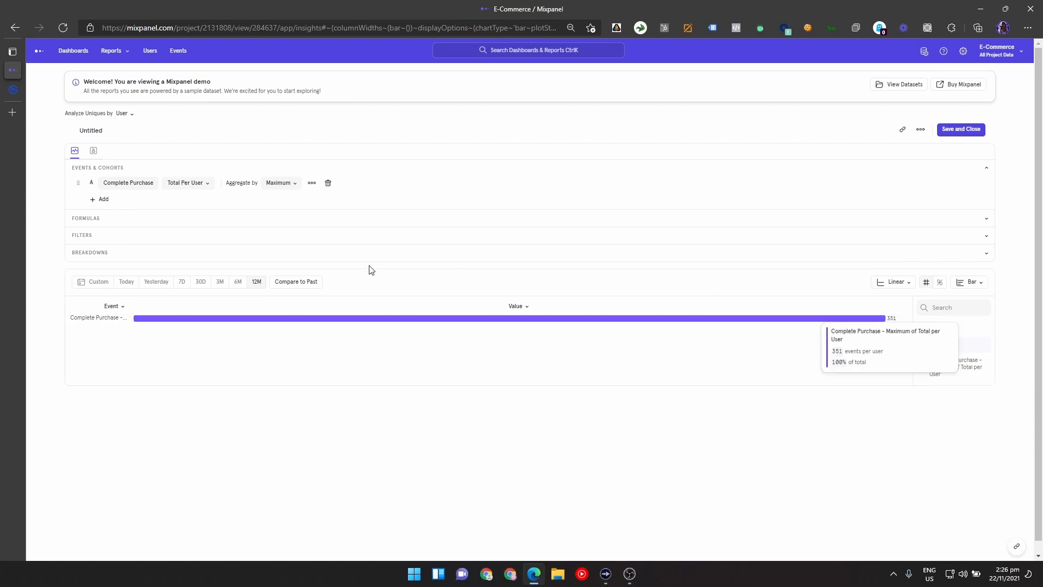
# Step: Measure Complete Purchase as the Sum of the Cart Value property using Aggregate Properties
pyautogui.click(199, 185)
pyautogui.moveTo(214, 265)
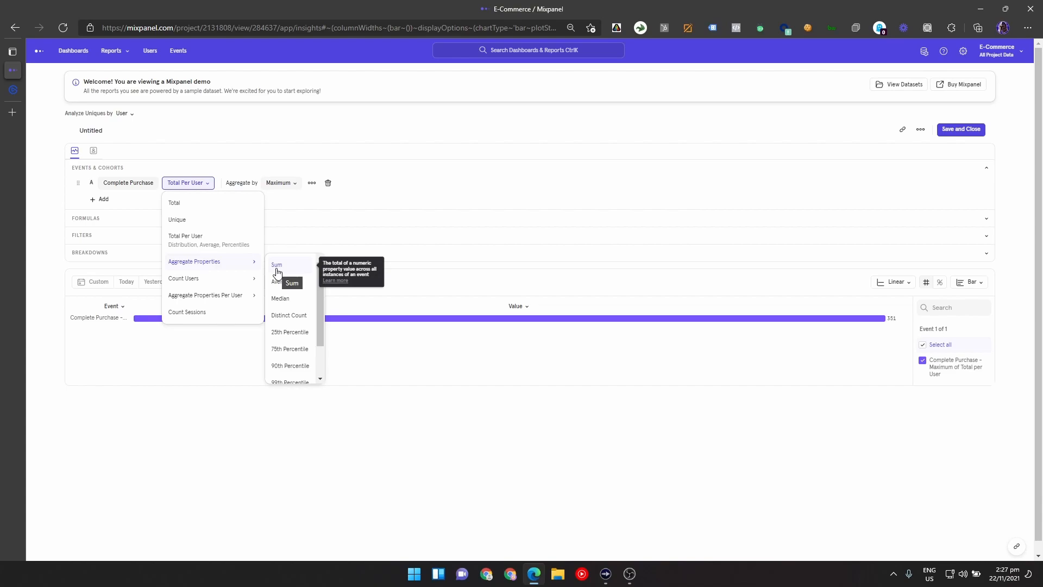
pyautogui.click(277, 265)
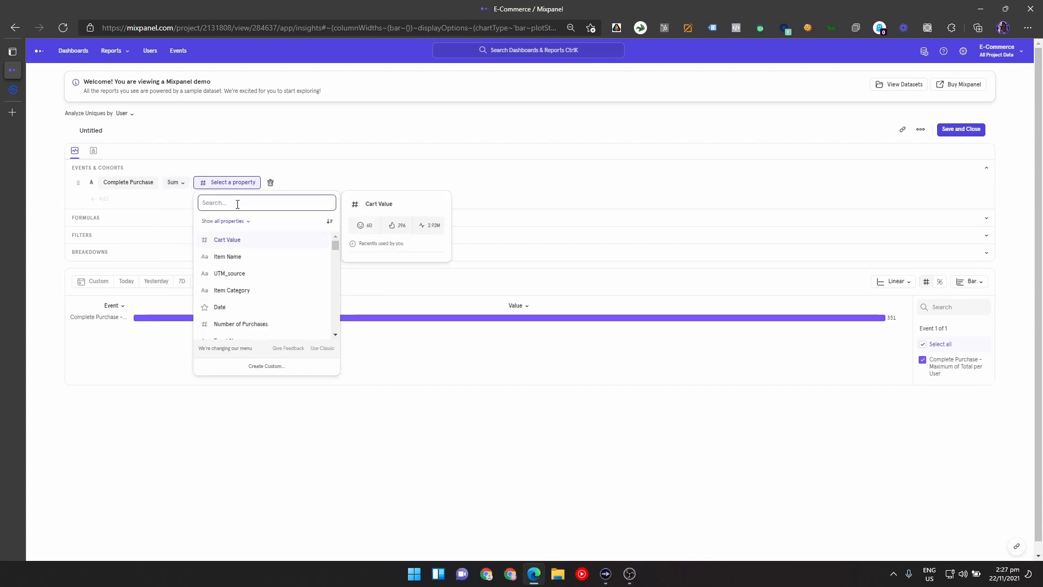
pyautogui.click(268, 243)
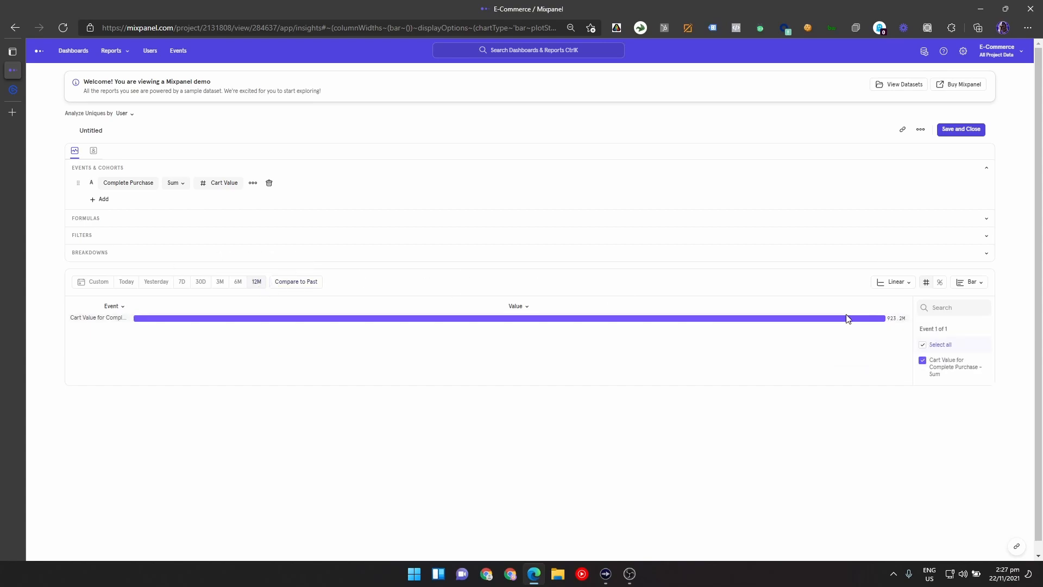
# Step: Show the Cart Value sum as a line chart grouped by Quarter
pyautogui.click(968, 282)
pyautogui.click(978, 306)
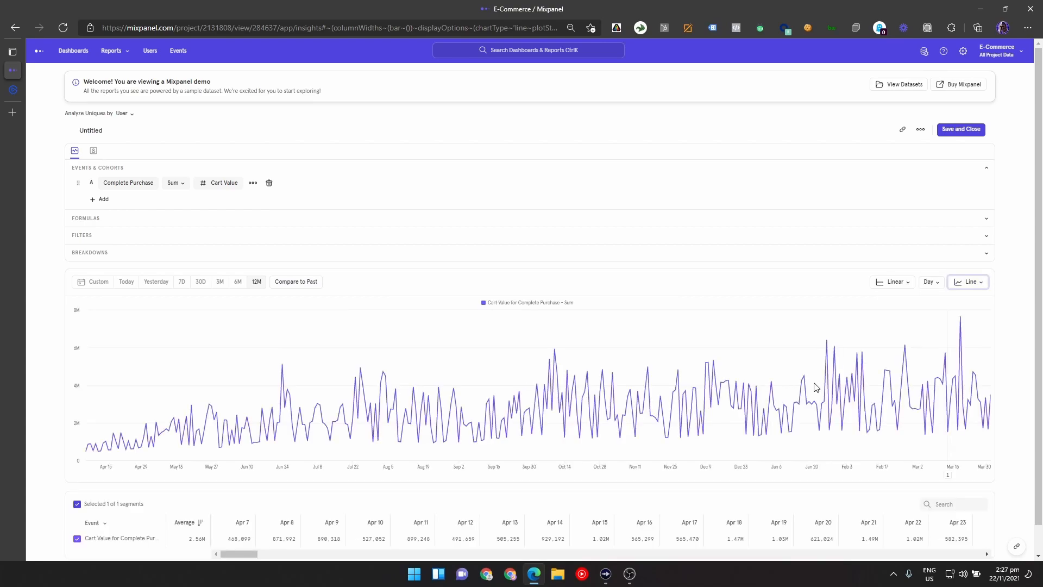
pyautogui.click(931, 283)
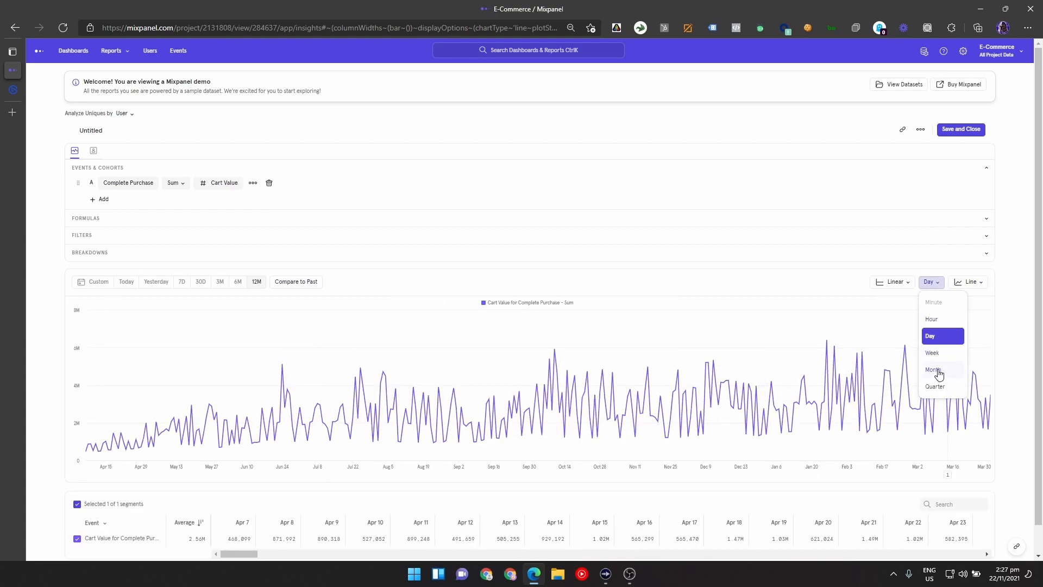
pyautogui.click(935, 386)
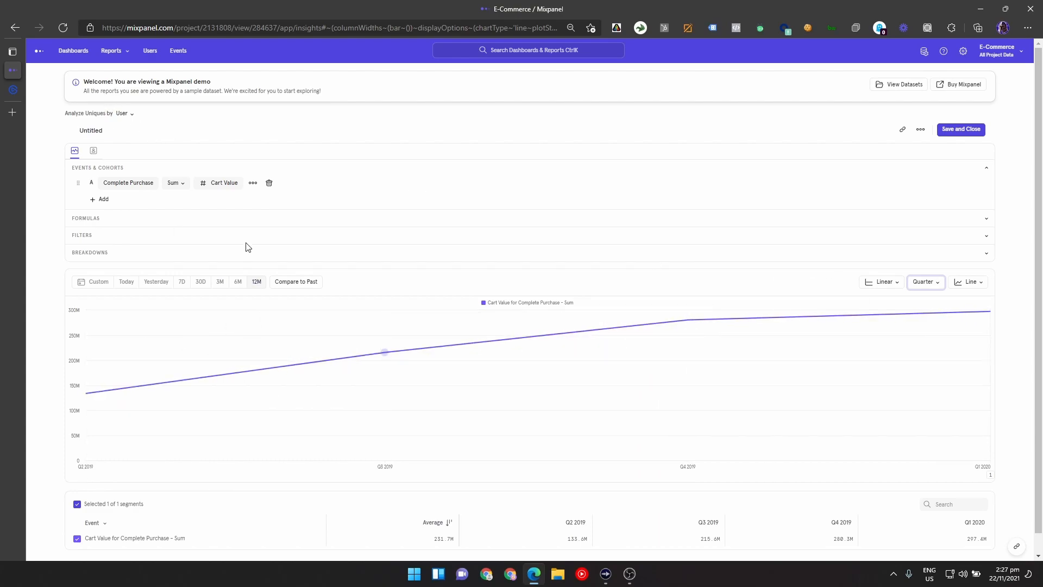
# Step: Change the summed property of Complete Purchase to Cart Size
pyautogui.click(207, 183)
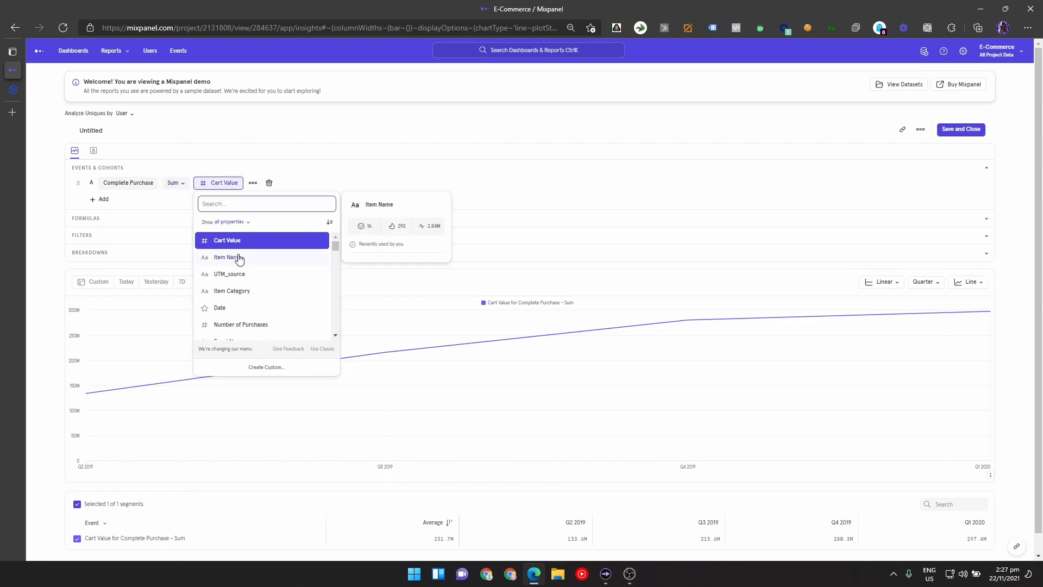
pyautogui.scroll(-1, 256, 285)
pyautogui.scroll(-5, 260, 285)
pyautogui.scroll(-3, 261, 285)
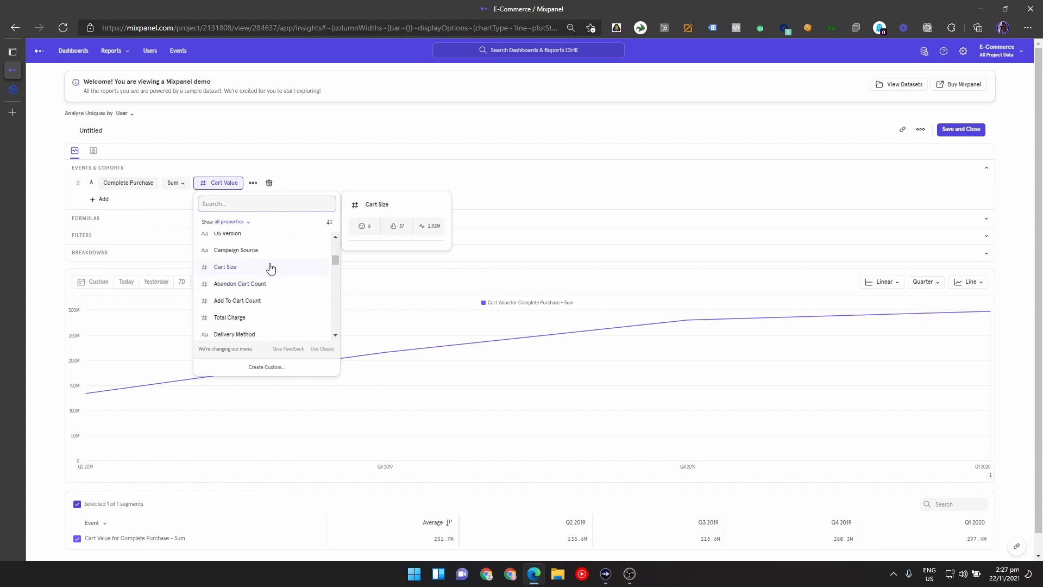
pyautogui.click(270, 267)
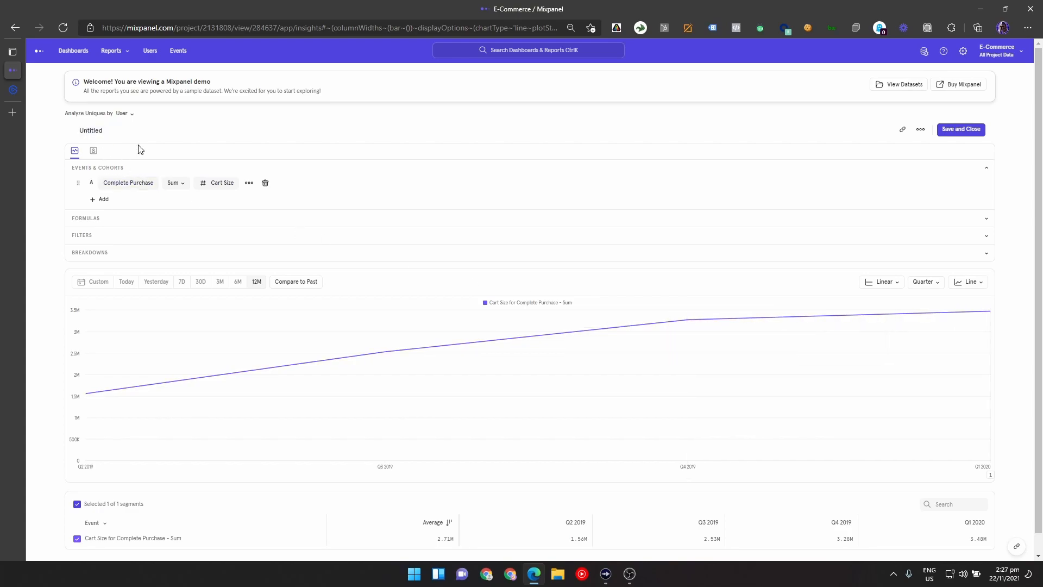
# Step: Measure Complete Purchase as the Distinct Count of Item Category and display it as a bar chart
pyautogui.click(178, 184)
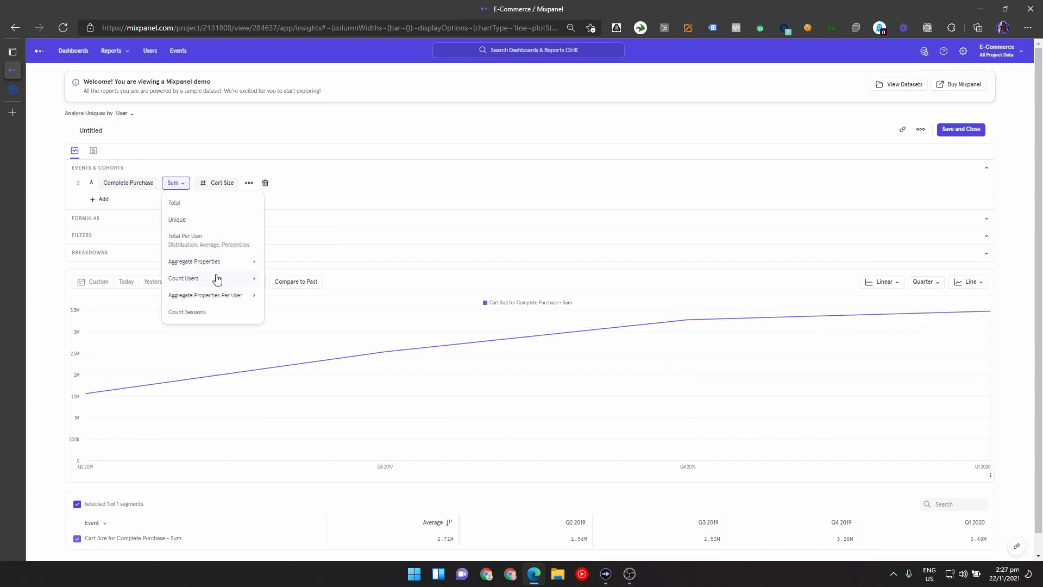
pyautogui.click(228, 261)
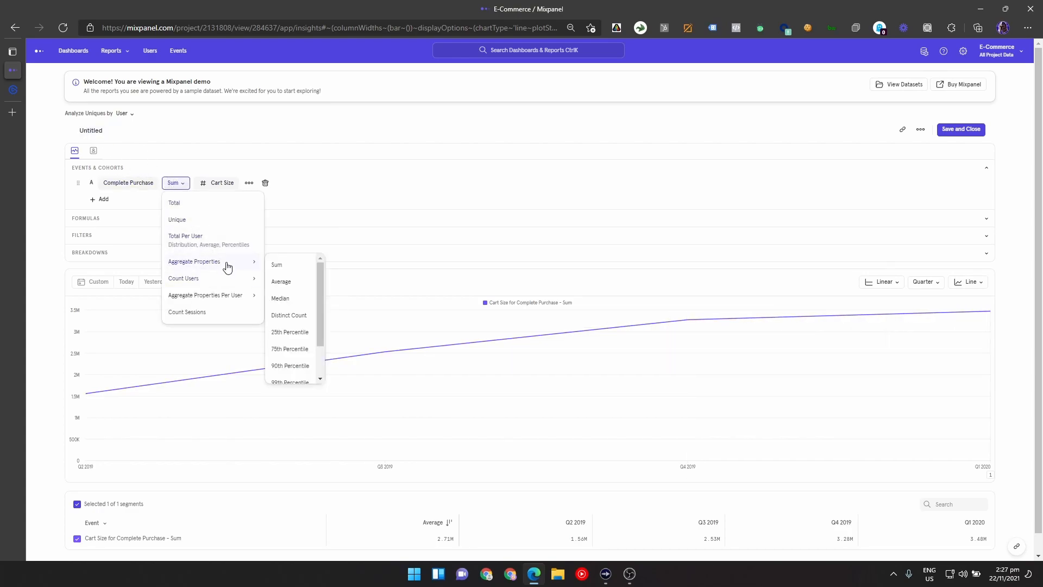
pyautogui.click(290, 315)
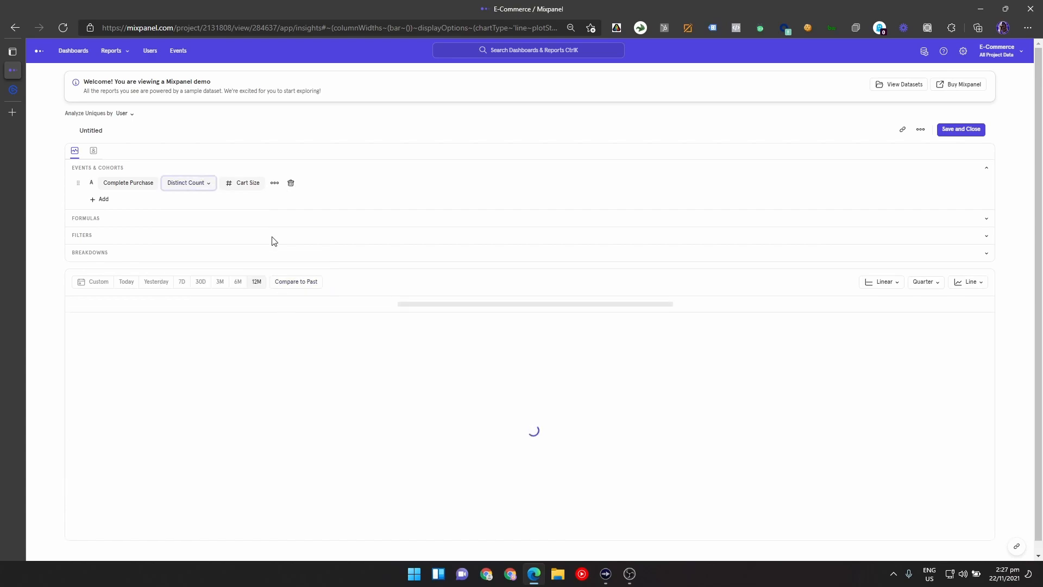
pyautogui.click(239, 182)
pyautogui.click(274, 306)
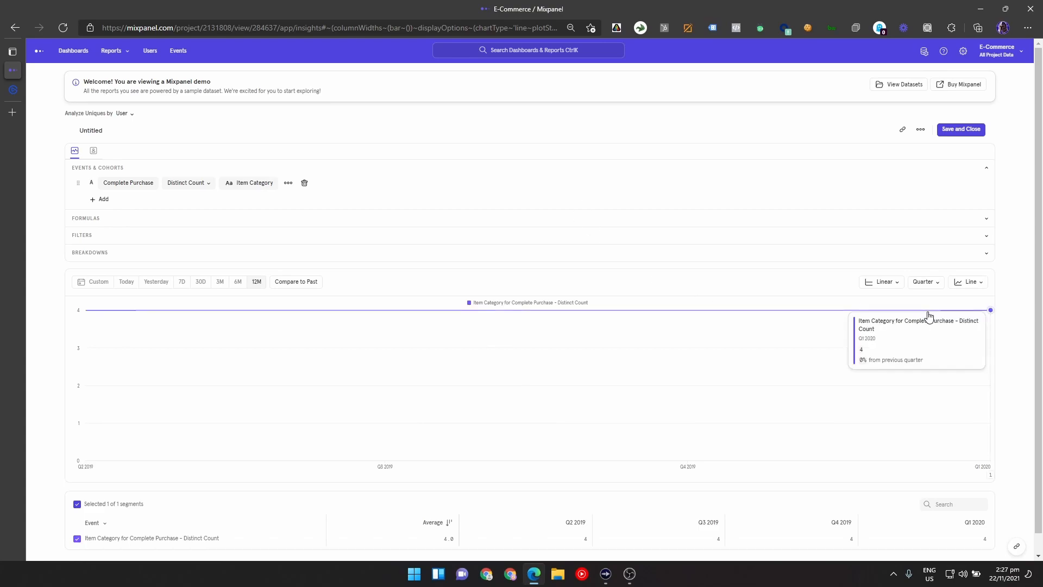
pyautogui.click(972, 281)
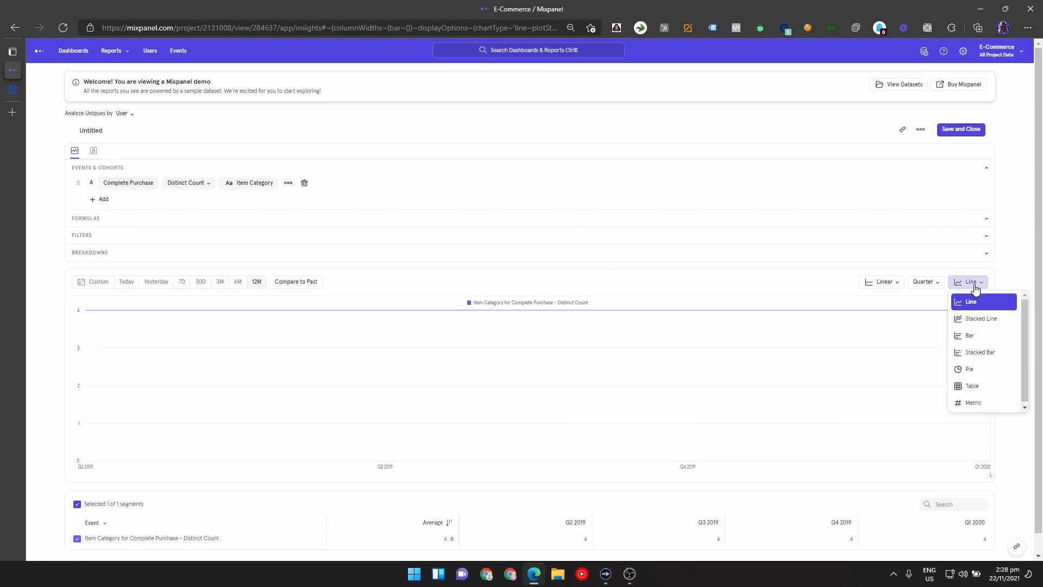
pyautogui.click(968, 333)
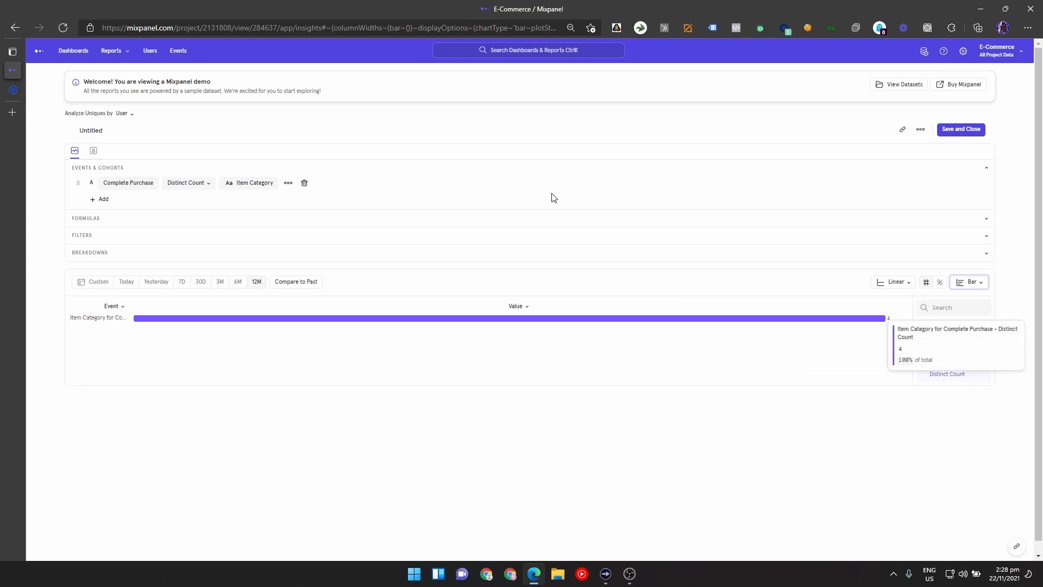
# Step: Change the Item Category measurement to Distinct Count under Aggregate Properties Per User and inspect the resulting bar
pyautogui.moveTo(234, 191)
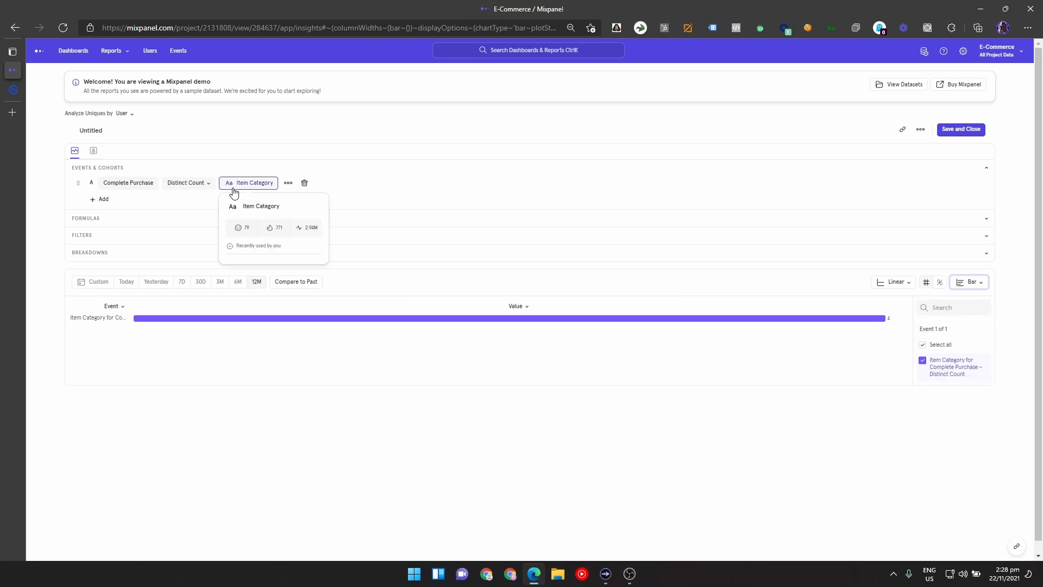
pyautogui.click(195, 185)
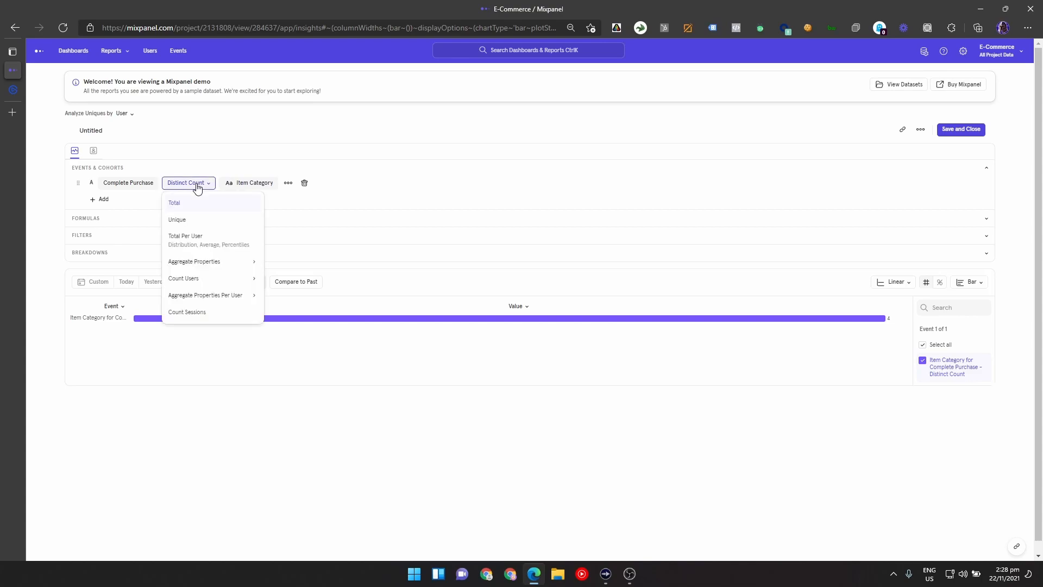
pyautogui.moveTo(220, 266)
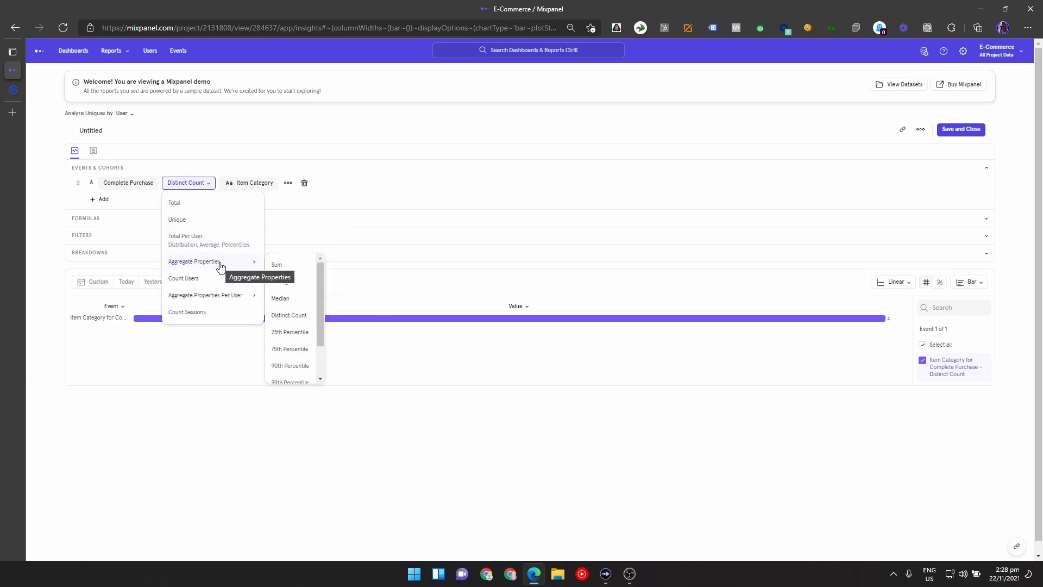
pyautogui.moveTo(233, 296)
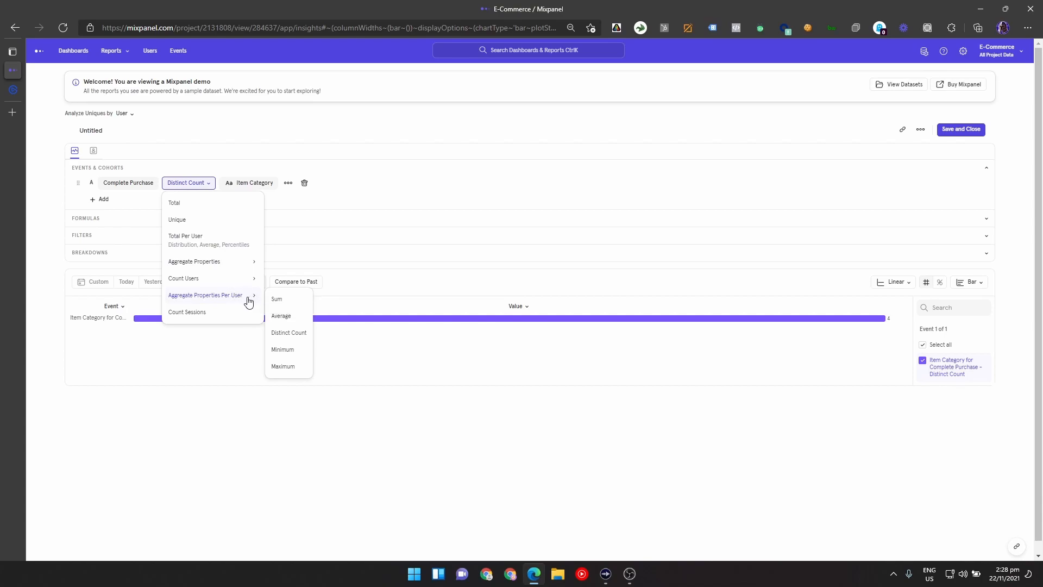
pyautogui.click(287, 333)
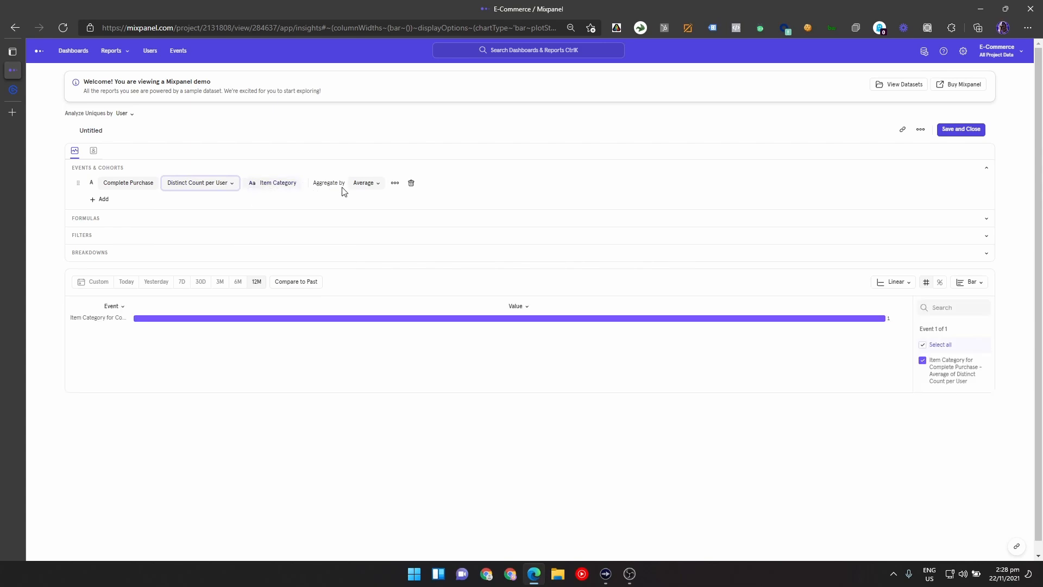
pyautogui.moveTo(890, 320)
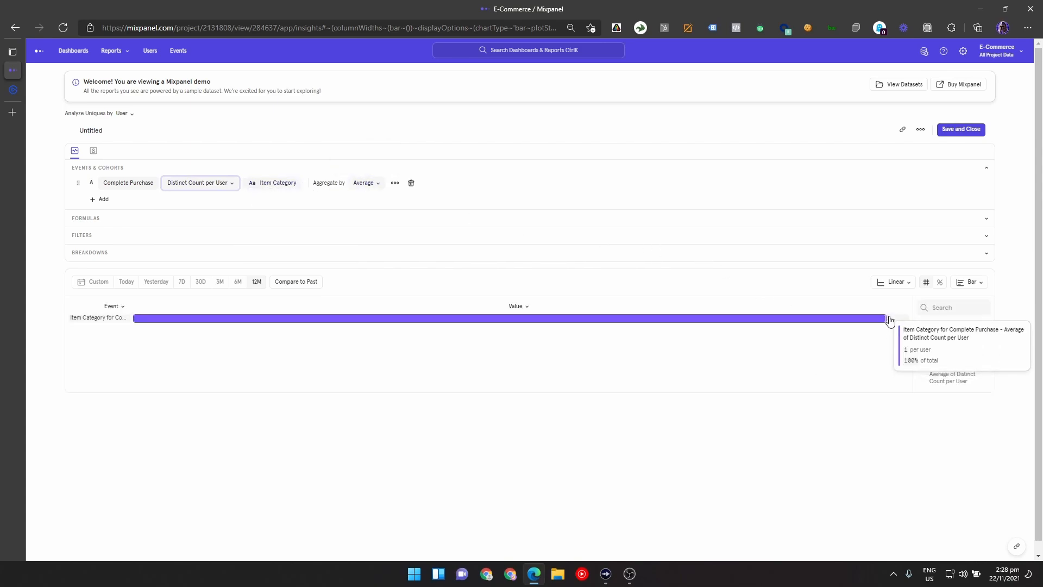
# Step: Aggregate the distinct count of Item Category per user by 90th Percentile and review the other aggregation options
pyautogui.click(352, 184)
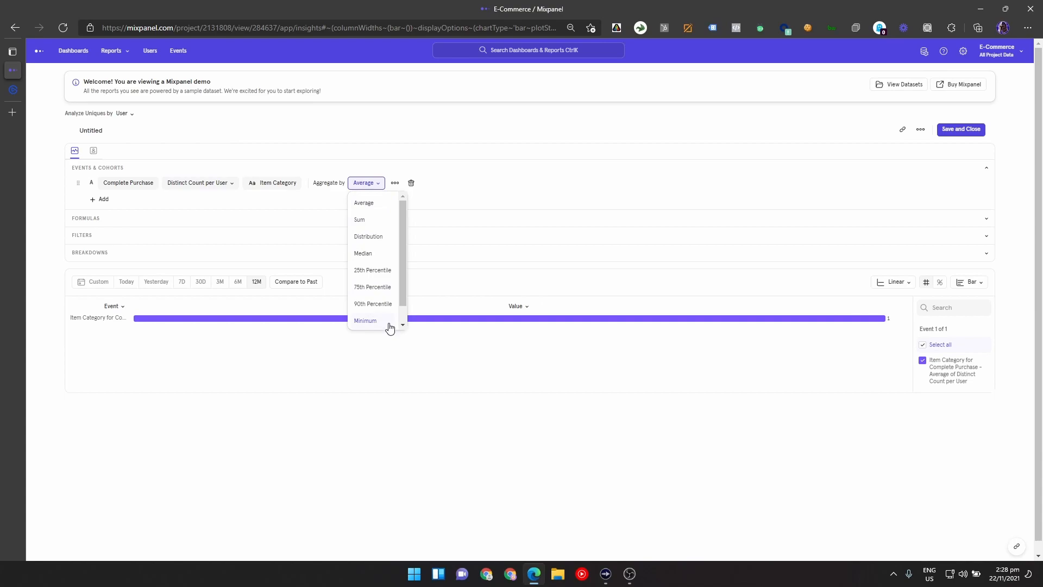
pyautogui.click(383, 304)
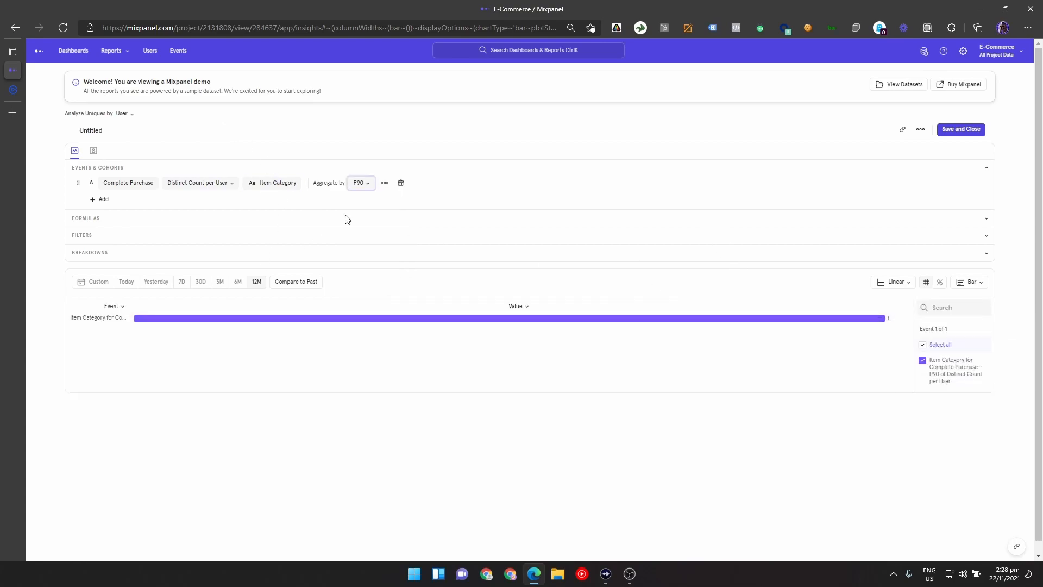
pyautogui.click(359, 183)
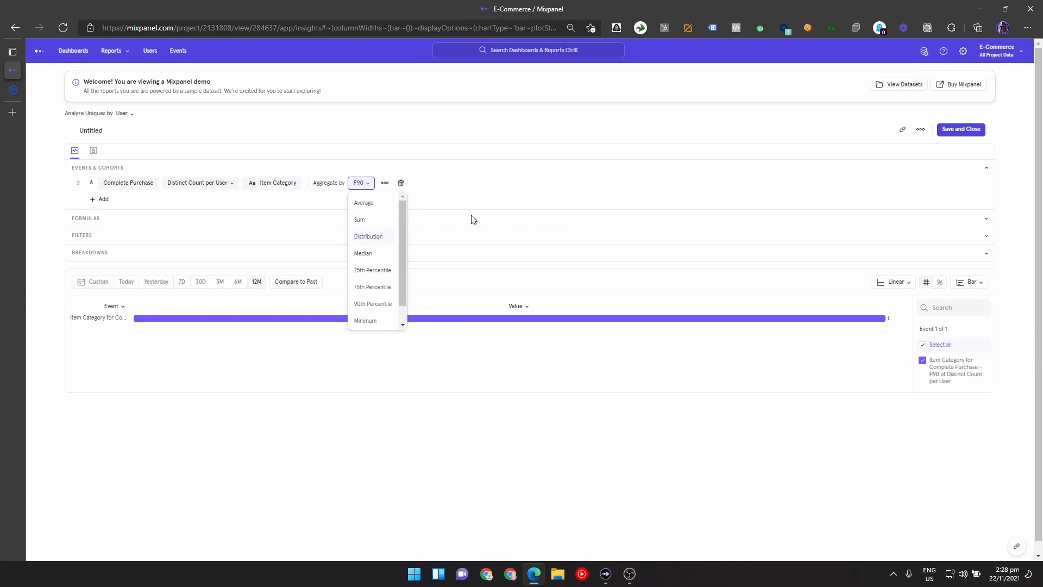
pyautogui.click(505, 214)
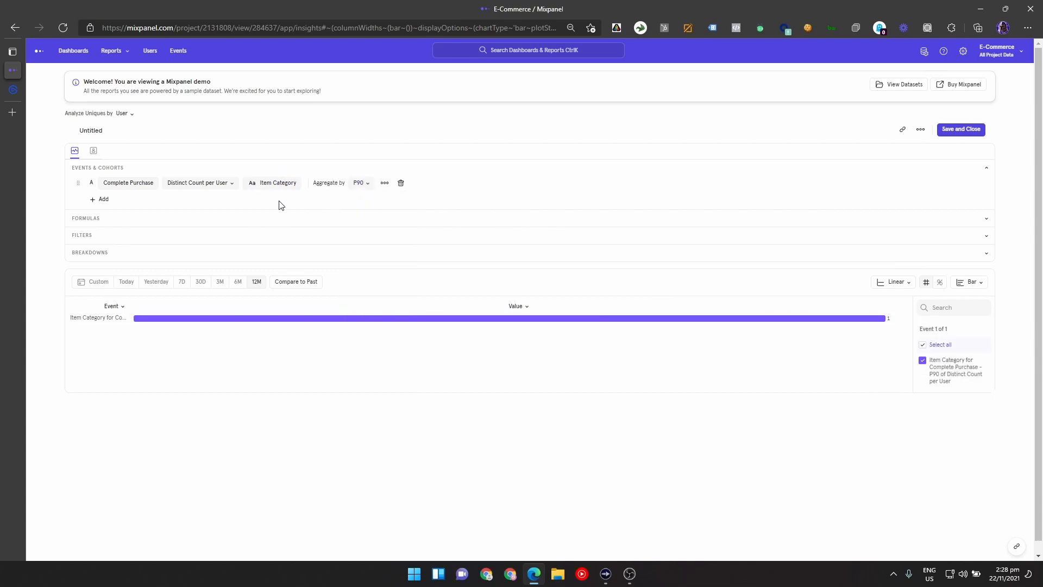
pyautogui.click(229, 184)
pyautogui.moveTo(248, 299)
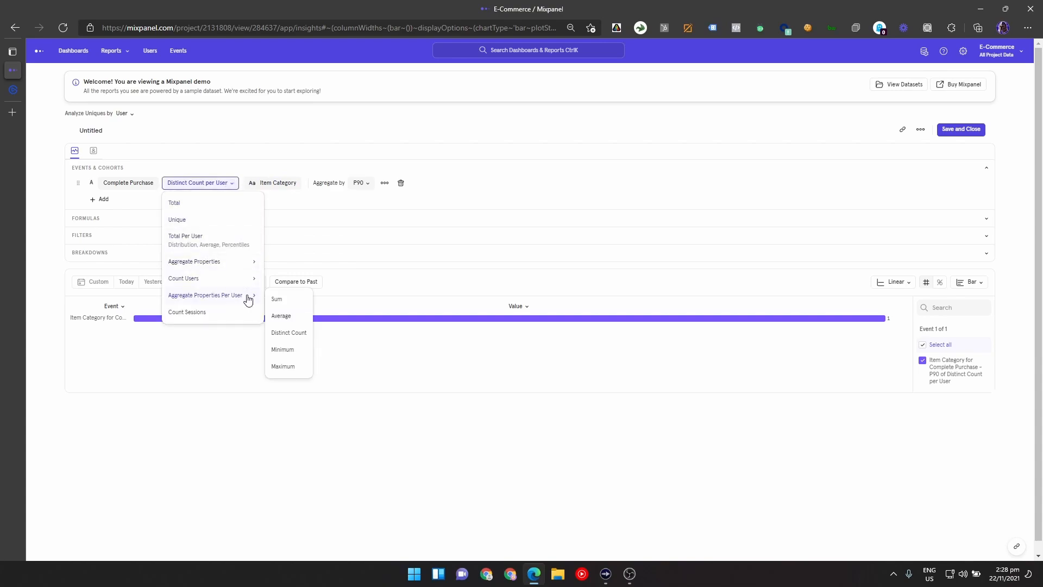
pyautogui.click(322, 228)
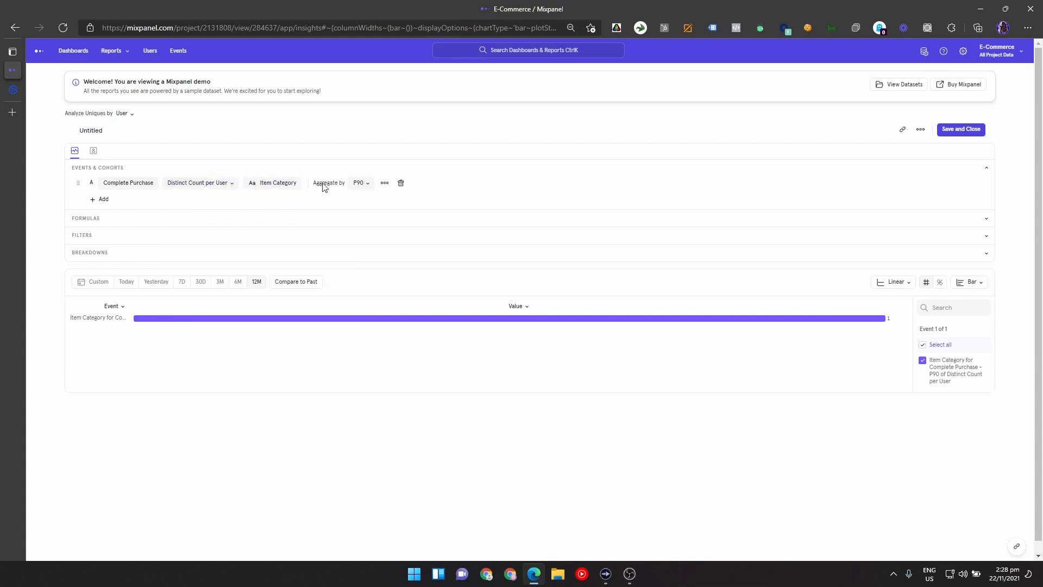
# Step: Aggregate the distinct Item Category count per user by Average, and switch the aggregation to Distribution
pyautogui.click(360, 184)
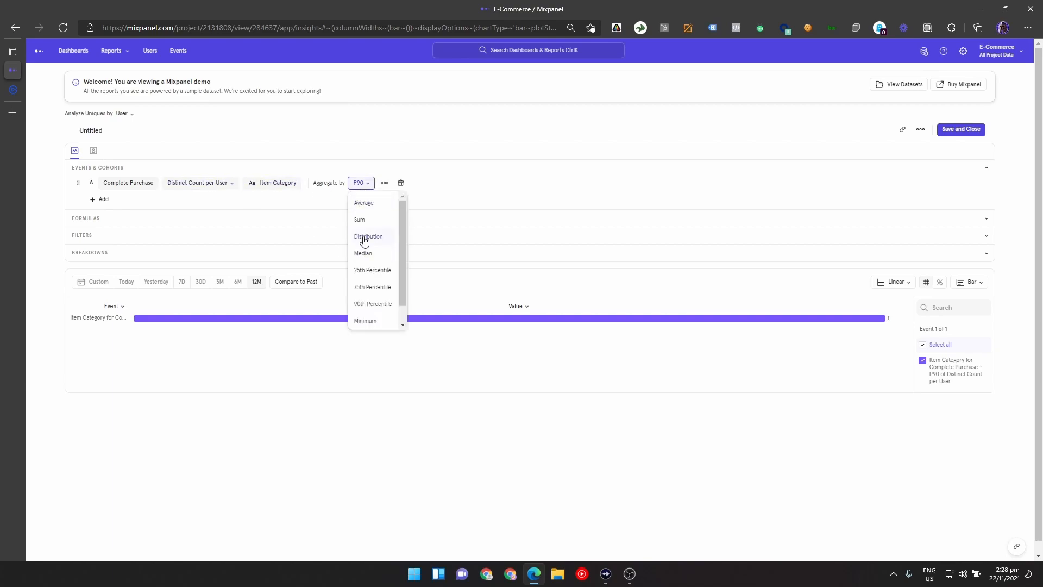
pyautogui.click(363, 202)
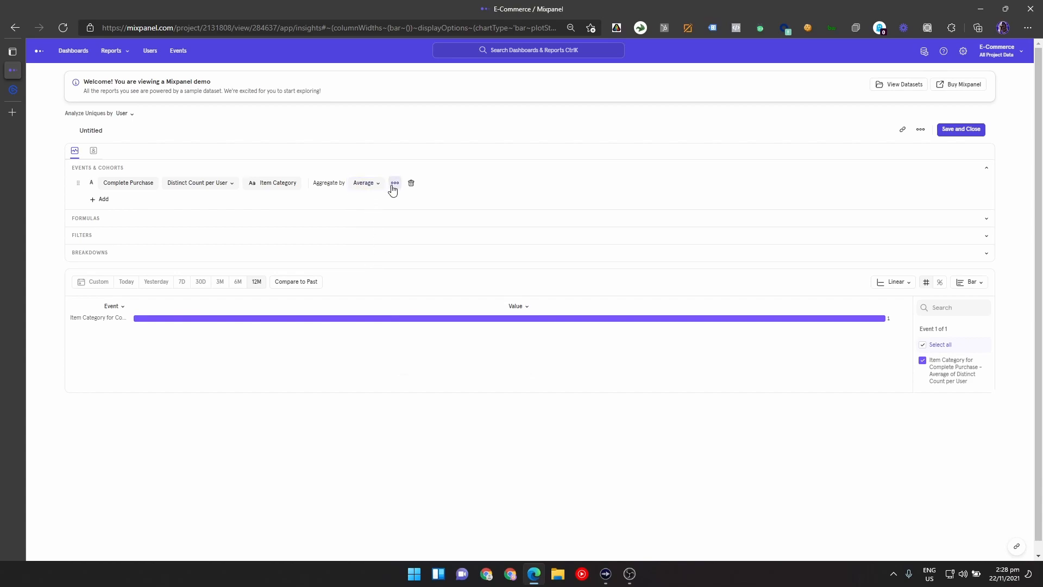
pyautogui.click(372, 185)
pyautogui.click(391, 241)
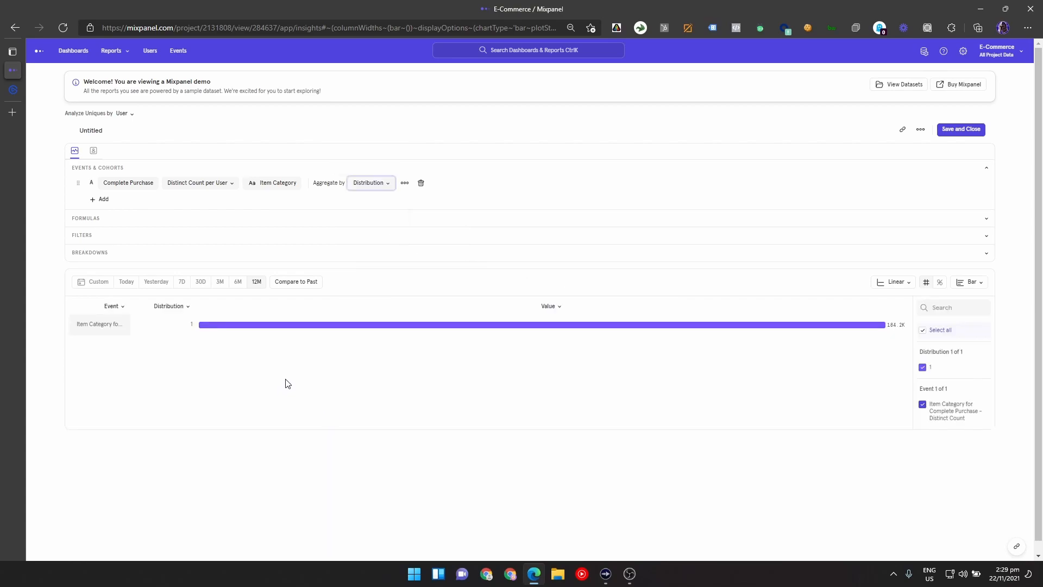
# Step: Break the distribution down by Item Category and slightly widen the chart's Distribution column
pyautogui.click(99, 253)
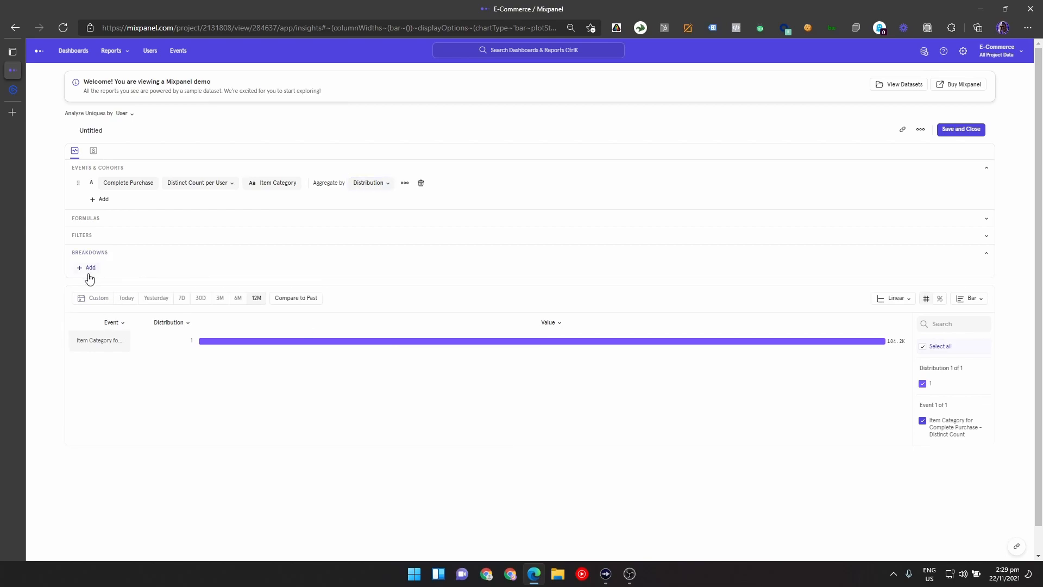
pyautogui.click(90, 268)
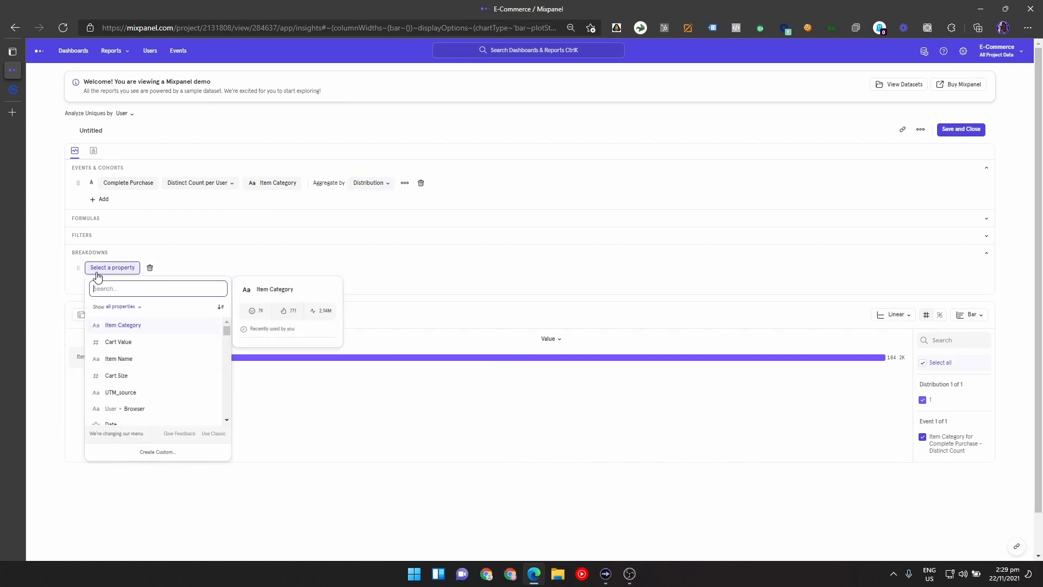
pyautogui.click(135, 331)
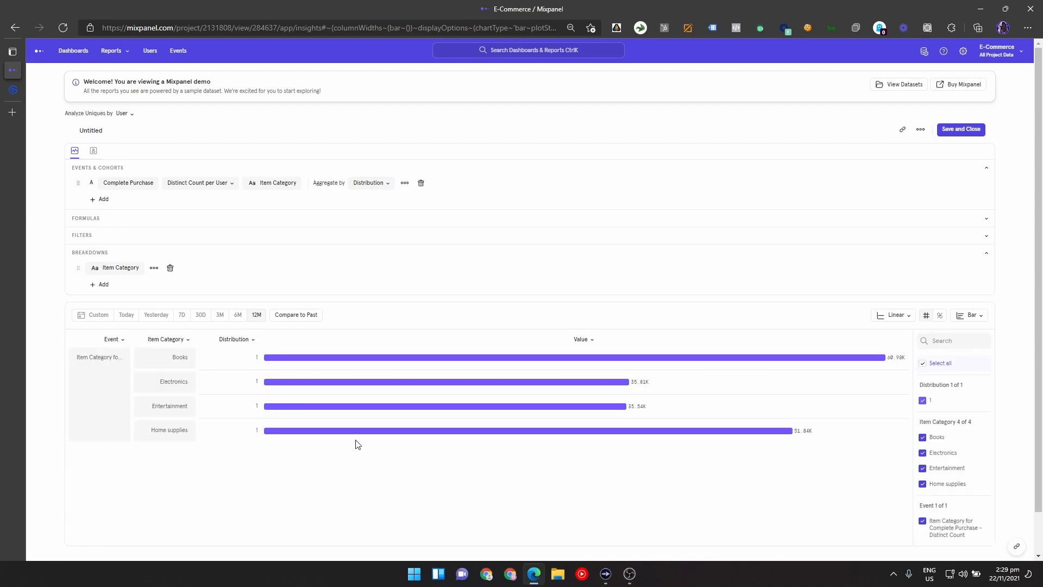
pyautogui.moveTo(261, 402)
pyautogui.mouseDown()
pyautogui.moveTo(360, 411)
pyautogui.moveTo(266, 409)
pyautogui.mouseUp()
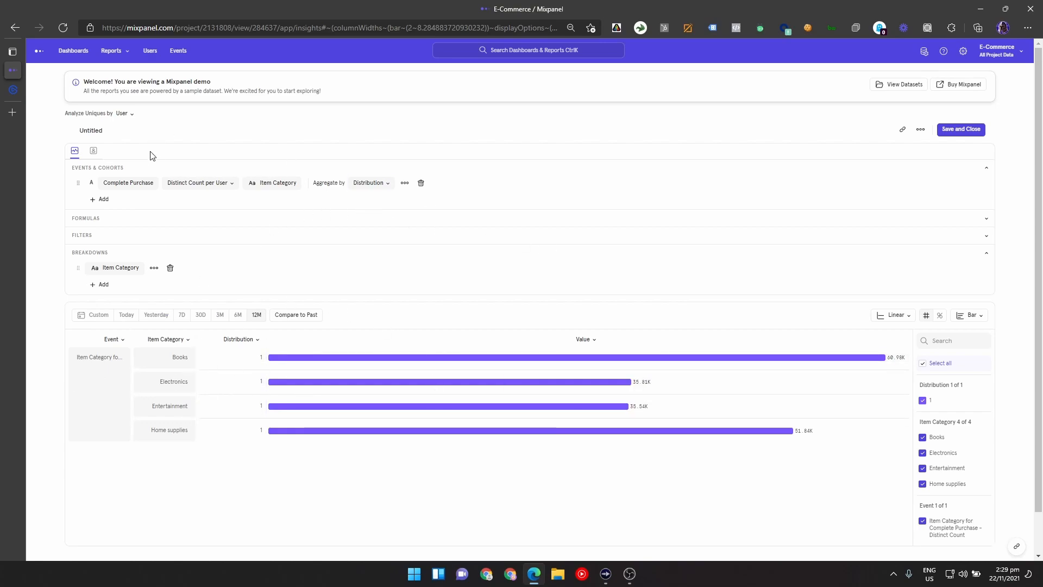
# Step: Change the Complete Purchase measurement to the Sum per User of Cart Value
pyautogui.click(209, 184)
pyautogui.moveTo(255, 300)
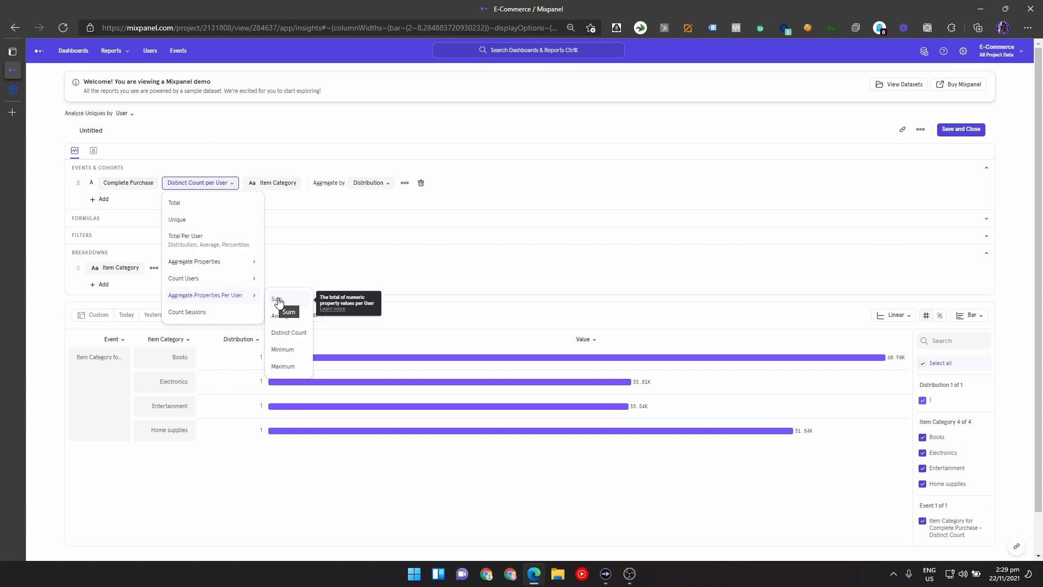
pyautogui.click(277, 300)
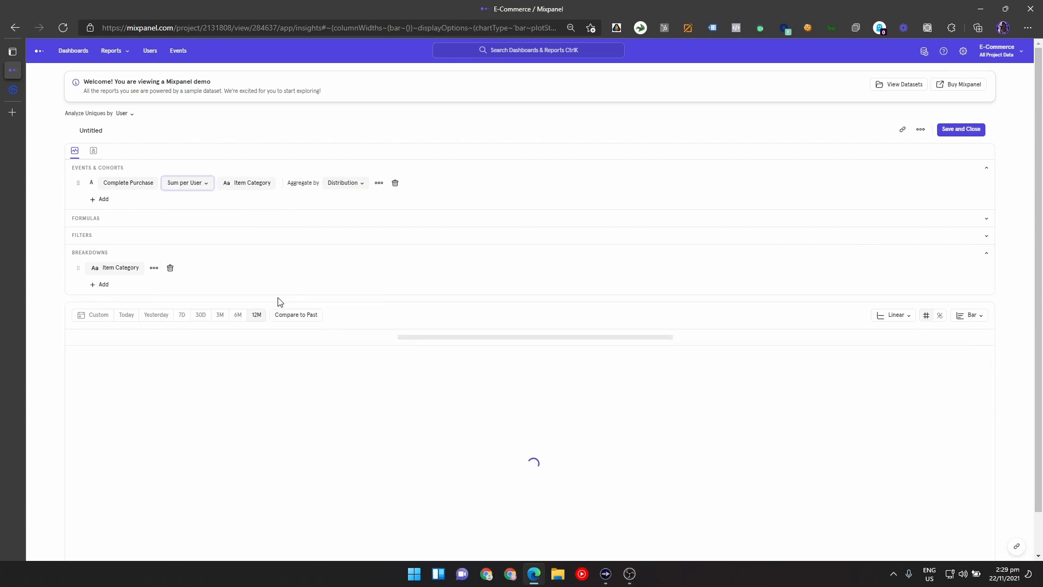
pyautogui.click(253, 185)
pyautogui.click(259, 257)
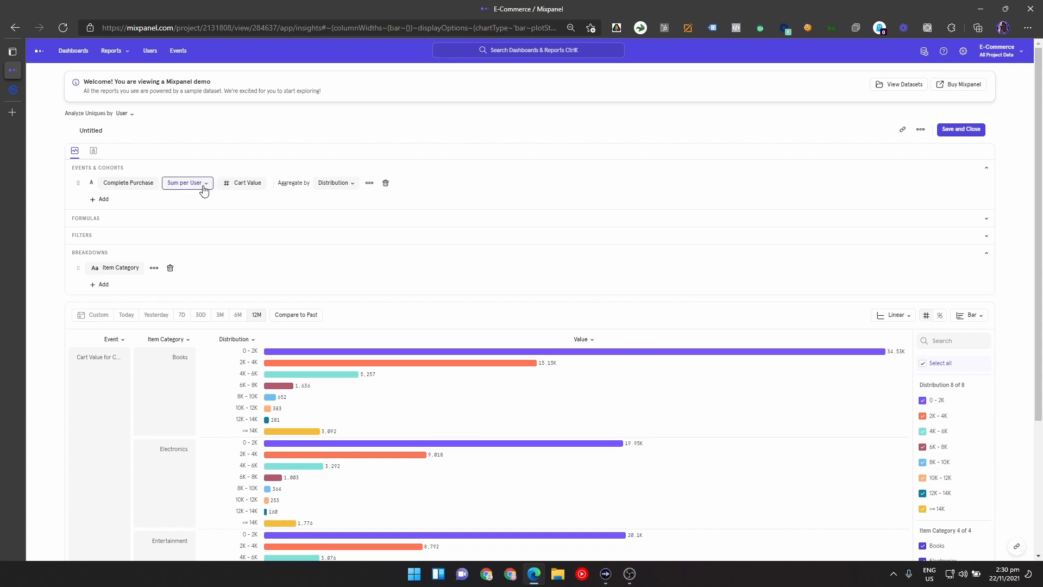
# Step: Widen the chart's Distribution column and remove the Item Category breakdown from the report
pyautogui.moveTo(246, 186)
pyautogui.moveTo(292, 400)
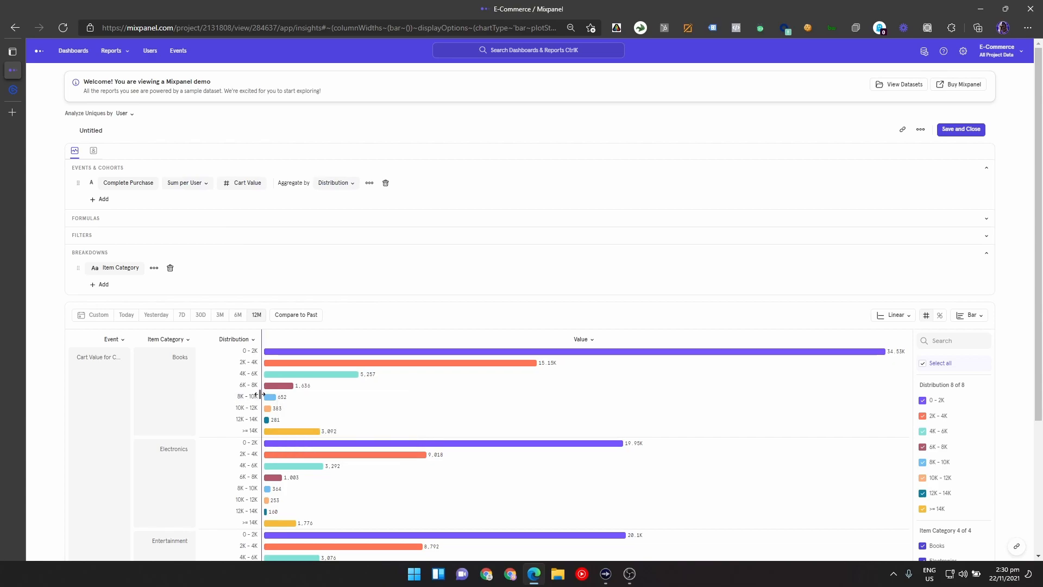
pyautogui.moveTo(261, 394); pyautogui.dragTo(280, 395)
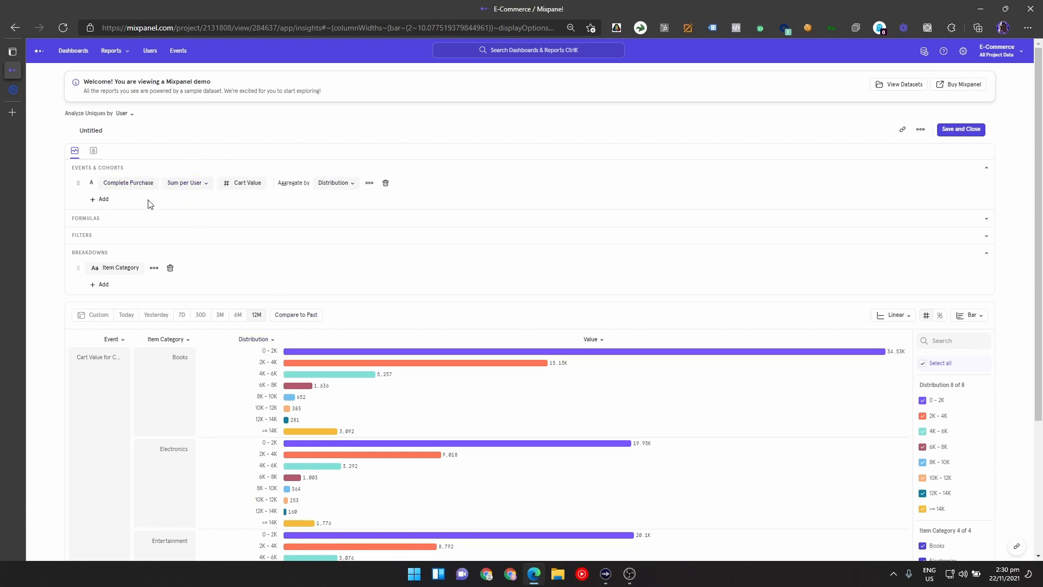
pyautogui.click(170, 268)
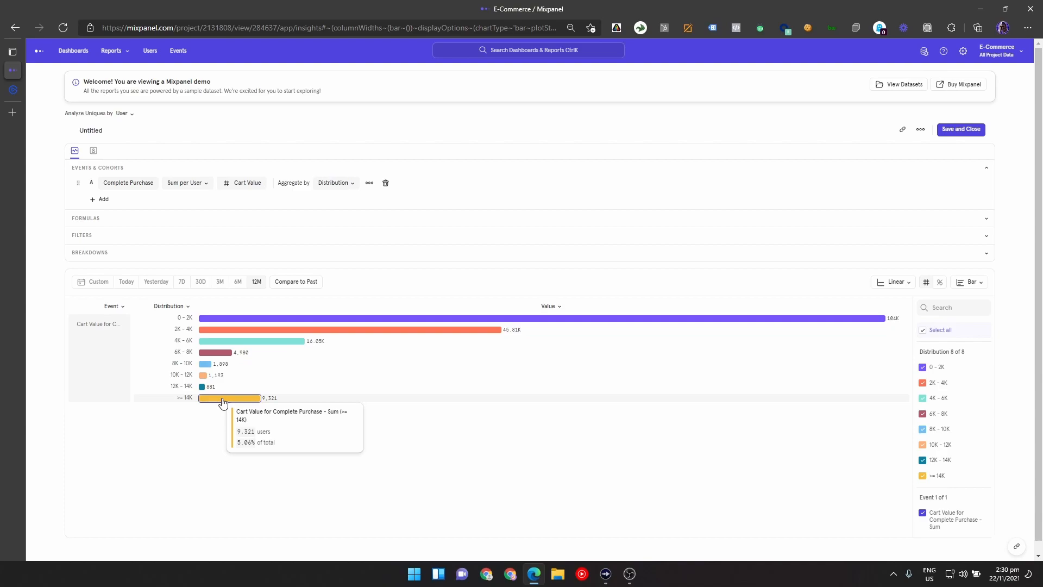
# Step: Change the Cart Value measurement to Average under Aggregate Properties Per User
pyautogui.click(207, 186)
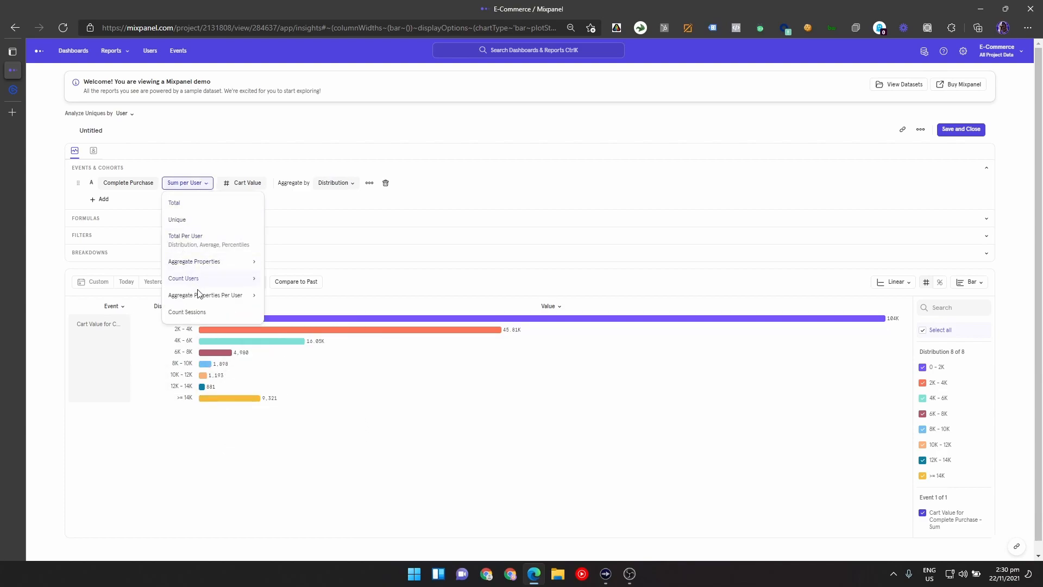
pyautogui.moveTo(211, 302)
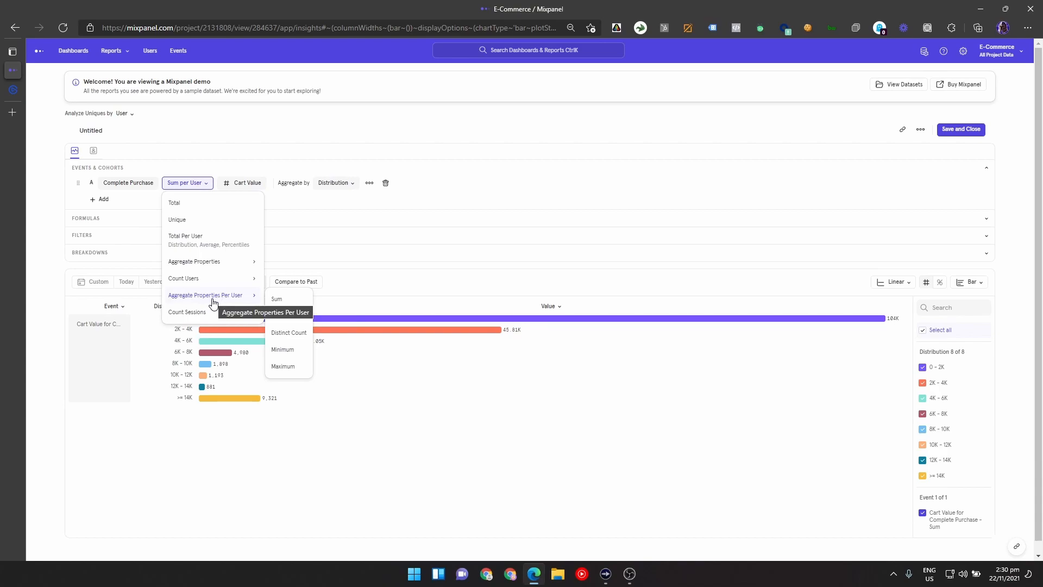
pyautogui.click(300, 317)
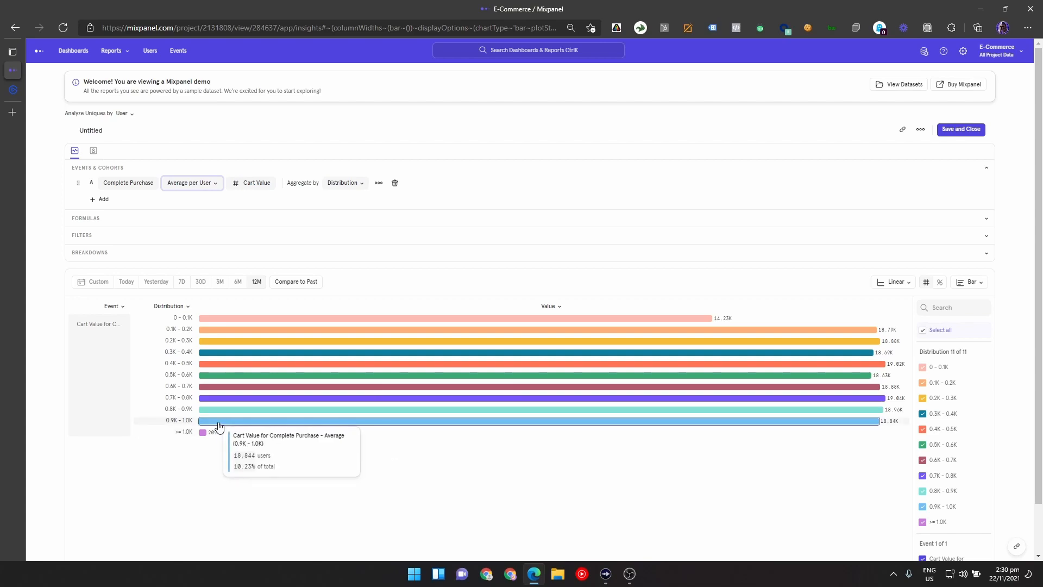
# Step: Aggregate the average Cart Value per user by Median, and switch the aggregation to Average
pyautogui.click(347, 182)
pyautogui.click(360, 254)
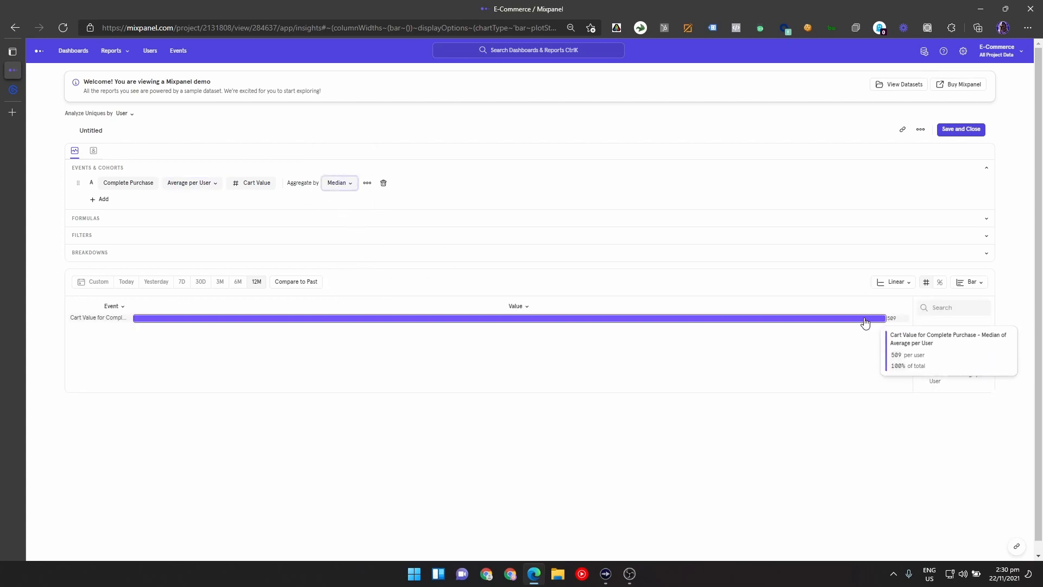
pyautogui.click(350, 183)
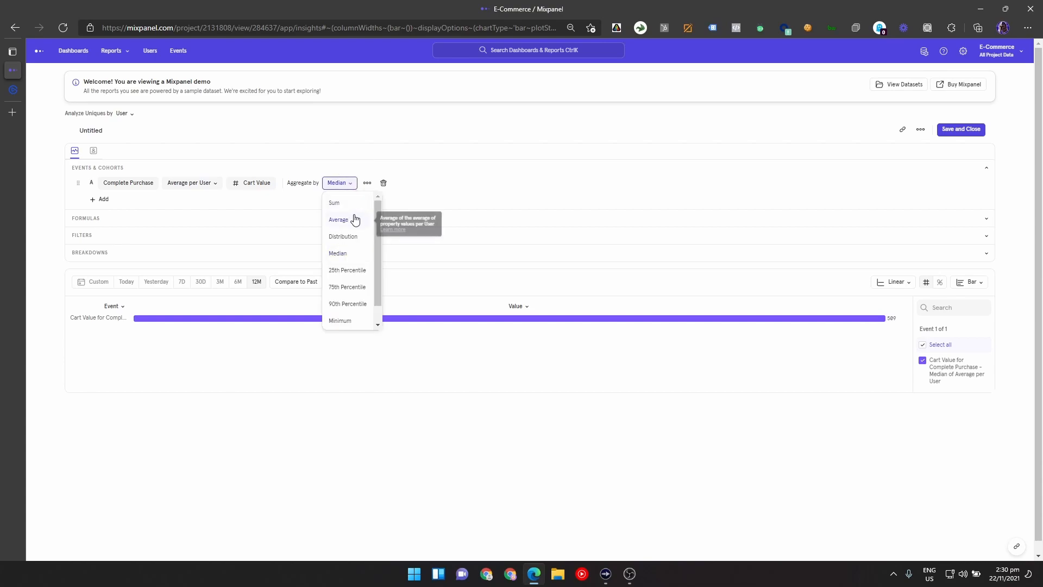
pyautogui.click(356, 219)
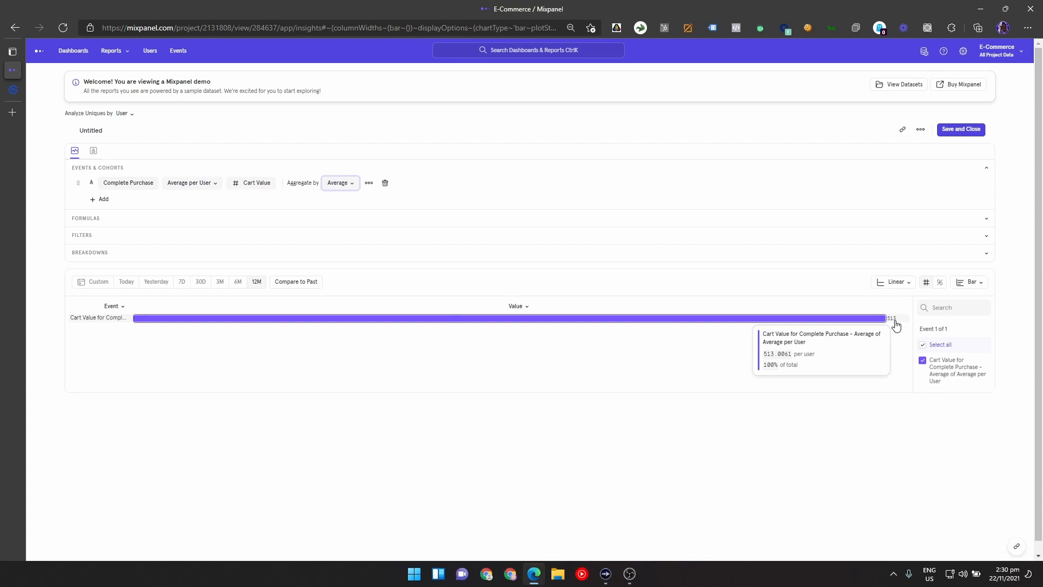
# Step: View the average Cart Value per user over 3M and 30D, and set the date range to 7D
pyautogui.click(220, 286)
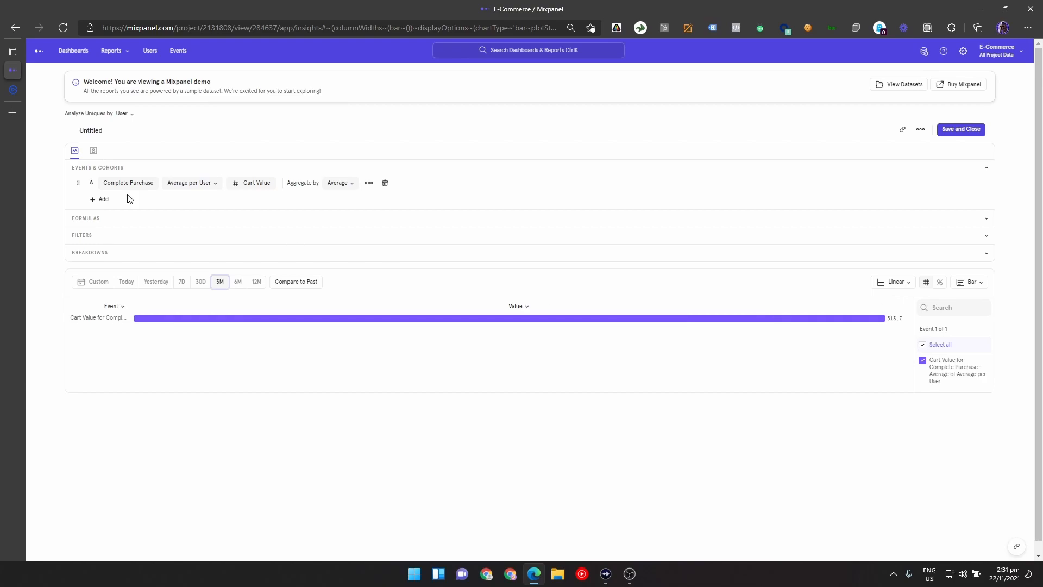
pyautogui.moveTo(693, 317)
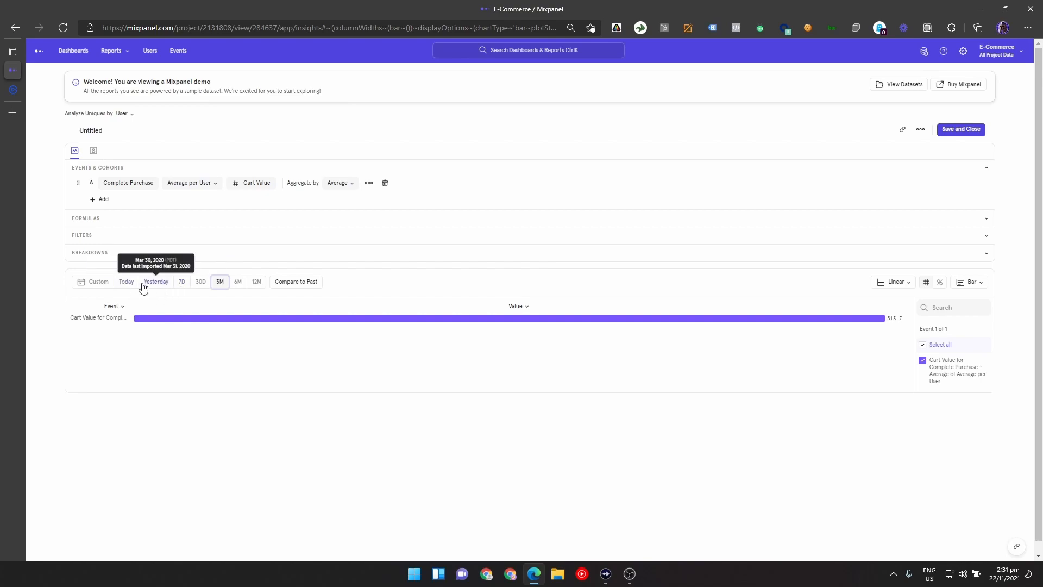
pyautogui.click(200, 282)
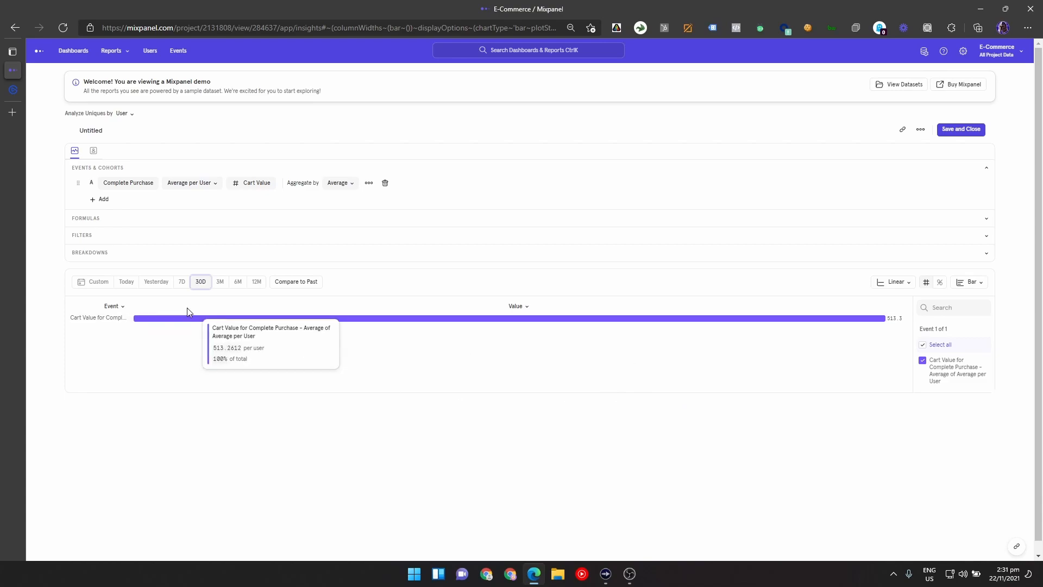
pyautogui.click(182, 282)
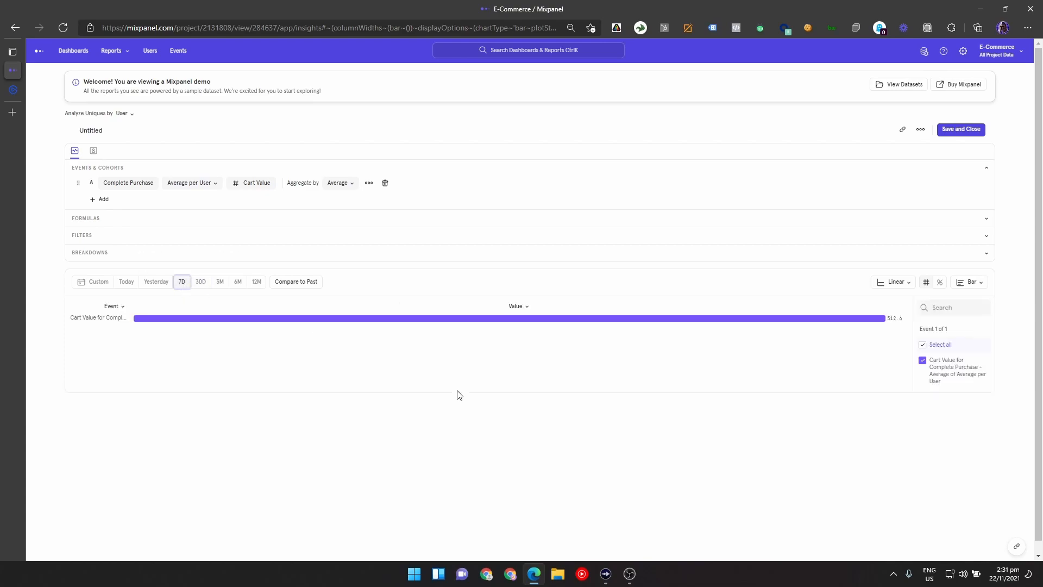
# Step: Compare the 7-day average Cart Value per user to the previous week and review the aggregation options
pyautogui.click(303, 284)
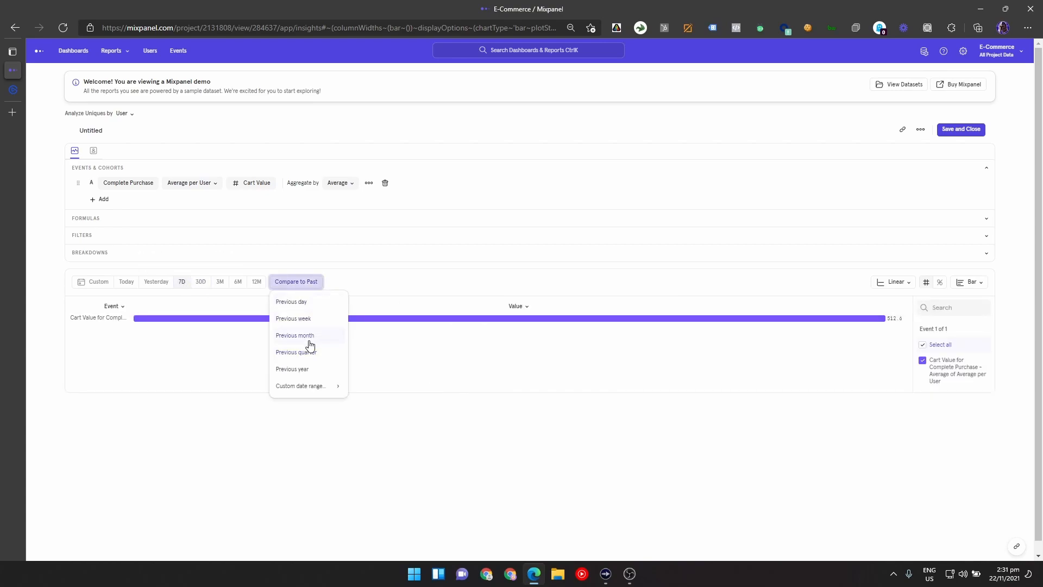
pyautogui.click(319, 321)
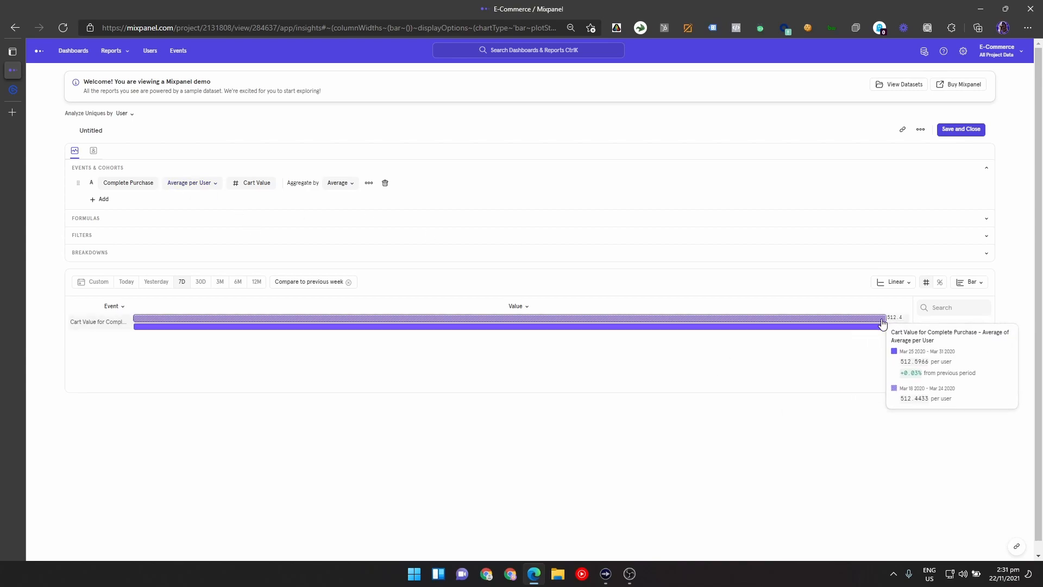
pyautogui.click(341, 183)
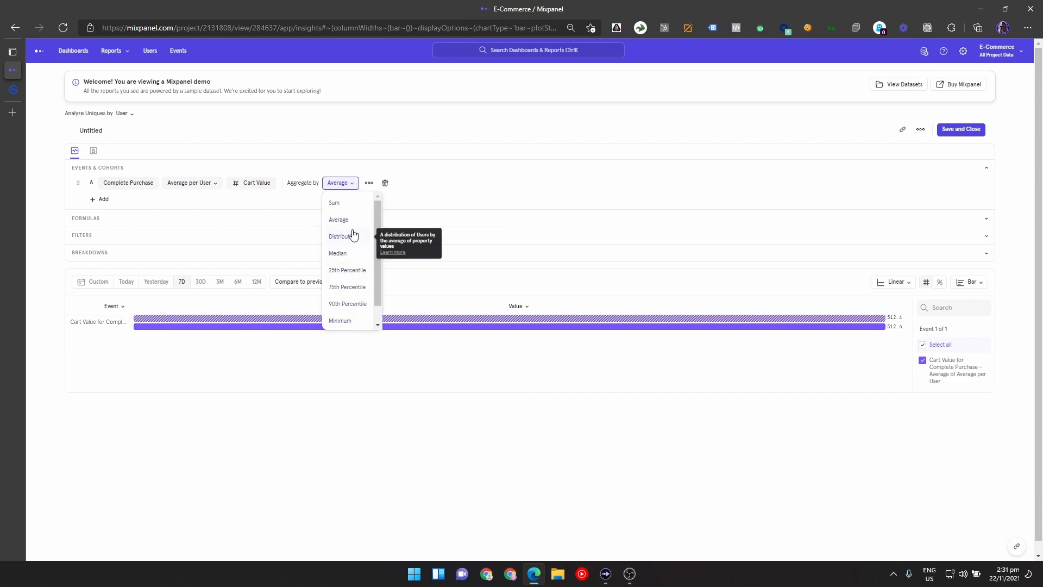
pyautogui.click(602, 283)
# Step: Break the week-over-week Cart Value comparison down by Item Category and inspect the Entertainment bars
pyautogui.click(77, 252)
pyautogui.click(101, 266)
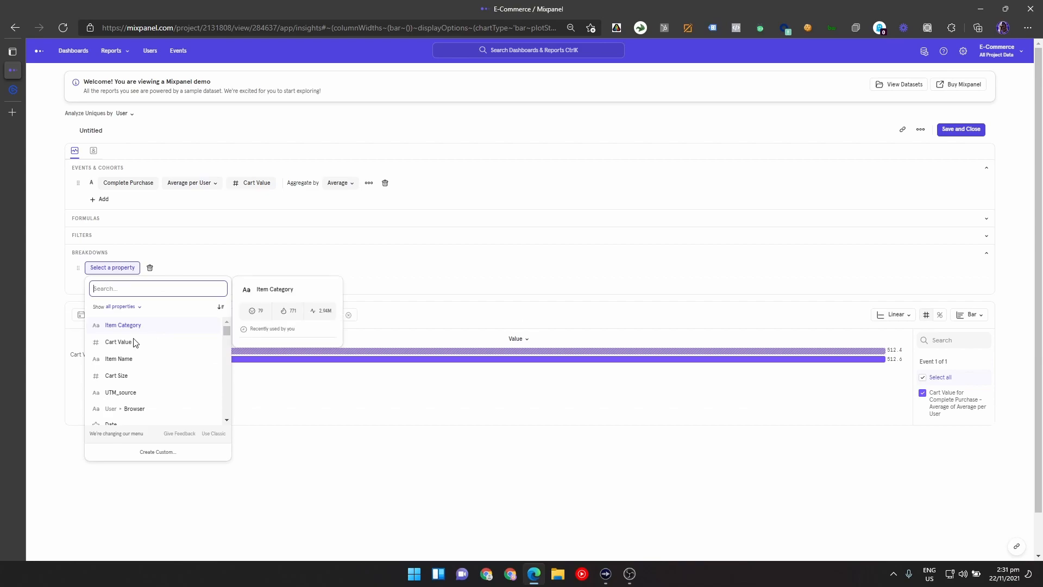
pyautogui.scroll(-3, 129, 382)
pyautogui.scroll(3, 119, 353)
pyautogui.click(111, 325)
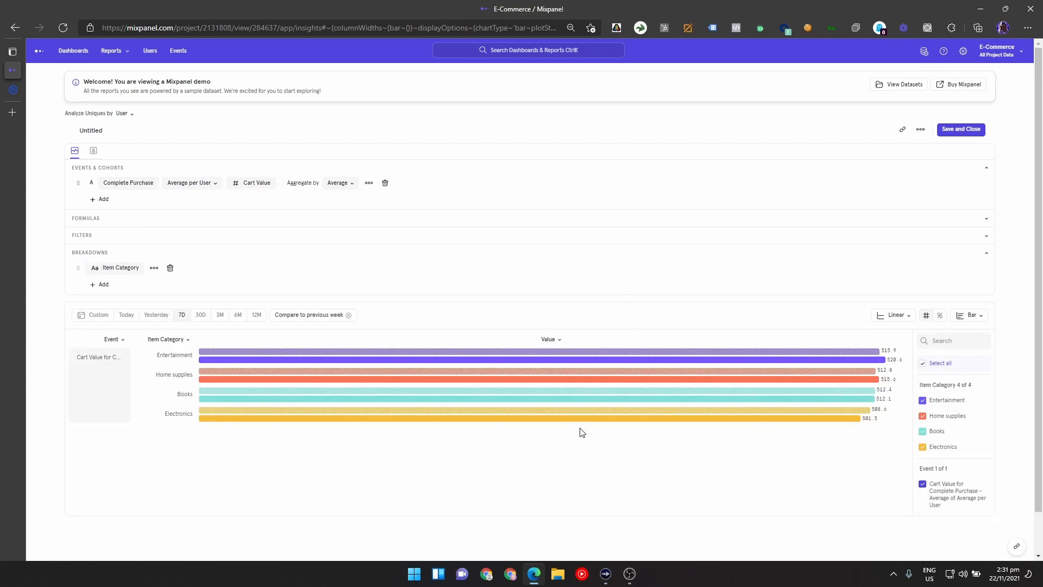
pyautogui.scroll(-1, 582, 432)
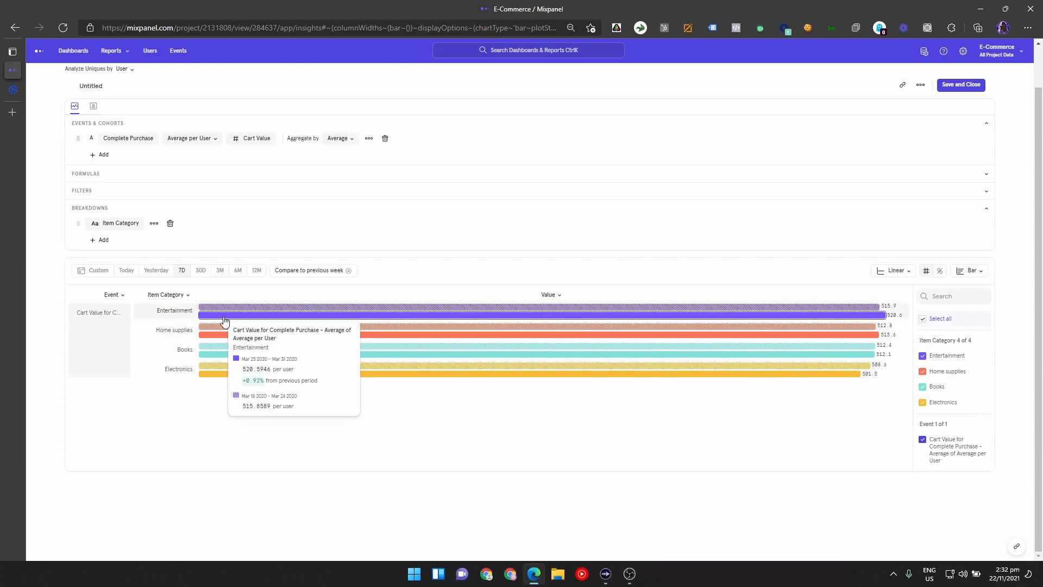
# Step: Break the Cart Value comparison down by Item Name instead of Item Category and set the date range to 30D
pyautogui.click(127, 223)
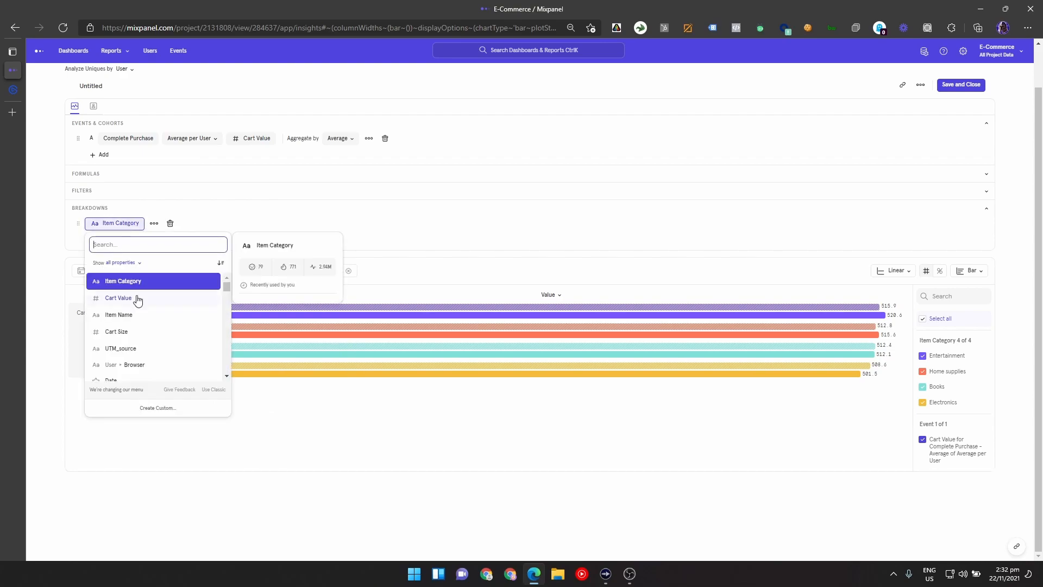
pyautogui.click(141, 315)
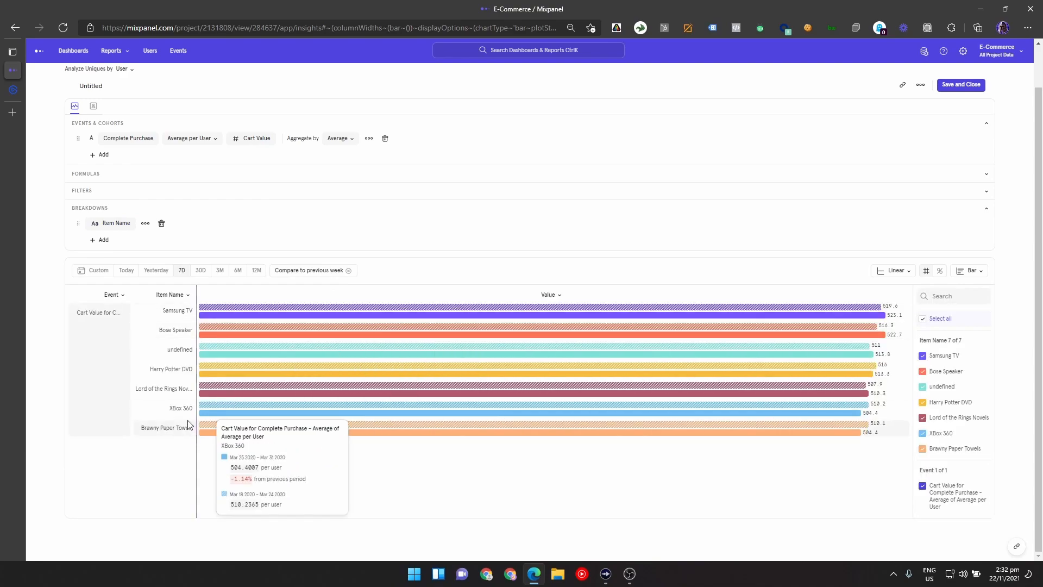
pyautogui.click(124, 226)
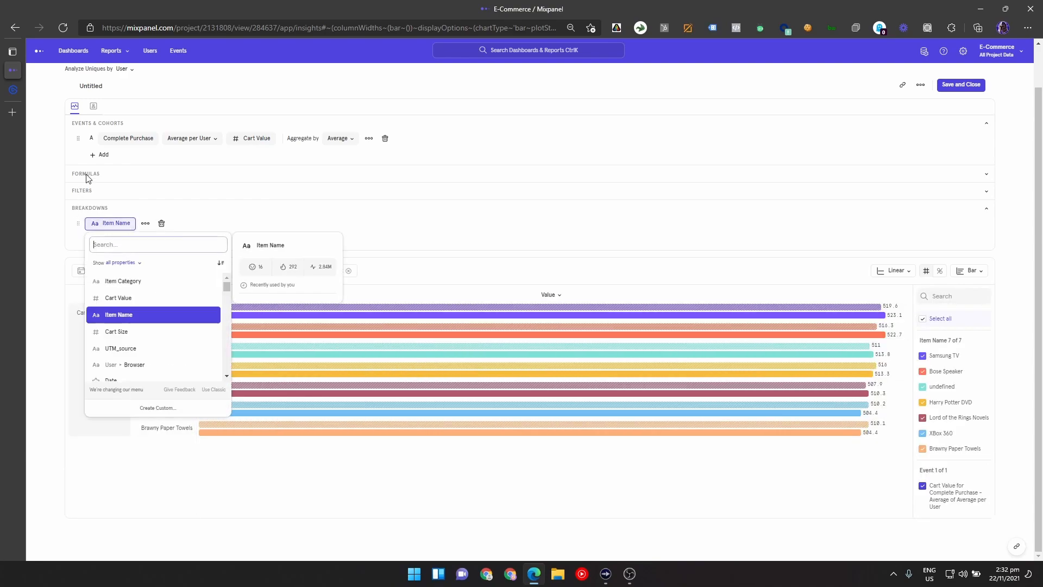
pyautogui.click(173, 185)
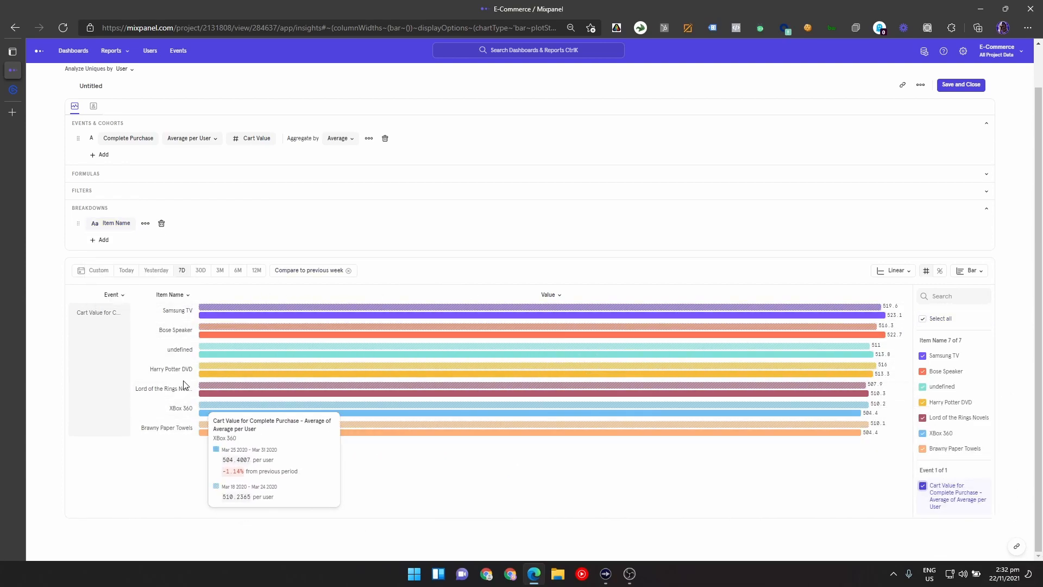
pyautogui.doubleClick(190, 352)
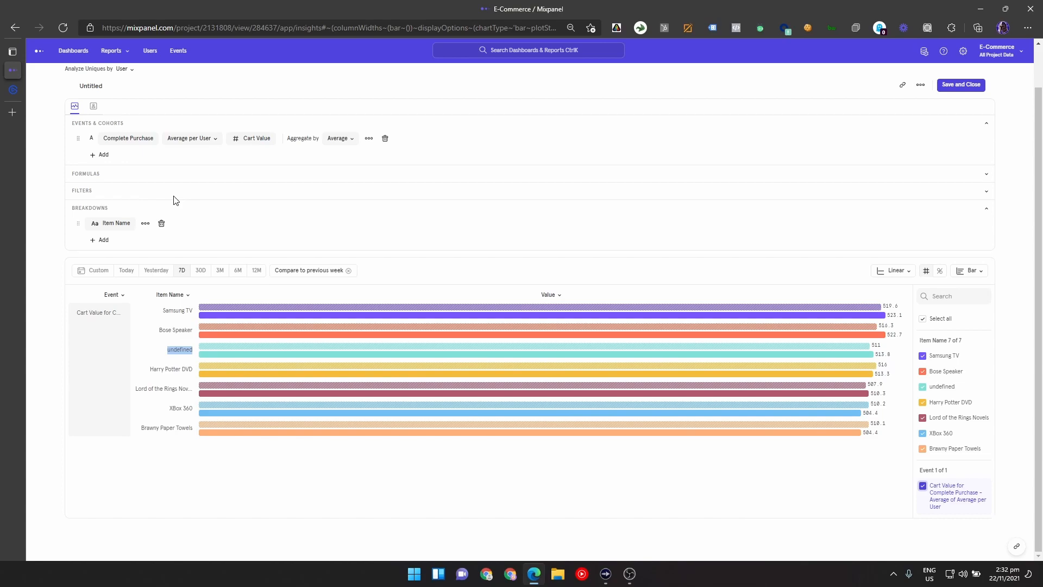
pyautogui.click(204, 273)
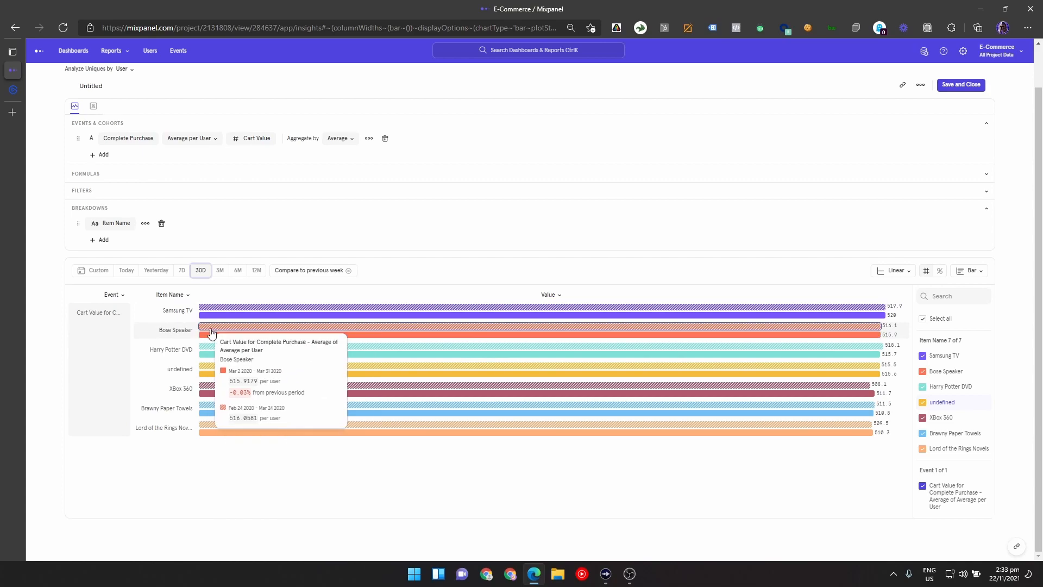
# Step: Name the report "AOV by Product"
pyautogui.scroll(1, 635, 279)
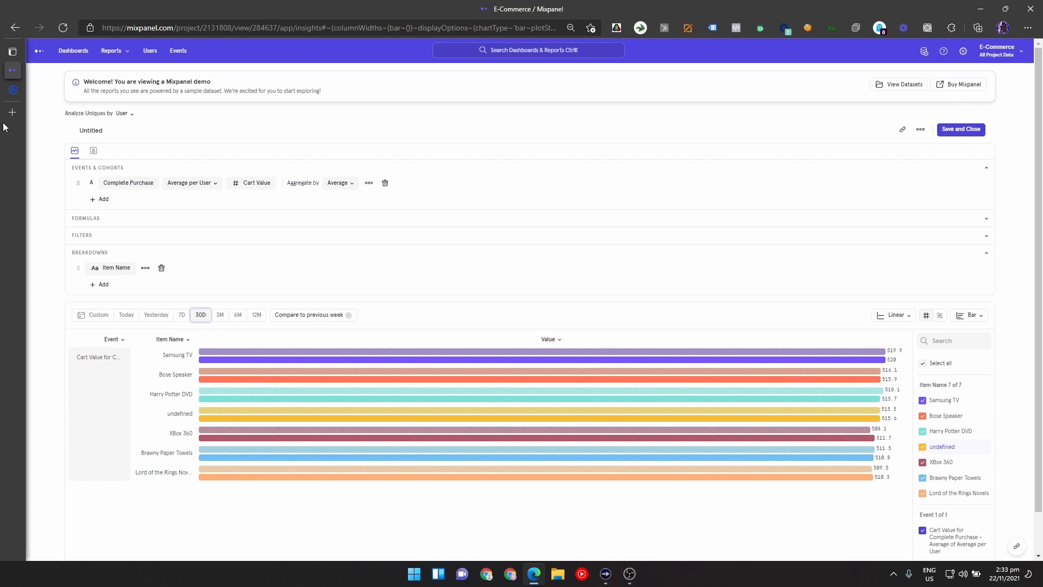
pyautogui.click(100, 131)
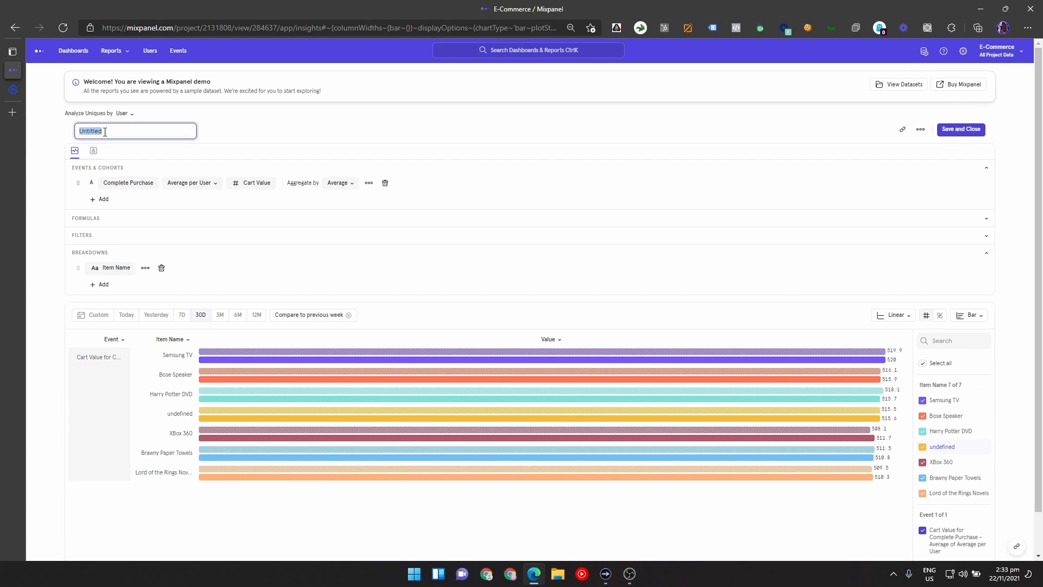
pyautogui.write('AOV by Product')
pyautogui.click(938, 190)
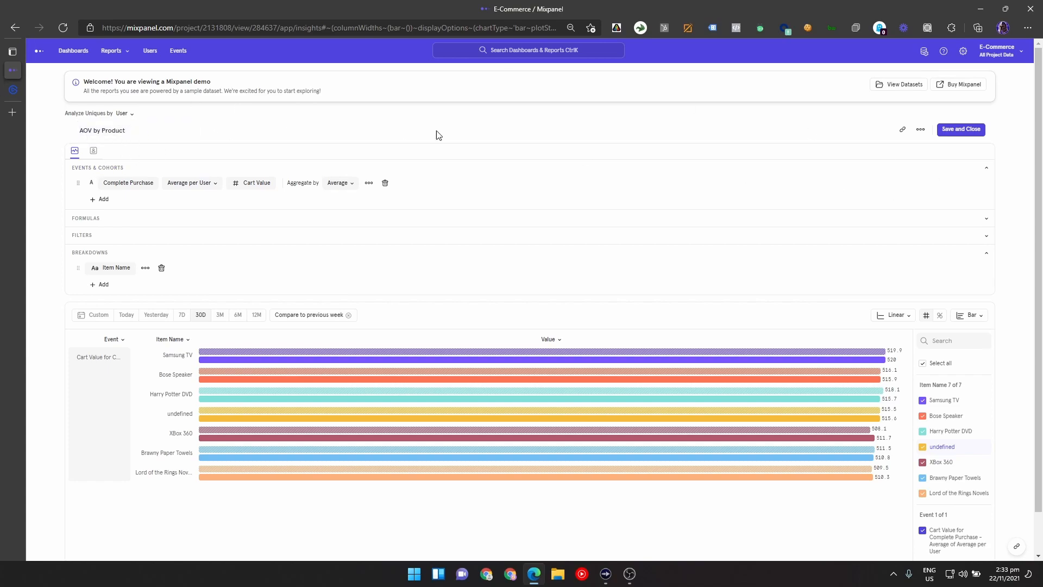
# Step: Save the AOV by Product report to a new dashboard and look over the dashboard
pyautogui.click(964, 136)
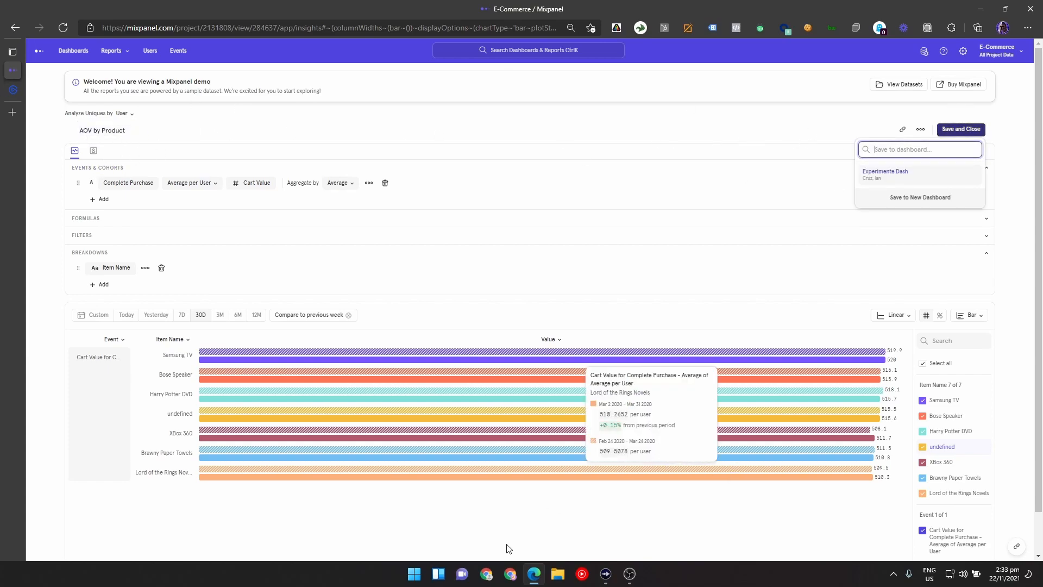
pyautogui.click(927, 199)
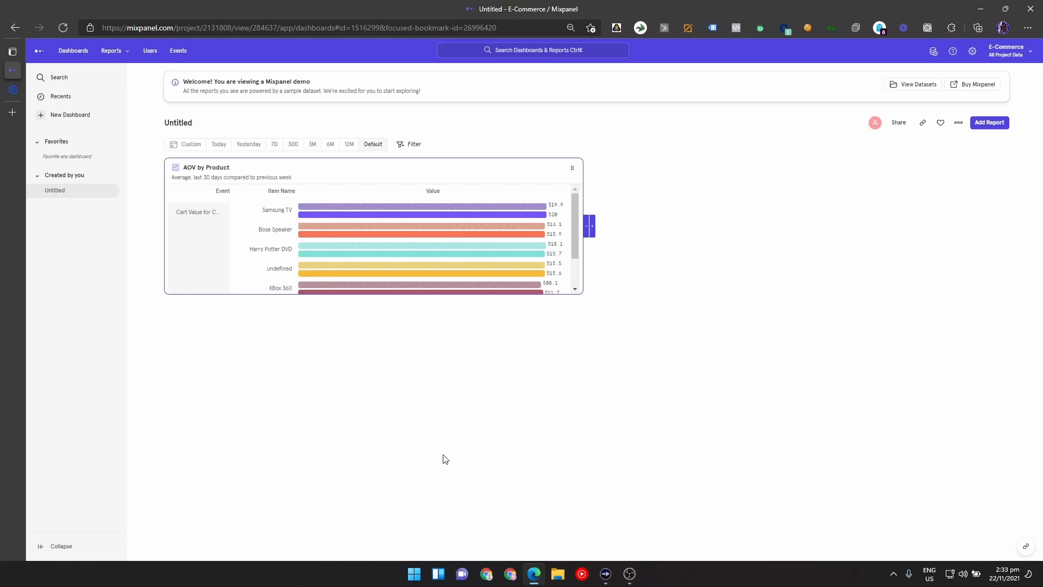
pyautogui.scroll(-2, 478, 250)
pyautogui.scroll(2, 484, 265)
# Step: Start a new Insights report and add the Complete Purchase event to it
pyautogui.click(111, 50)
pyautogui.click(104, 81)
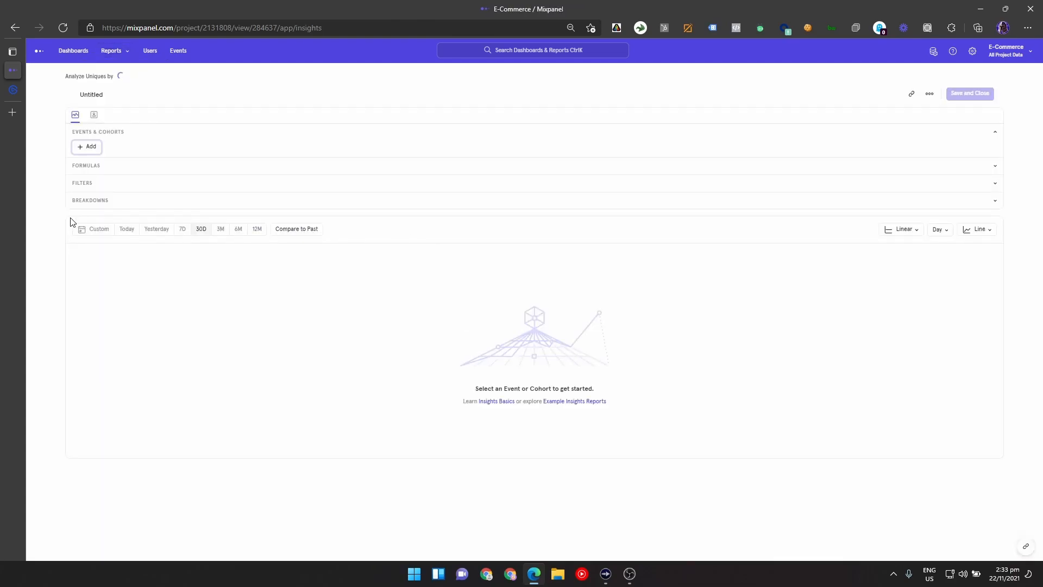
pyautogui.click(87, 182)
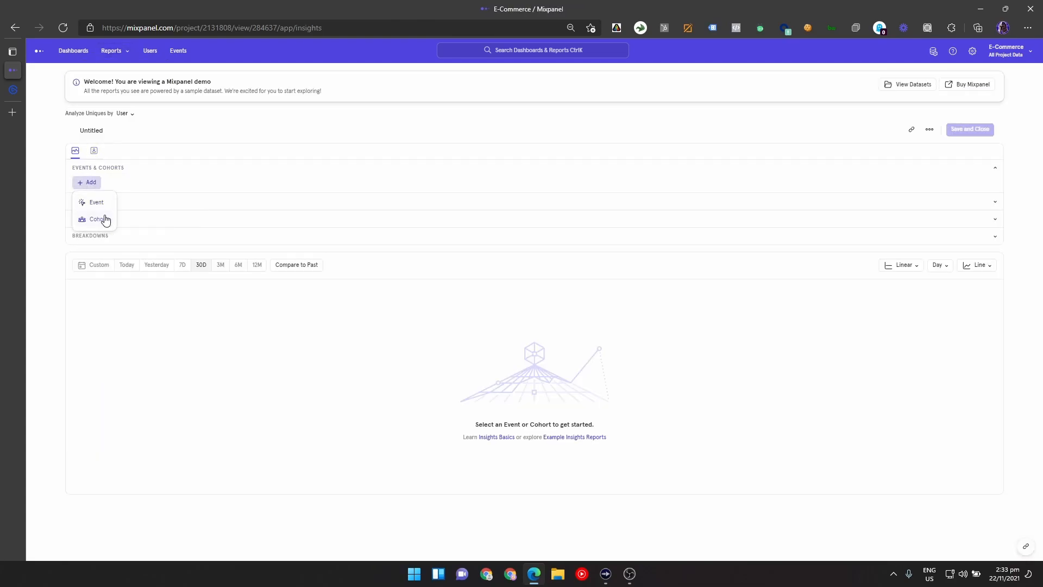
pyautogui.click(95, 202)
pyautogui.click(135, 240)
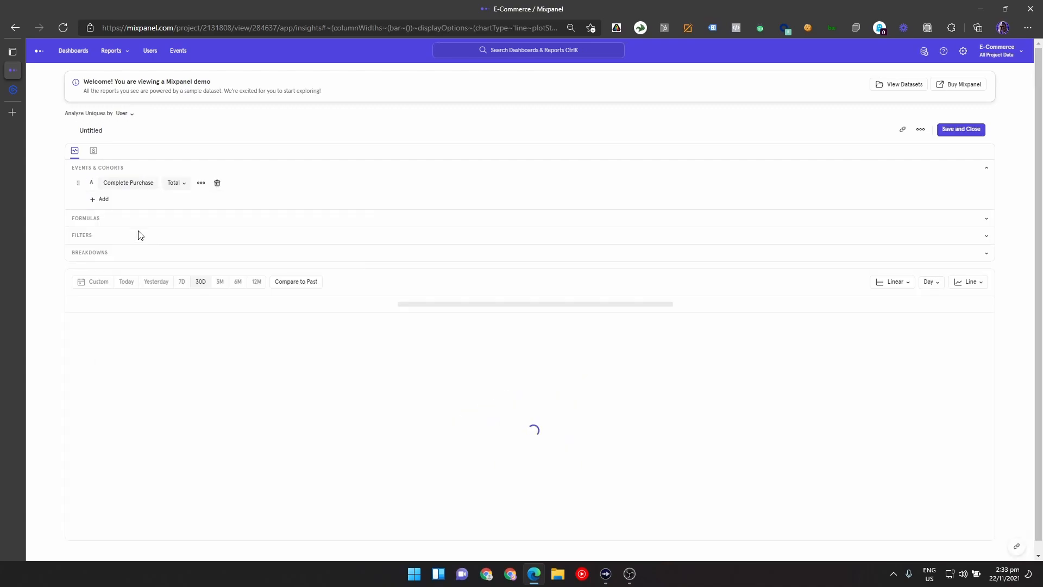
# Step: Count Complete Purchase by Daily Active Users (DAU) and inspect the Mar 19 peak on the line chart
pyautogui.click(175, 182)
pyautogui.moveTo(205, 275)
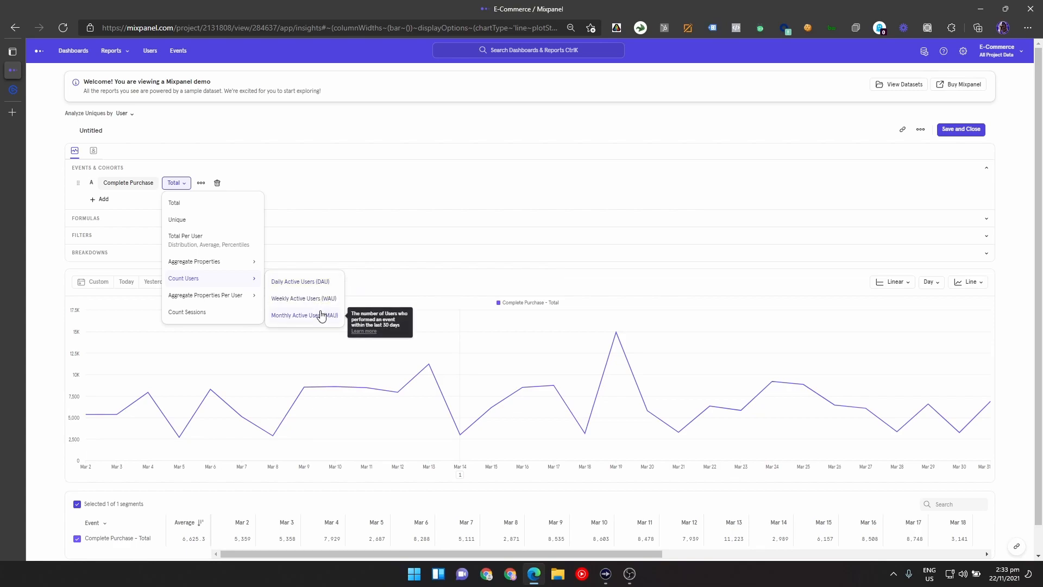
pyautogui.click(401, 273)
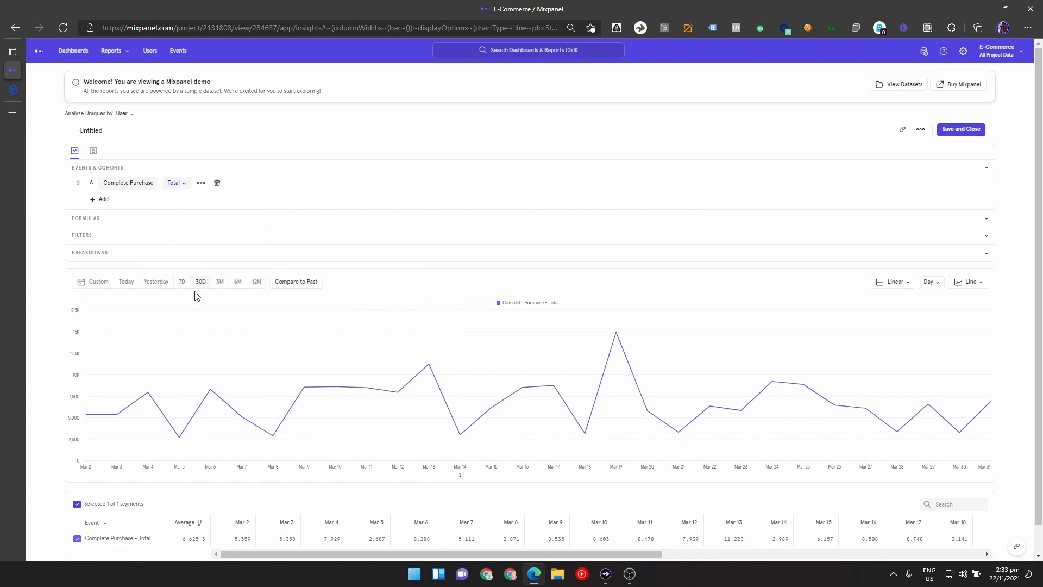
pyautogui.click(175, 182)
pyautogui.moveTo(231, 286)
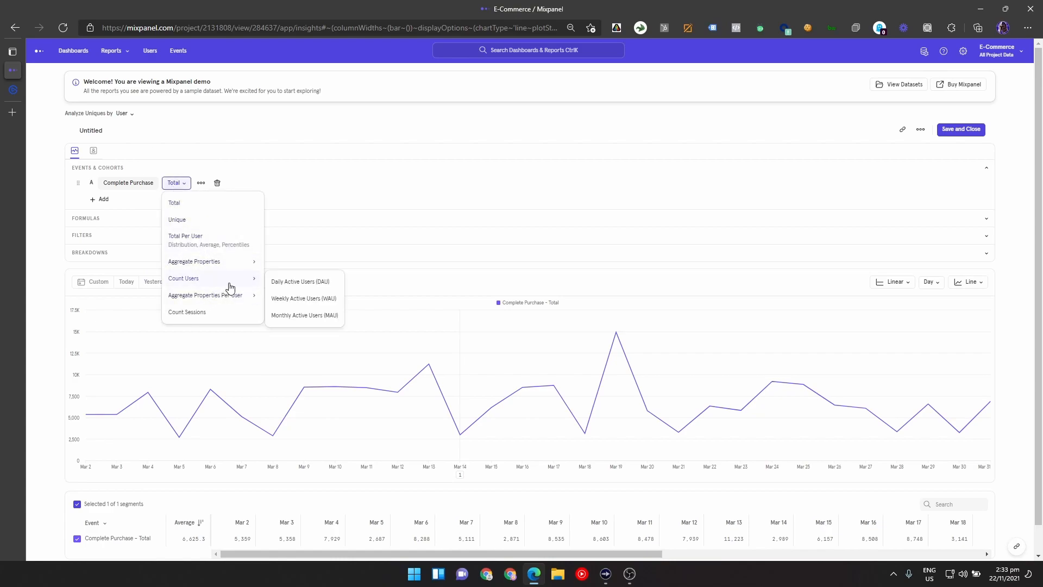
pyautogui.click(321, 285)
pyautogui.moveTo(622, 340)
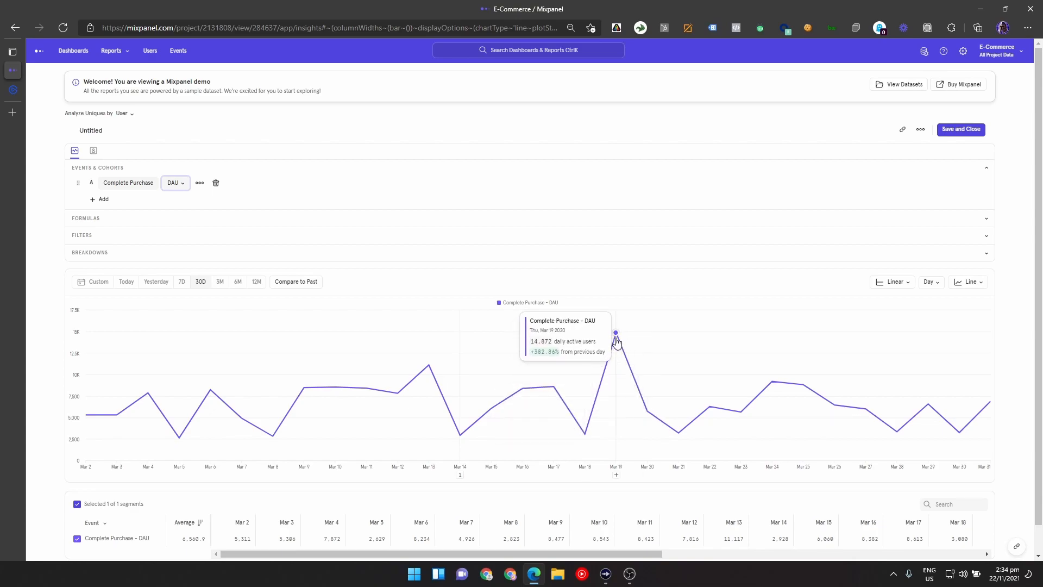
# Step: View Complete Purchase by Weekly Active Users (WAU) and by Monthly Active Users (MAU)
pyautogui.click(173, 183)
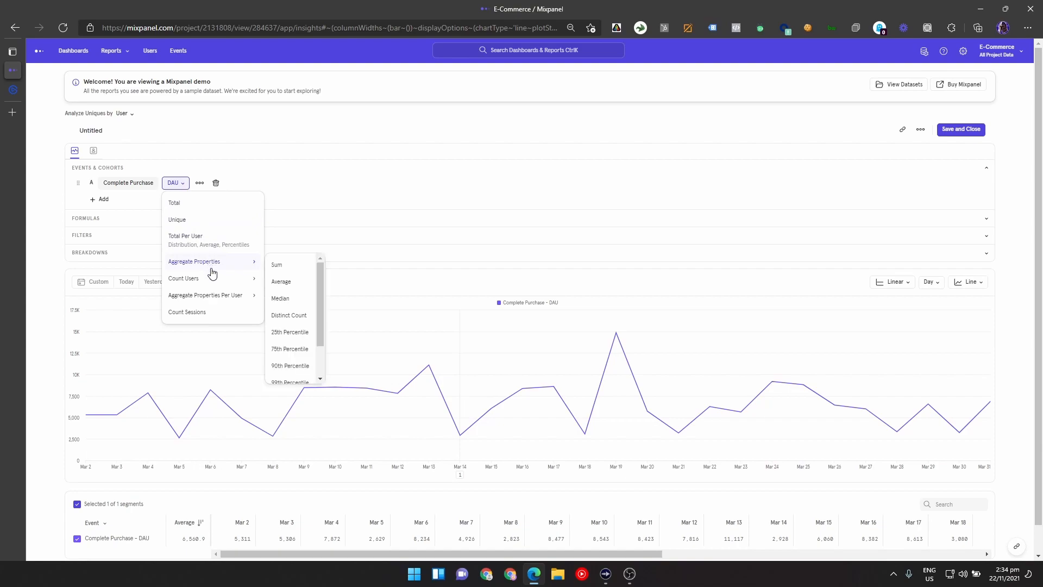
pyautogui.moveTo(244, 295)
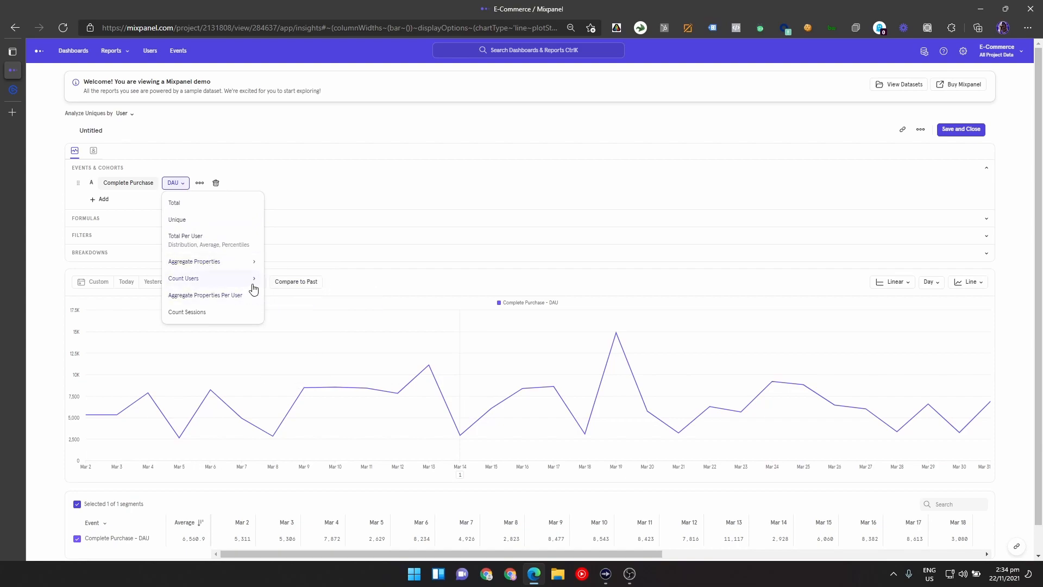
pyautogui.click(286, 298)
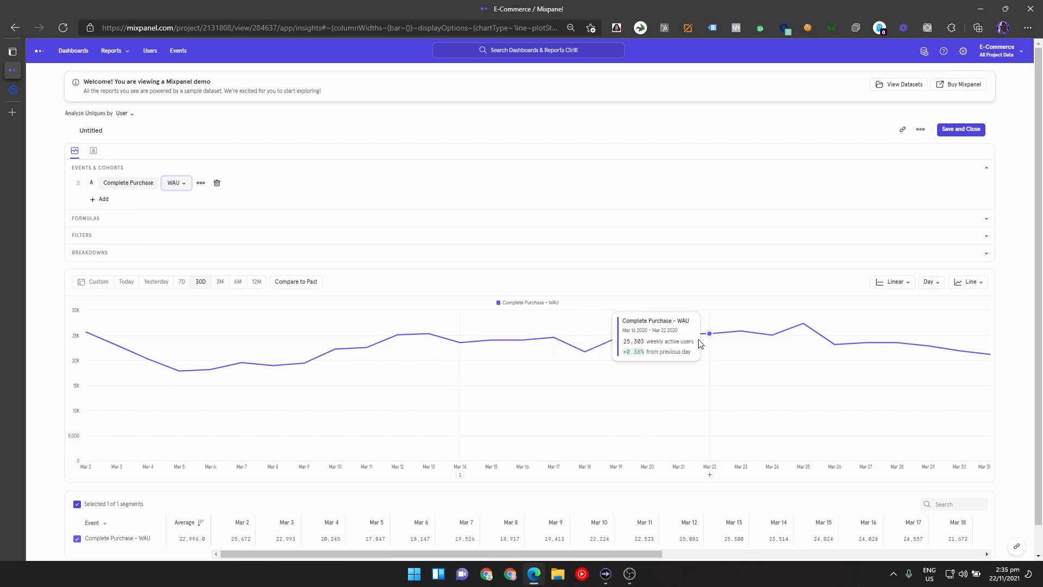
pyautogui.click(181, 182)
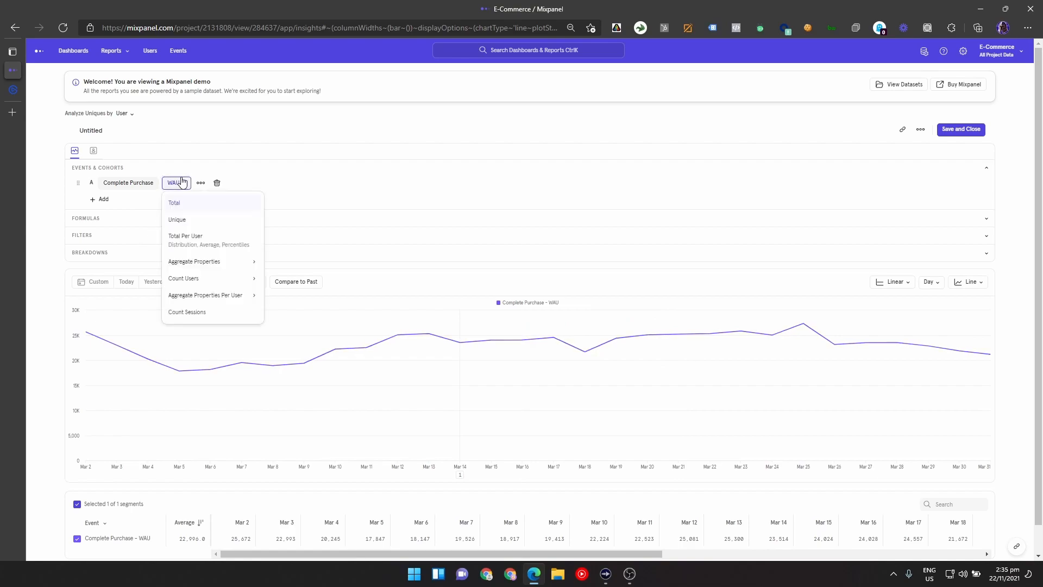
pyautogui.moveTo(217, 279)
pyautogui.click(313, 315)
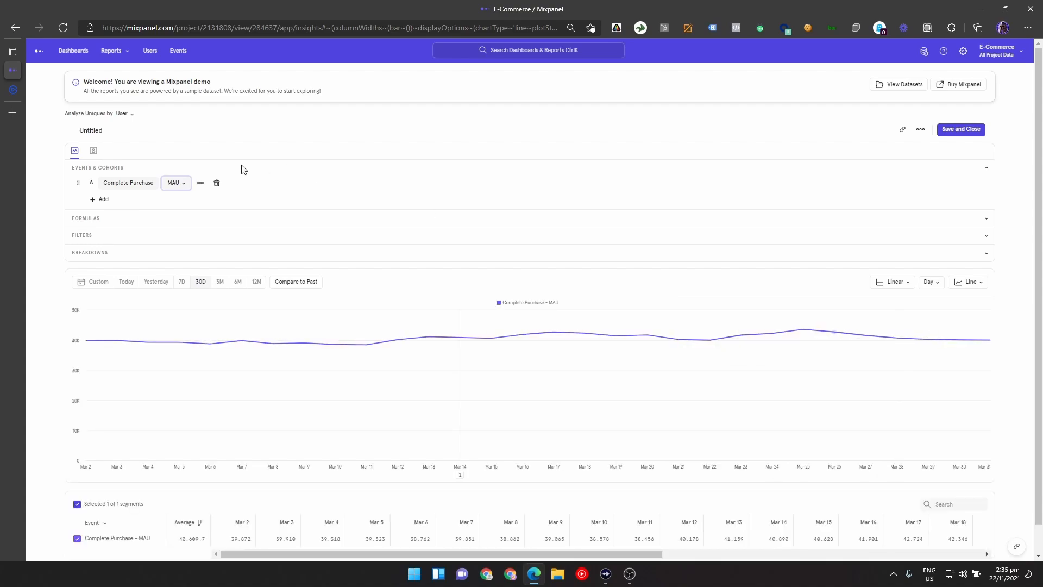
# Step: Remove the Complete Purchase event, add it again, and count it by Monthly Active Users (MAU)
pyautogui.click(184, 187)
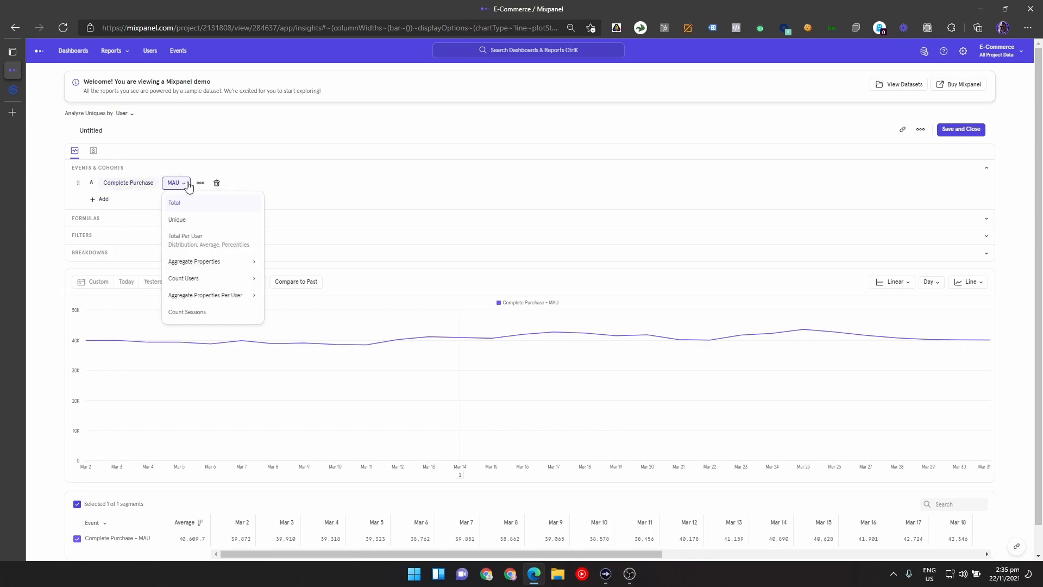
pyautogui.click(216, 182)
pyautogui.click(100, 183)
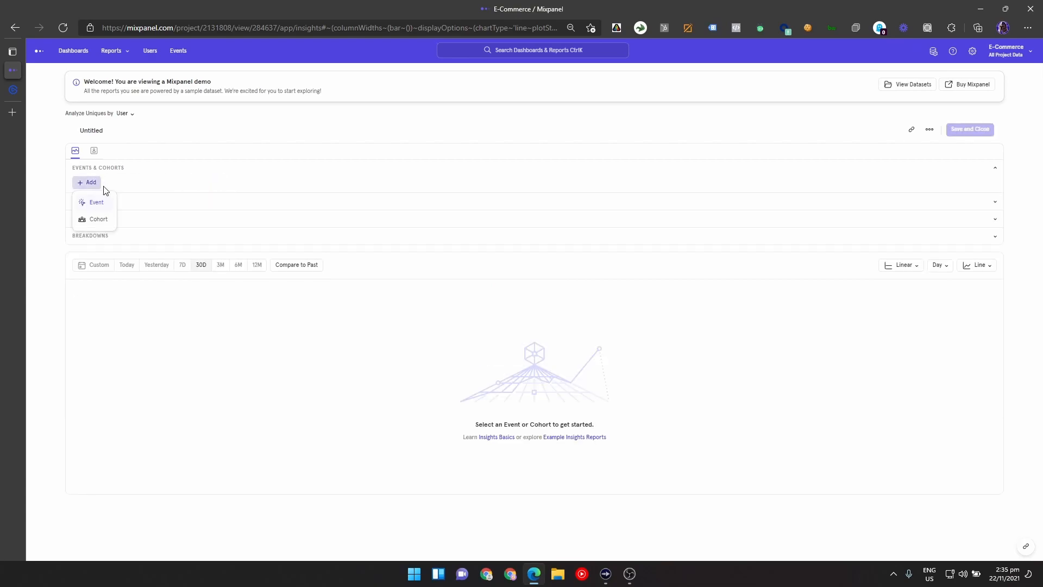
pyautogui.click(98, 201)
pyautogui.click(130, 239)
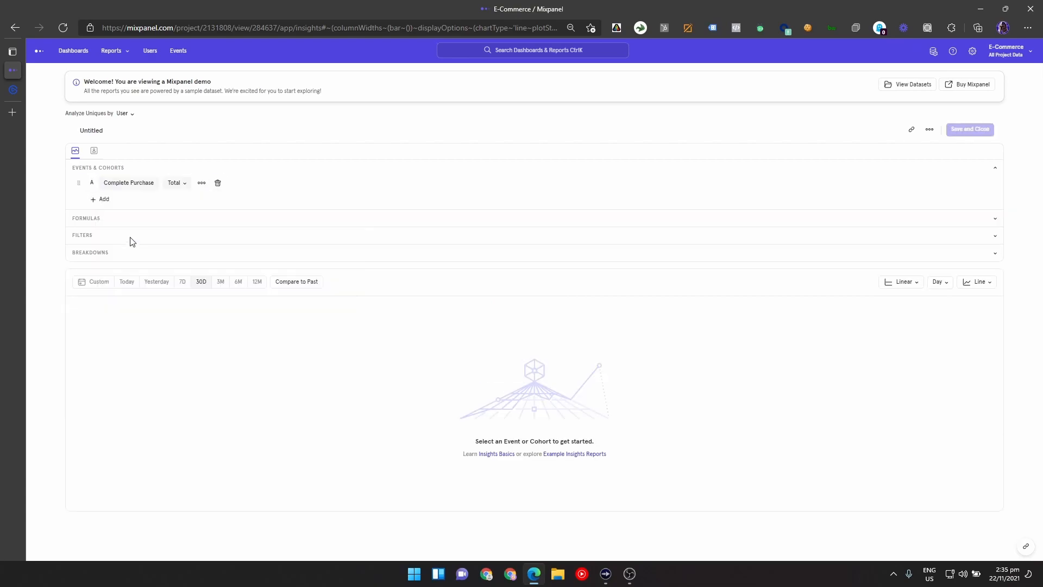
pyautogui.click(175, 183)
pyautogui.moveTo(185, 285)
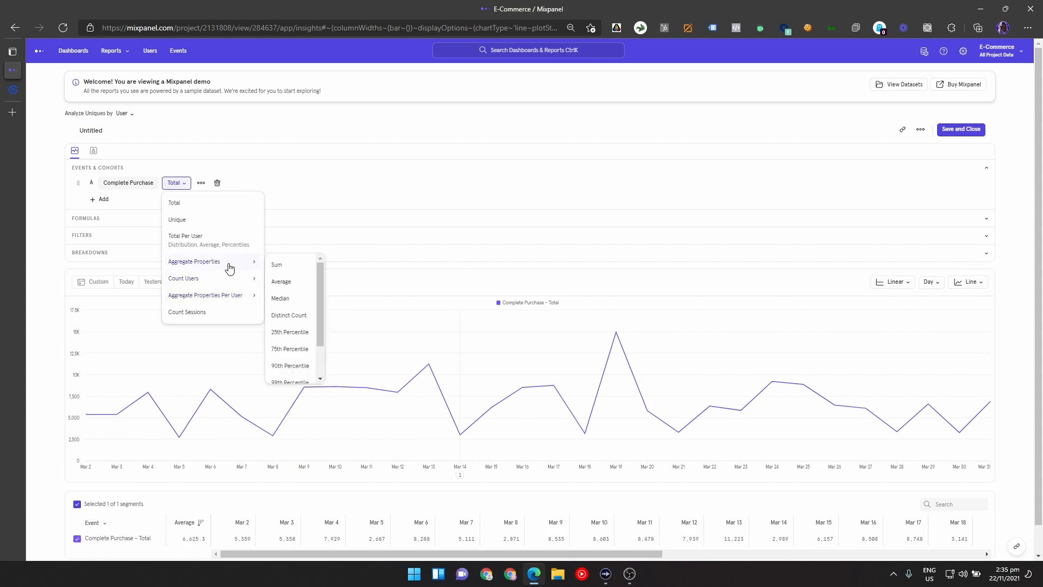
pyautogui.click(293, 316)
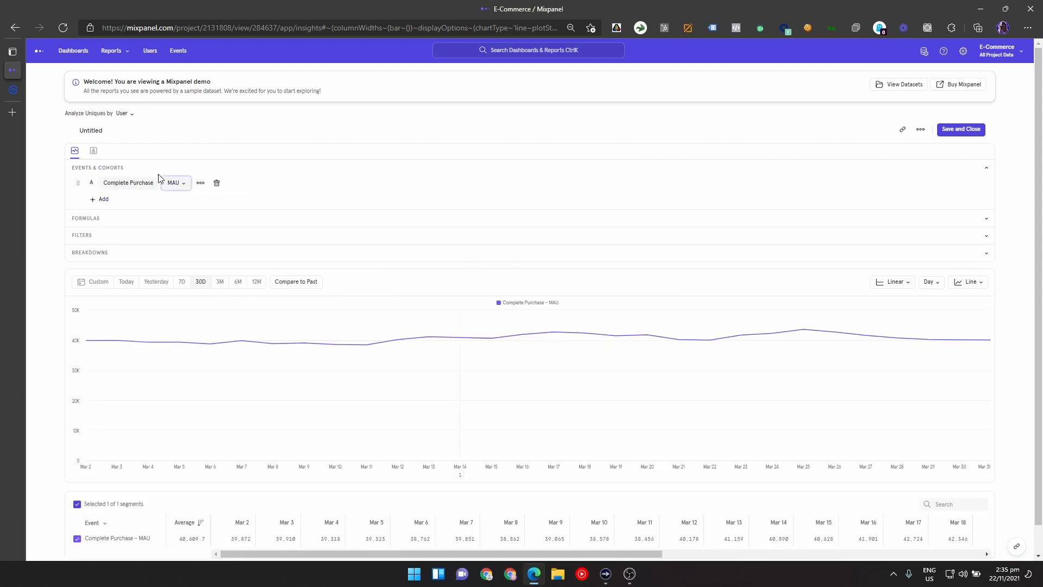
# Step: Add a second Complete Purchase event counted by Weekly Active Users (WAU)
pyautogui.click(100, 201)
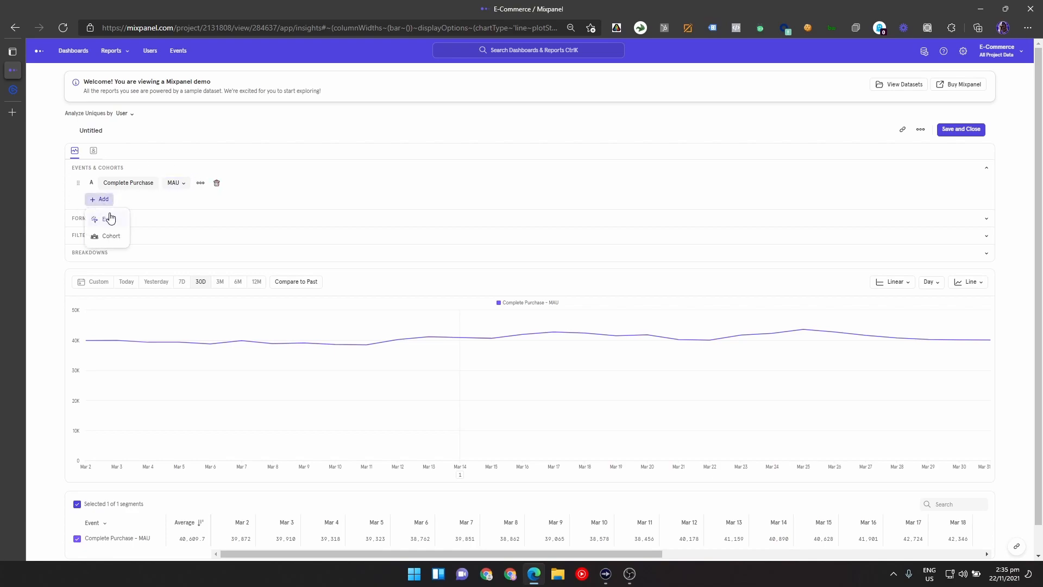
pyautogui.click(107, 222)
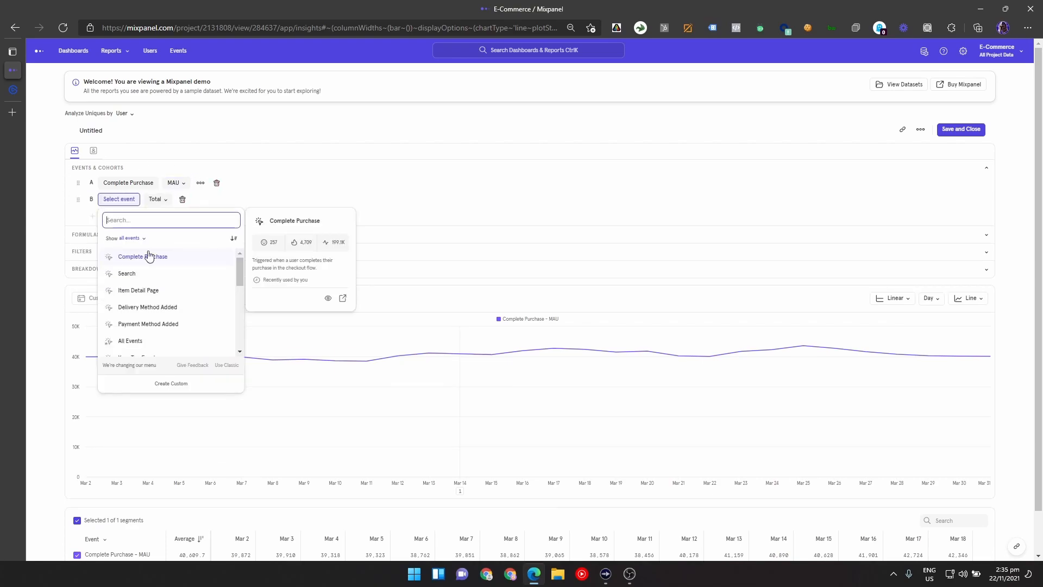
pyautogui.click(170, 258)
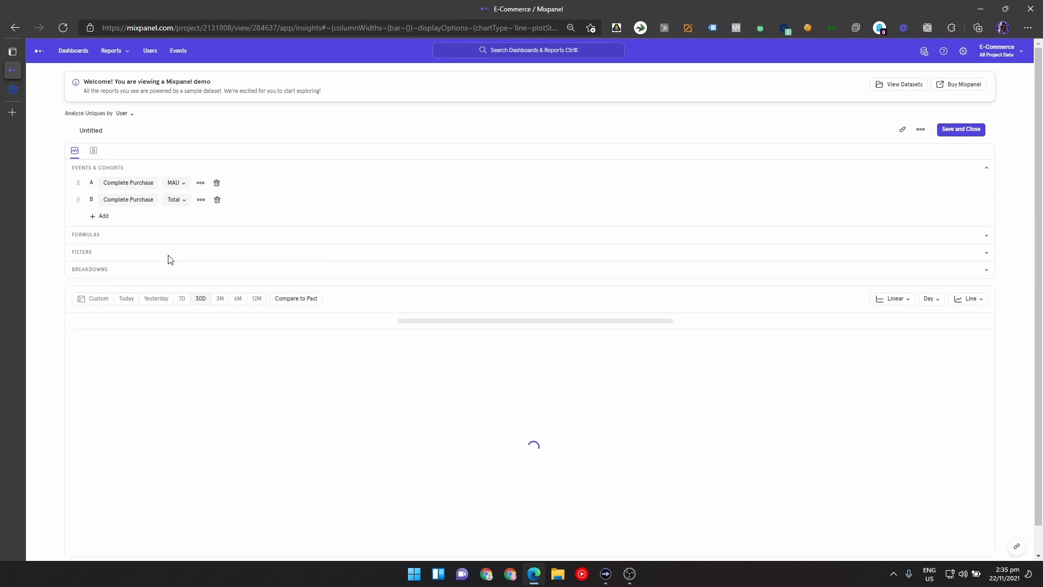
pyautogui.click(175, 200)
pyautogui.moveTo(202, 293)
pyautogui.moveTo(251, 296)
pyautogui.click(296, 316)
# Step: Add a third Complete Purchase event counted by Daily Active Users (DAU)
pyautogui.click(101, 215)
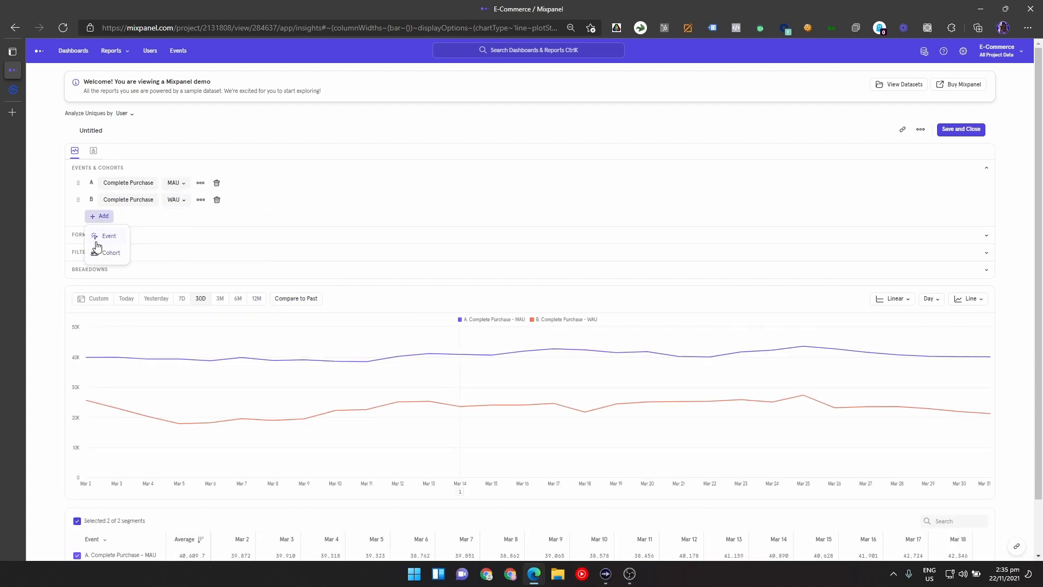
pyautogui.click(105, 240)
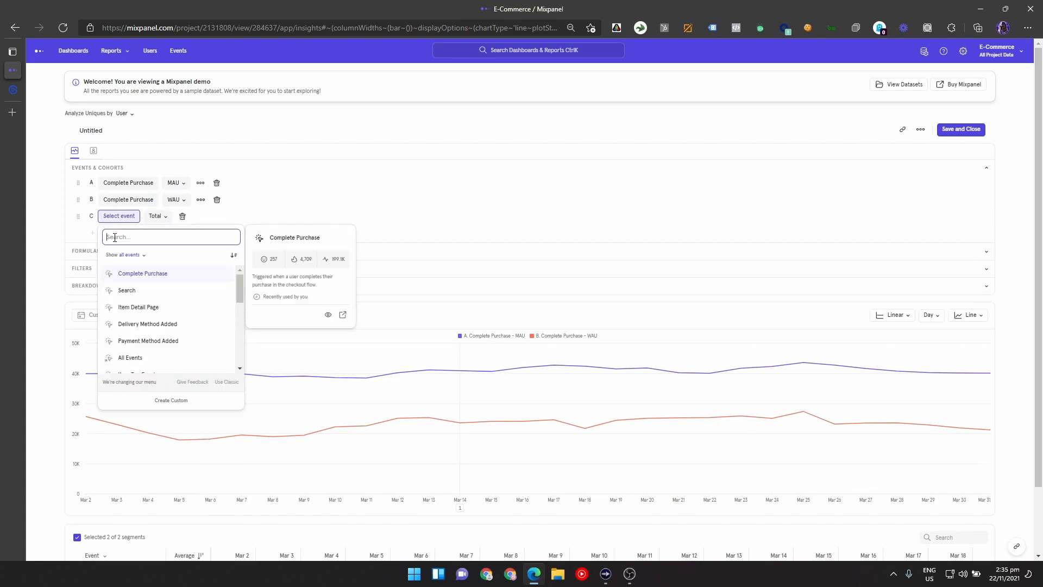
pyautogui.click(158, 273)
pyautogui.click(177, 217)
pyautogui.moveTo(241, 319)
pyautogui.click(301, 315)
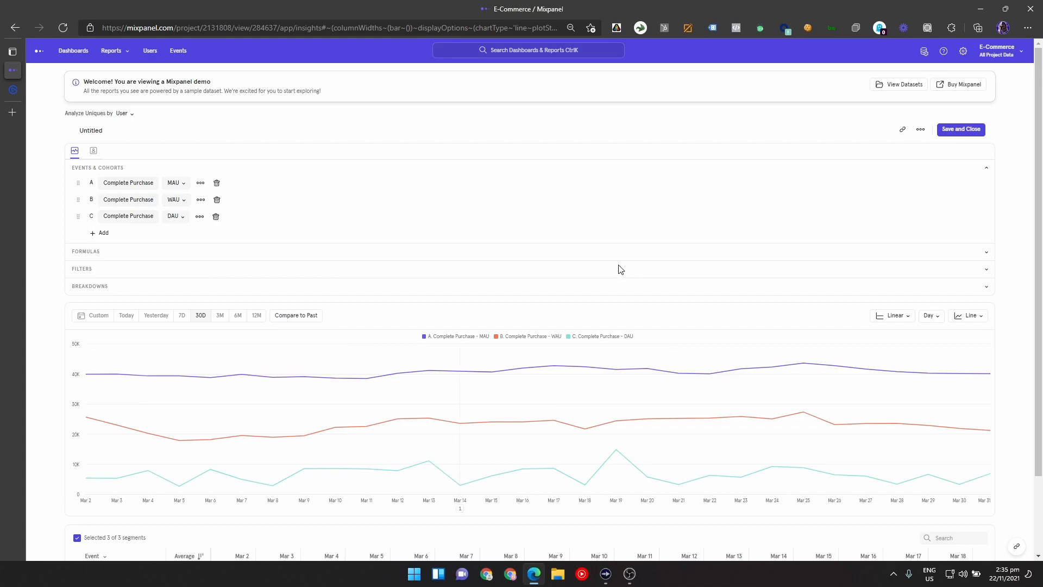
# Step: Set the date range of the MAU, WAU and DAU chart to the last 6 months (6M)
pyautogui.click(929, 316)
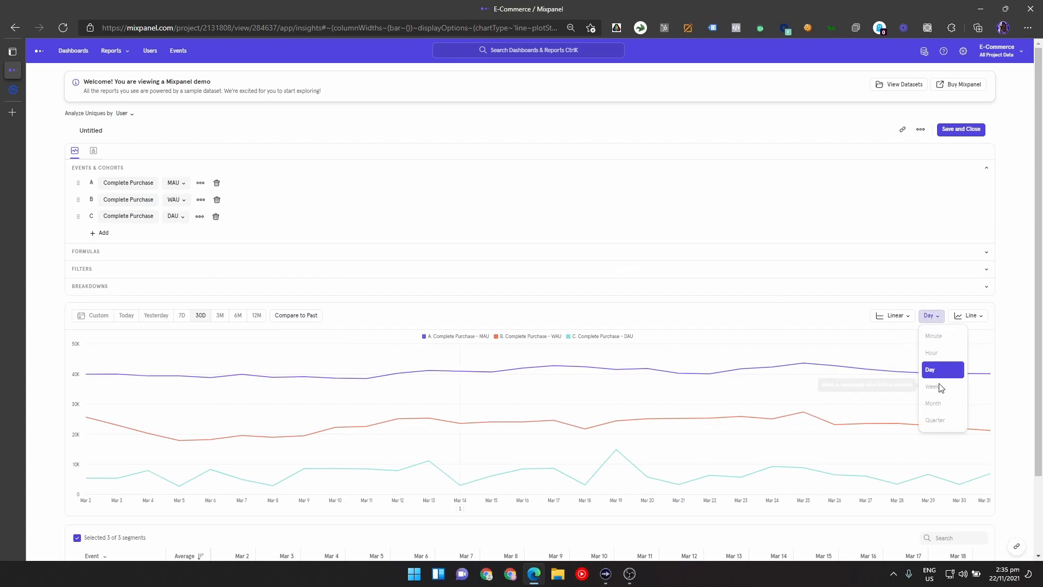
pyautogui.click(792, 308)
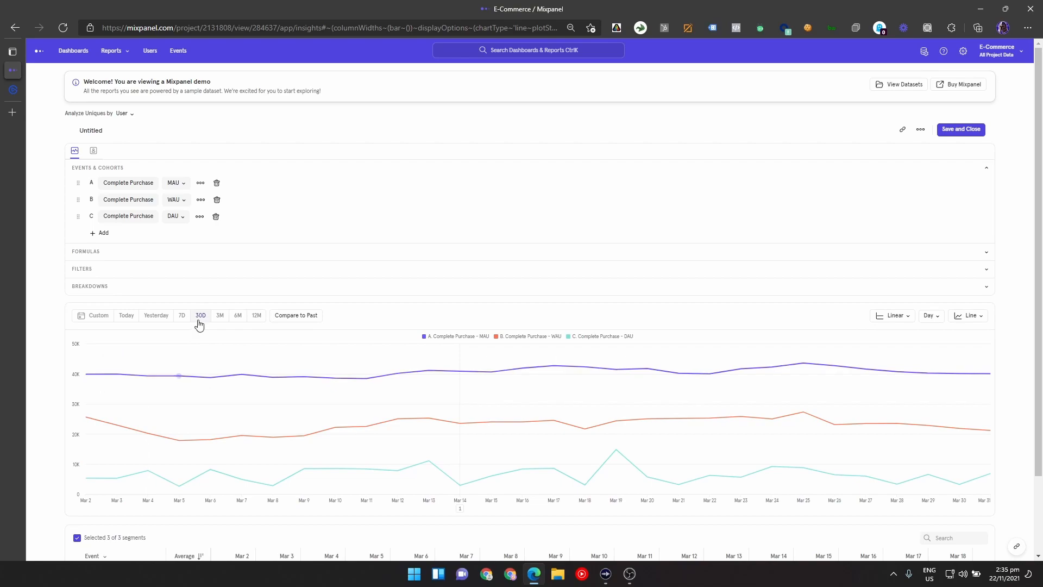
pyautogui.click(238, 315)
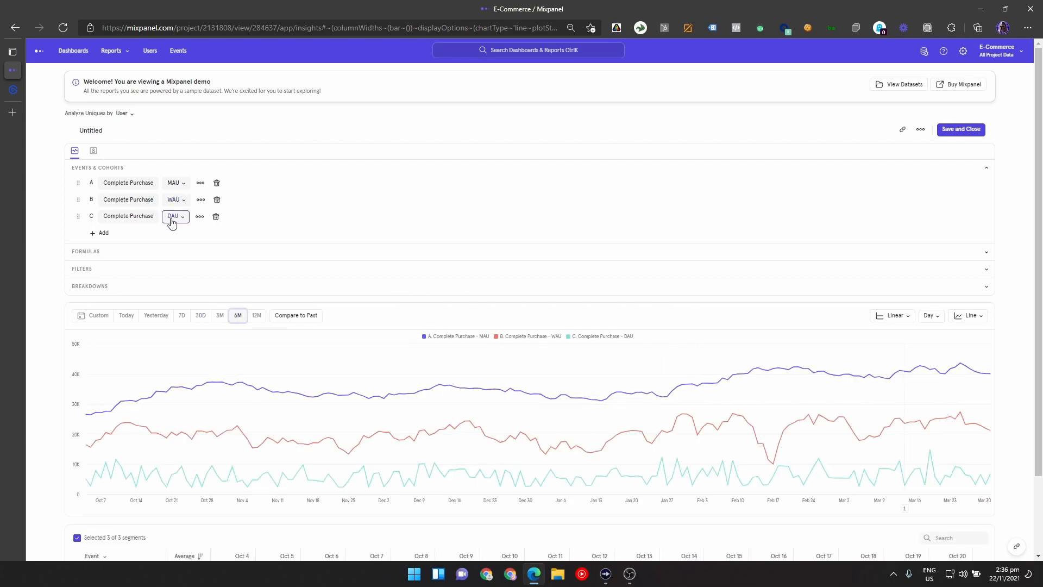
pyautogui.click(927, 318)
pyautogui.click(622, 280)
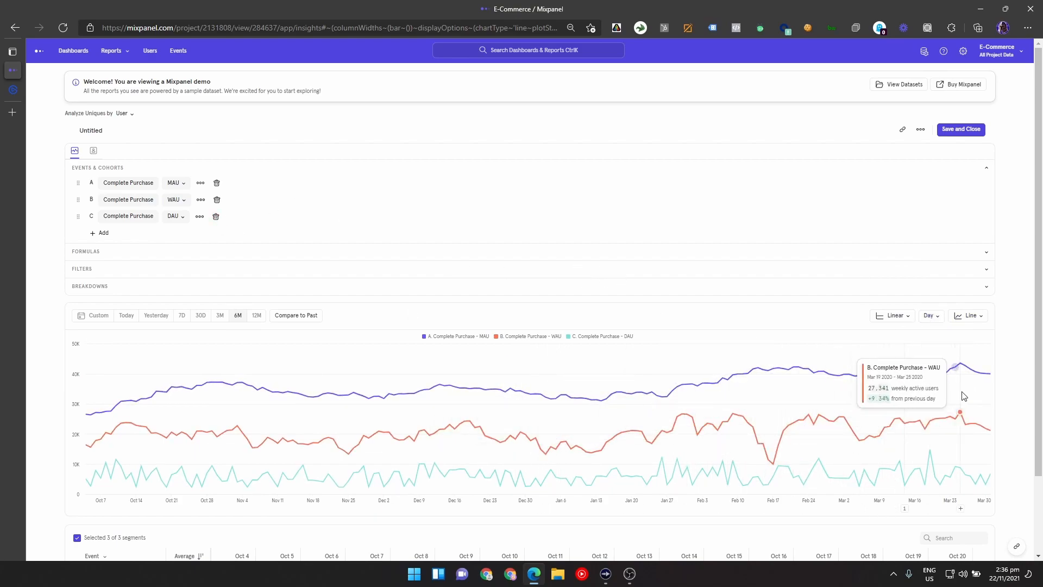
# Step: Switch the chart to Stacked Line, display it as percentages, and return it to absolute values
pyautogui.click(967, 315)
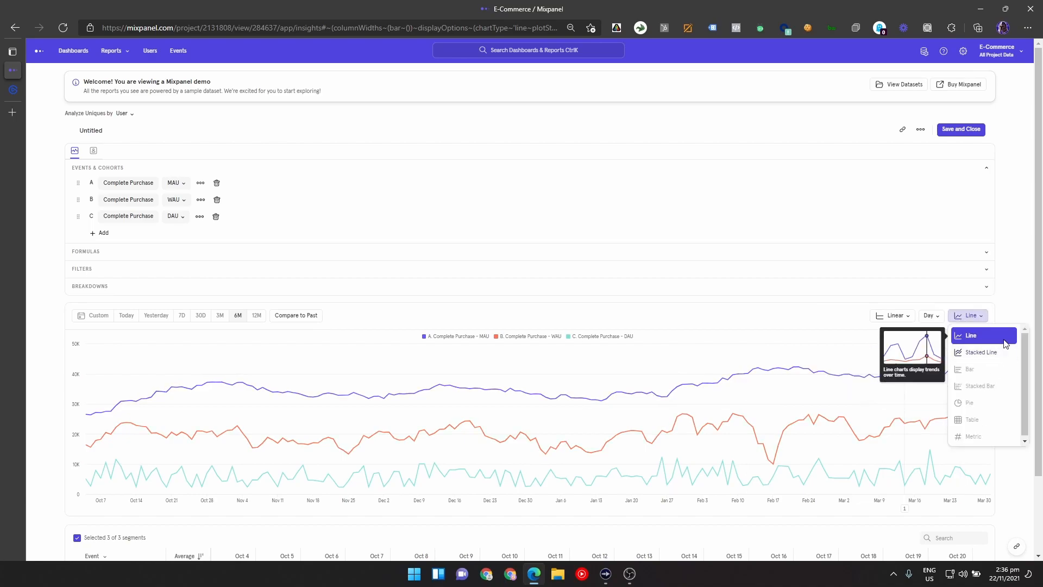
pyautogui.click(979, 352)
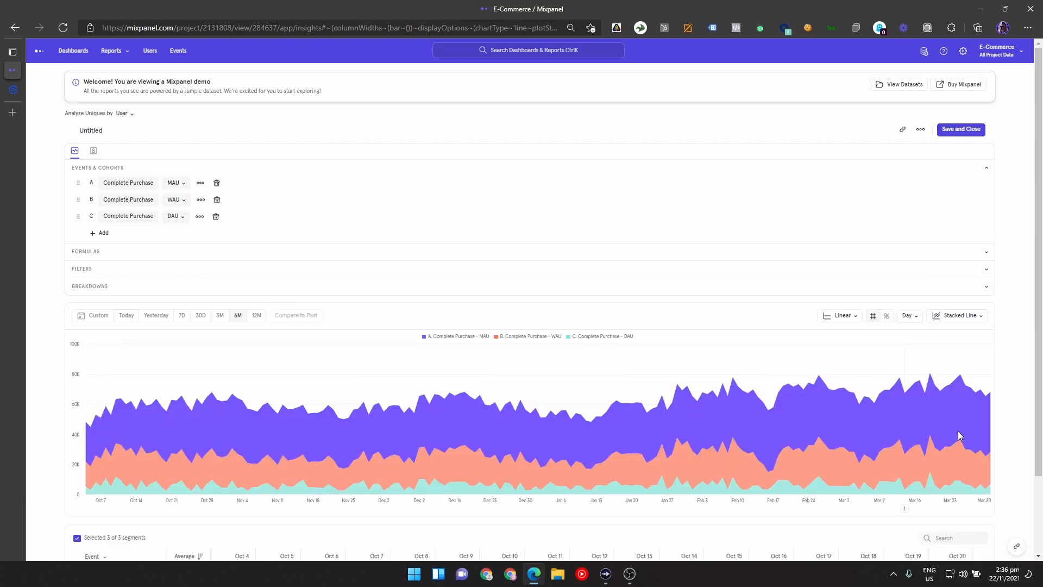
pyautogui.click(887, 316)
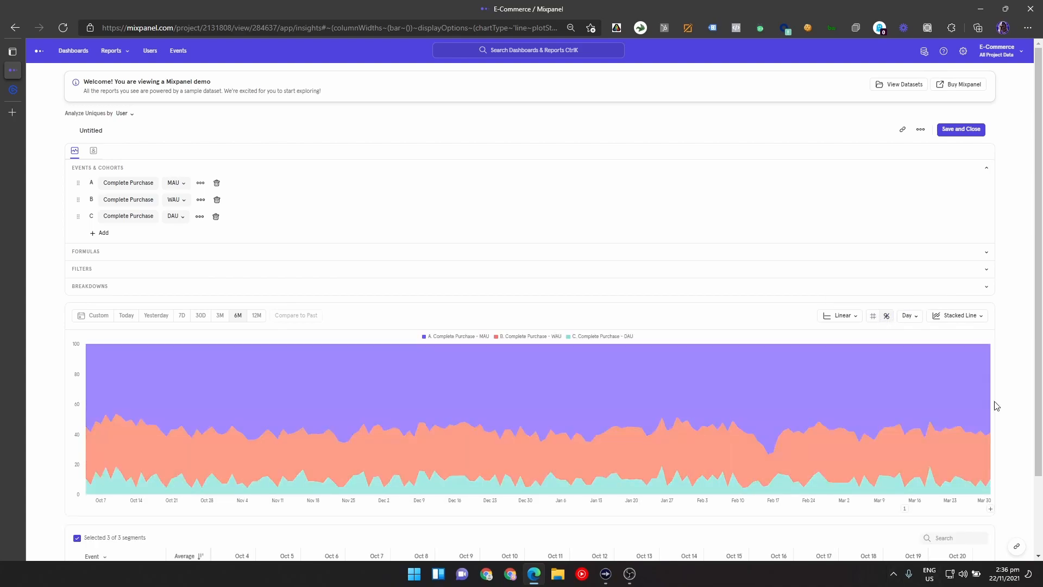
pyautogui.click(873, 316)
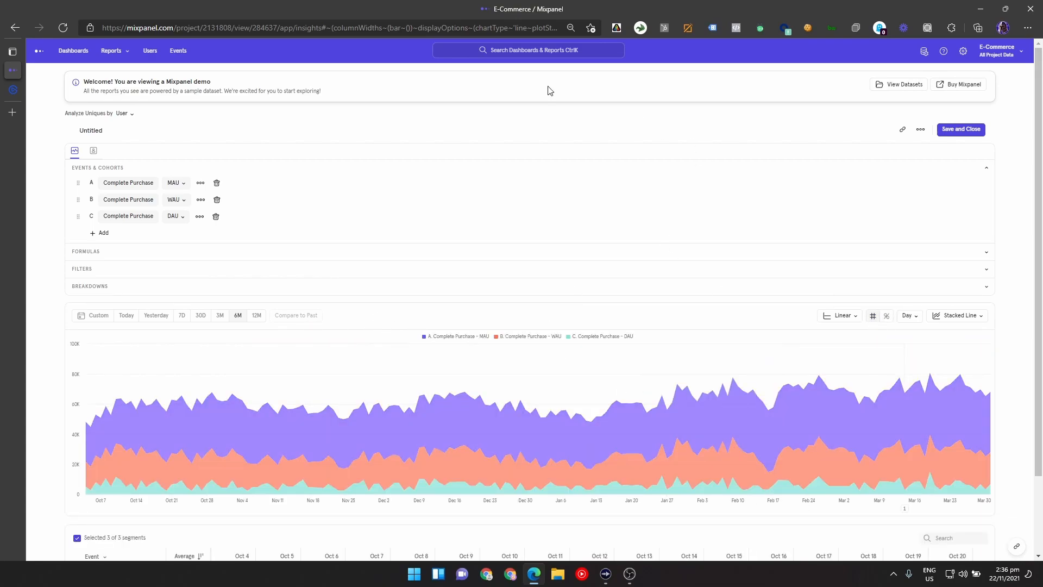
# Step: Count the third Complete Purchase event by Sessions and remove the WAU and MAU events
pyautogui.click(175, 217)
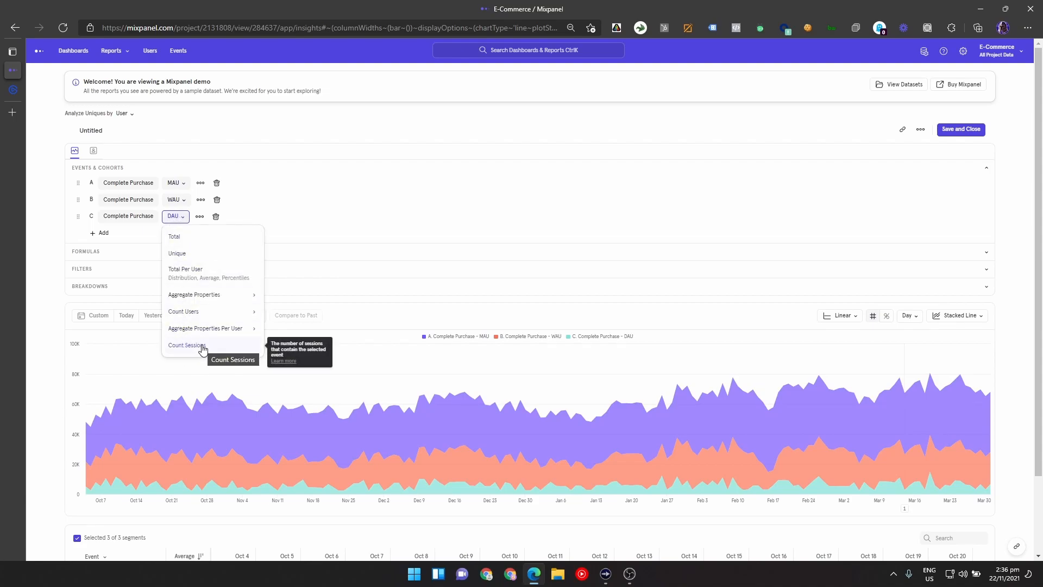
pyautogui.click(202, 346)
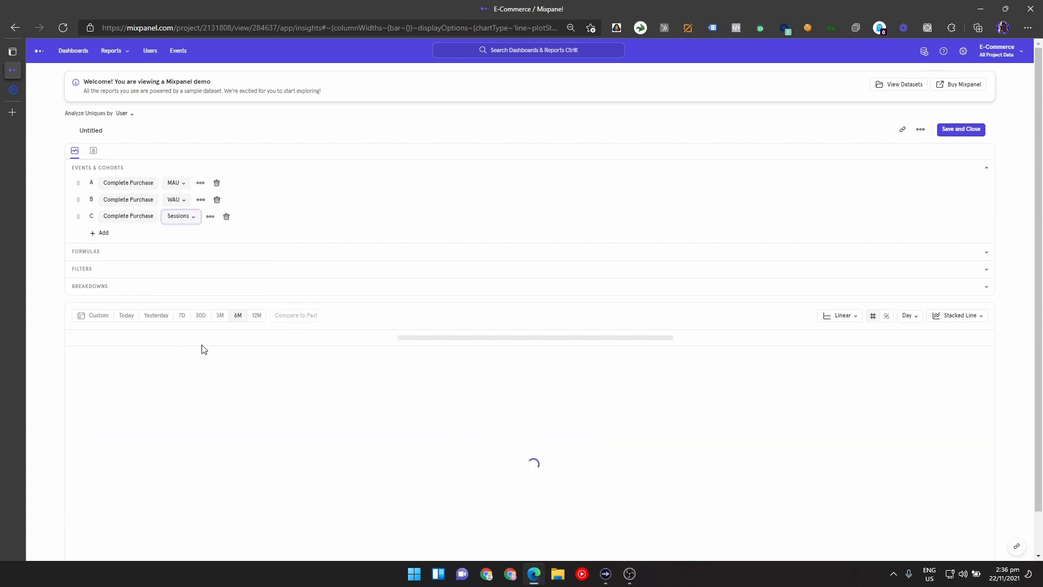
pyautogui.click(216, 199)
pyautogui.click(217, 184)
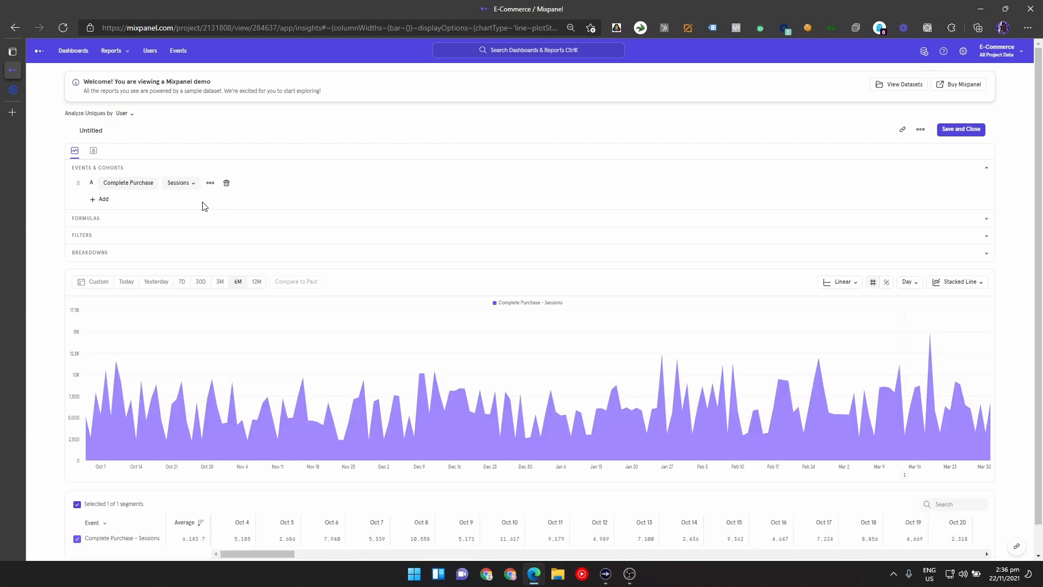
# Step: Change the sessions chart to a Line chart grouped by Month
pyautogui.click(961, 282)
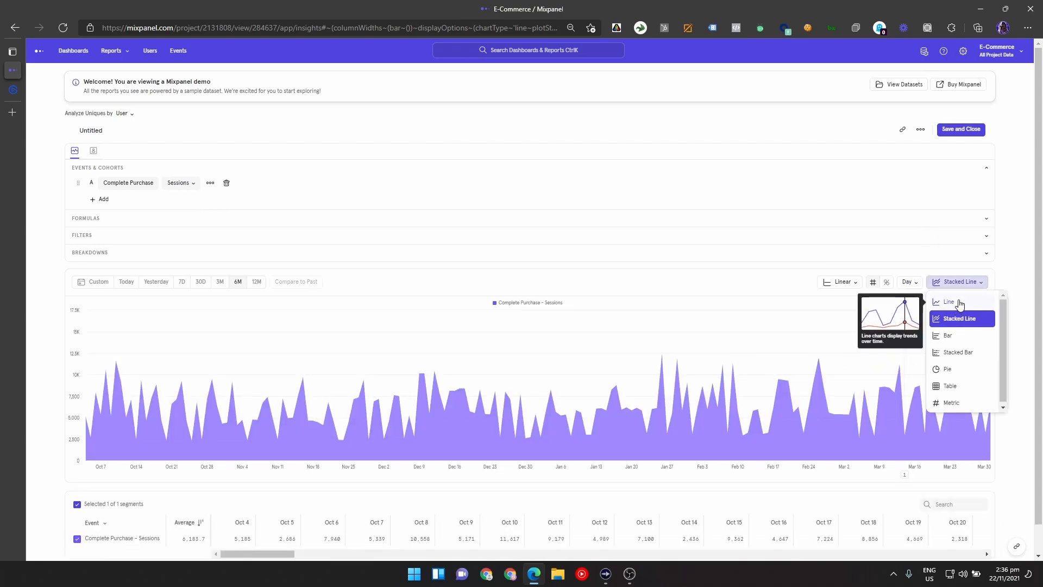
pyautogui.click(942, 304)
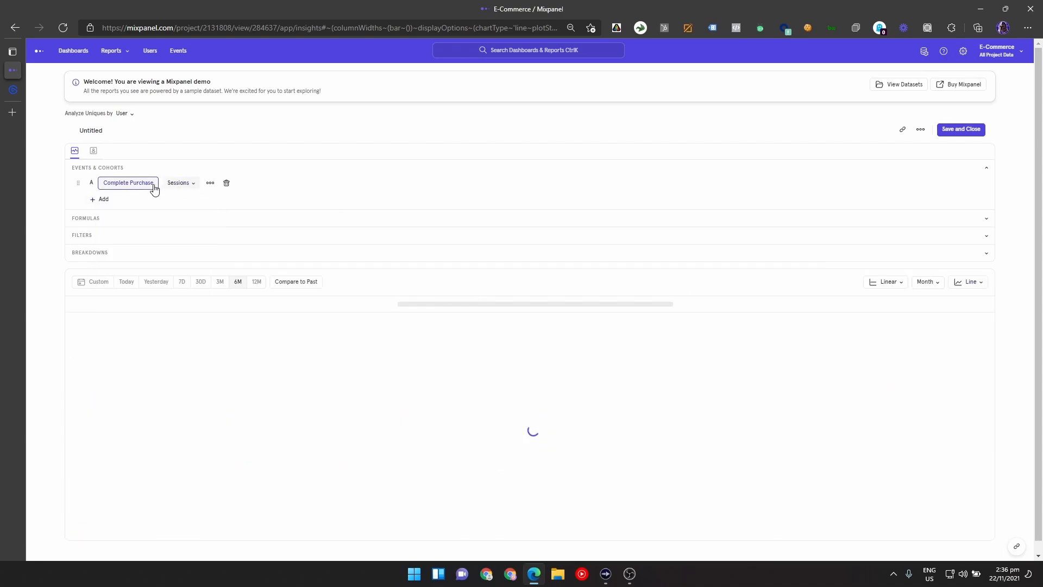
# Step: Examine the Complete Purchase event details, the Count Sessions description, and the monthly sessions chart with its table
pyautogui.moveTo(147, 194)
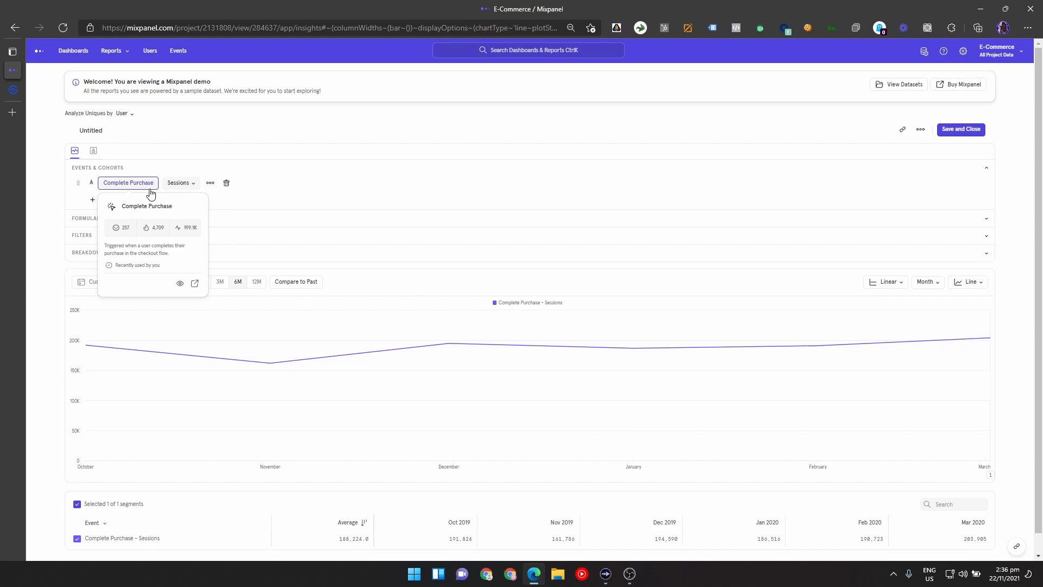
pyautogui.click(182, 183)
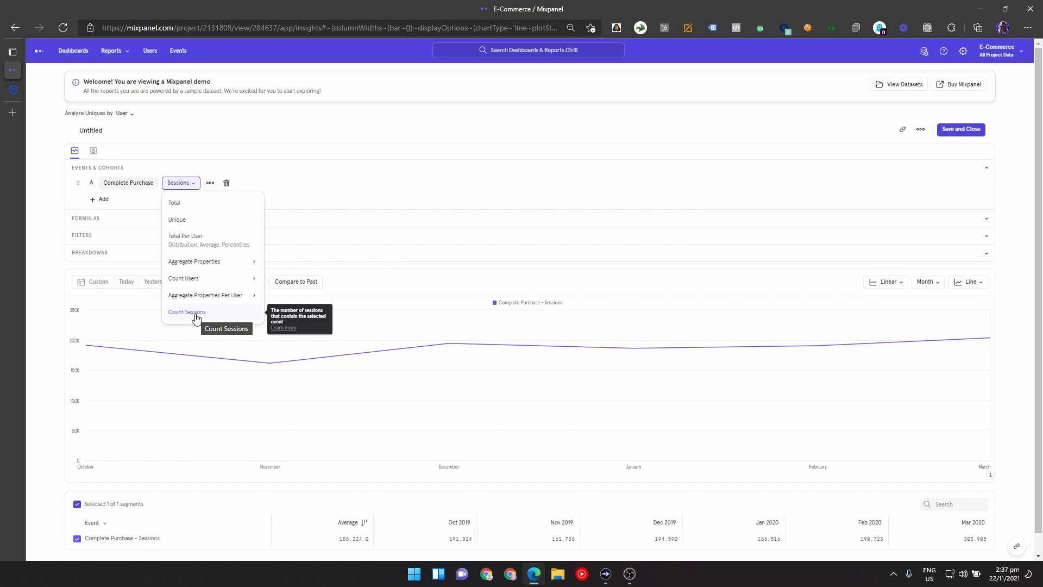
pyautogui.moveTo(193, 294)
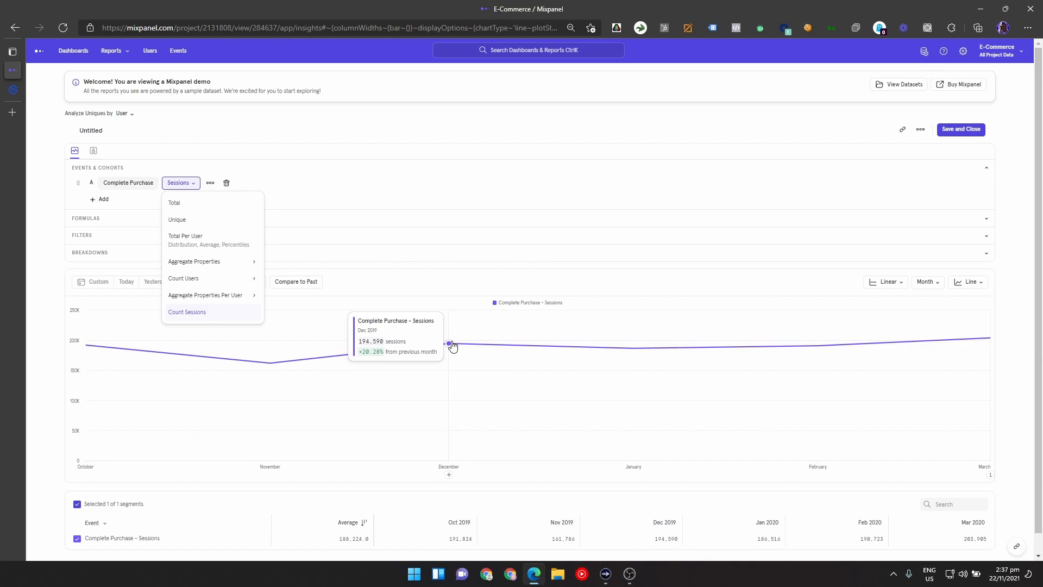
pyautogui.click(315, 227)
pyautogui.scroll(-2, 580, 403)
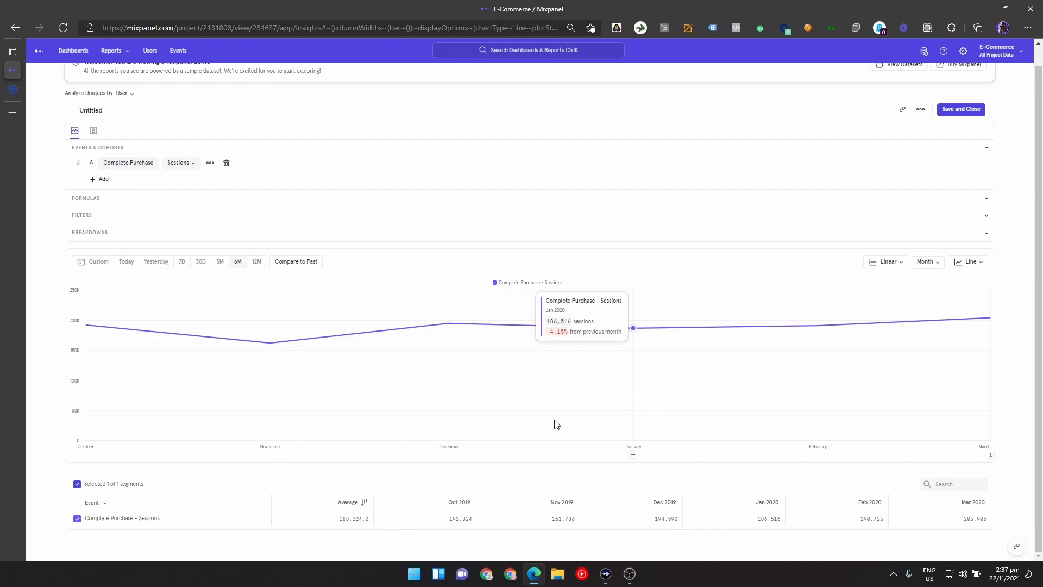
pyautogui.scroll(2, 73, 262)
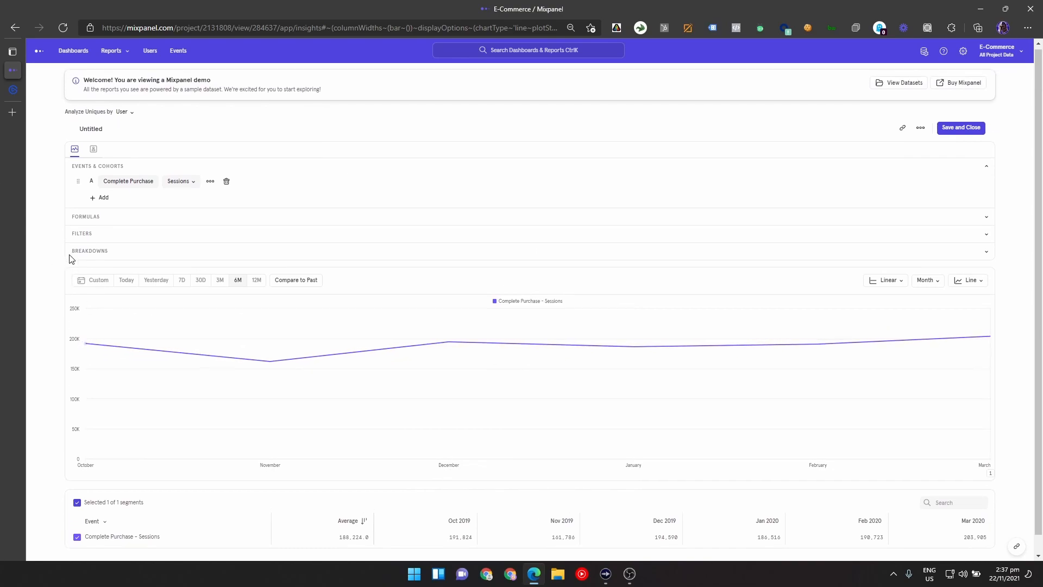
# Step: Add a second Complete Purchase event counted by Total
pyautogui.click(87, 220)
pyautogui.click(90, 219)
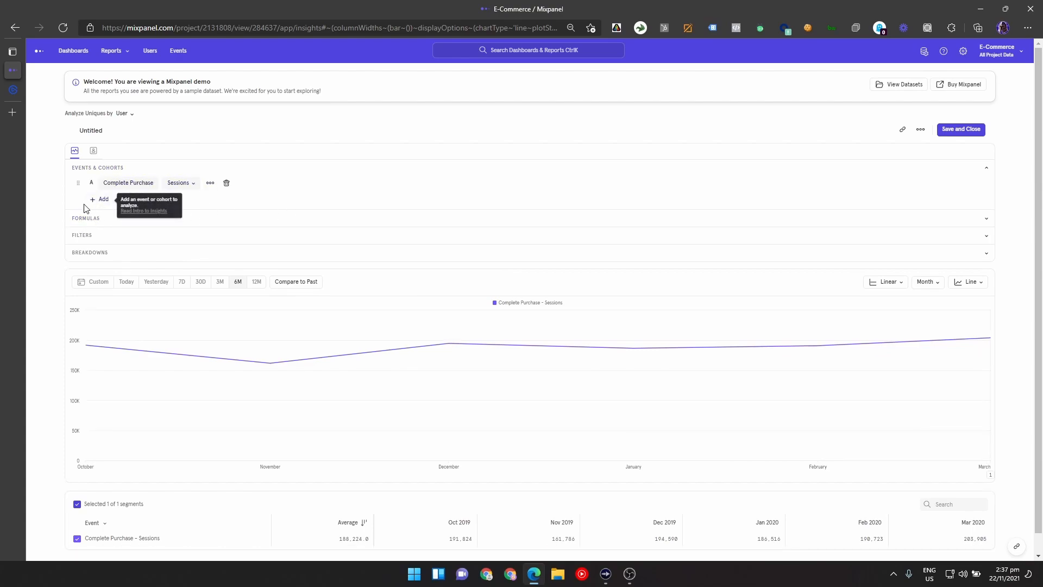
pyautogui.click(104, 201)
pyautogui.click(110, 220)
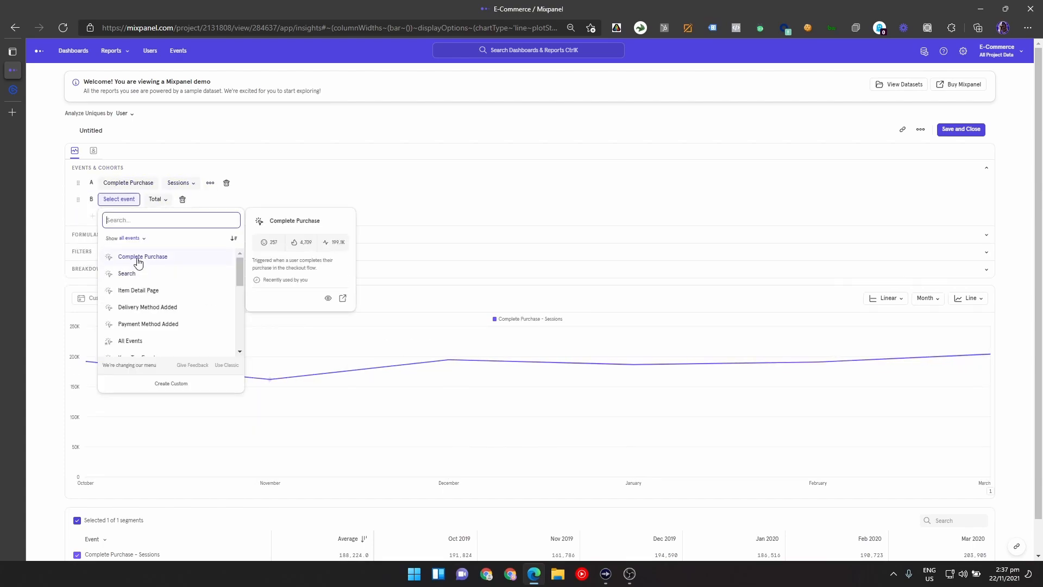
pyautogui.click(148, 258)
pyautogui.click(172, 200)
pyautogui.click(363, 209)
# Step: Replace the first event, counted by Sessions, with All Events
pyautogui.click(123, 182)
pyautogui.scroll(-3, 153, 309)
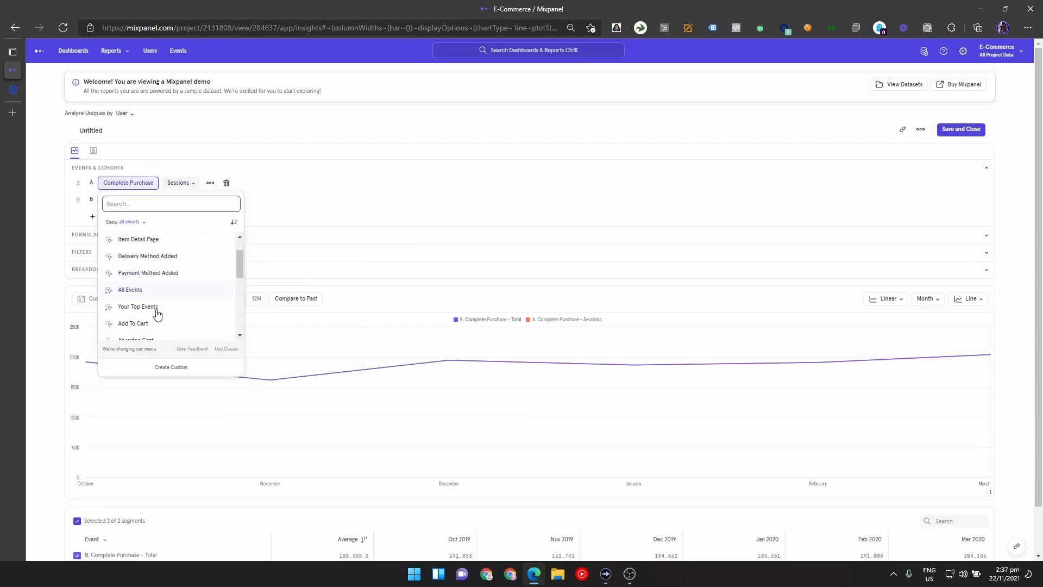
pyautogui.click(154, 273)
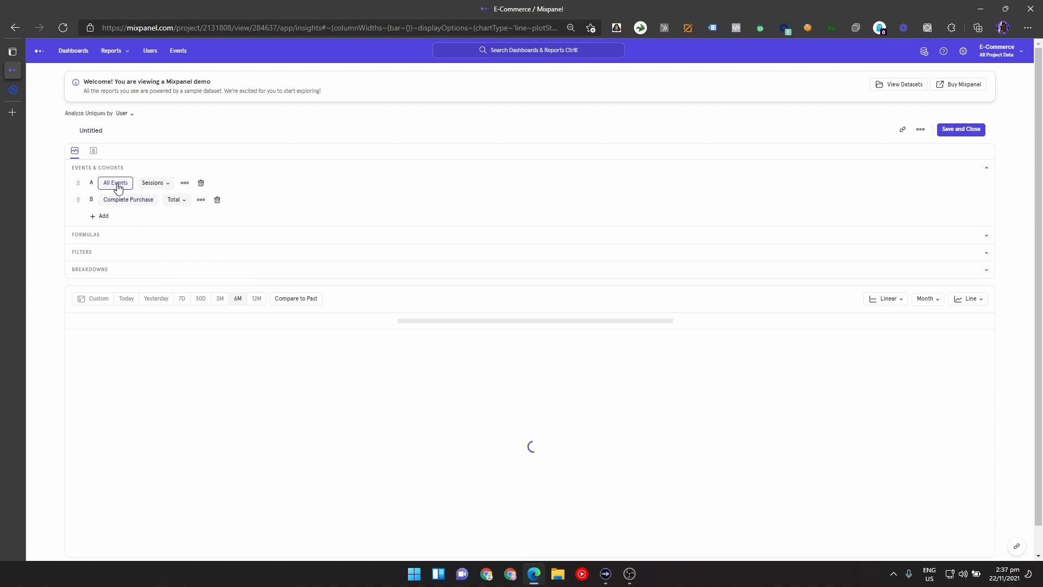
pyautogui.moveTo(120, 208)
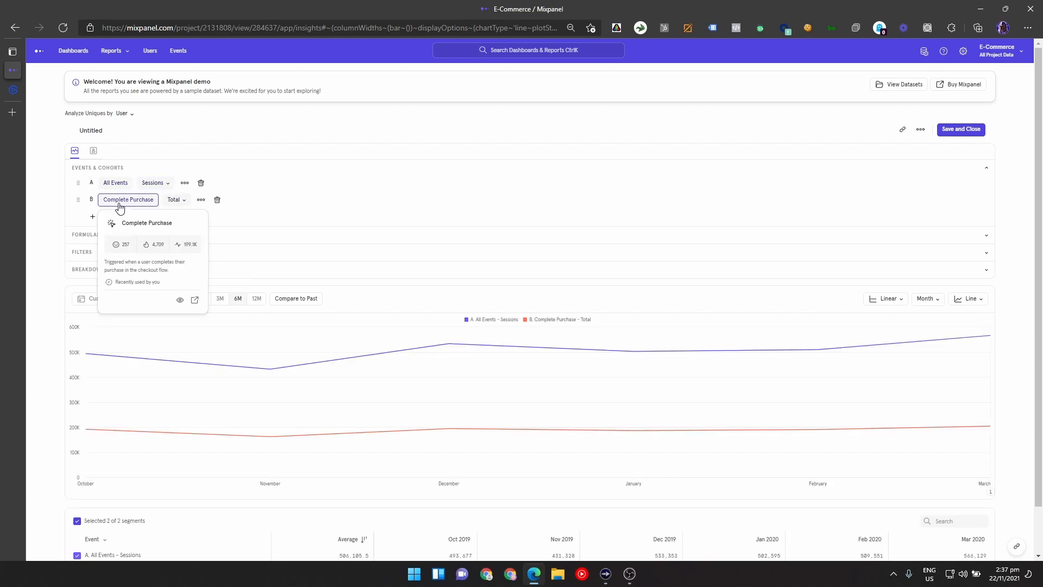
# Step: Add a formula named B/A that divides total purchases by all-event sessions (B/A), and apply it
pyautogui.click(85, 235)
pyautogui.click(86, 250)
pyautogui.click(93, 280)
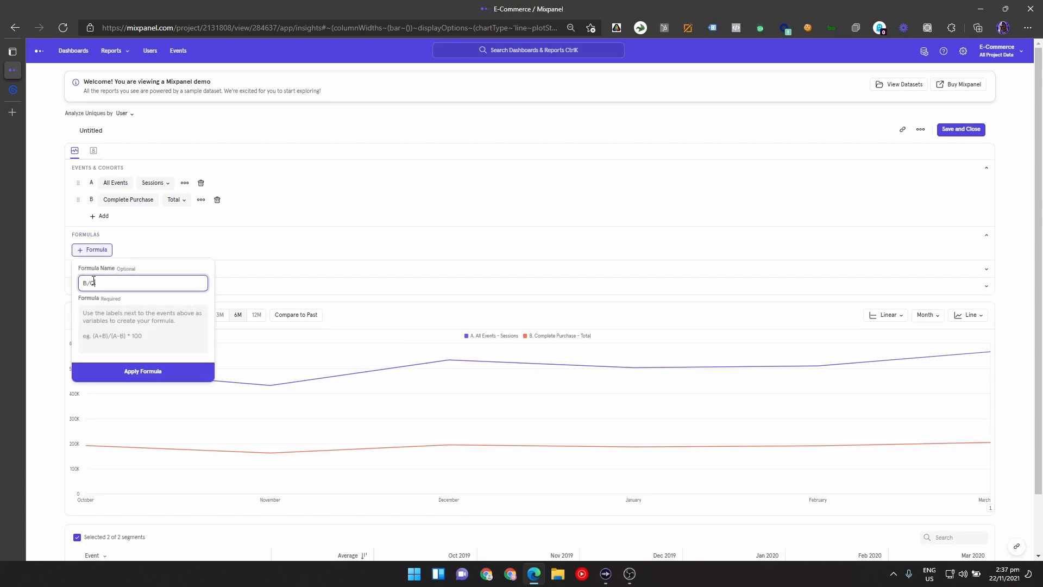
pyautogui.press('Tab')
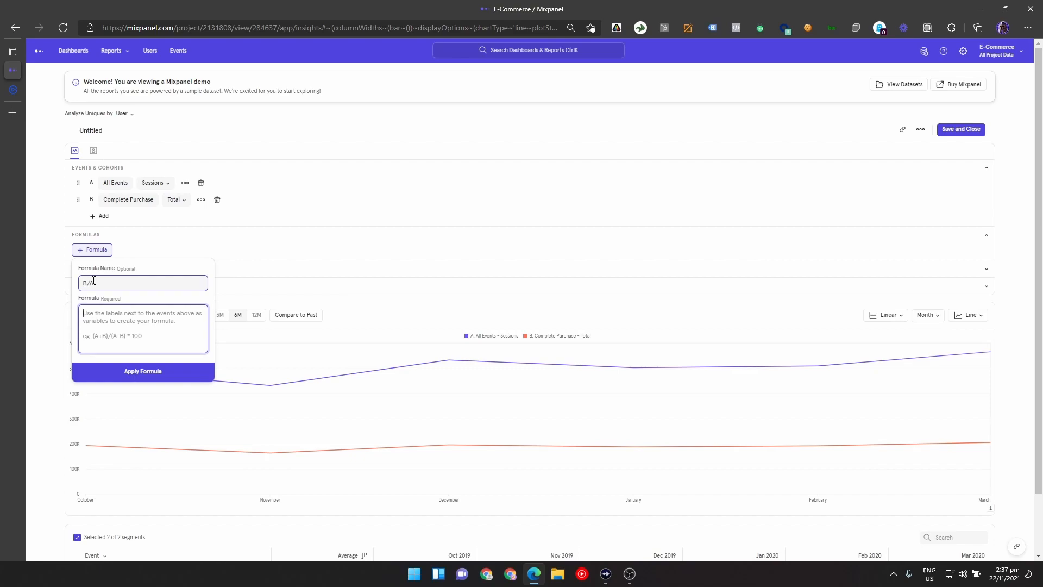
pyautogui.write('B/A')
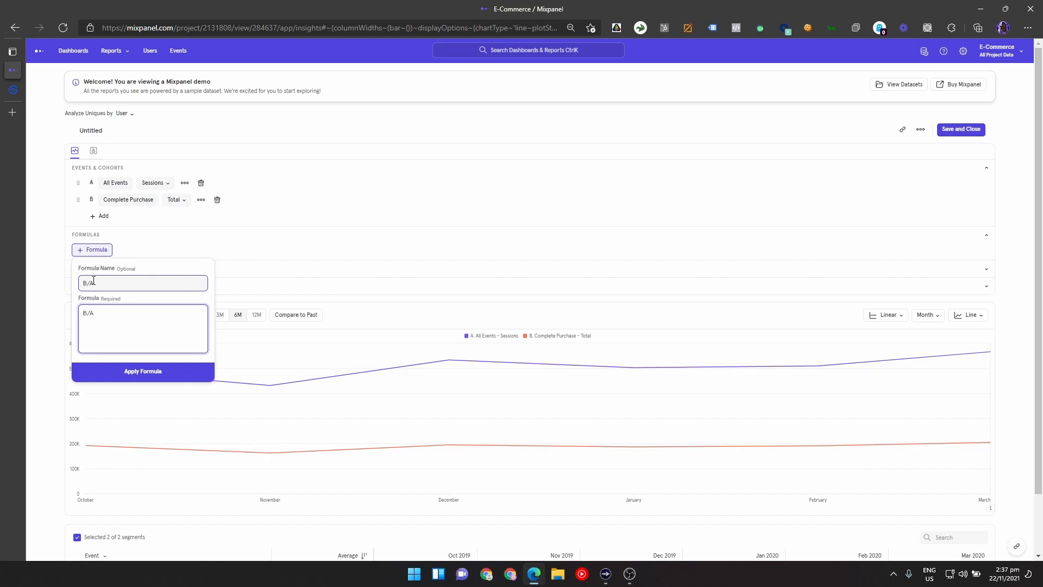
pyautogui.click(155, 374)
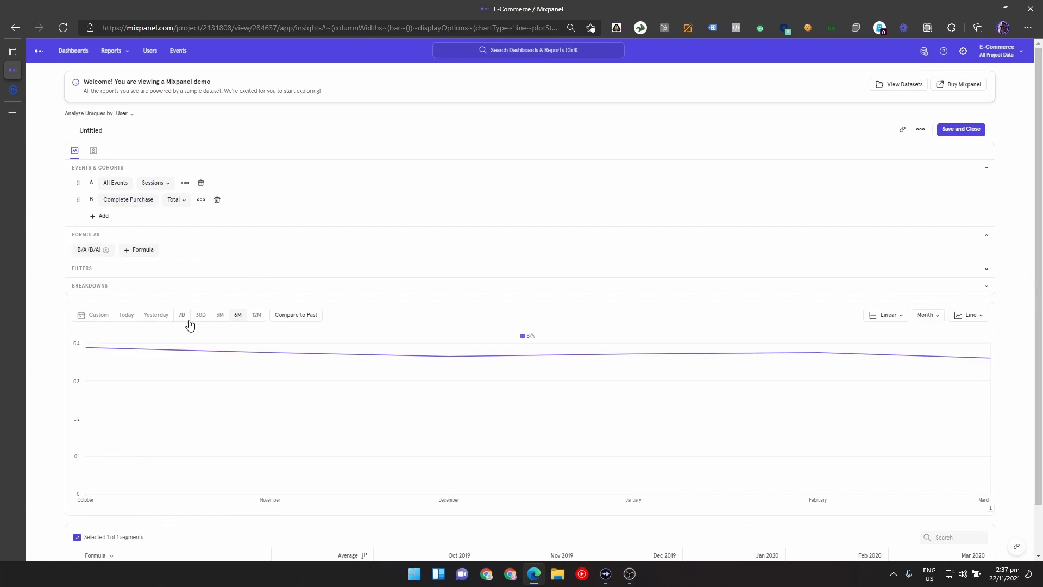
# Step: Set the B/A chart's date range to 3M, group it by Week, and view the options for the Mar 2 point
pyautogui.click(219, 315)
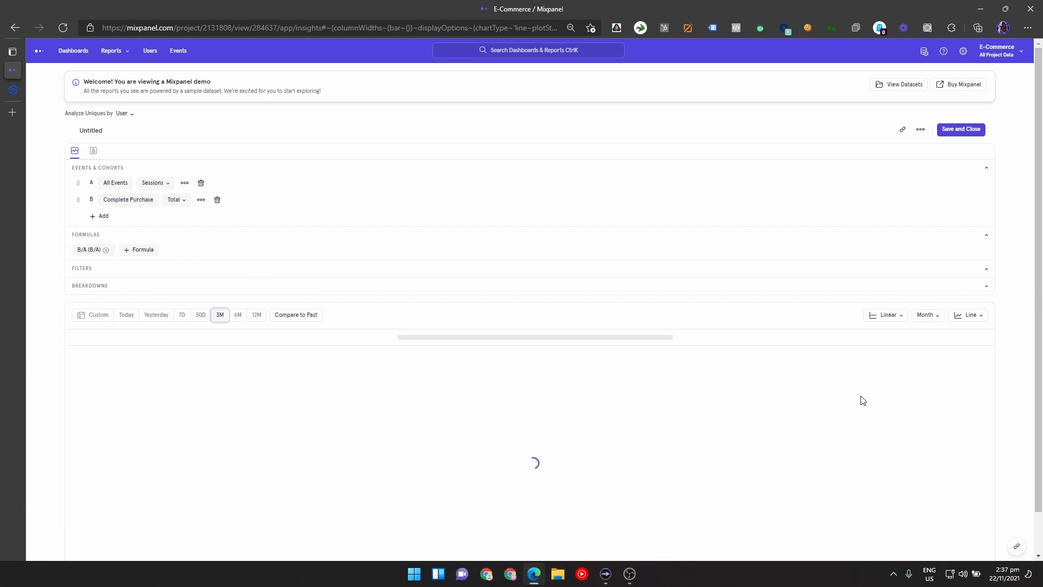
pyautogui.click(940, 325)
pyautogui.click(931, 389)
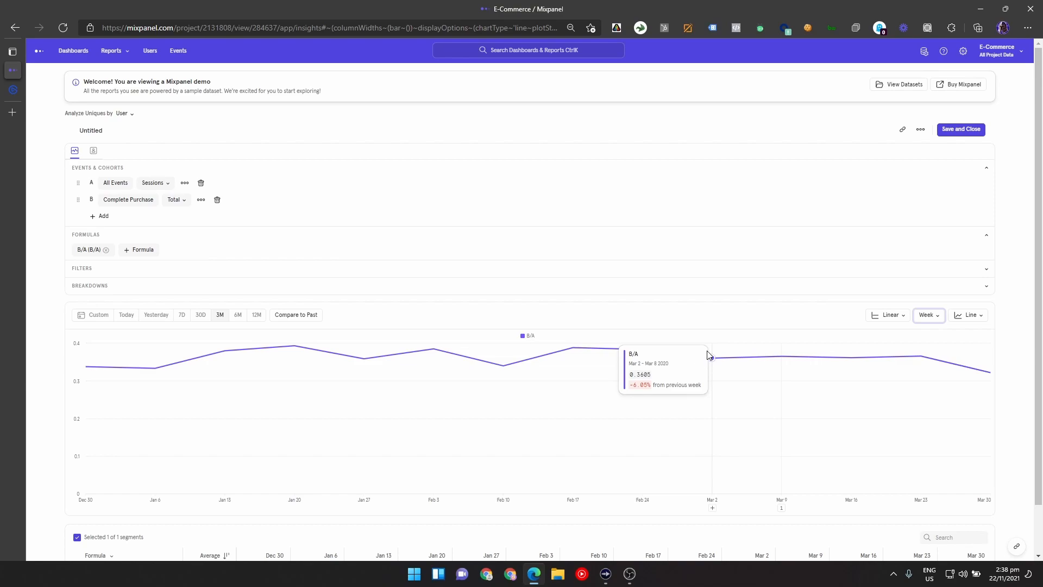
pyautogui.click(711, 360)
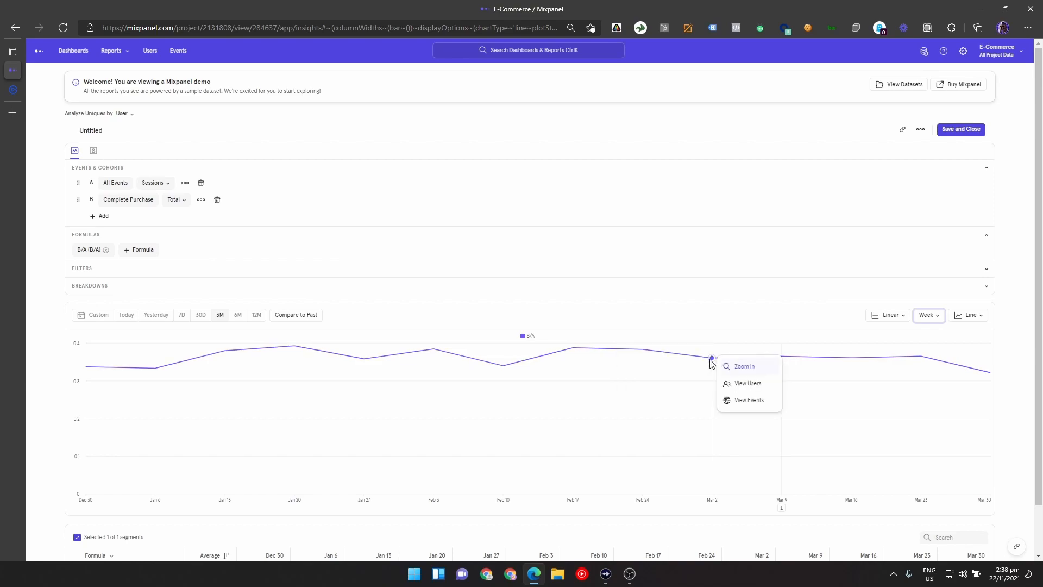
pyautogui.click(724, 340)
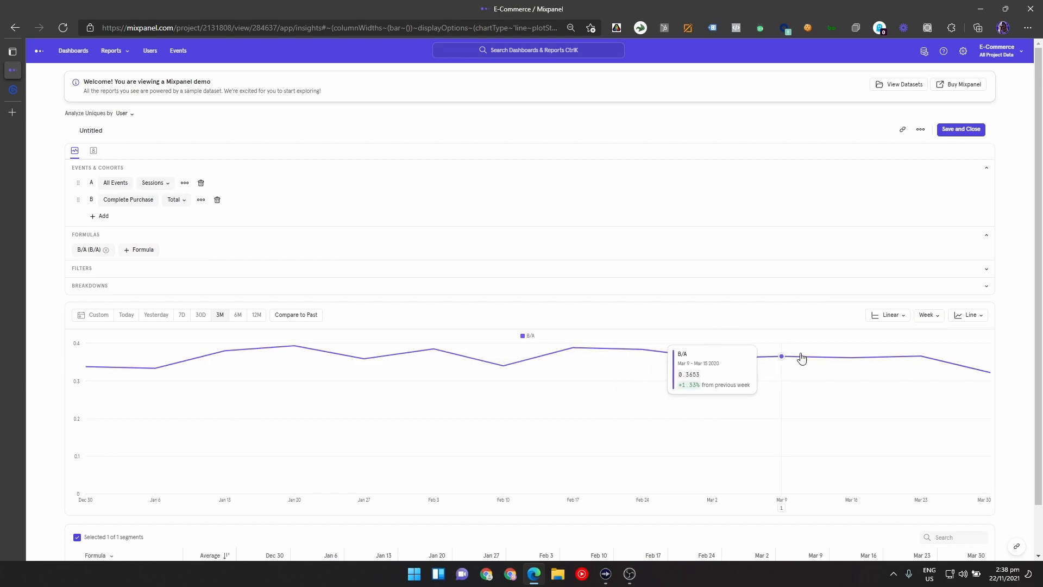
# Step: Group the B/A chart by Month and view the options for the February point
pyautogui.click(929, 316)
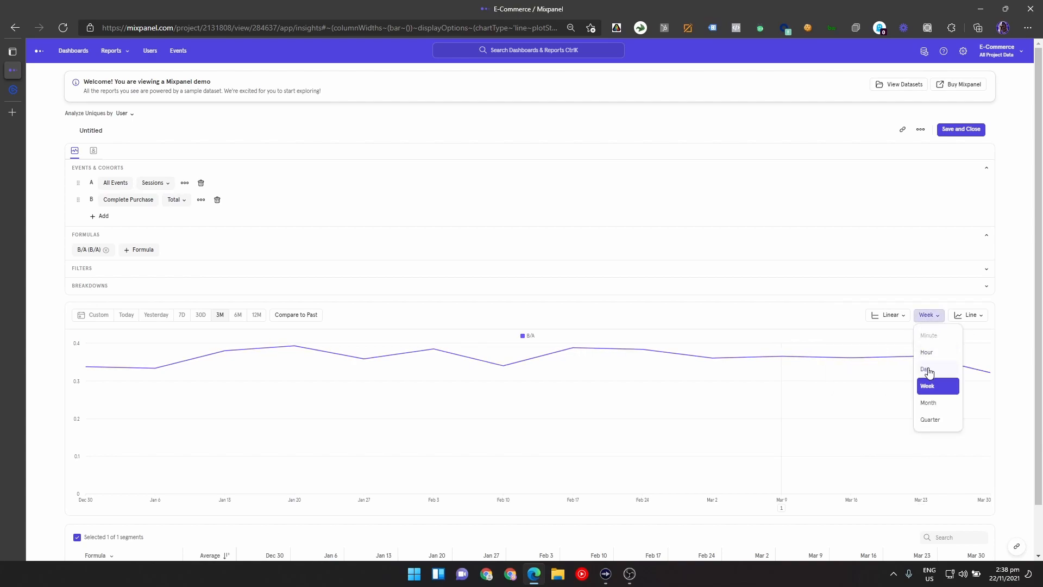
pyautogui.click(933, 405)
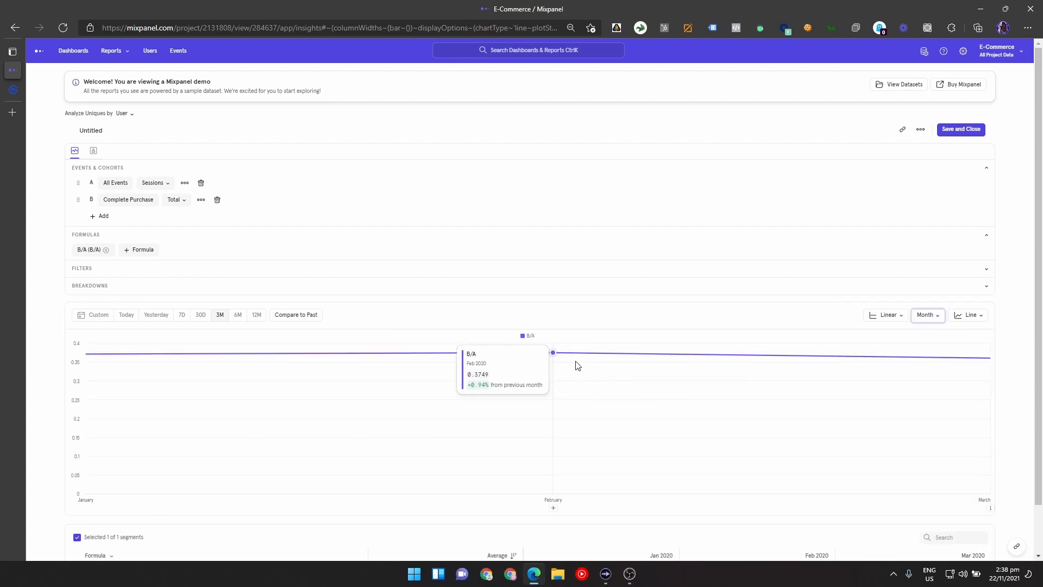
pyautogui.click(552, 354)
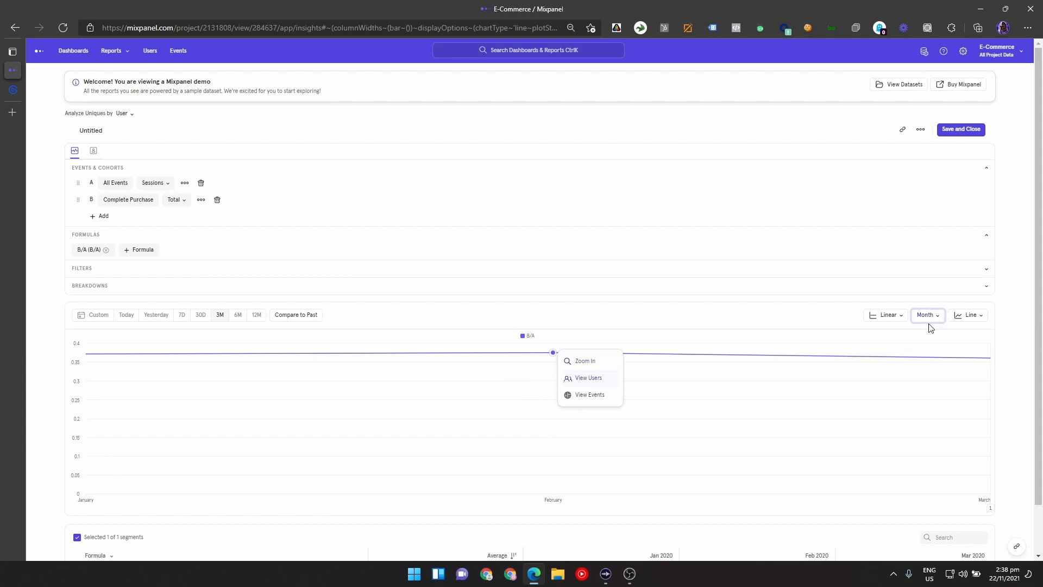
pyautogui.click(608, 412)
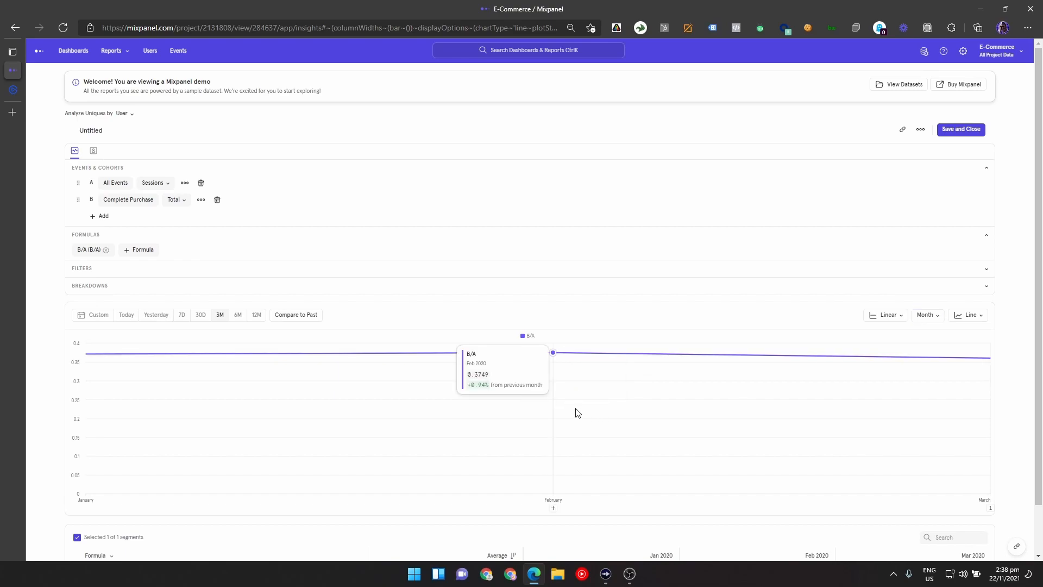
# Step: Group the B/A chart by Week and take a zoomed-in look at its February weeks, ending at the full range
pyautogui.moveTo(600, 375); pyautogui.dragTo(512, 396)
pyautogui.click(928, 316)
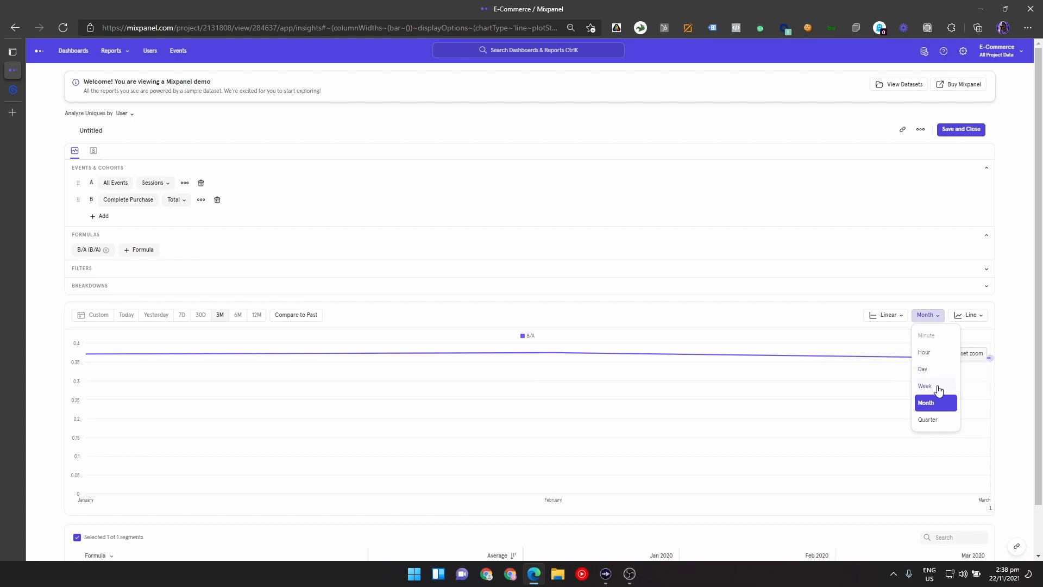
pyautogui.click(925, 386)
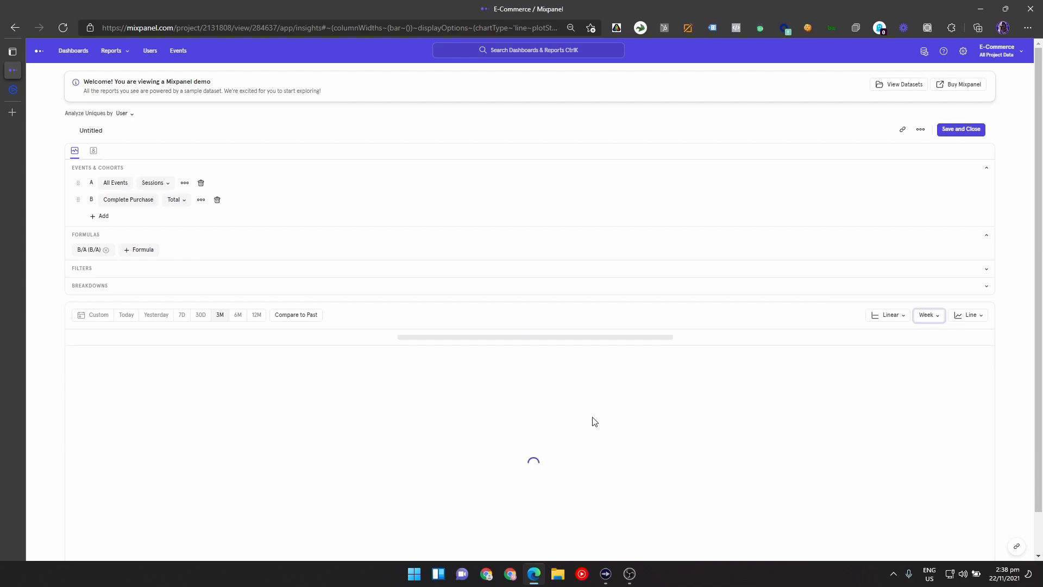
pyautogui.moveTo(519, 413); pyautogui.dragTo(624, 471)
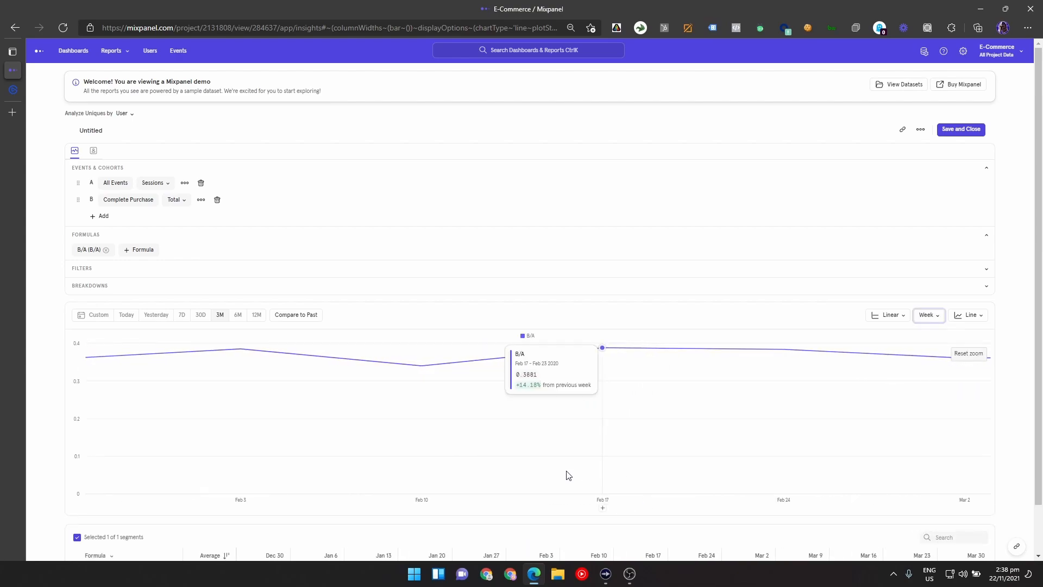
pyautogui.moveTo(491, 443); pyautogui.dragTo(570, 455)
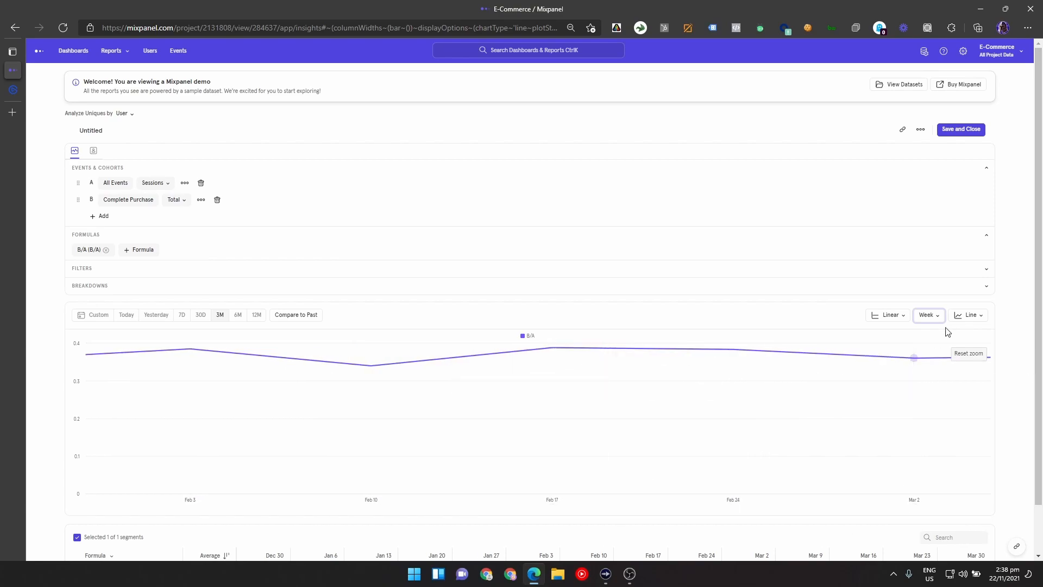
pyautogui.click(965, 353)
# Step: Group the B/A chart by Month and view the users behind the February point
pyautogui.click(930, 316)
pyautogui.click(932, 408)
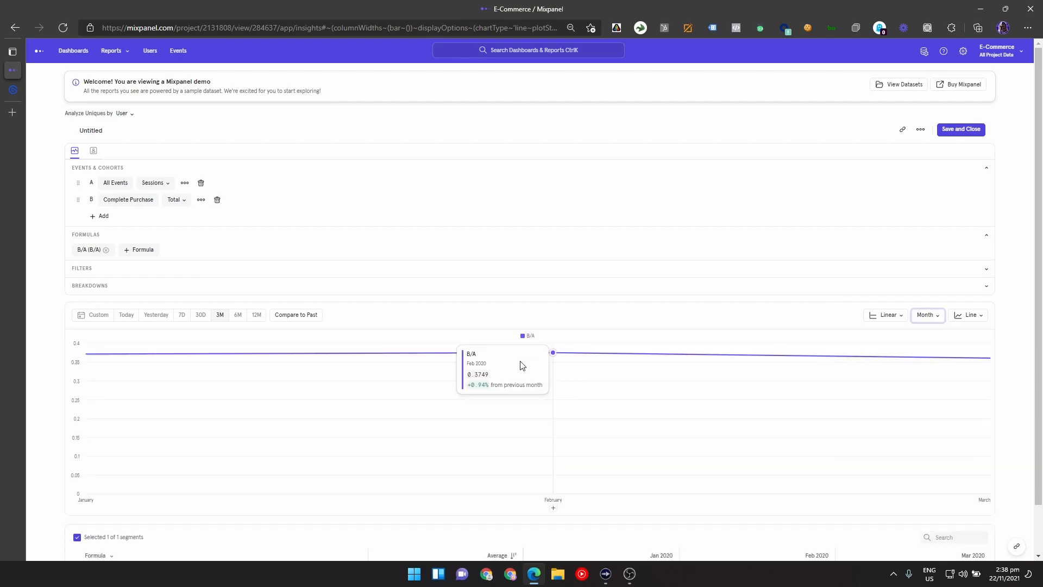
pyautogui.click(553, 353)
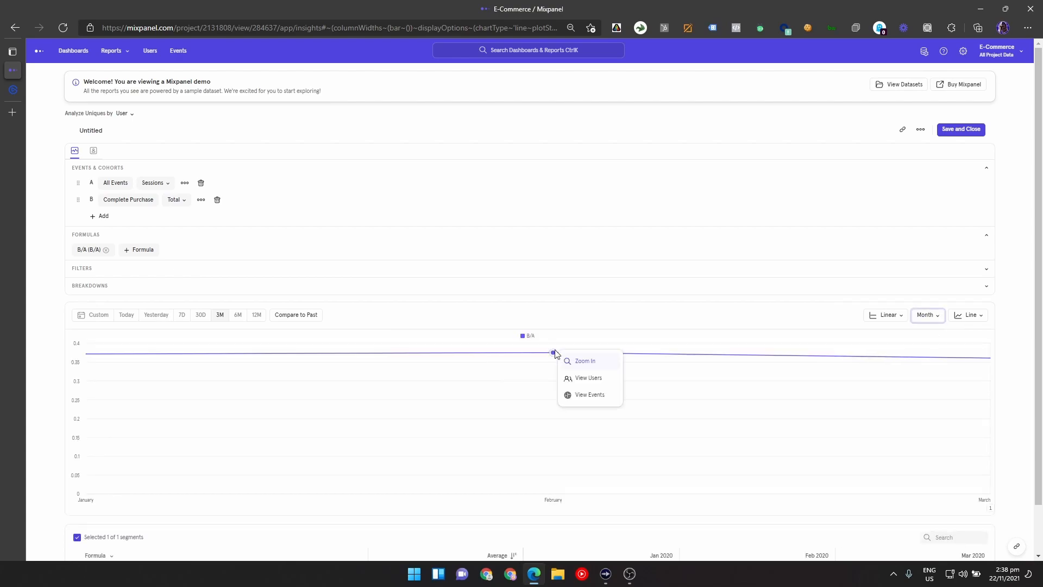
pyautogui.click(588, 378)
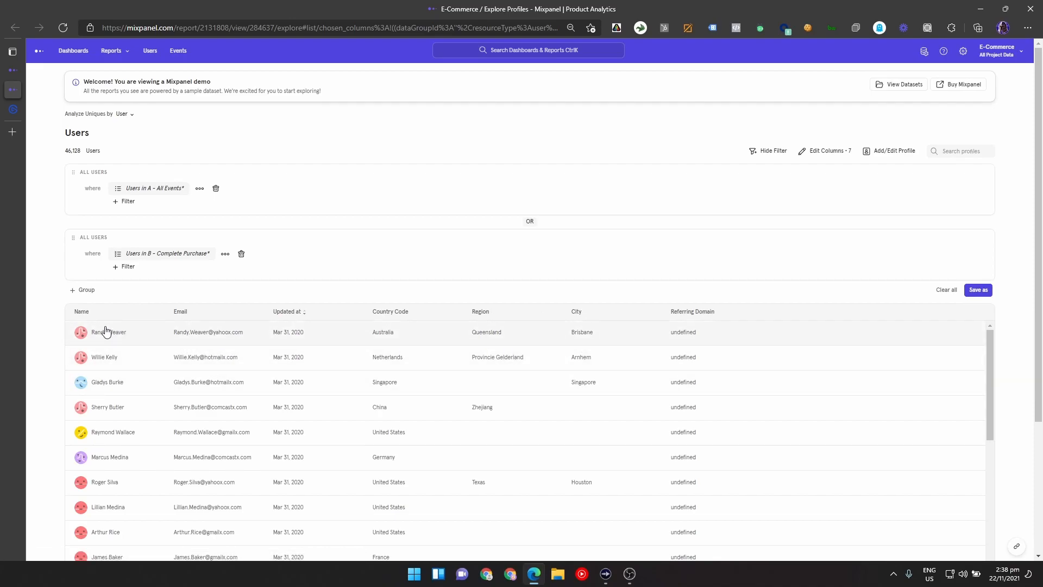
pyautogui.scroll(-3, 140, 414)
pyautogui.scroll(3, 440, 510)
# Step: View the data options such as Lexicon and Integrations, and look through the first listed user's activity feed
pyautogui.click(924, 51)
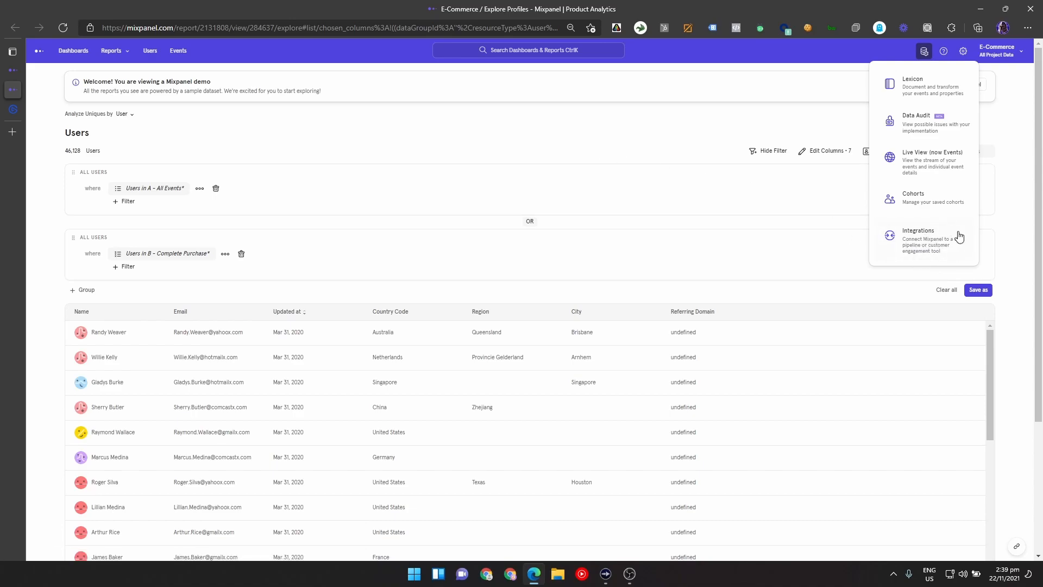
pyautogui.click(565, 124)
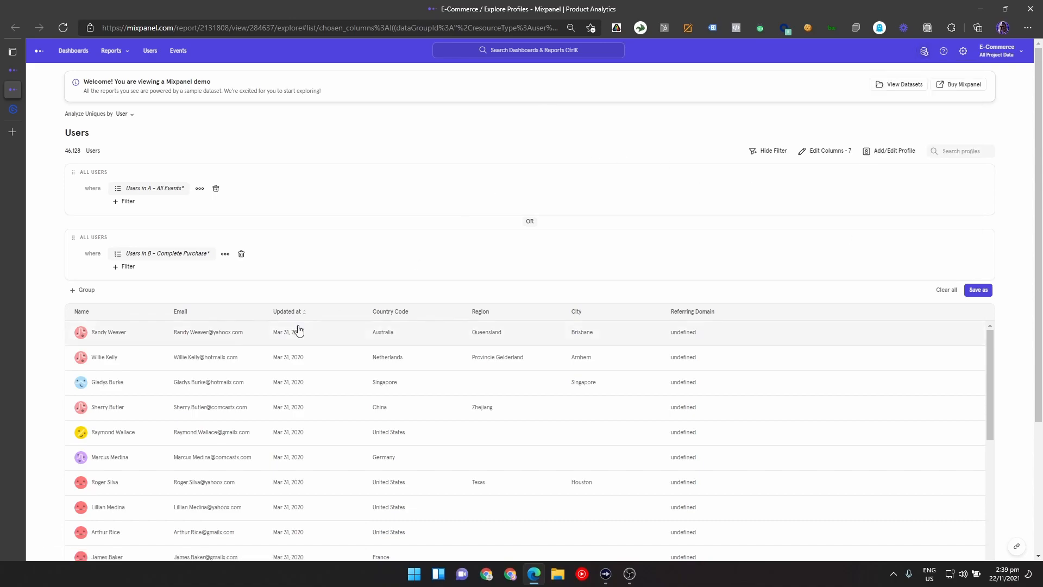
pyautogui.click(118, 335)
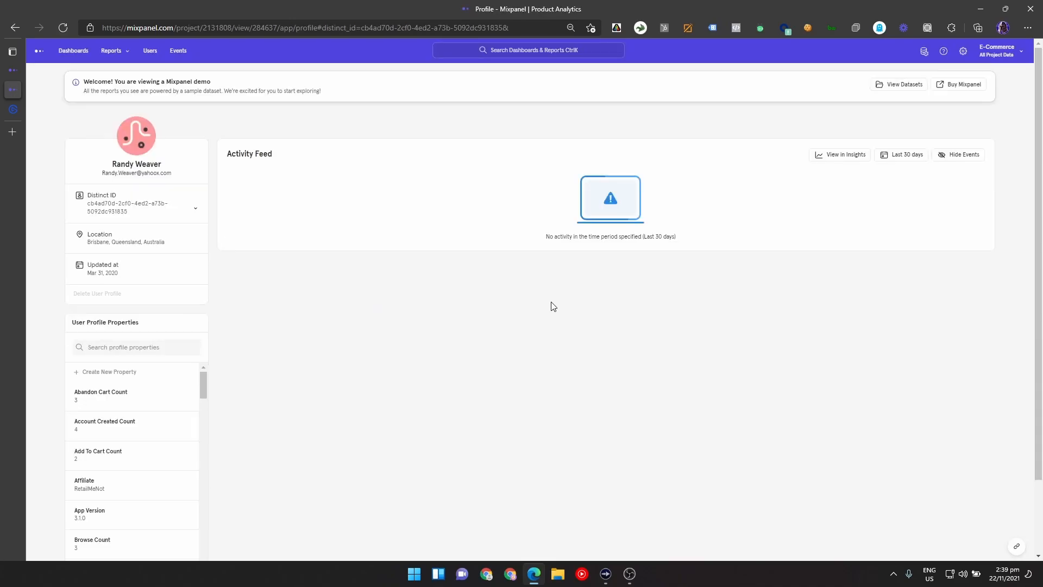
pyautogui.scroll(-10, 404, 345)
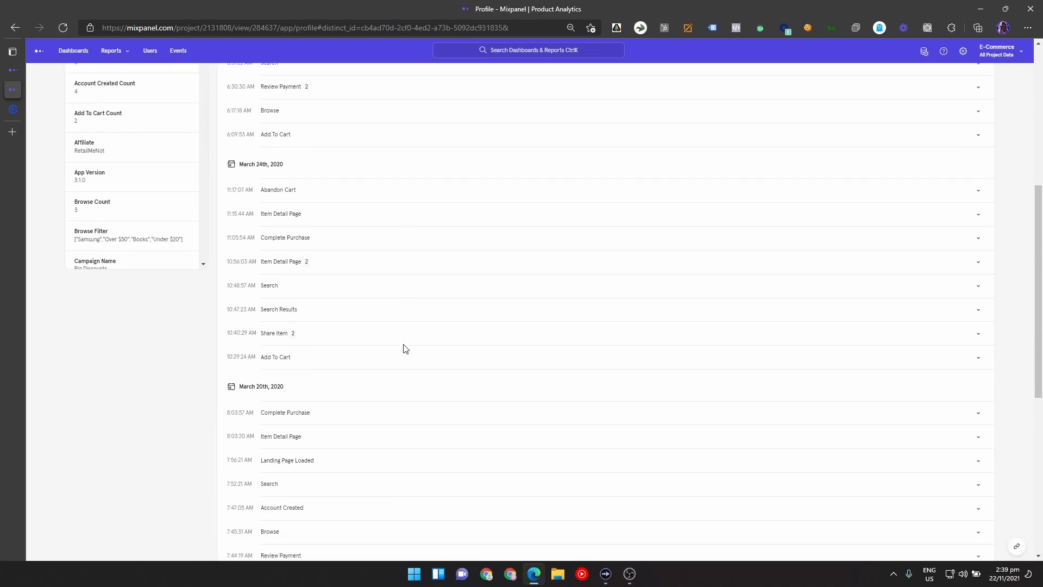
pyautogui.scroll(12, 391, 348)
# Step: Examine the event properties of the Message Sent event in the activity feed, and collapse them again
pyautogui.click(319, 228)
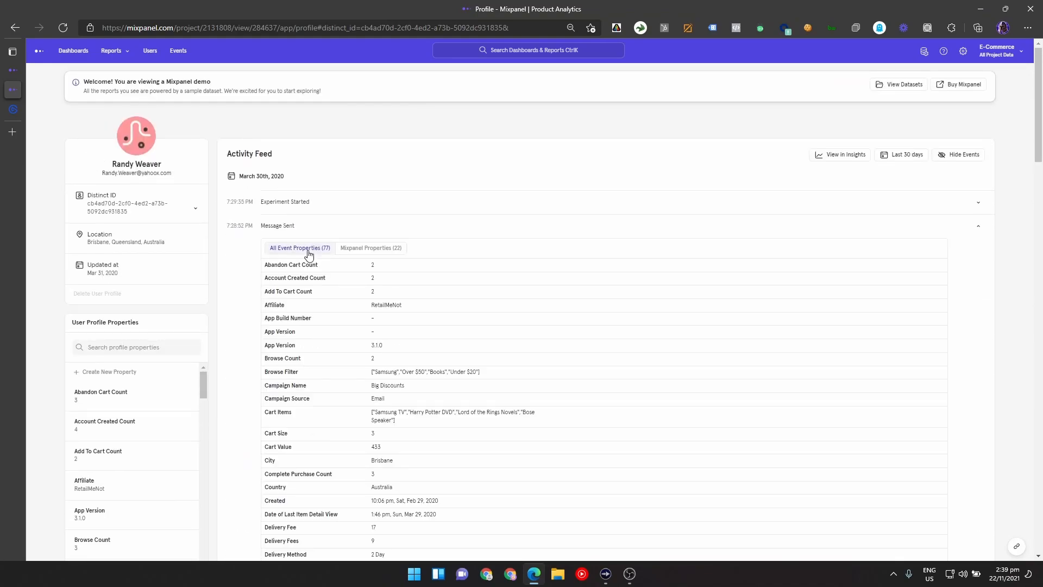
pyautogui.click(333, 228)
pyautogui.scroll(-1, 382, 368)
pyautogui.scroll(-3, 140, 408)
pyautogui.scroll(3, 110, 345)
pyautogui.scroll(2, 81, 310)
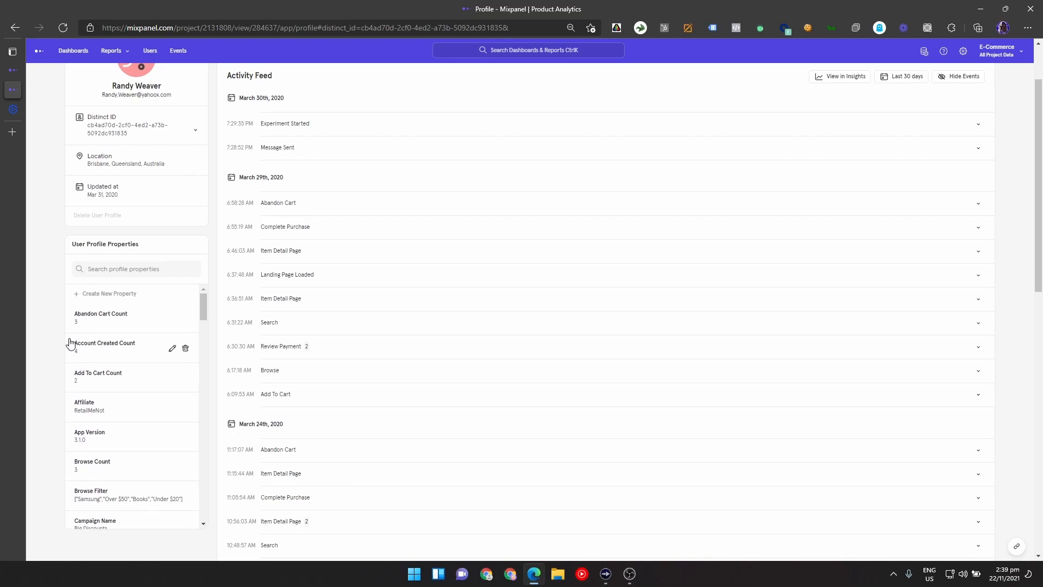
# Step: Look through the user profile properties, such as cart, purchase, device and item details
pyautogui.scroll(-4, 147, 361)
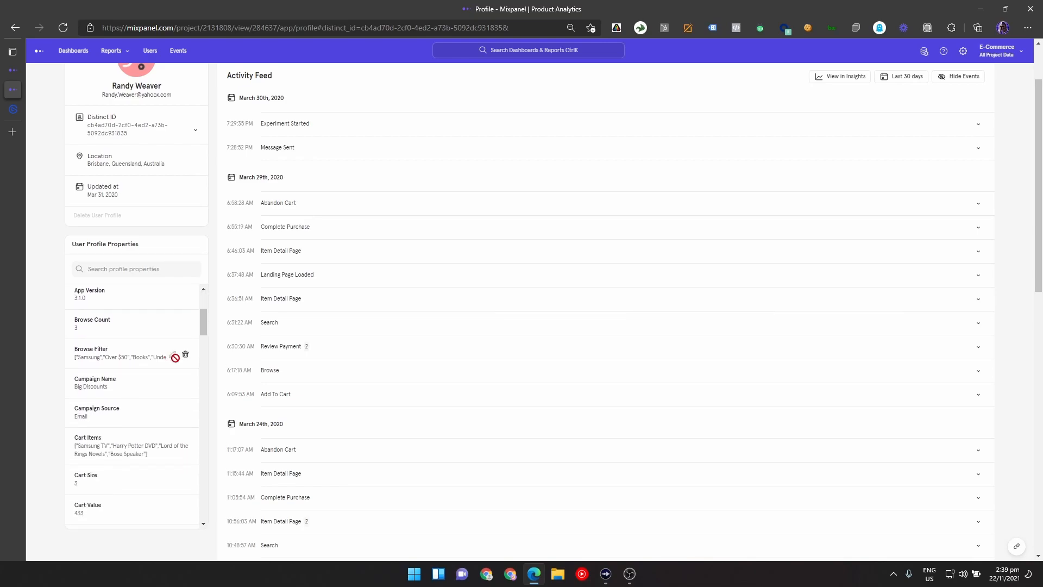
pyautogui.scroll(-4, 140, 391)
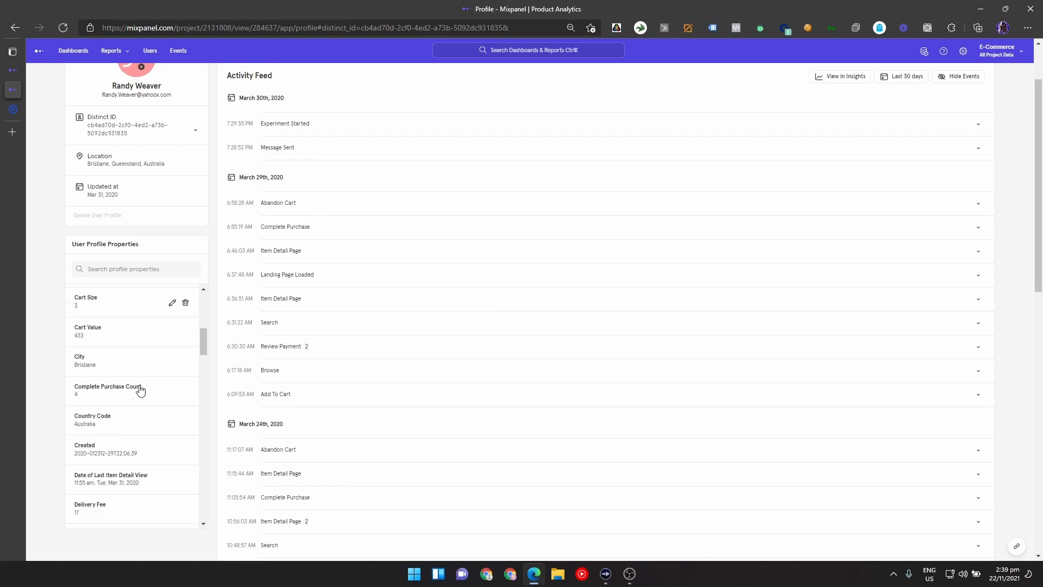
pyautogui.scroll(-8, 158, 484)
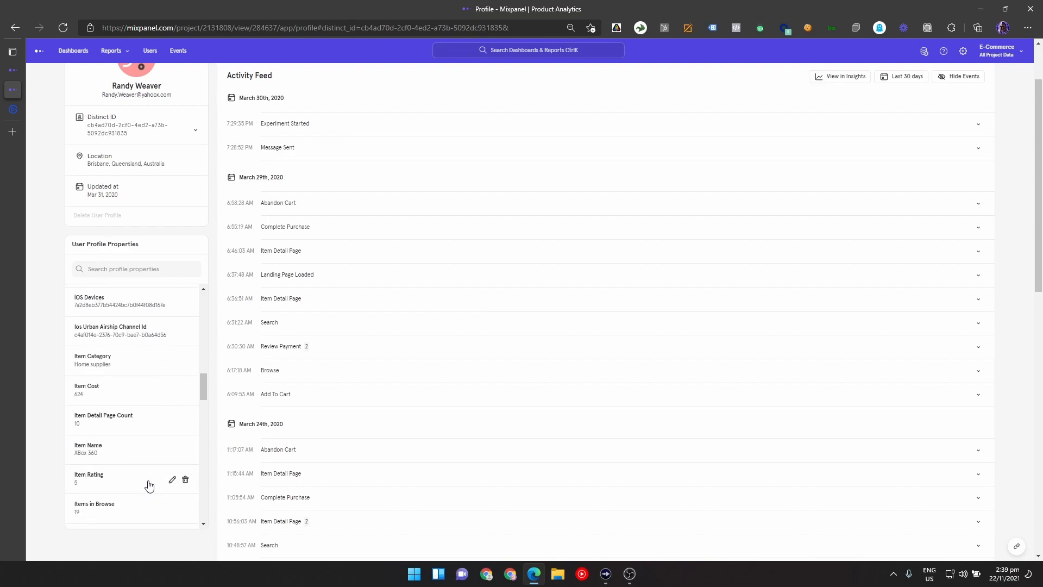
pyautogui.scroll(-3, 148, 436)
pyautogui.scroll(4, 141, 433)
pyautogui.scroll(-5, 136, 442)
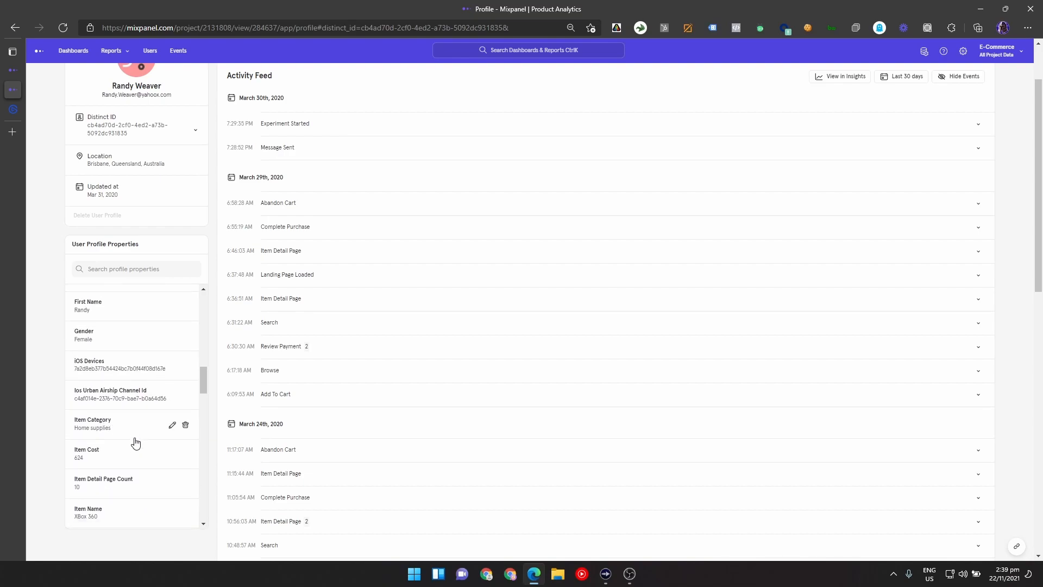
pyautogui.scroll(7, 139, 440)
pyautogui.scroll(2, 850, 408)
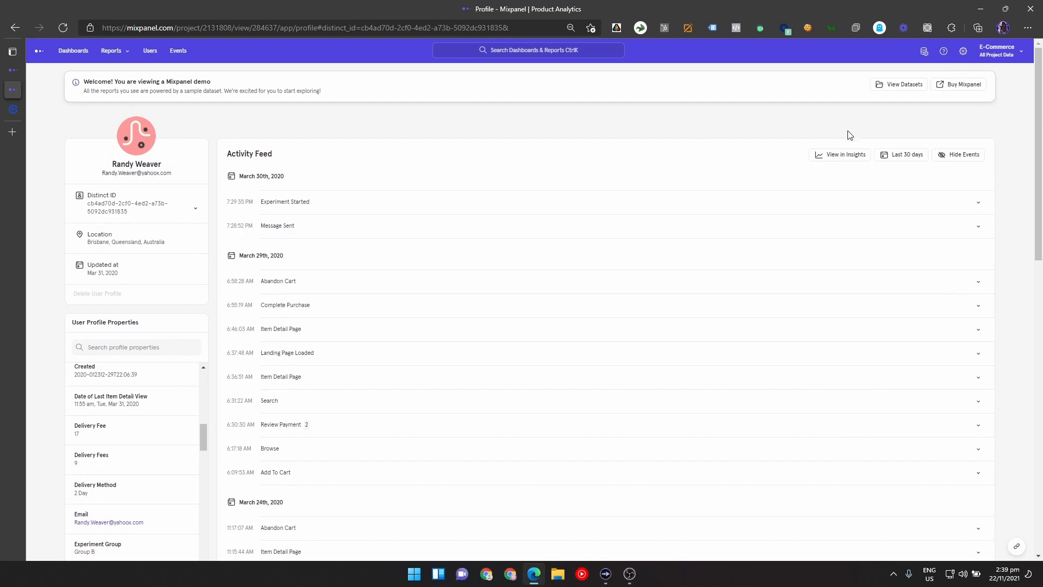
# Step: Open this user's activity in Insights and examine the daily chart broken down by Event Name
pyautogui.click(840, 155)
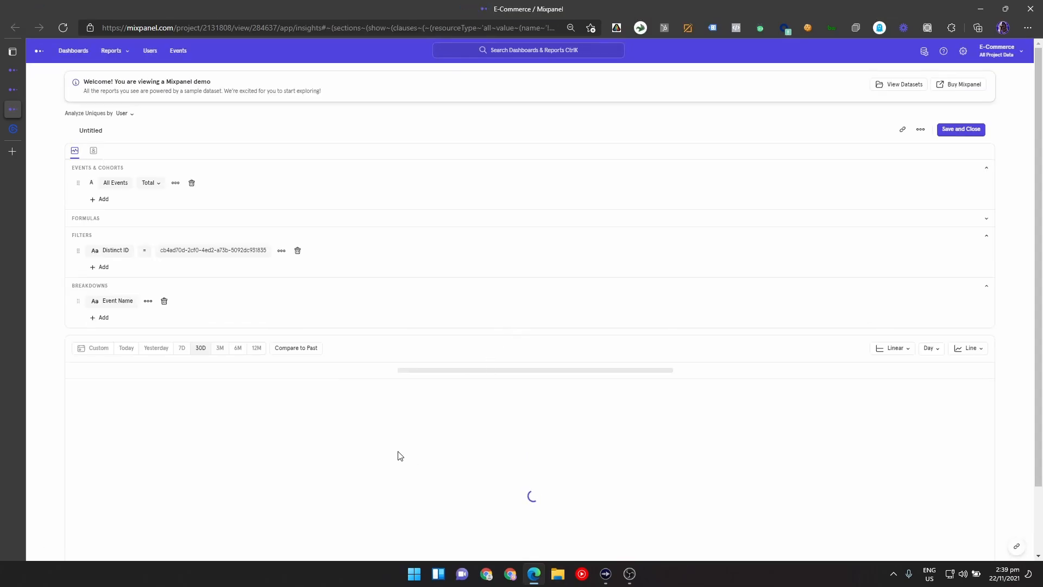
pyautogui.scroll(-2, 470, 273)
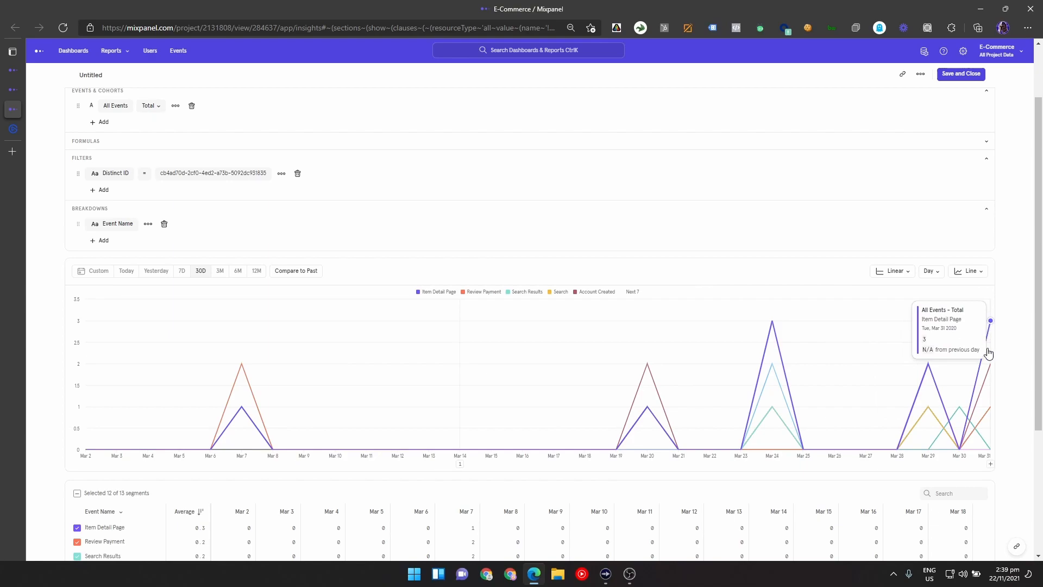
pyautogui.scroll(2, 714, 415)
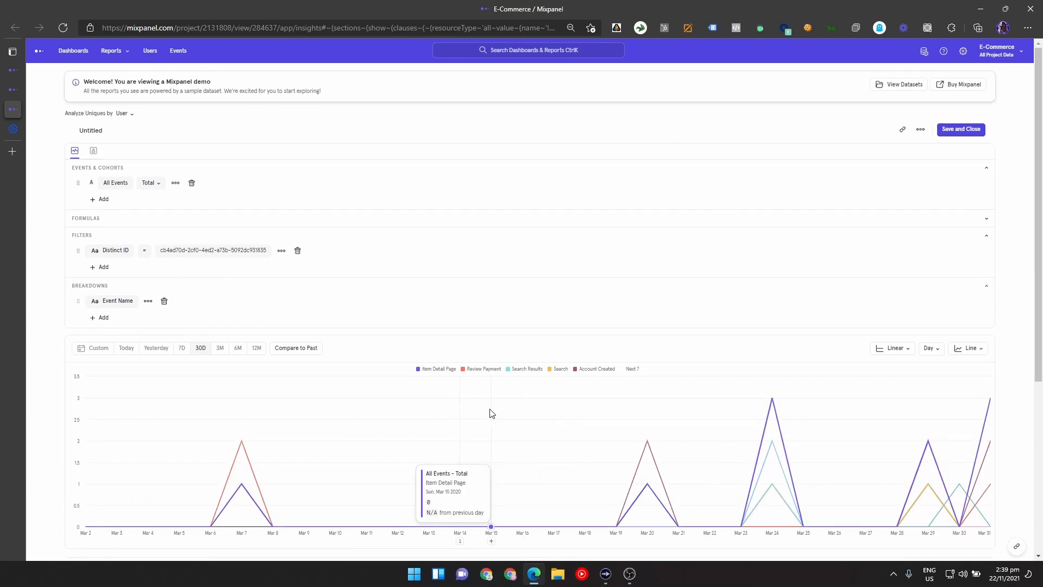
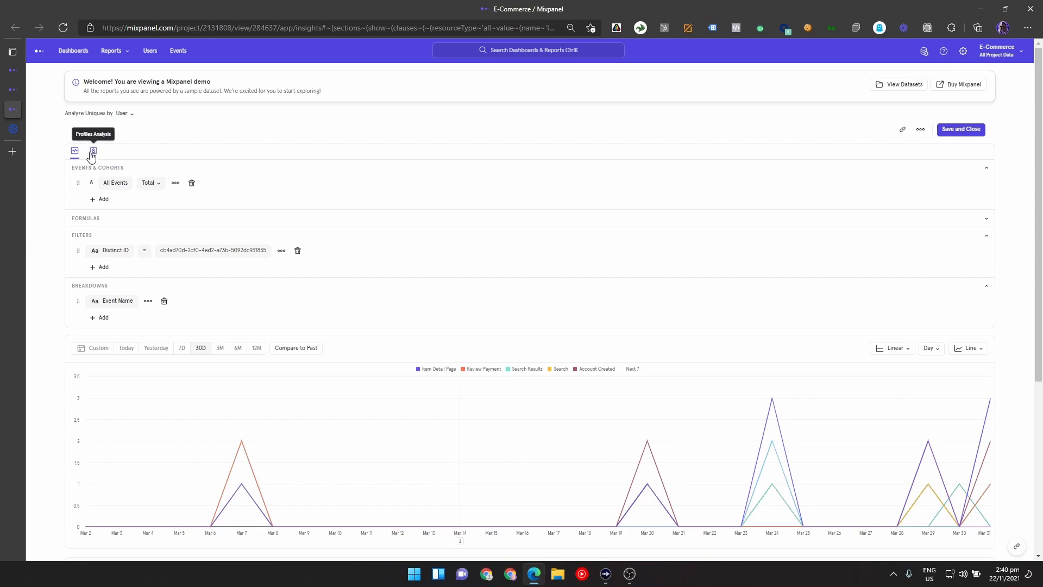
# Step: Switch the report to Profiles Analysis and break down All User Profiles by Abandon Cart Count
pyautogui.click(93, 154)
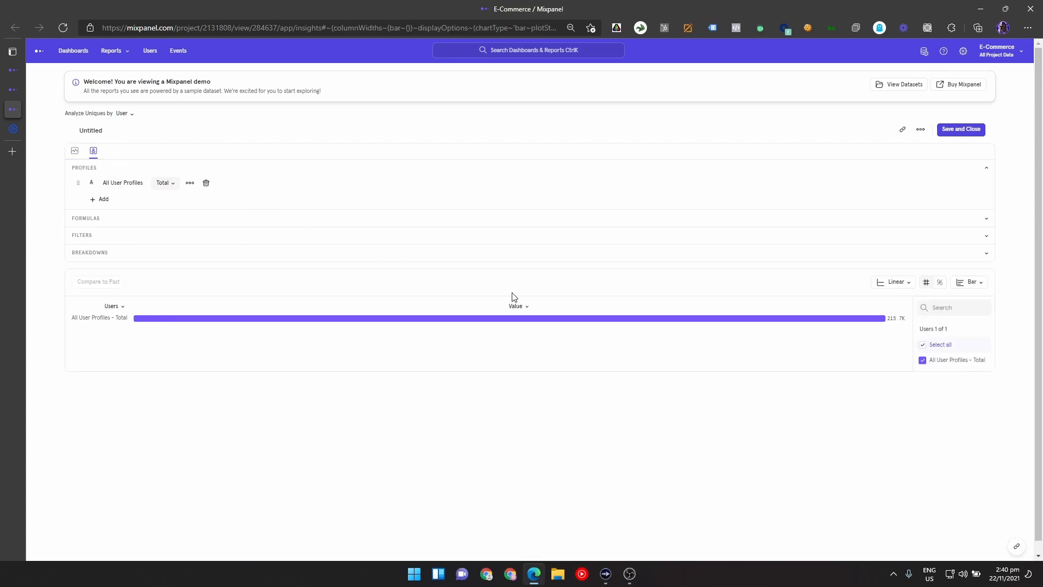
pyautogui.click(85, 251)
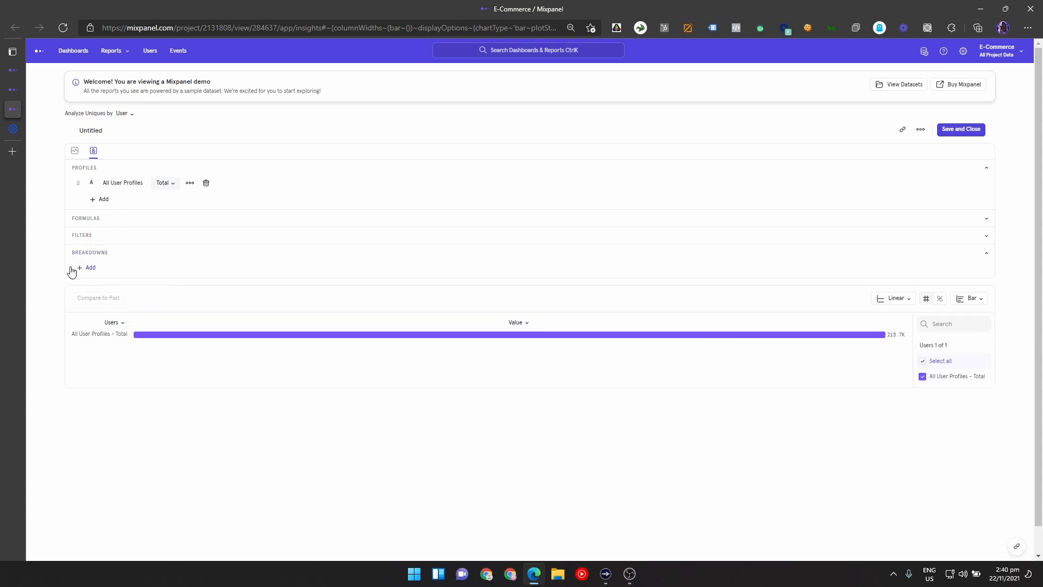
pyautogui.click(94, 267)
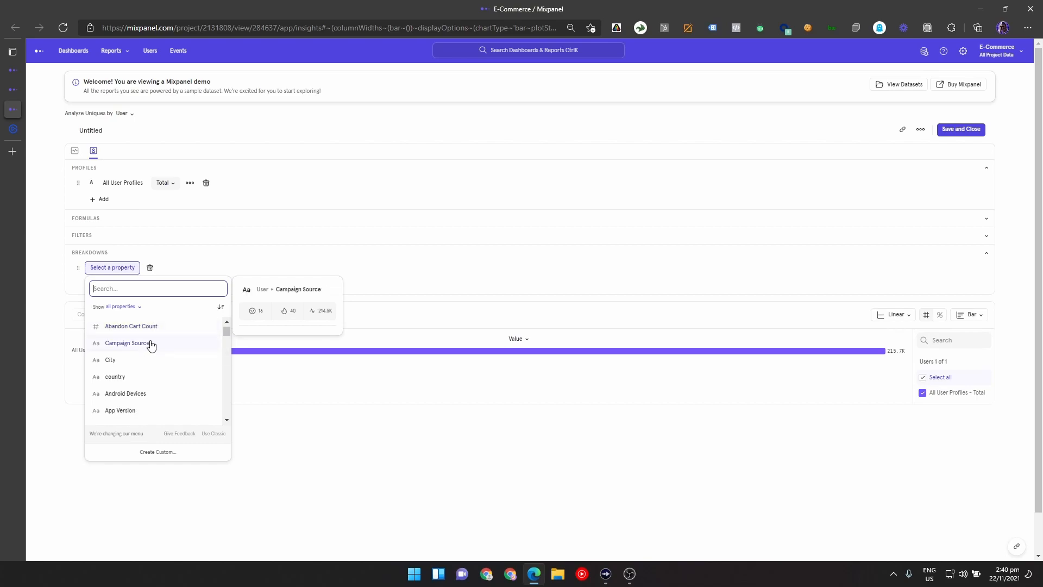
pyautogui.scroll(-3, 143, 381)
pyautogui.scroll(4, 142, 387)
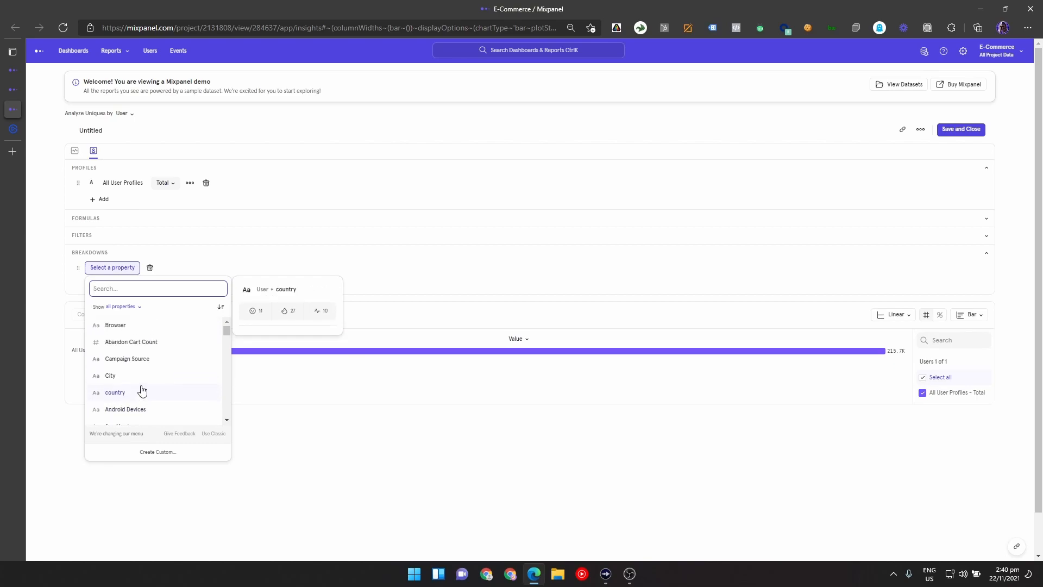
pyautogui.click(166, 347)
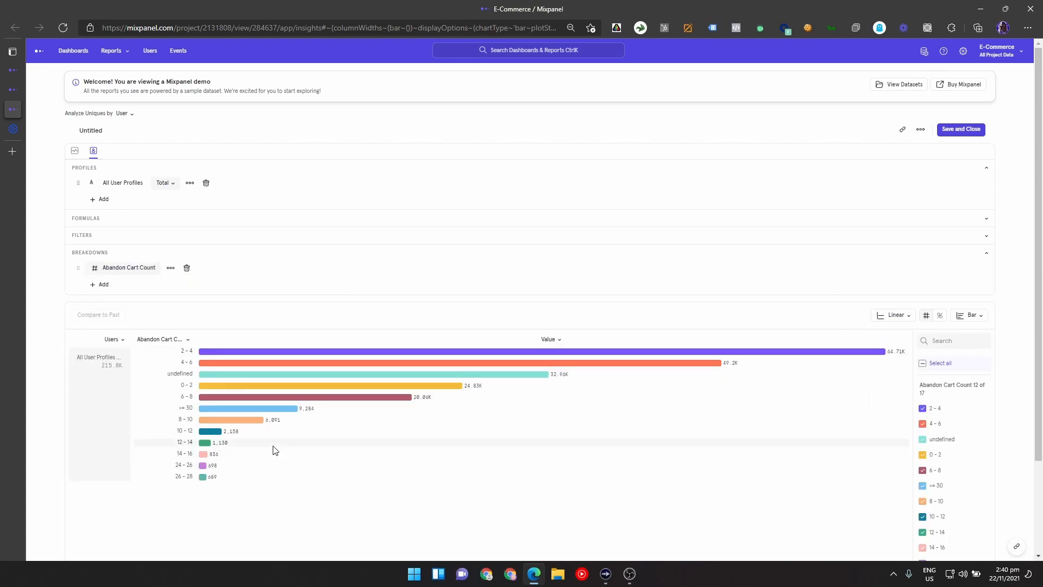
# Step: Widen the Abandon Cart Count column and sort its segments from the highest range to the lowest
pyautogui.moveTo(197, 424); pyautogui.dragTo(246, 437)
pyautogui.click(220, 340)
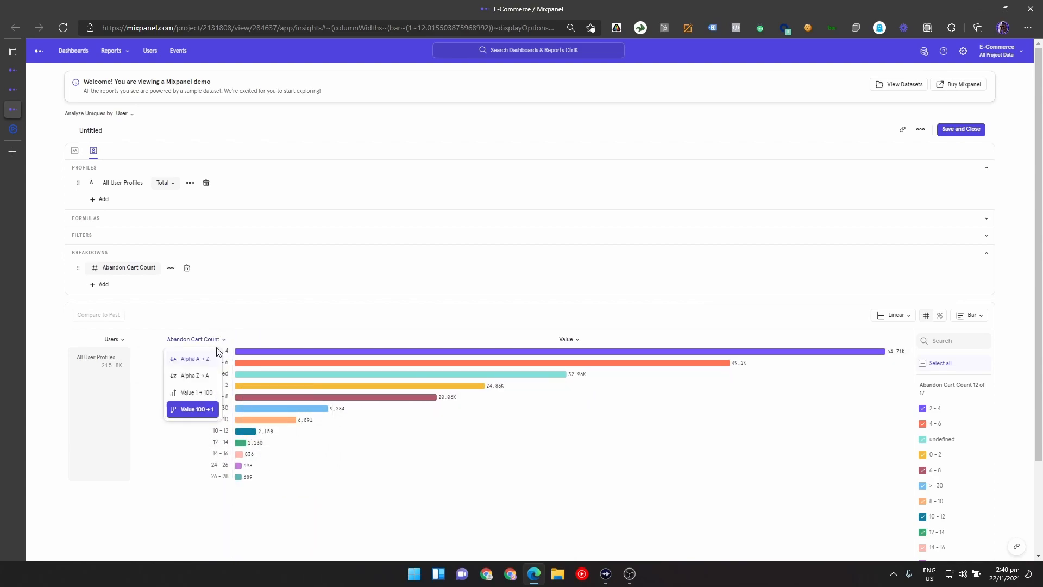
pyautogui.click(206, 394)
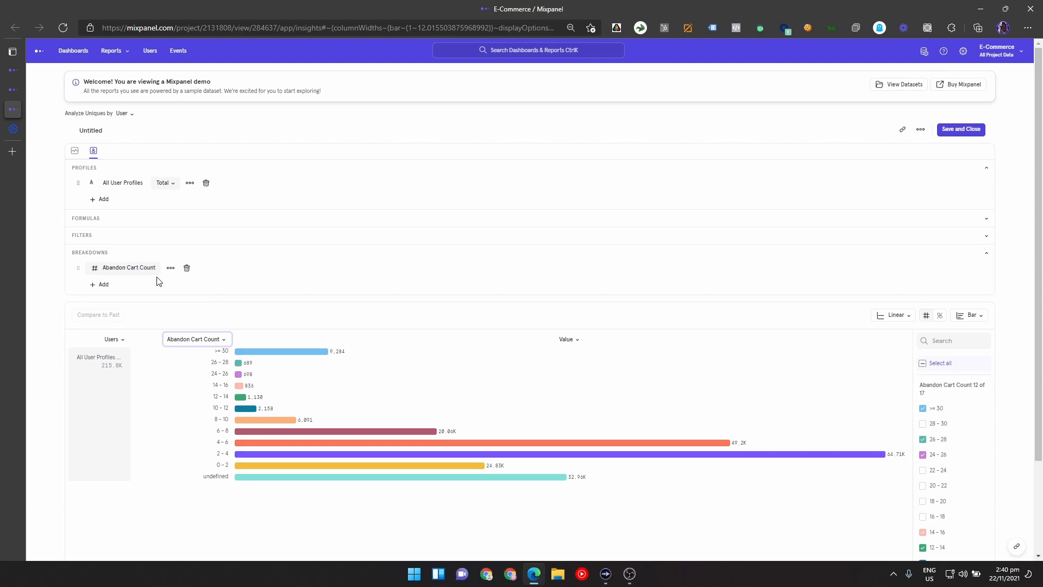
# Step: View the options of the Abandon Cart Count breakdown and highlight the ">= 30" segment label
pyautogui.click(171, 268)
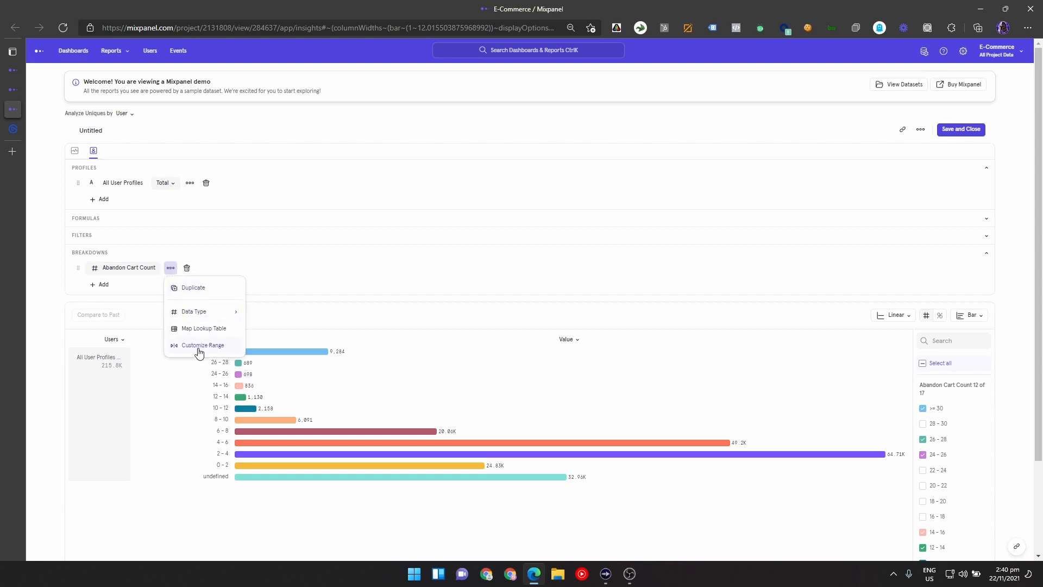
pyautogui.click(352, 266)
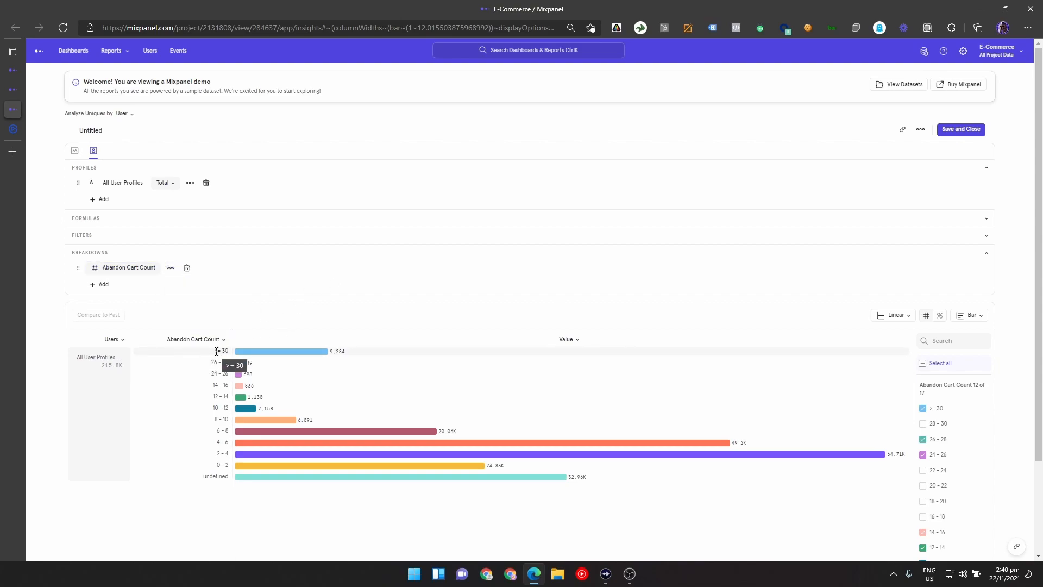
pyautogui.moveTo(214, 352); pyautogui.dragTo(229, 357)
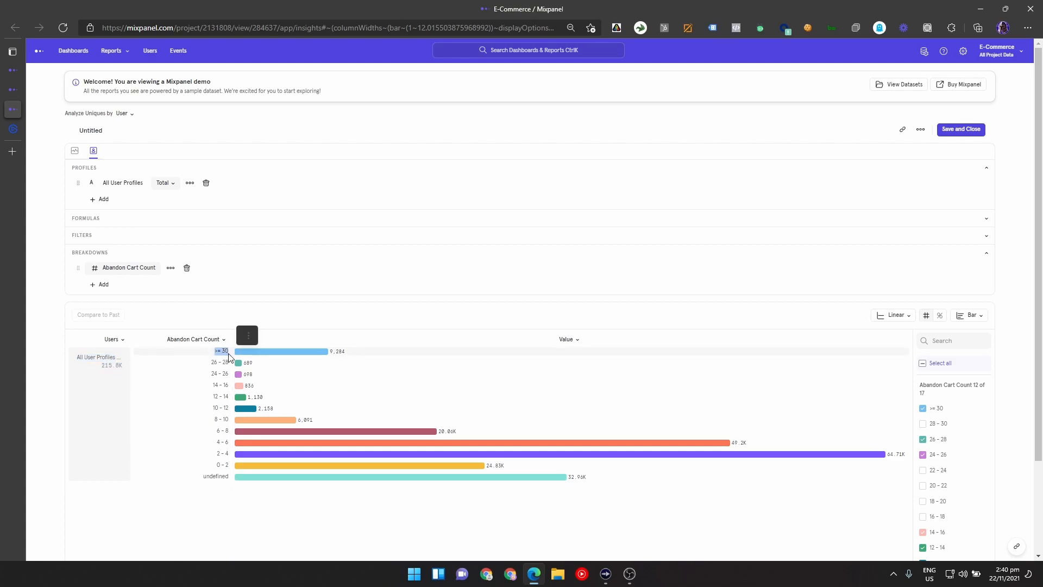
# Step: View the users in the ">= 30" Abandon Cart Count segment and open the first listed user's profile
pyautogui.click(286, 356)
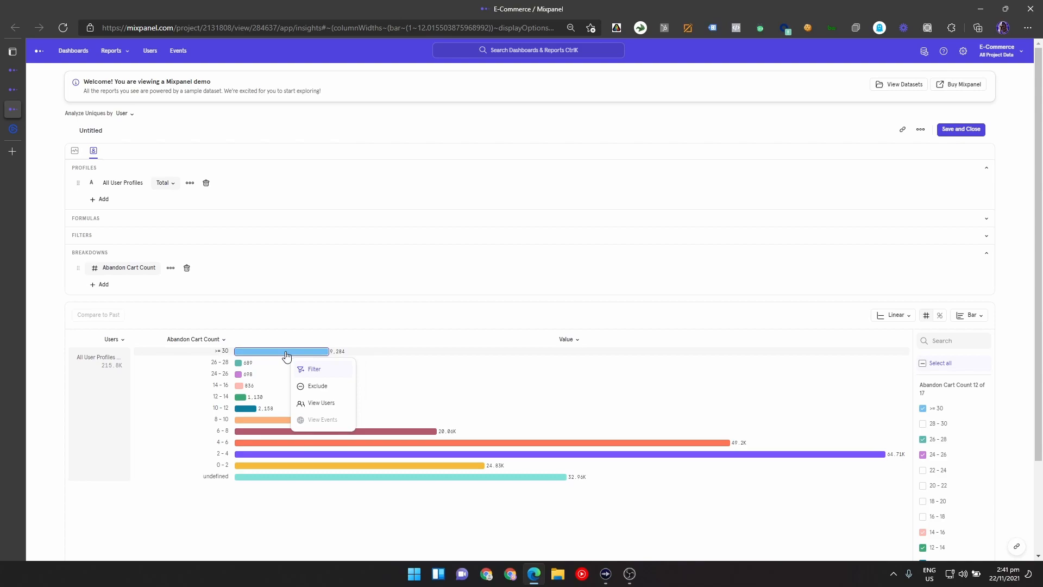
pyautogui.click(337, 405)
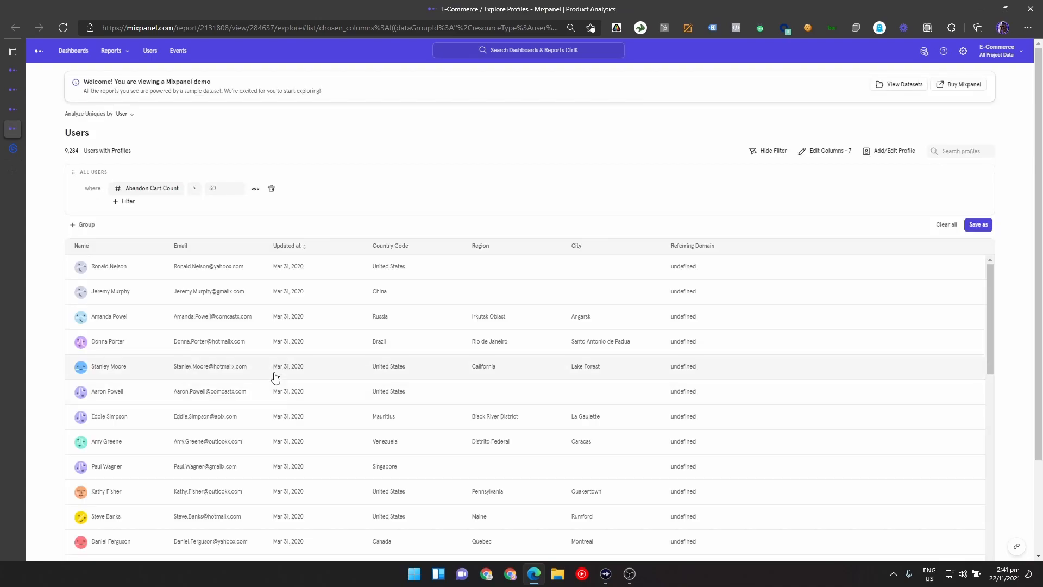
pyautogui.click(100, 266)
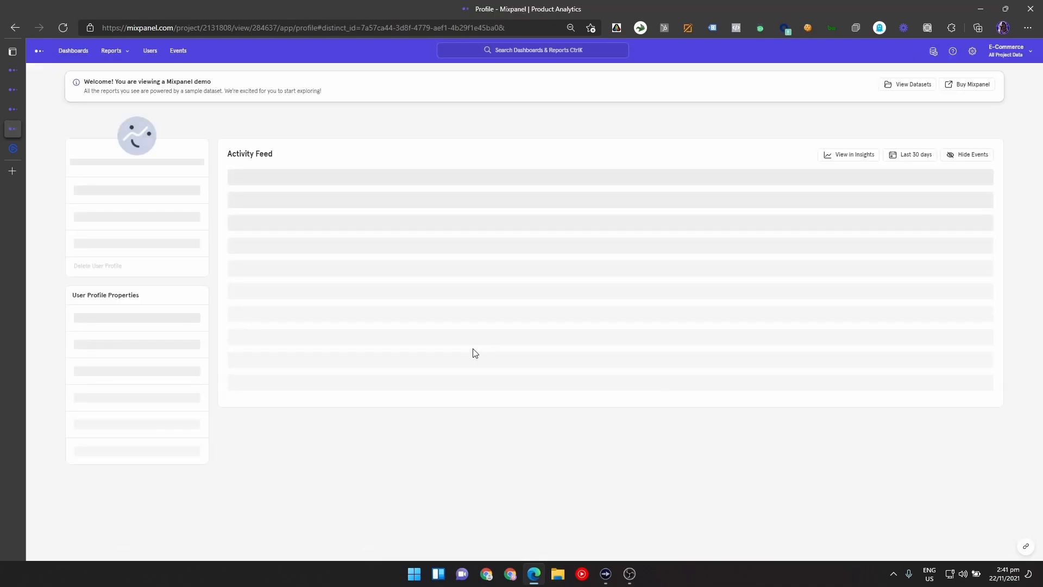
# Step: Look through the opened user's profile properties, such as cart items and last purchase, and return to the filtered user list
pyautogui.scroll(-10, 169, 447)
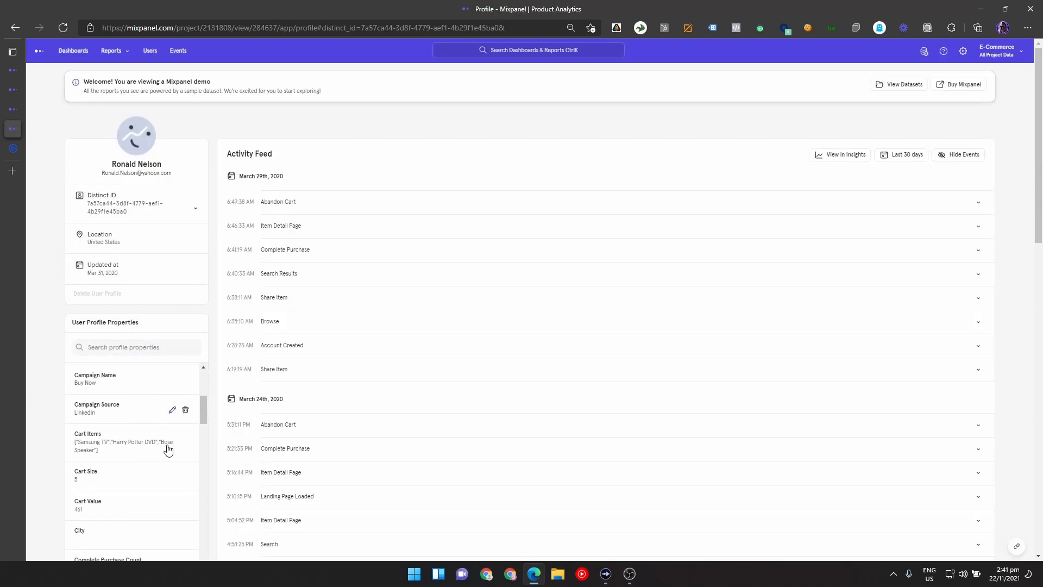
pyautogui.scroll(8, 168, 449)
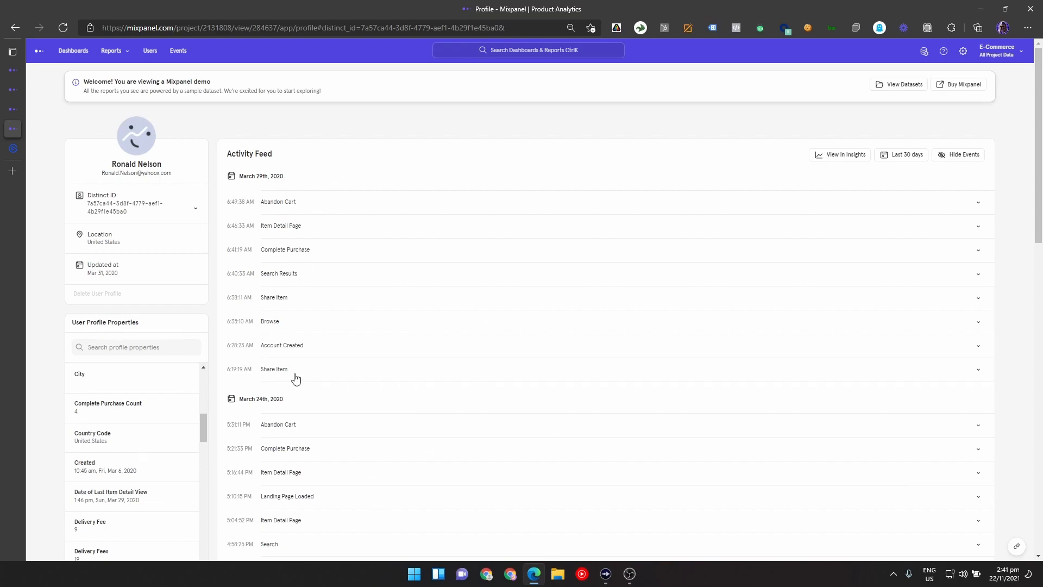
pyautogui.scroll(-4, 163, 434)
pyautogui.scroll(-10, 126, 453)
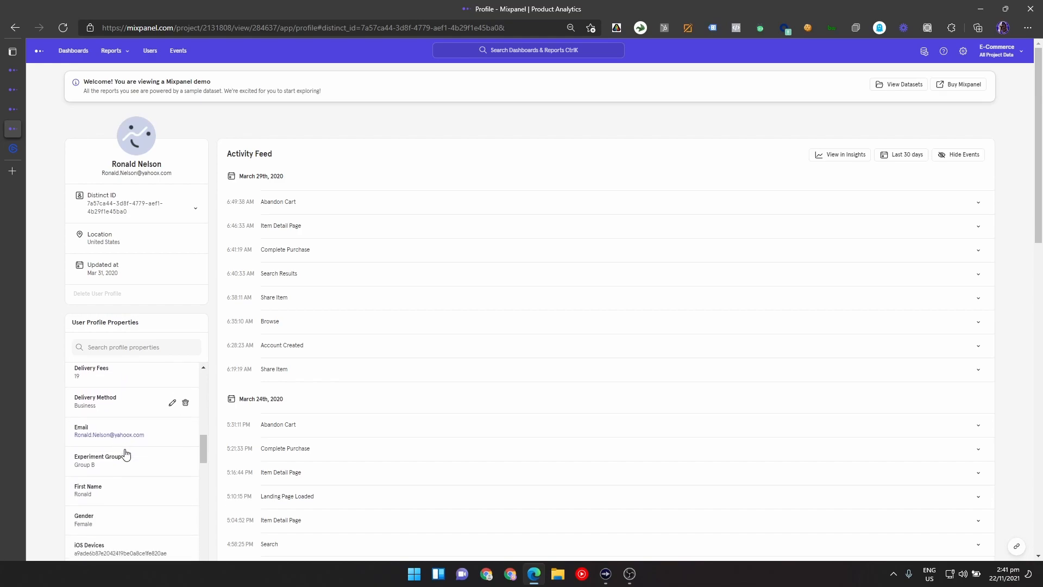
pyautogui.scroll(-2, 133, 454)
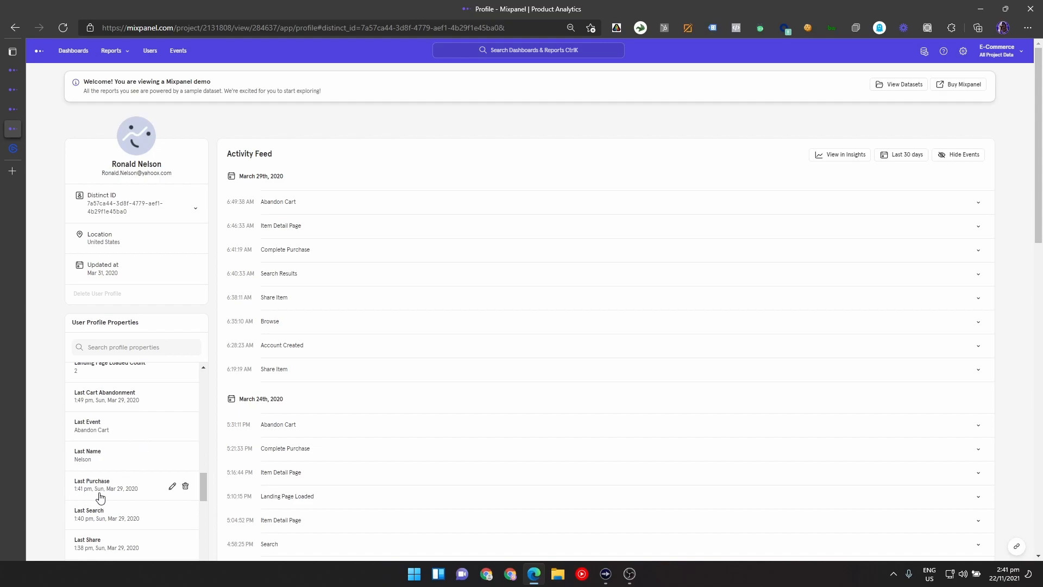
pyautogui.click(14, 28)
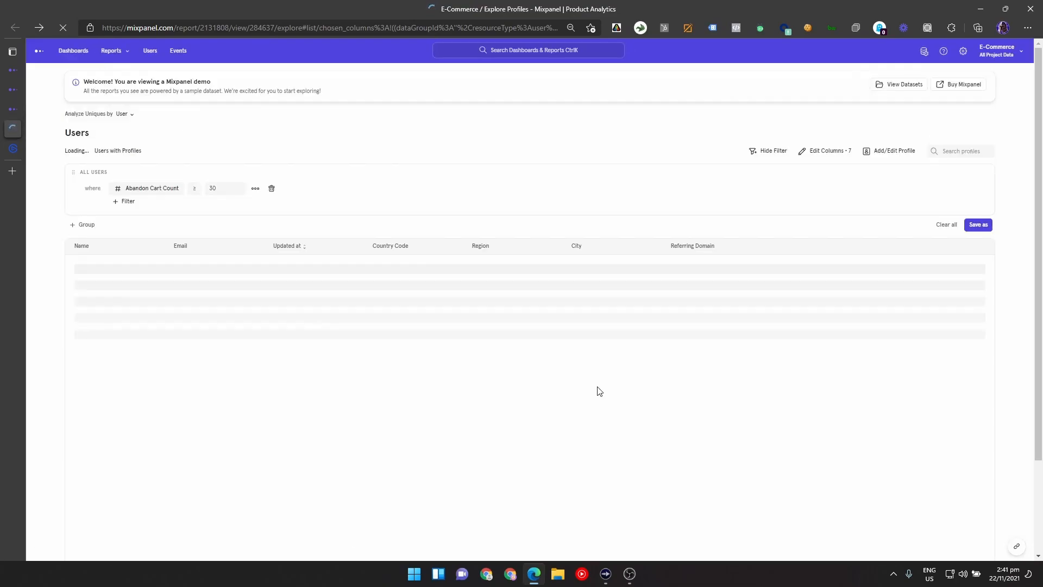
# Step: Return to the Insights report, add a second breakdown by Last Purchase (Month), and widen the Last Purchase column
pyautogui.click(14, 108)
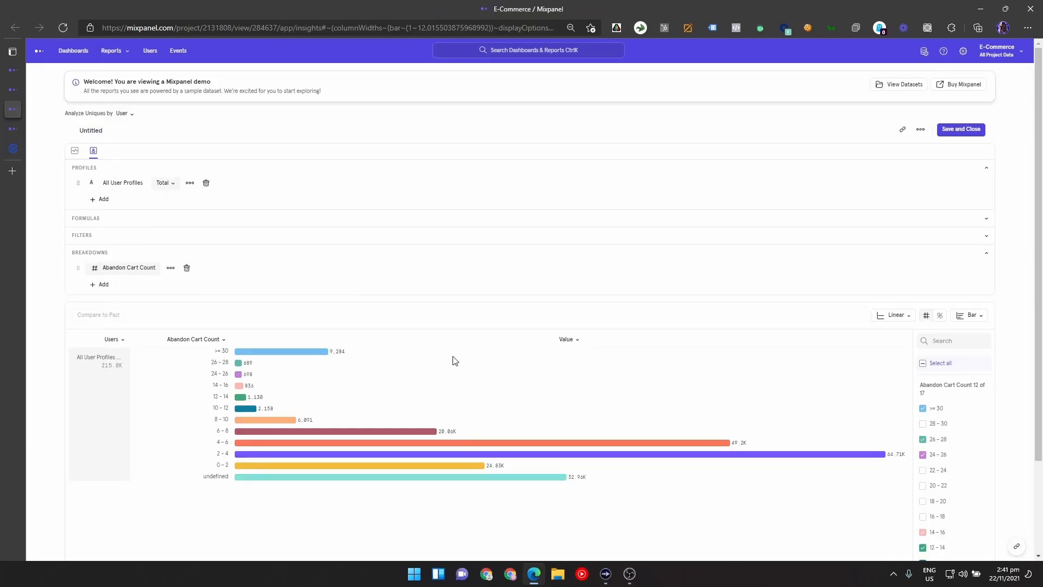
pyautogui.click(100, 286)
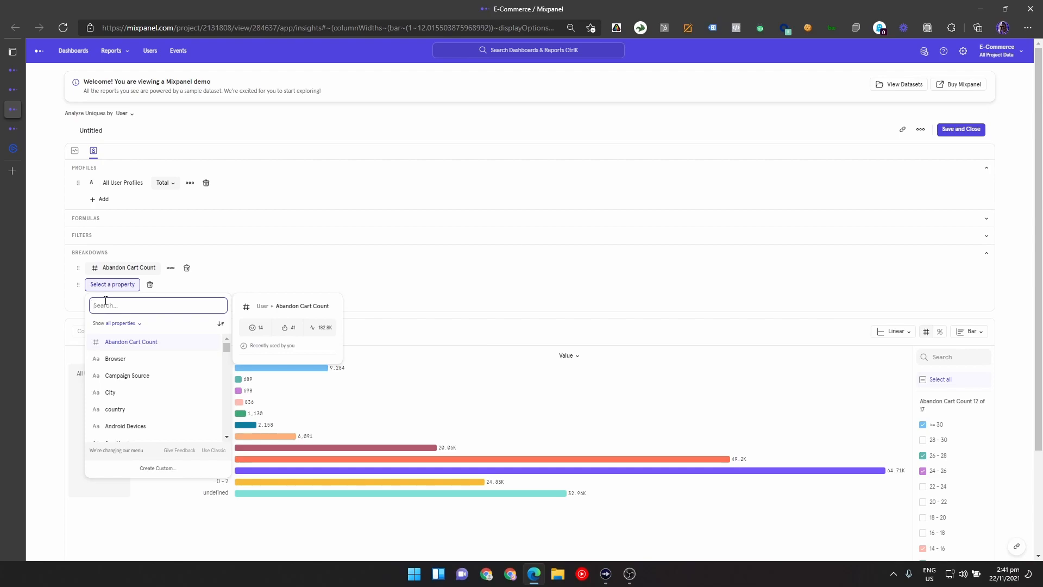
pyautogui.write('last pu')
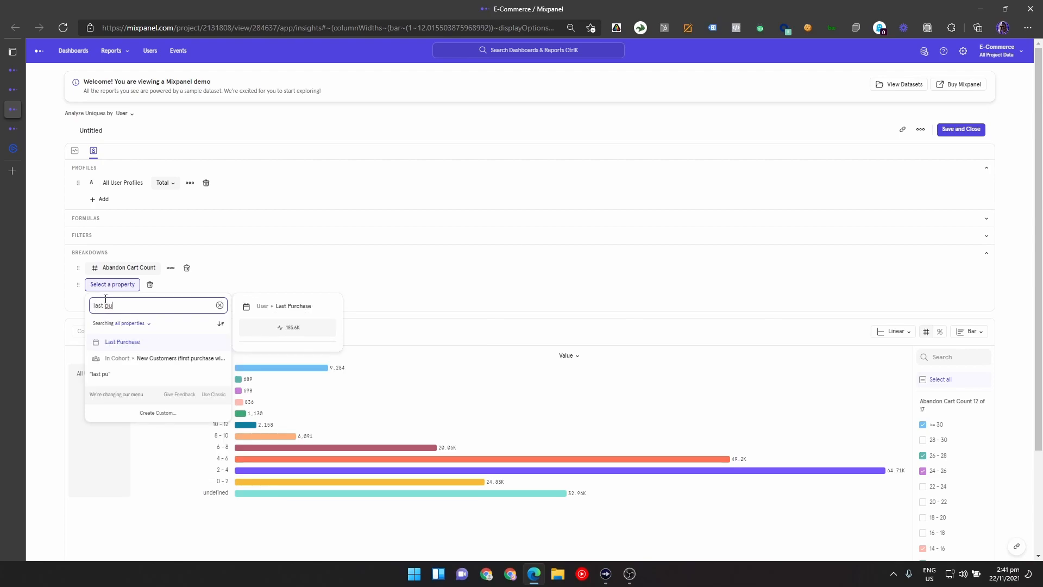
pyautogui.click(114, 344)
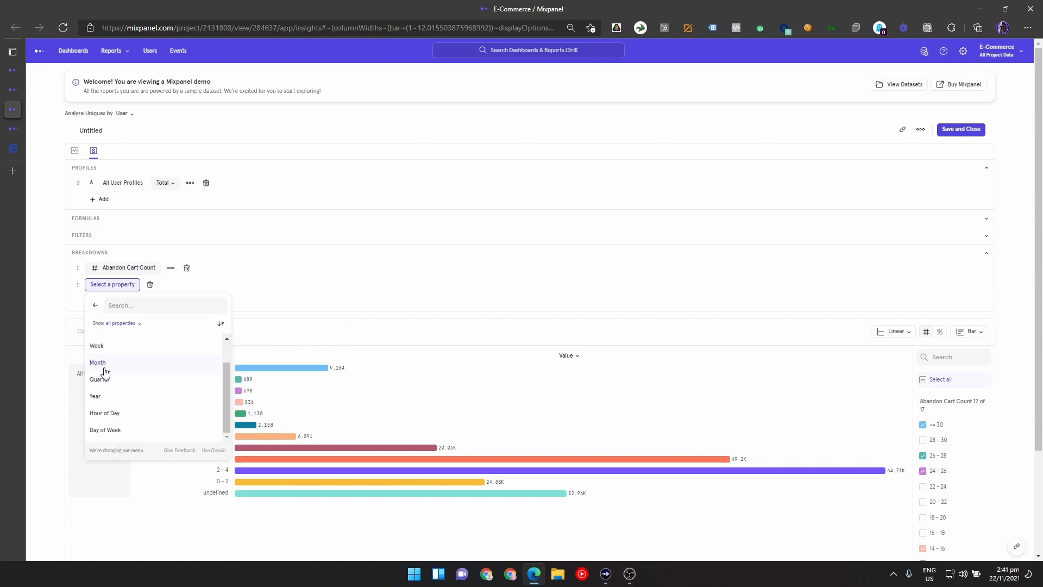
pyautogui.click(142, 391)
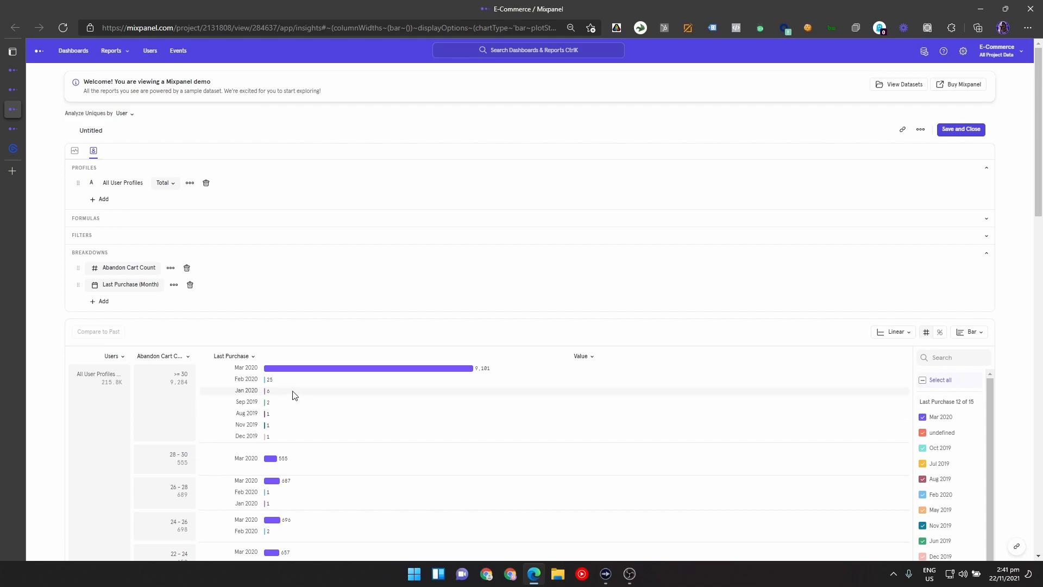
pyautogui.moveTo(263, 395); pyautogui.dragTo(280, 404)
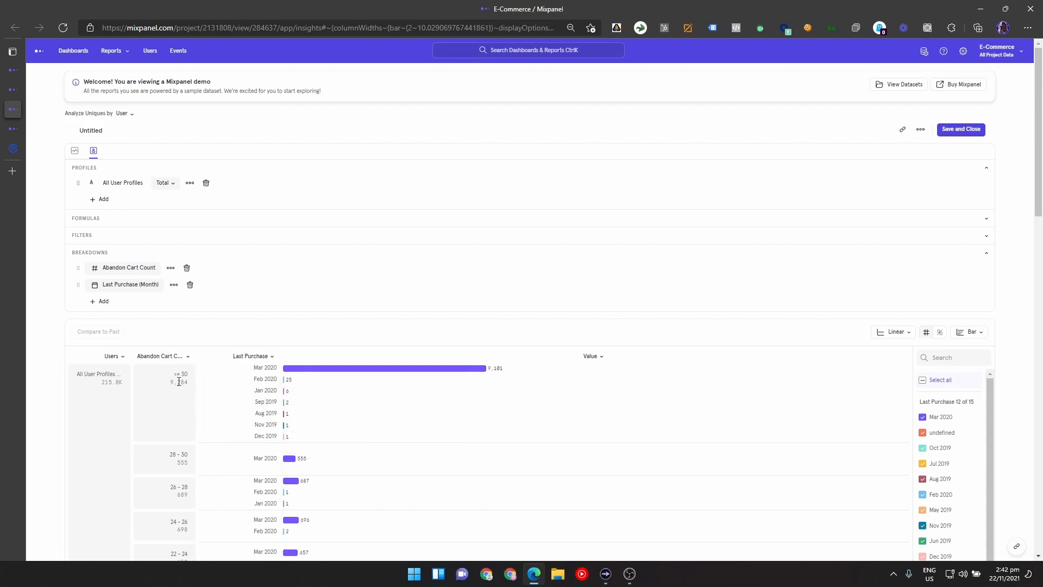
# Step: Filter the report to the Mar 2020 Last Purchase segment within the Abandon Cart Count ">= 30" group
pyautogui.moveTo(258, 368); pyautogui.dragTo(275, 375)
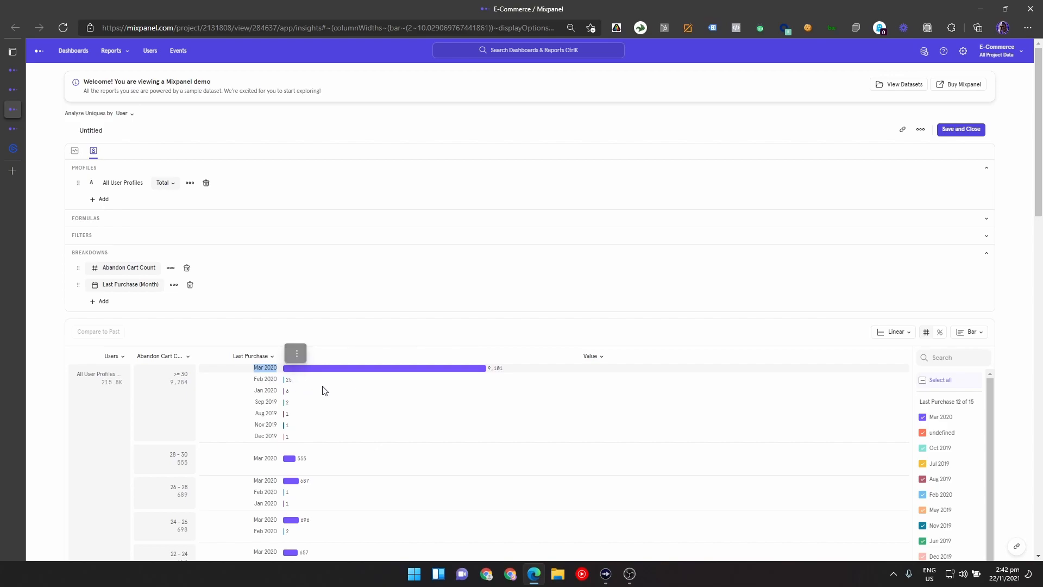
pyautogui.click(299, 354)
pyautogui.click(481, 331)
pyautogui.moveTo(463, 369)
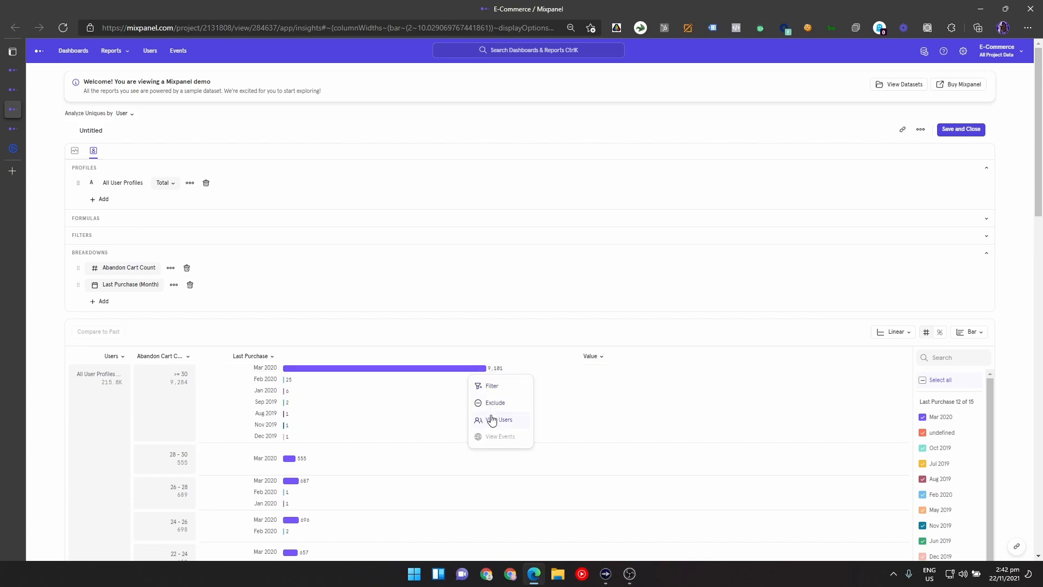
pyautogui.click(492, 386)
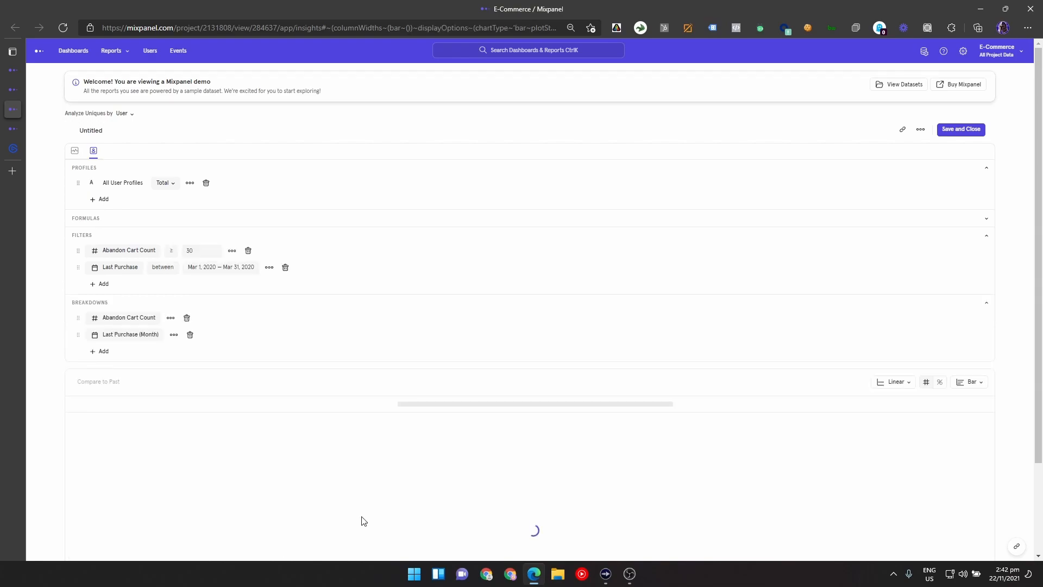
# Step: Remove the Abandon Cart Count and Last Purchase (Month) breakdowns from the filtered report
pyautogui.scroll(-2, 396, 373)
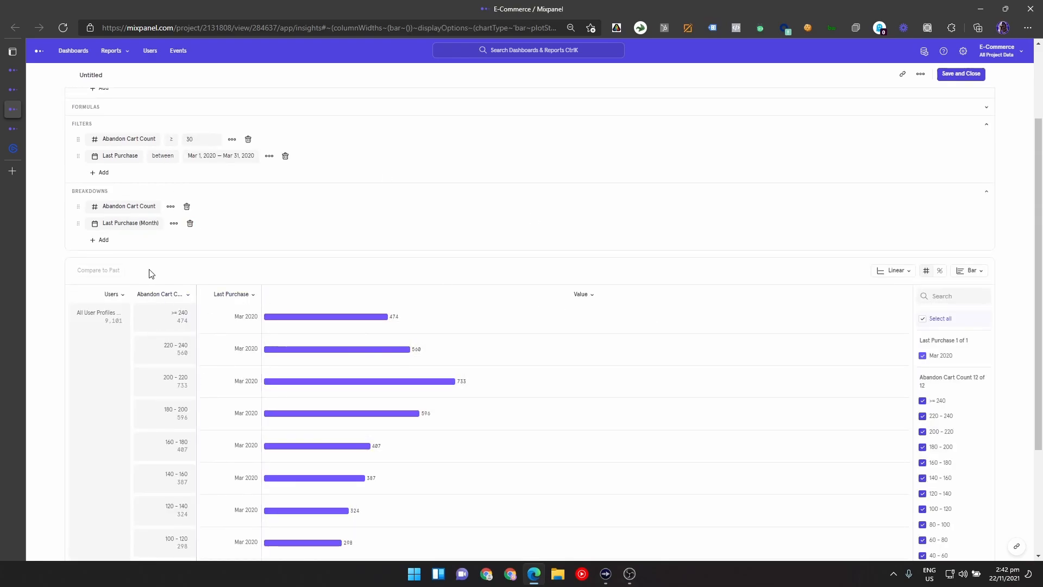
pyautogui.click(187, 209)
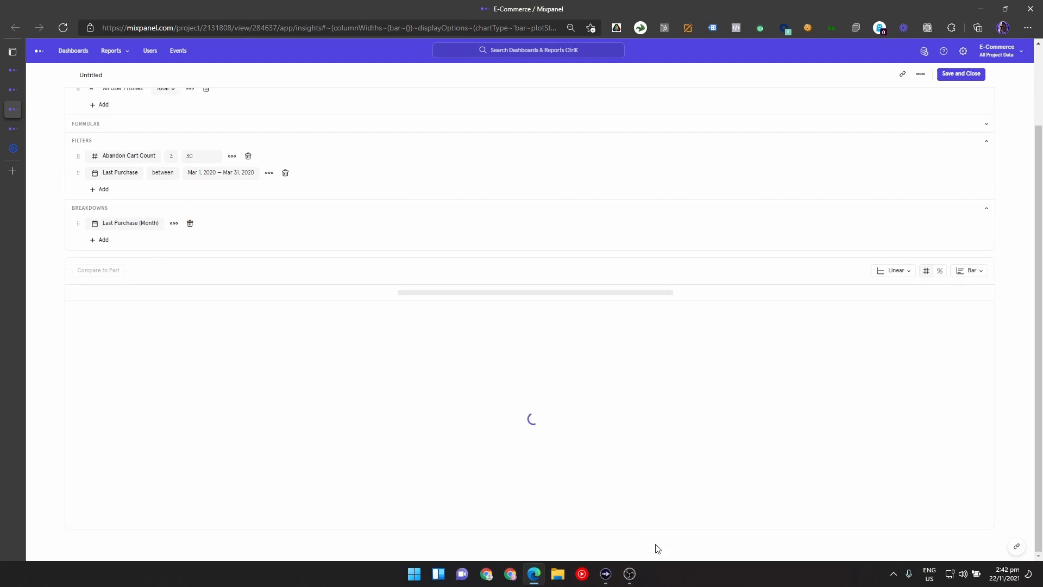
pyautogui.click(191, 156)
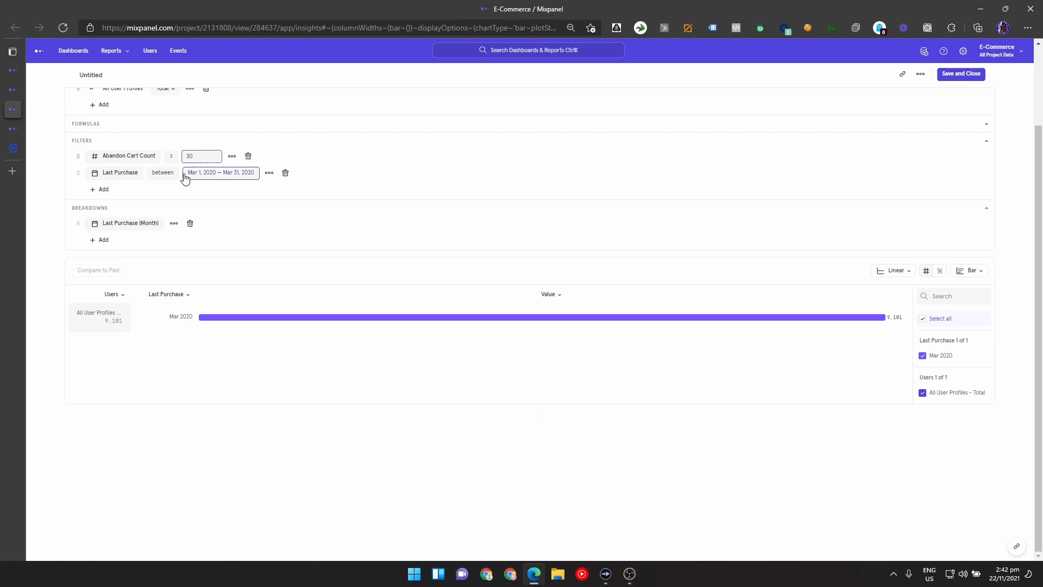
pyautogui.click(102, 240)
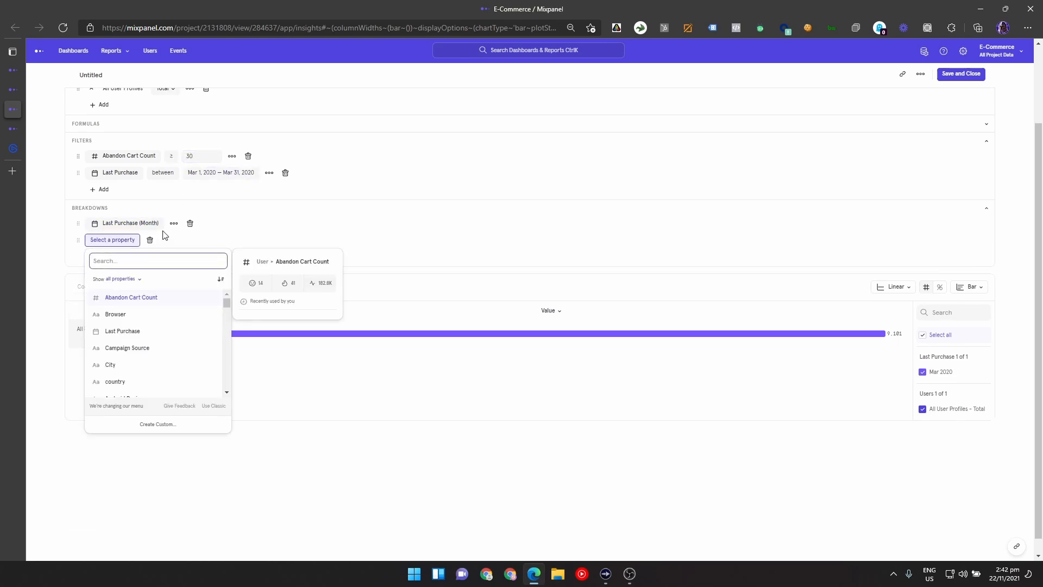
pyautogui.click(190, 225)
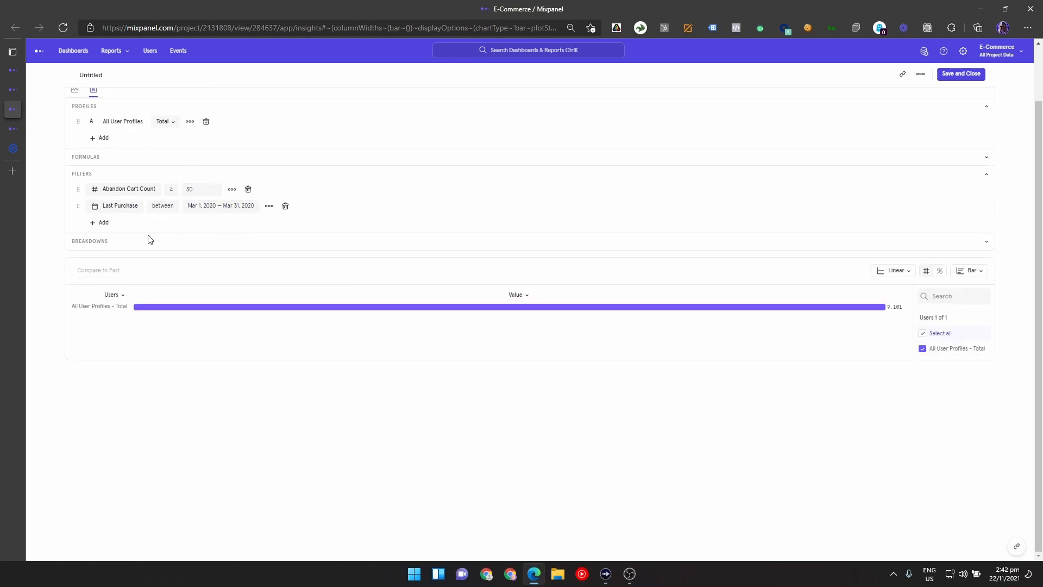
# Step: Break down the filtered profiles by iOS Devices and widen the segment label column
pyautogui.click(113, 224)
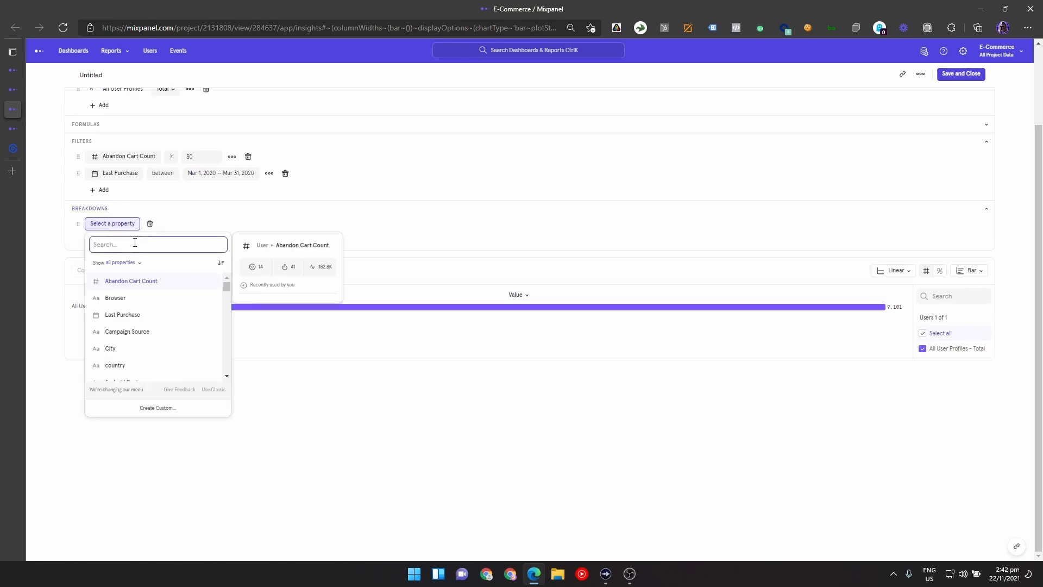
pyautogui.write('devi')
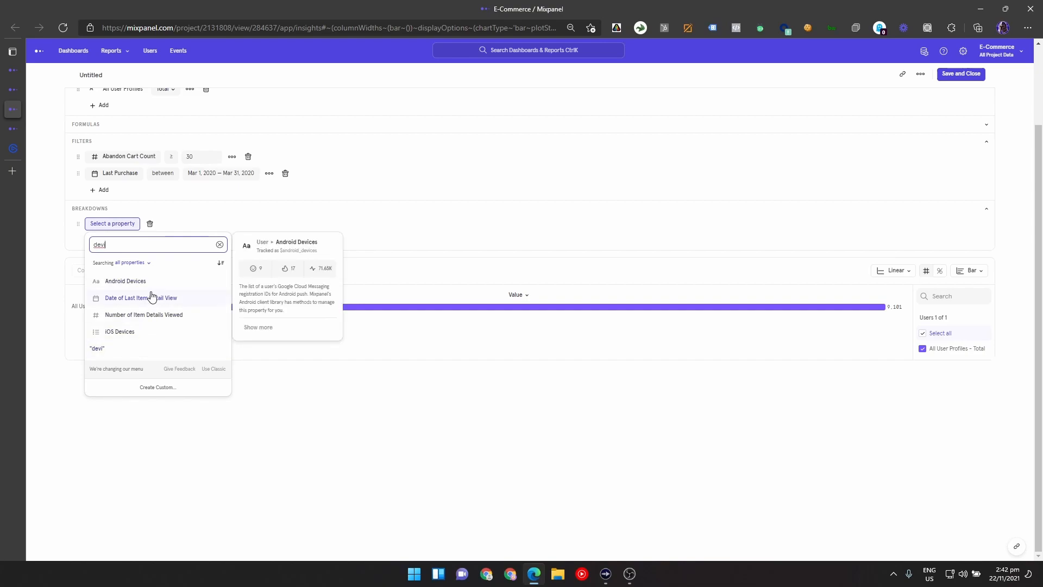
pyautogui.click(130, 333)
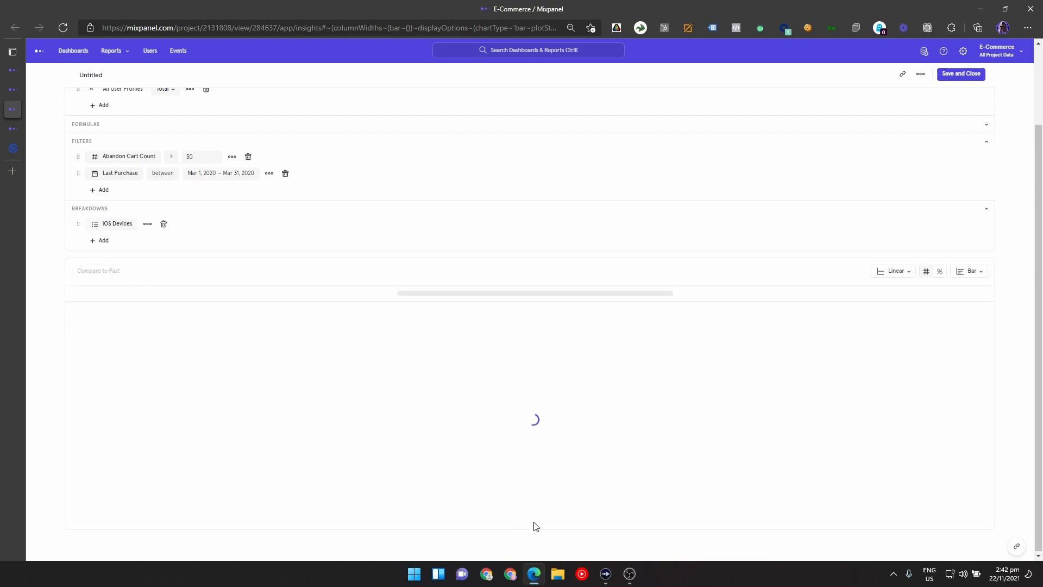
pyautogui.moveTo(196, 367); pyautogui.dragTo(260, 367)
# Step: Change the breakdown property to Browser and widen the Browser column
pyautogui.click(117, 223)
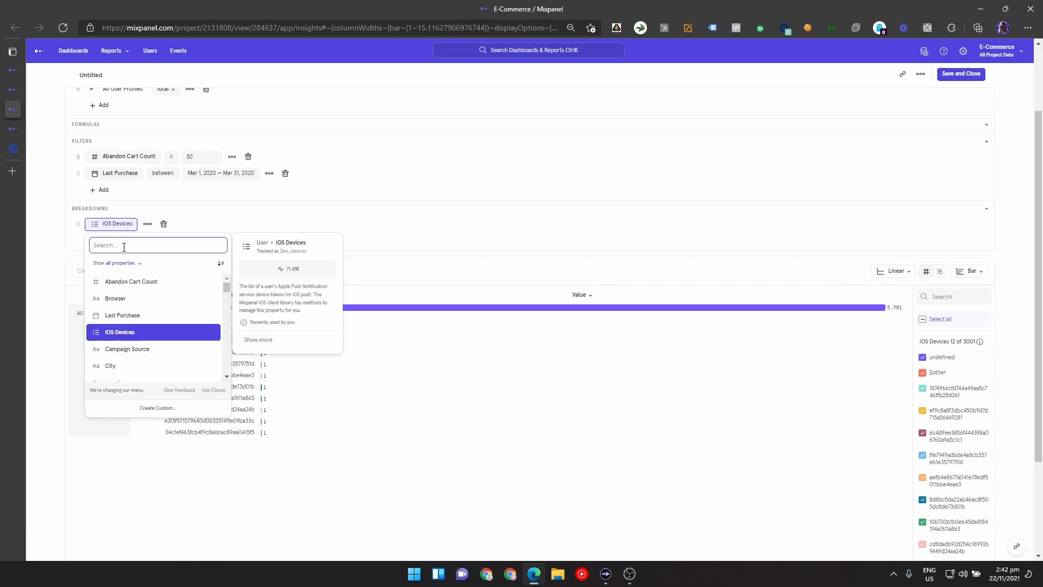
pyautogui.click(135, 298)
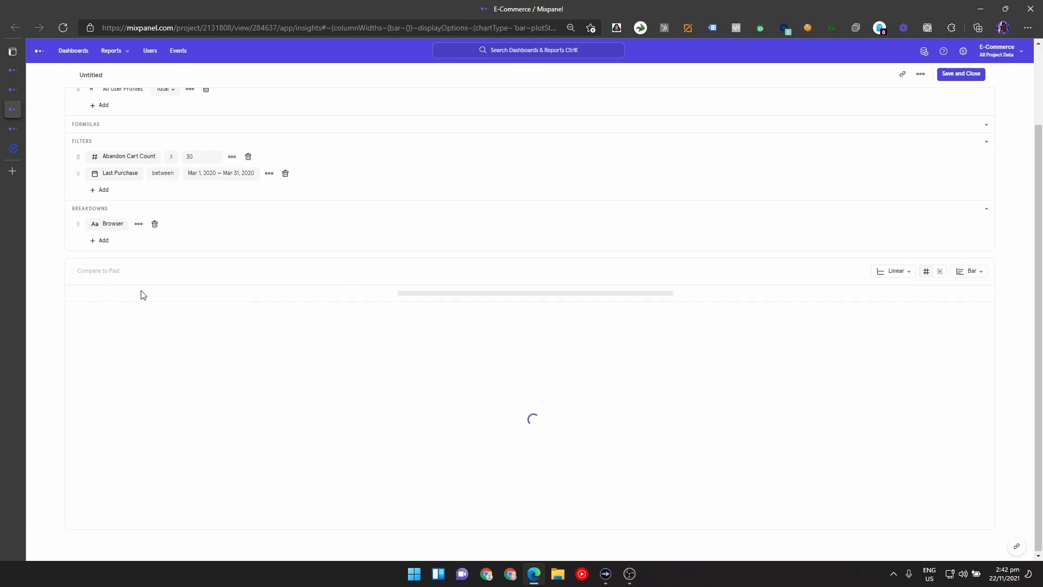
pyautogui.moveTo(197, 324); pyautogui.dragTo(225, 324)
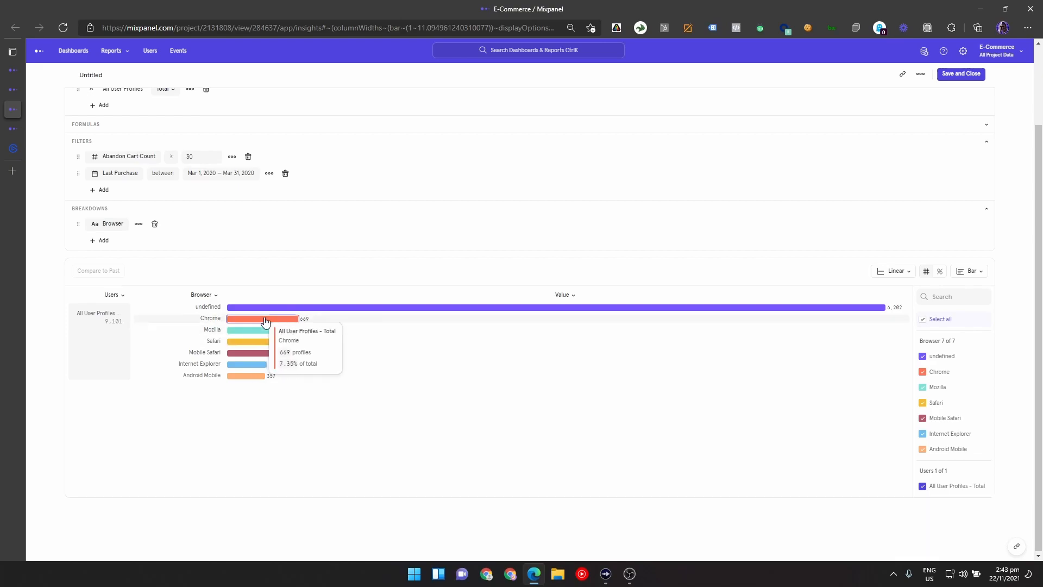
# Step: Change the breakdown property from Browser to City
pyautogui.click(112, 225)
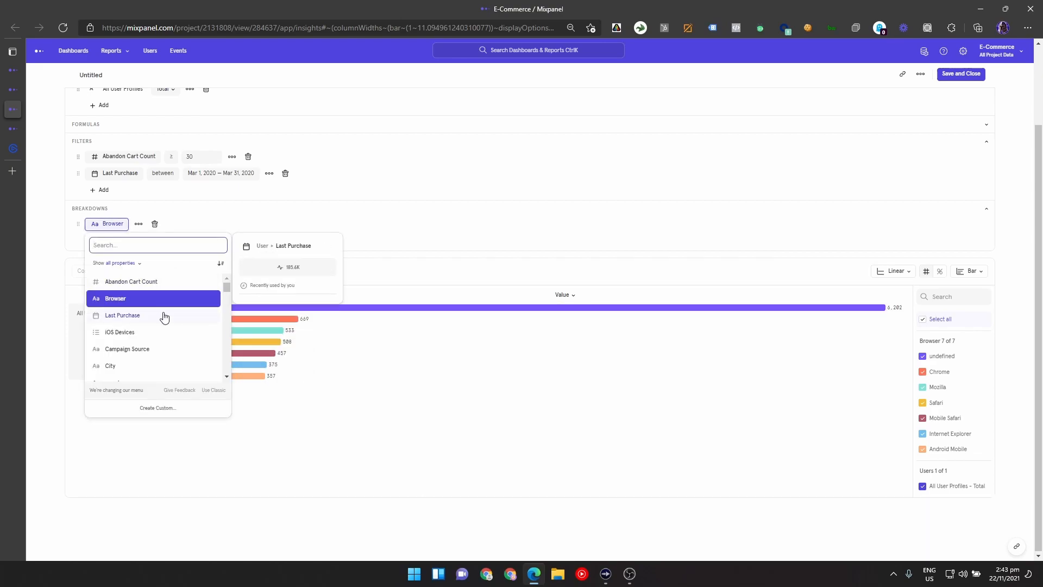
pyautogui.scroll(-3, 163, 317)
pyautogui.click(156, 286)
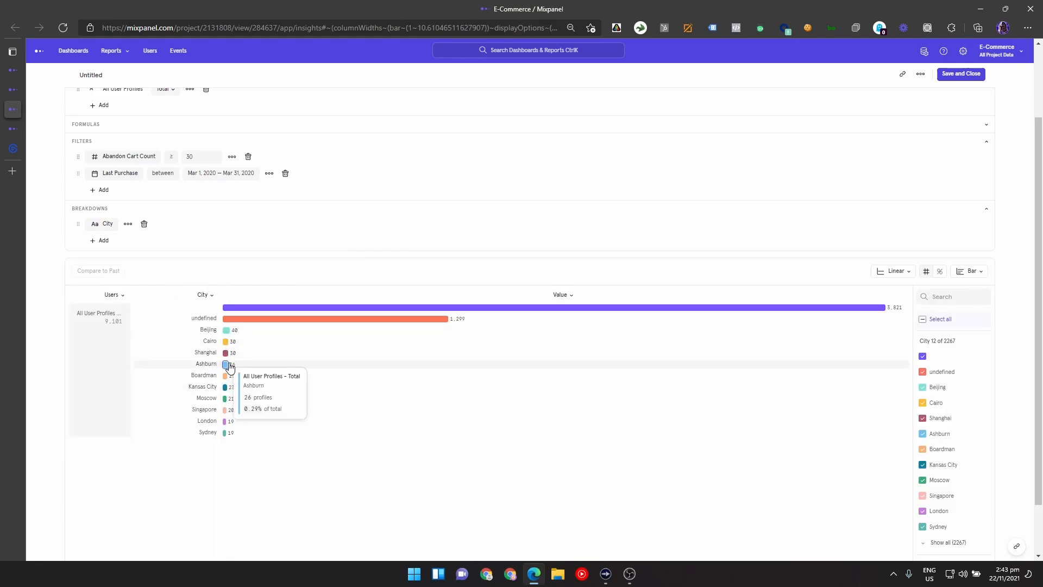
# Step: Change the breakdown to Country Code and filter the report to the United States segment
pyautogui.click(103, 225)
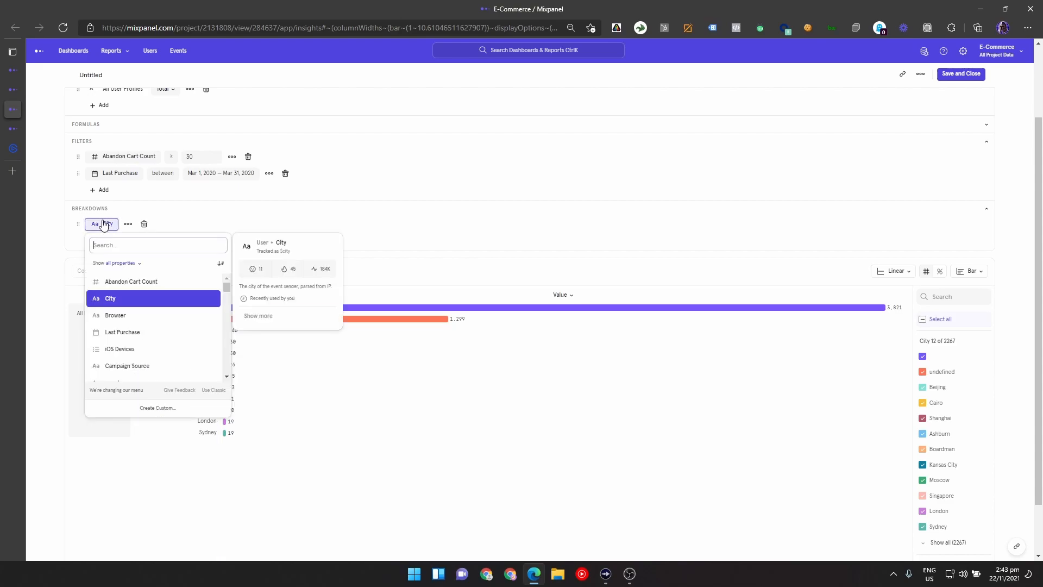
pyautogui.write('coun')
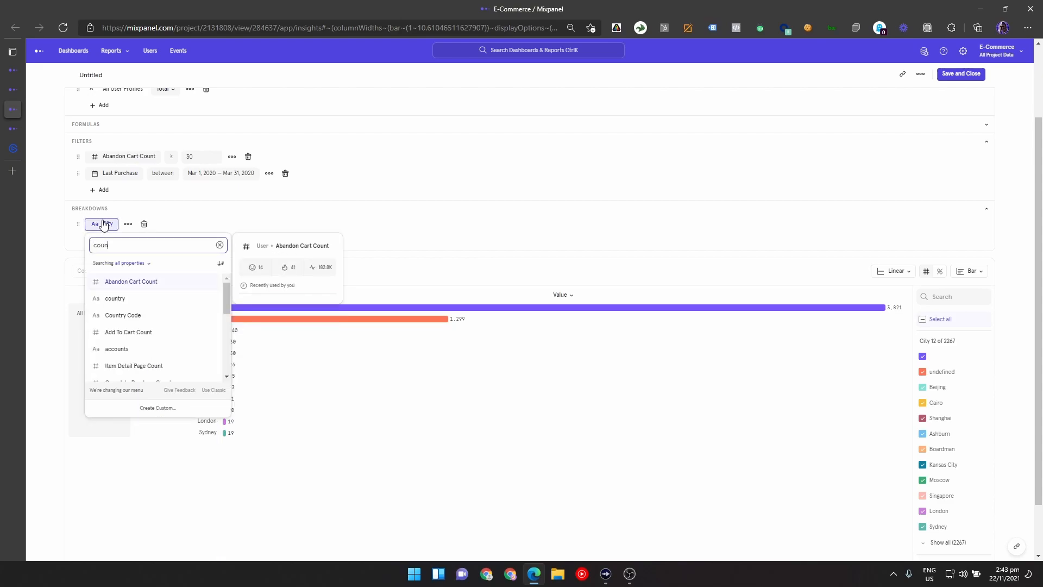
pyautogui.click(145, 314)
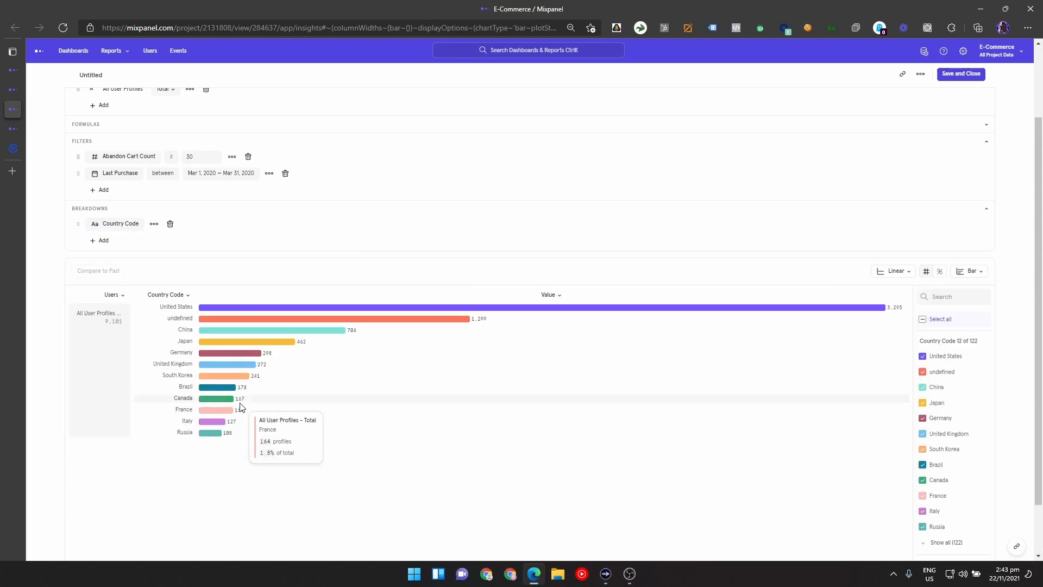
pyautogui.click(216, 319)
pyautogui.click(265, 330)
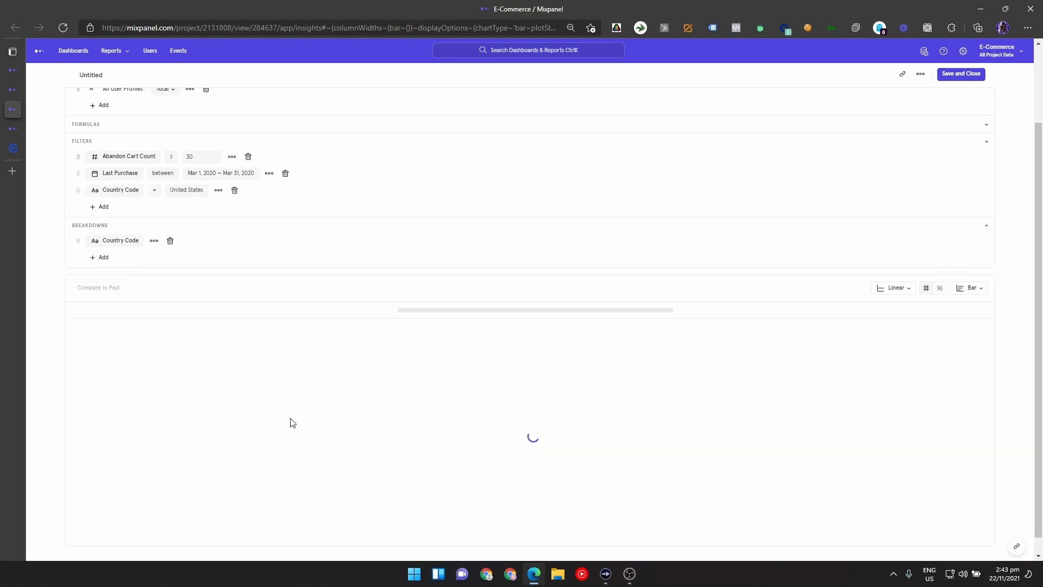
# Step: Replace the Country Code breakdown with Platform and inspect the iOS bar's details
pyautogui.click(170, 242)
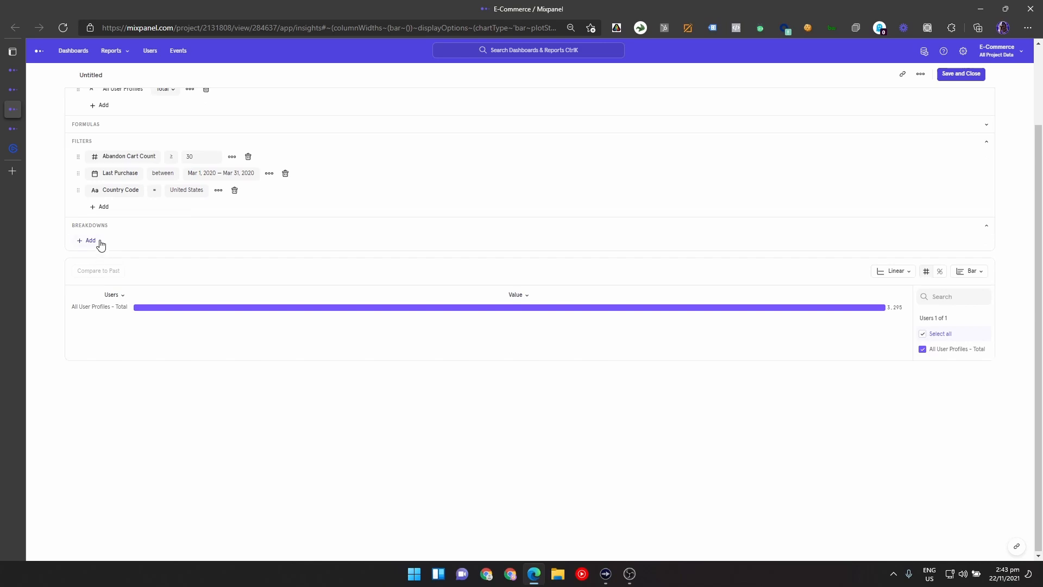
pyautogui.click(100, 242)
pyautogui.scroll(-3, 149, 354)
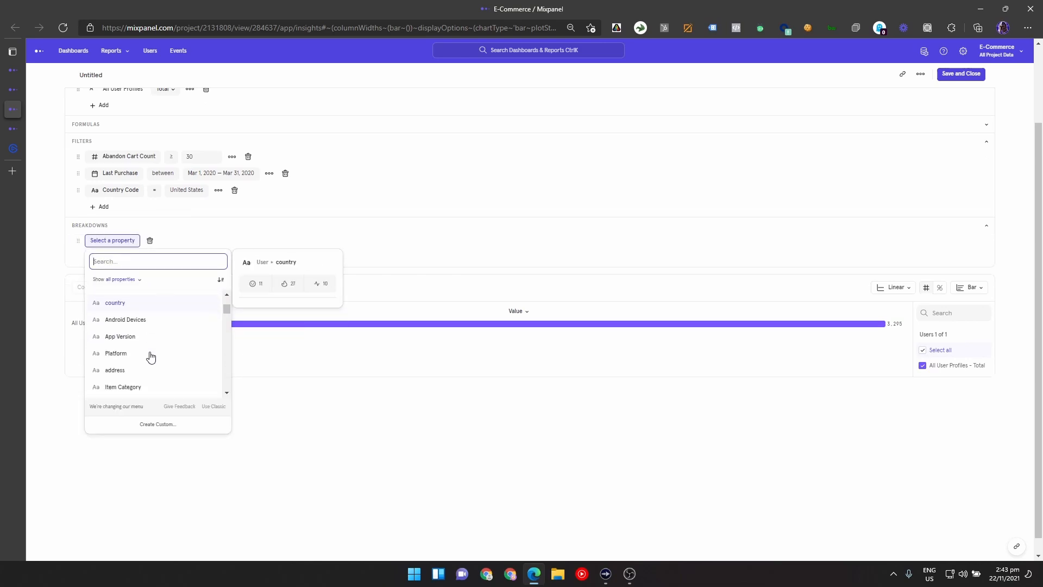
pyautogui.scroll(-1, 152, 353)
pyautogui.click(163, 340)
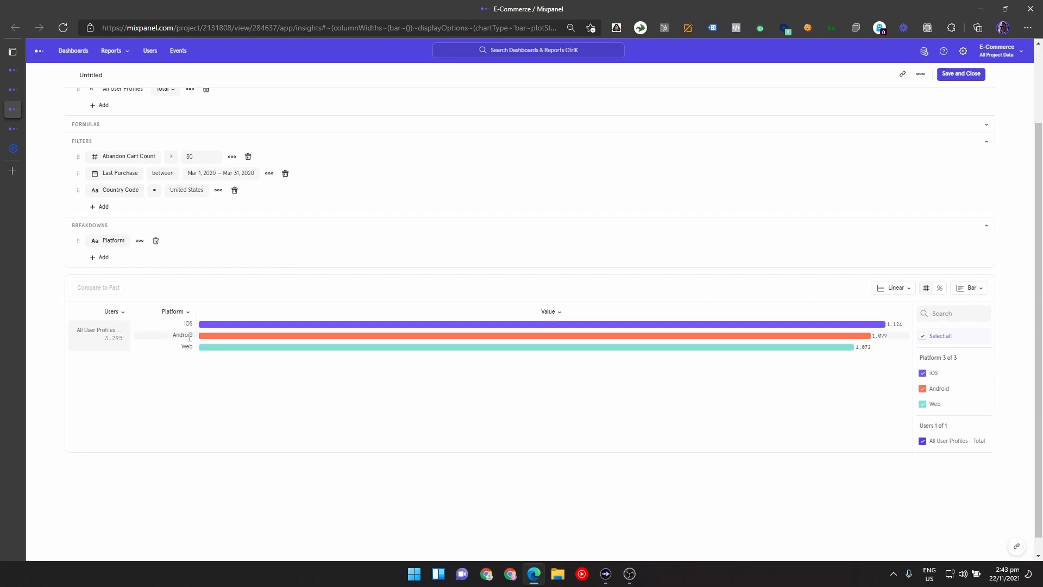
pyautogui.moveTo(213, 331)
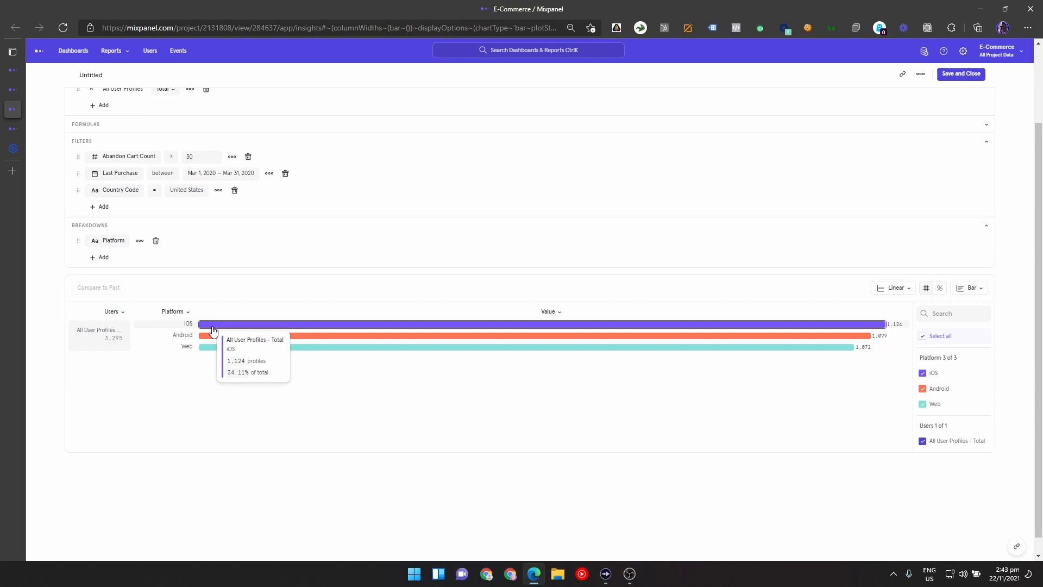
# Step: Add Total Charge as a second breakdown below Platform and sort the chart by Total Charge in descending order
pyautogui.click(100, 258)
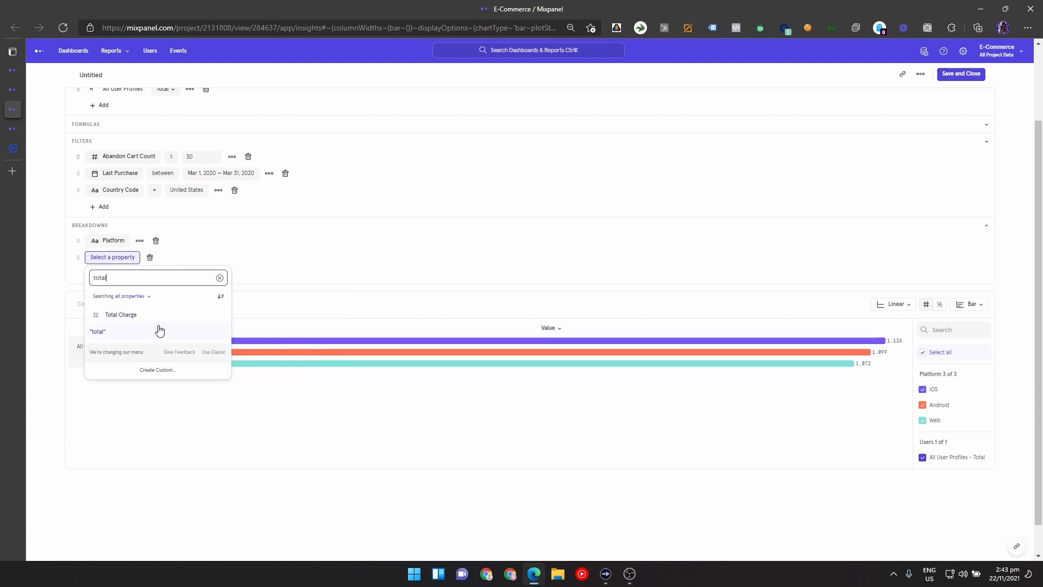
pyautogui.click(161, 316)
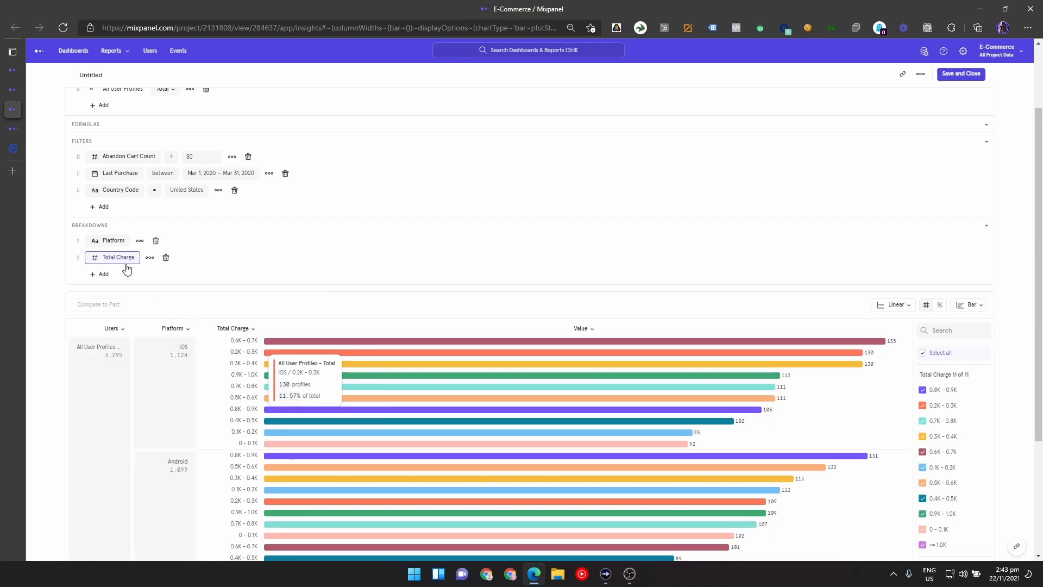
pyautogui.scroll(-3, 302, 386)
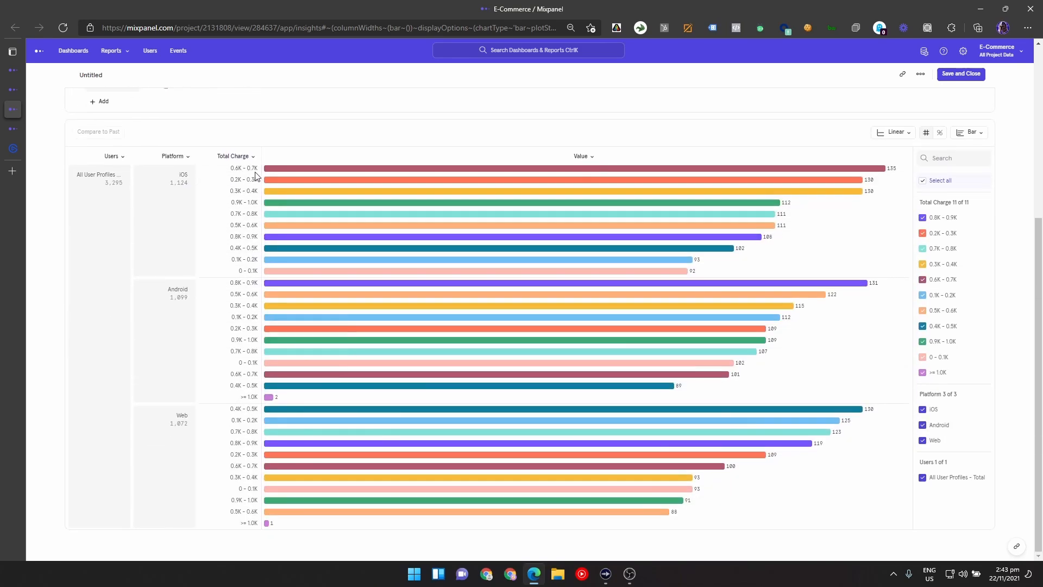
pyautogui.click(250, 156)
pyautogui.click(254, 193)
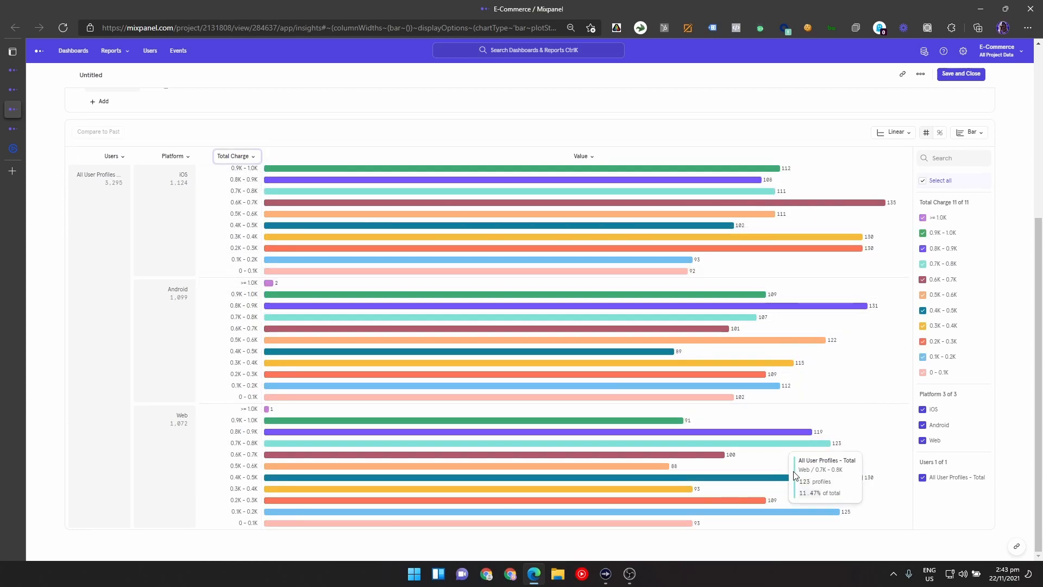
# Step: Start customizing the Total Charge breakdown's range and set its interval size to 1000
pyautogui.scroll(4, 312, 478)
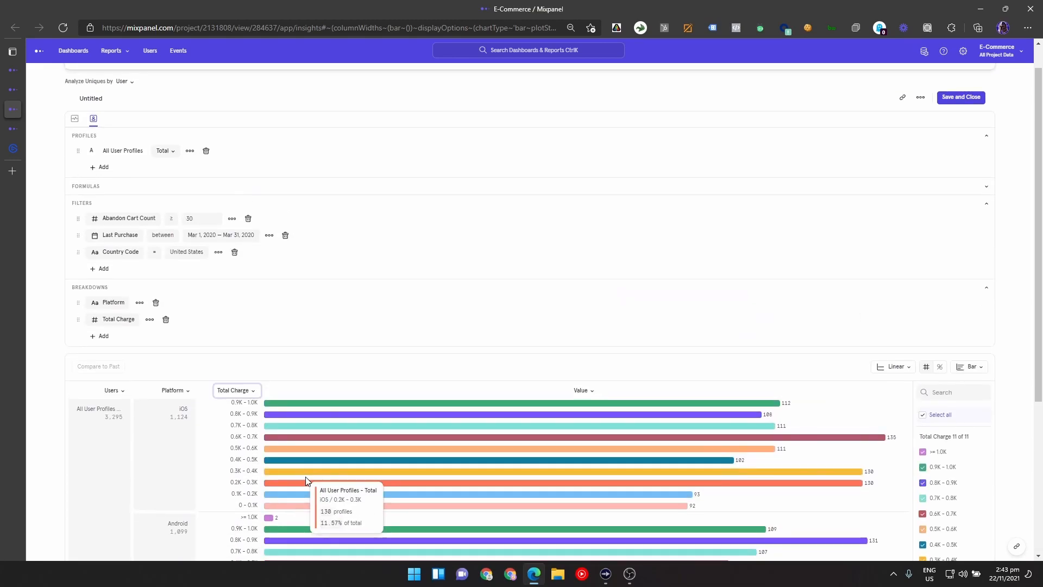
pyautogui.scroll(-4, 217, 382)
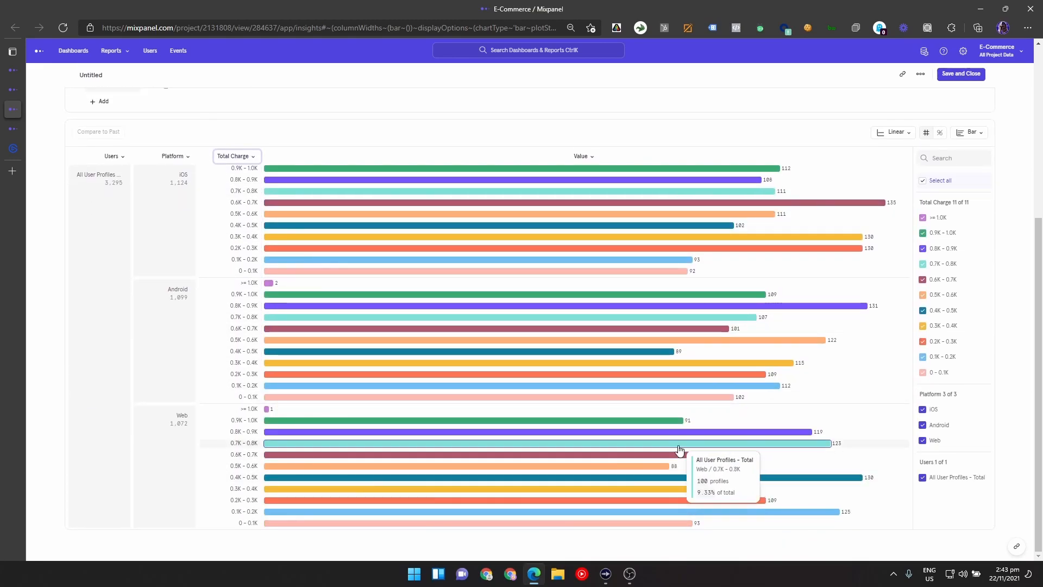
pyautogui.scroll(5, 233, 375)
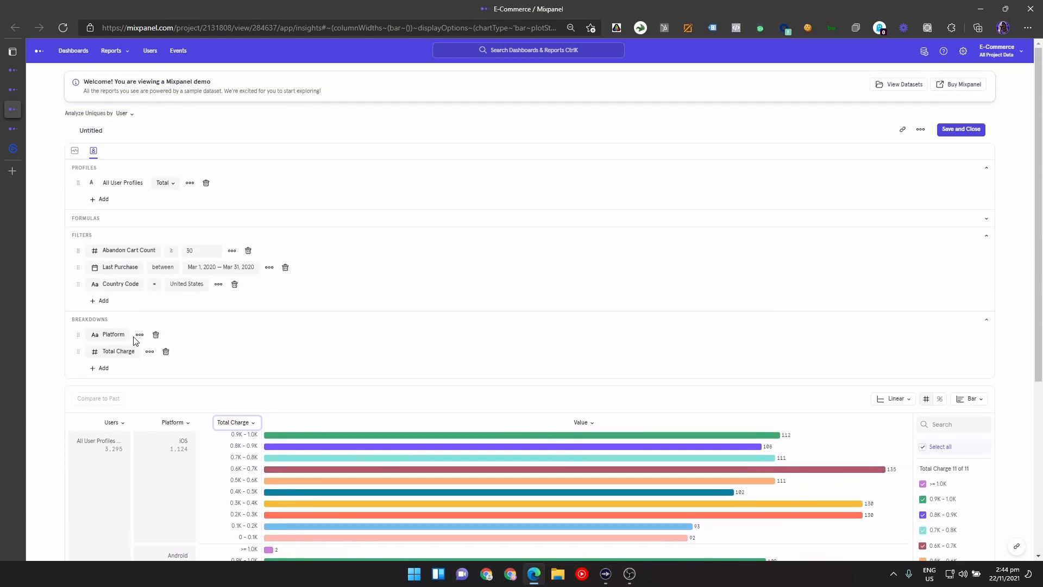
pyautogui.click(150, 351)
pyautogui.click(197, 430)
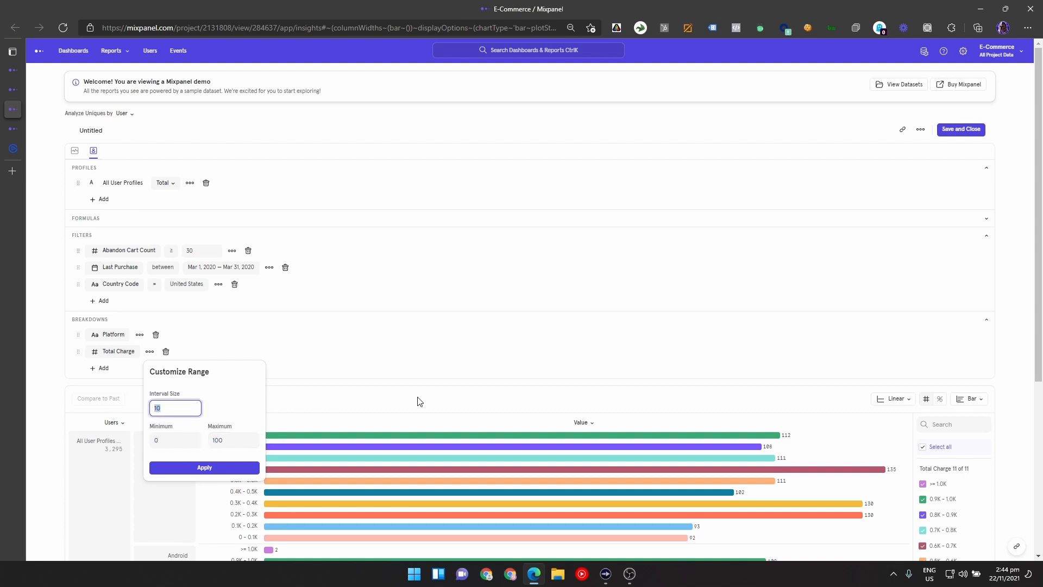
pyautogui.scroll(-1, 418, 401)
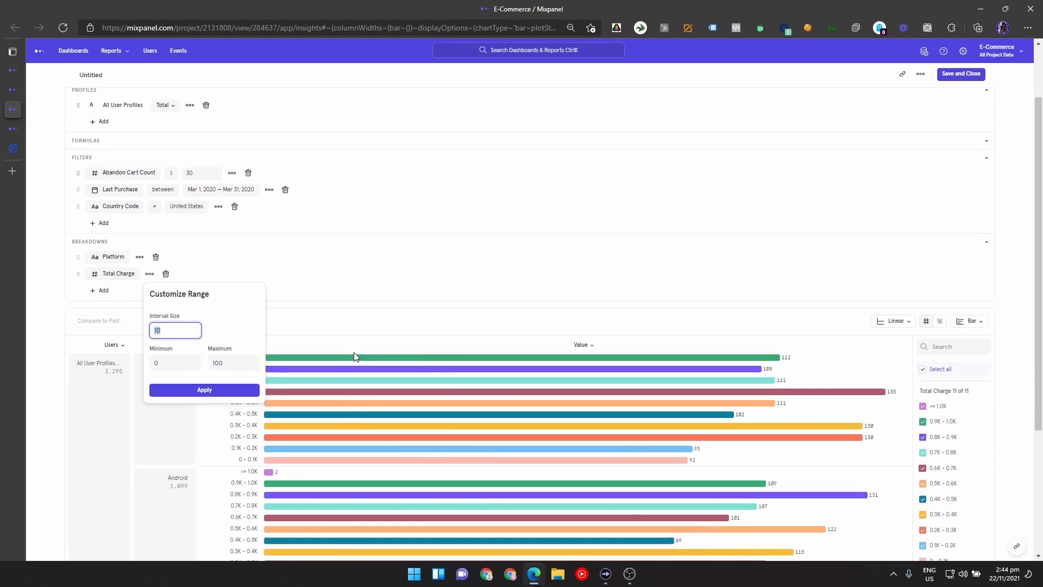
pyautogui.write('100')
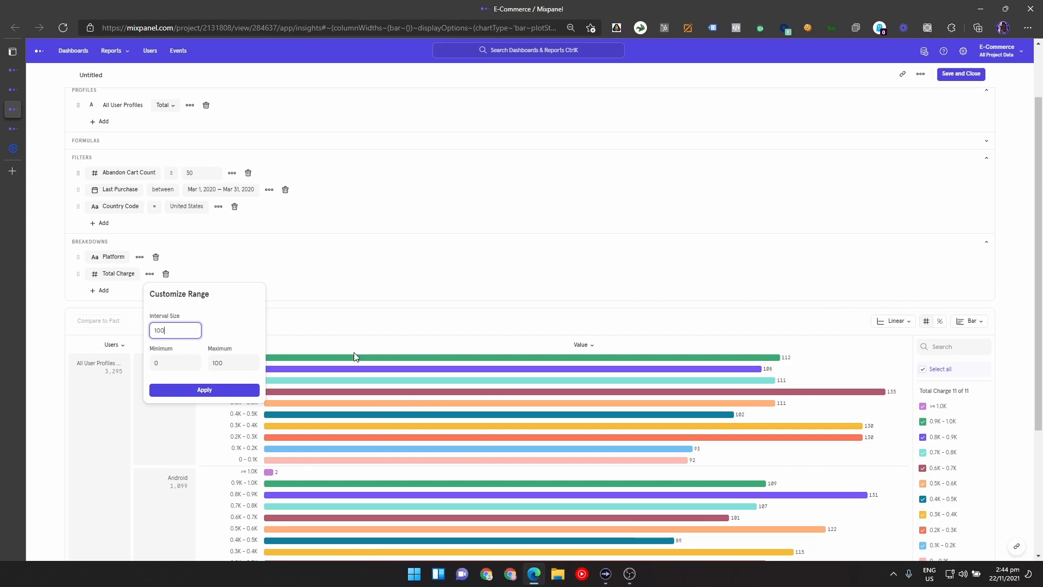
pyautogui.write('0')
# Step: Set the custom range's maximum to 1000 and apply it to the Total Charge breakdown
pyautogui.click(232, 359)
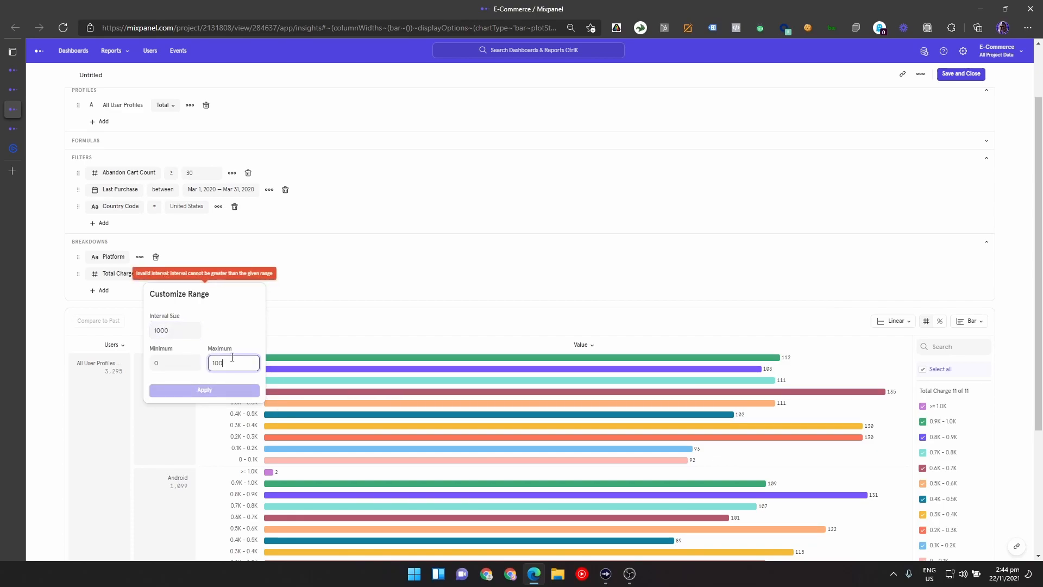
pyautogui.write('0')
pyautogui.press('BackSpace')
pyautogui.press('BackSpace')
pyautogui.press('BackSpace')
pyautogui.press('BackSpace')
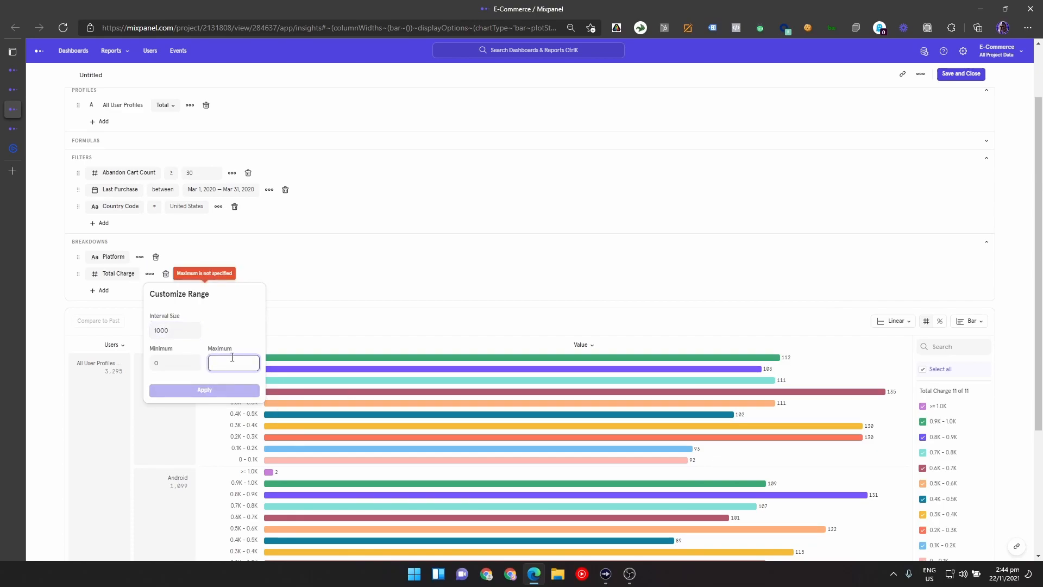
pyautogui.write('2000')
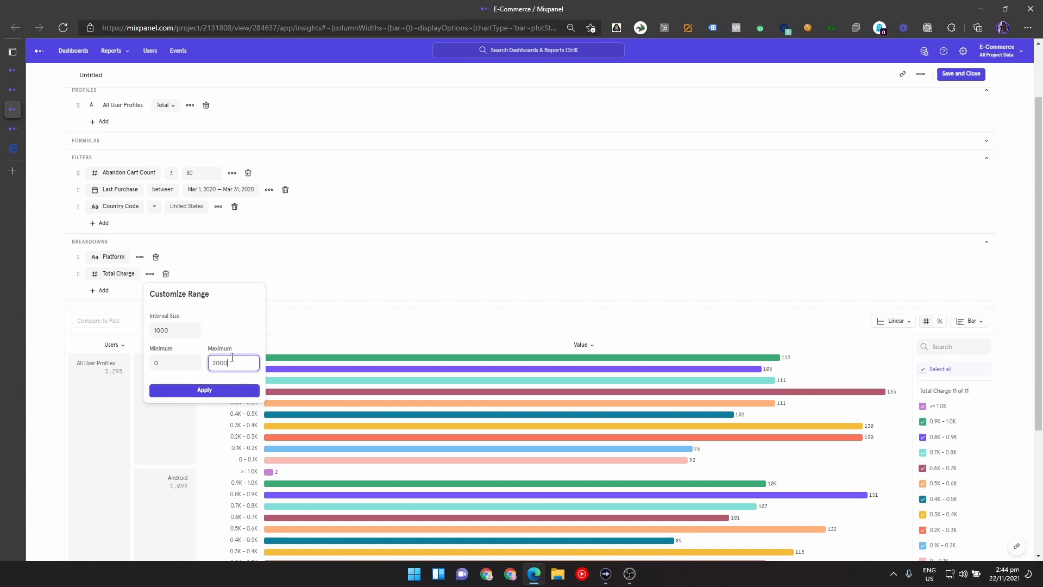
pyautogui.press('BackSpace')
pyautogui.press('BackSpace')
pyautogui.press('BackSpace')
pyautogui.press('BackSpace')
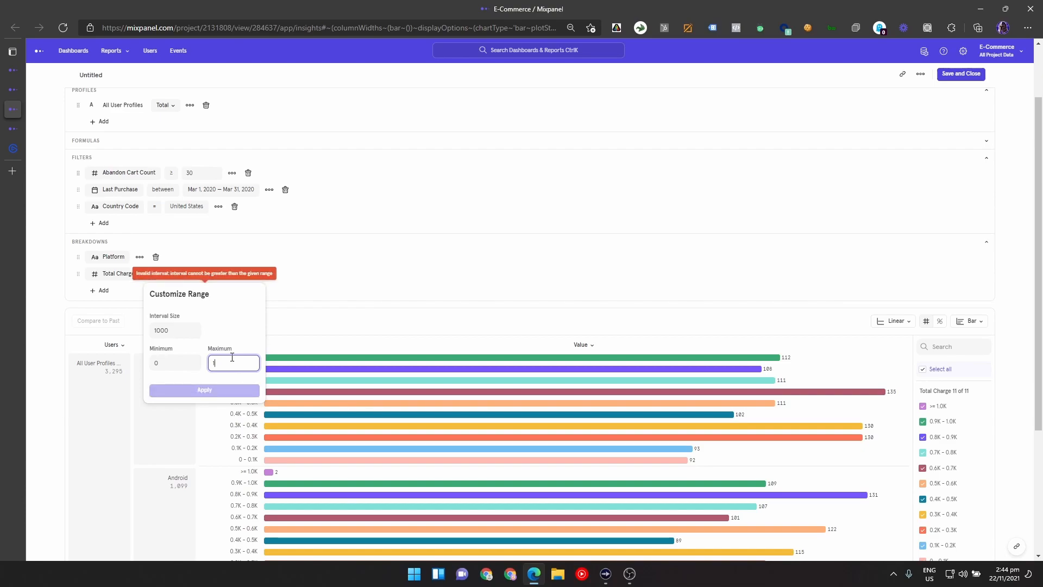
pyautogui.write('1000')
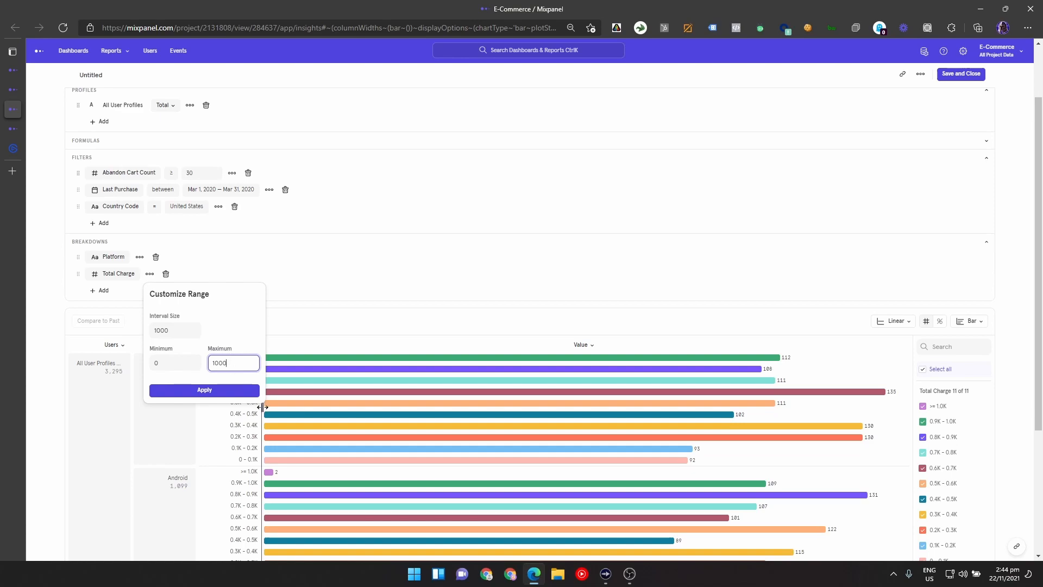
pyautogui.click(239, 390)
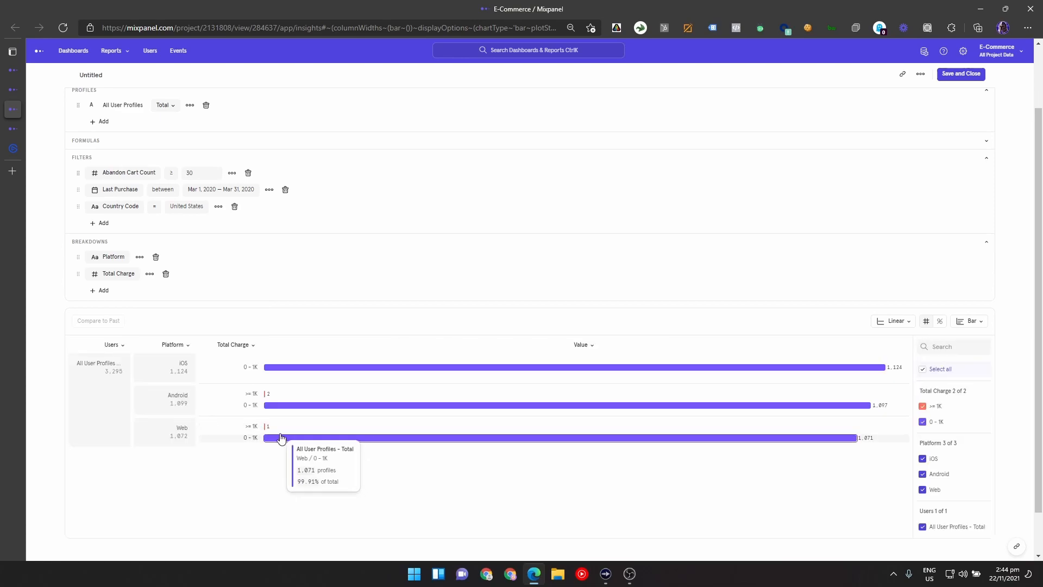
# Step: Try excluding the 0–1K Total Charge segment from the iOS bar, and remove the resulting Total Charge filter
pyautogui.moveTo(267, 397)
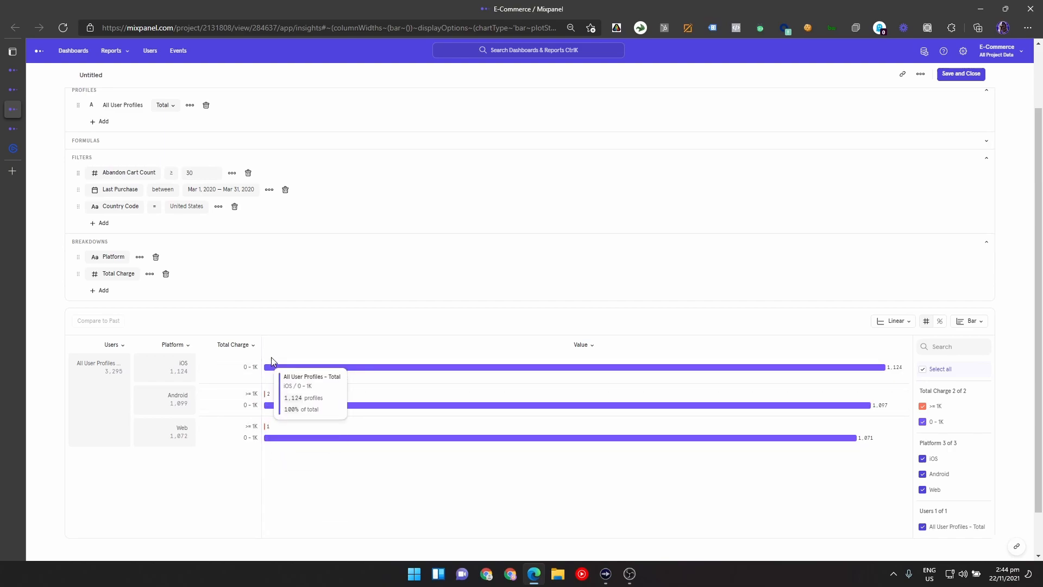
pyautogui.click(267, 396)
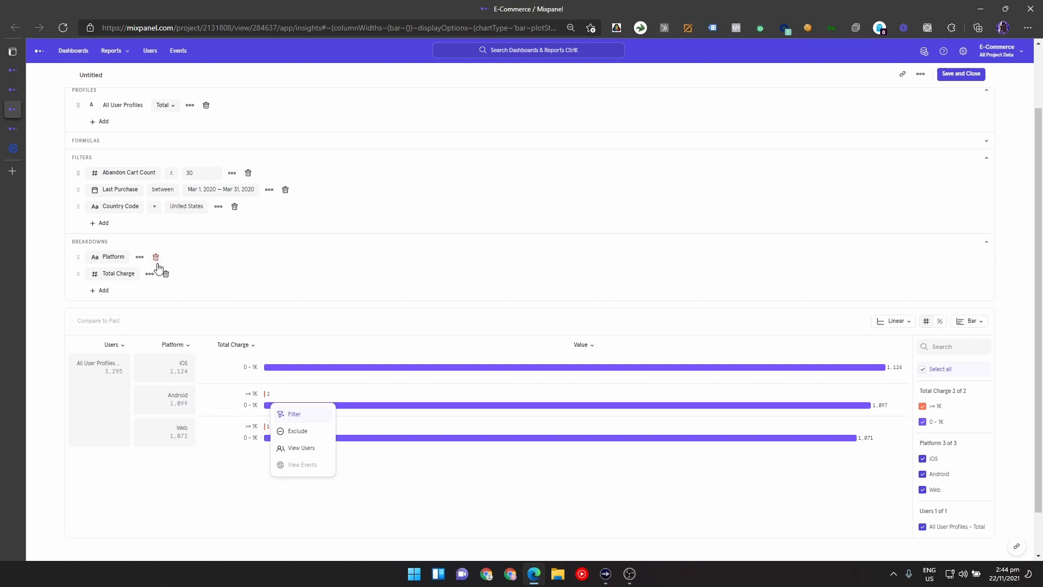
pyautogui.click(190, 519)
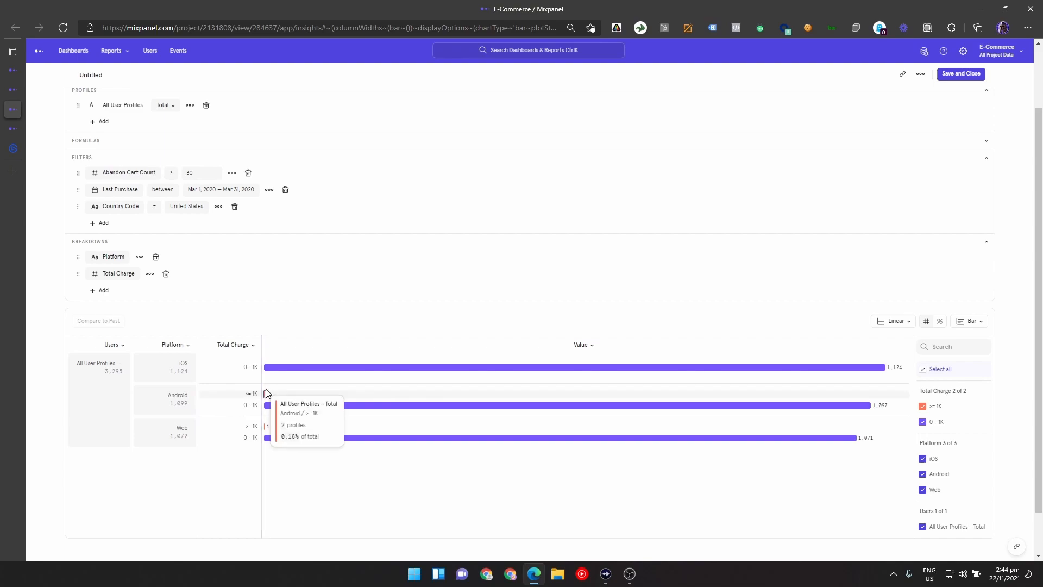
pyautogui.click(265, 367)
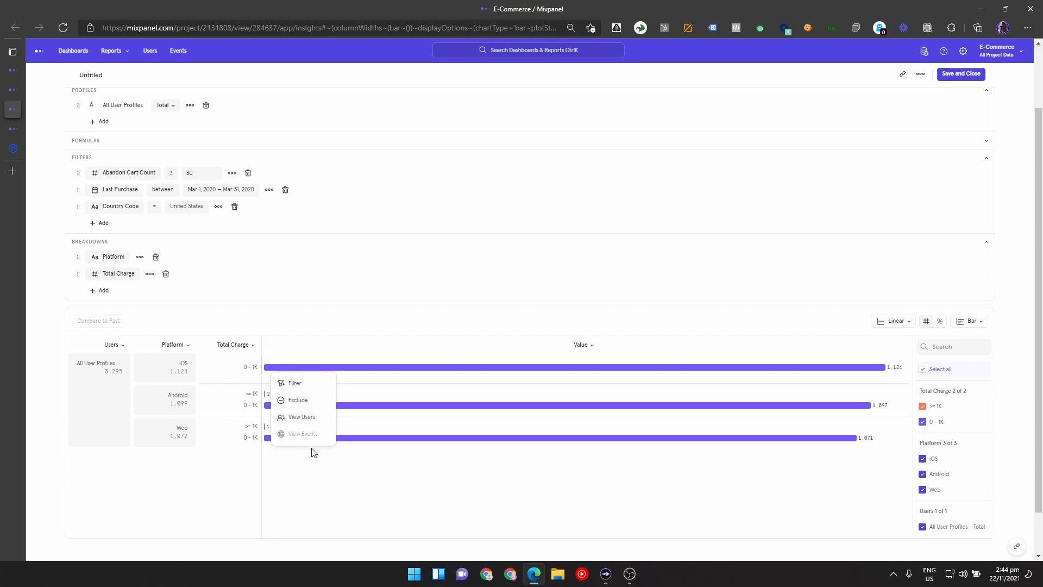
pyautogui.click(298, 400)
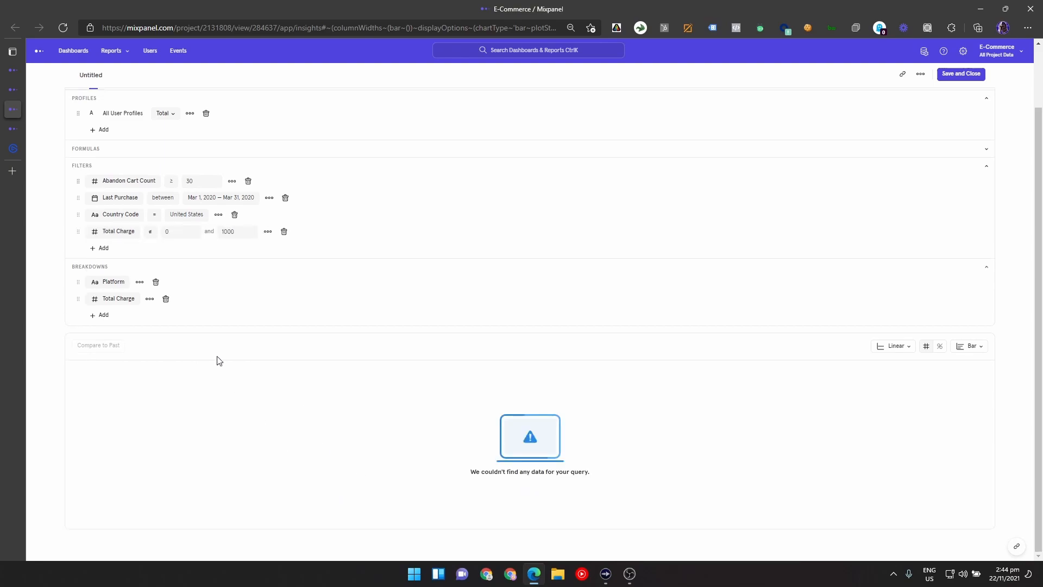
pyautogui.click(283, 232)
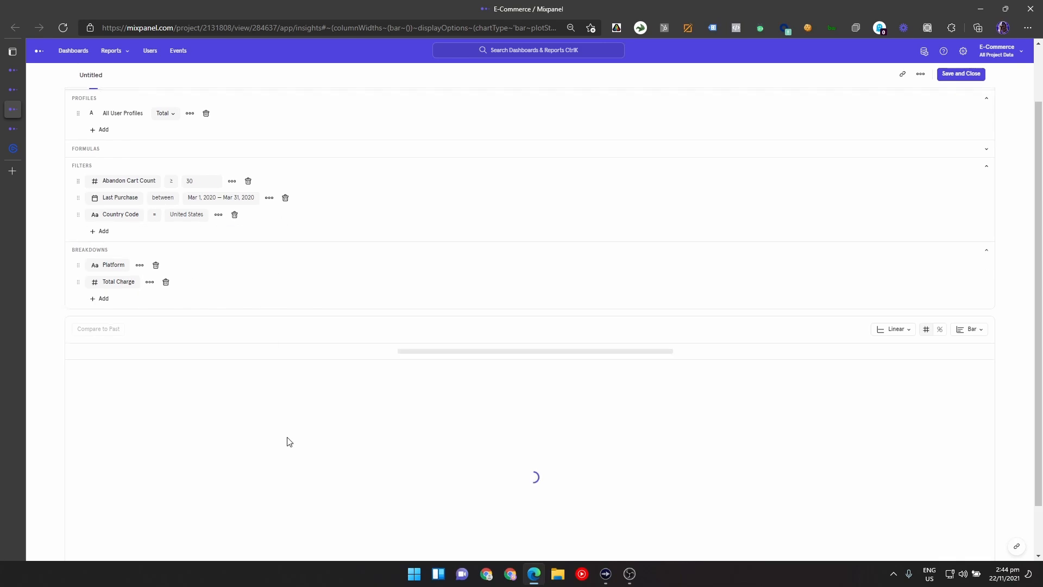
# Step: Remove the Platform breakdown and view the users behind the >= 1K Total Charge segment
pyautogui.click(155, 266)
pyautogui.moveTo(202, 365)
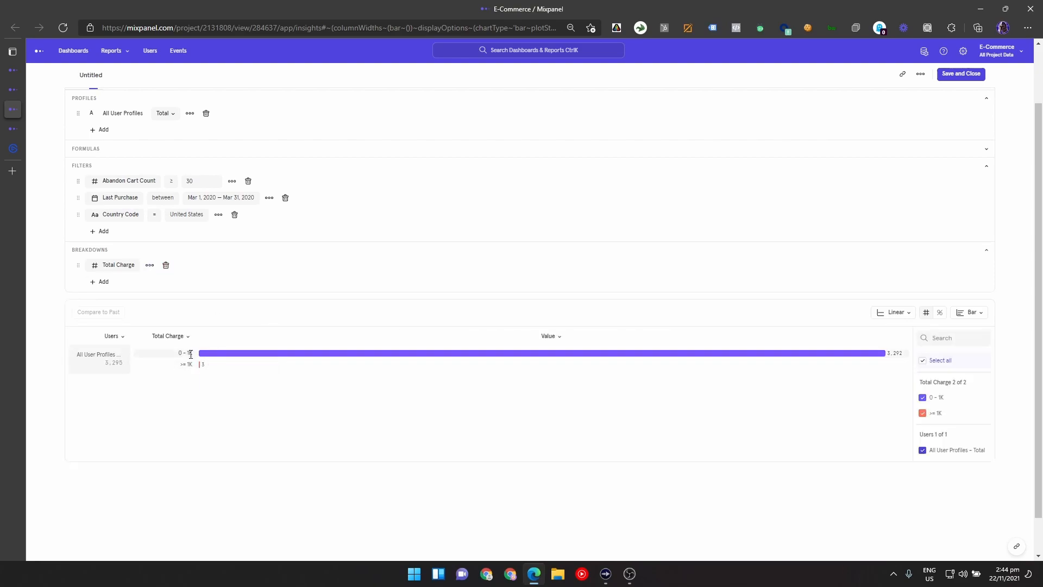
pyautogui.click(202, 366)
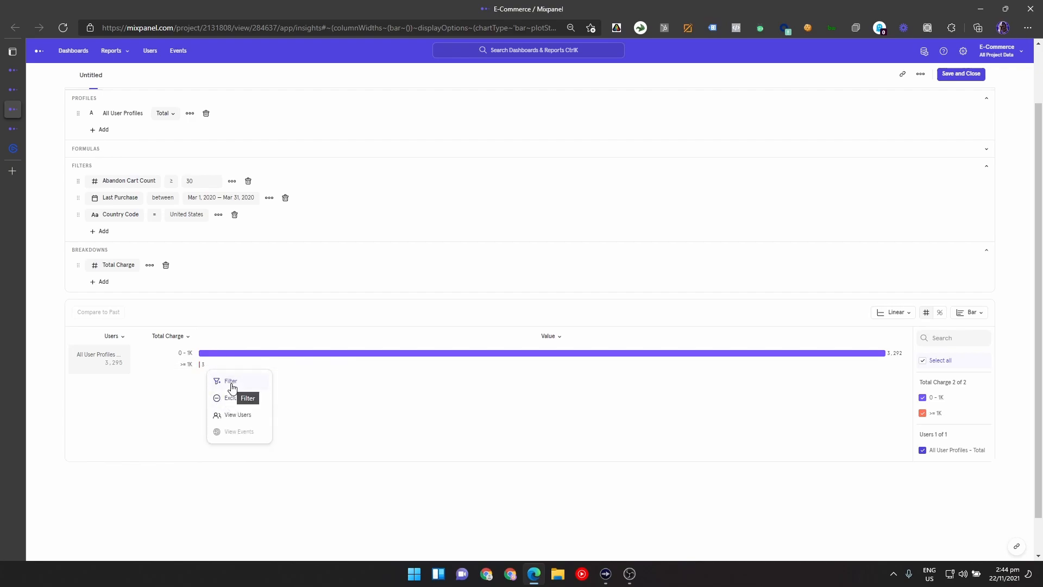
pyautogui.click(239, 416)
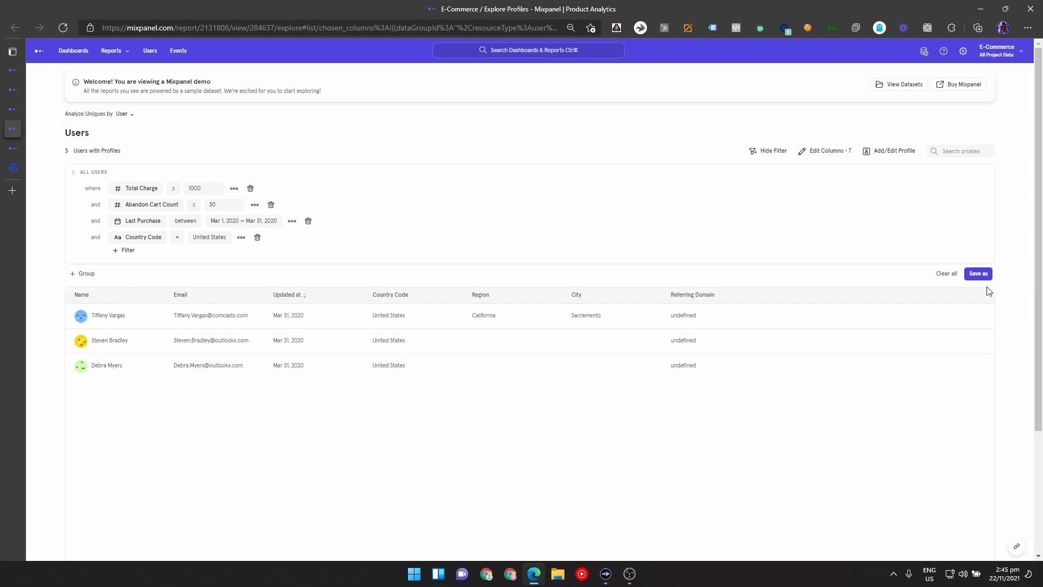
# Step: Save the filtered user list as a new cohort named "VIP US >1000 Spend"
pyautogui.click(975, 275)
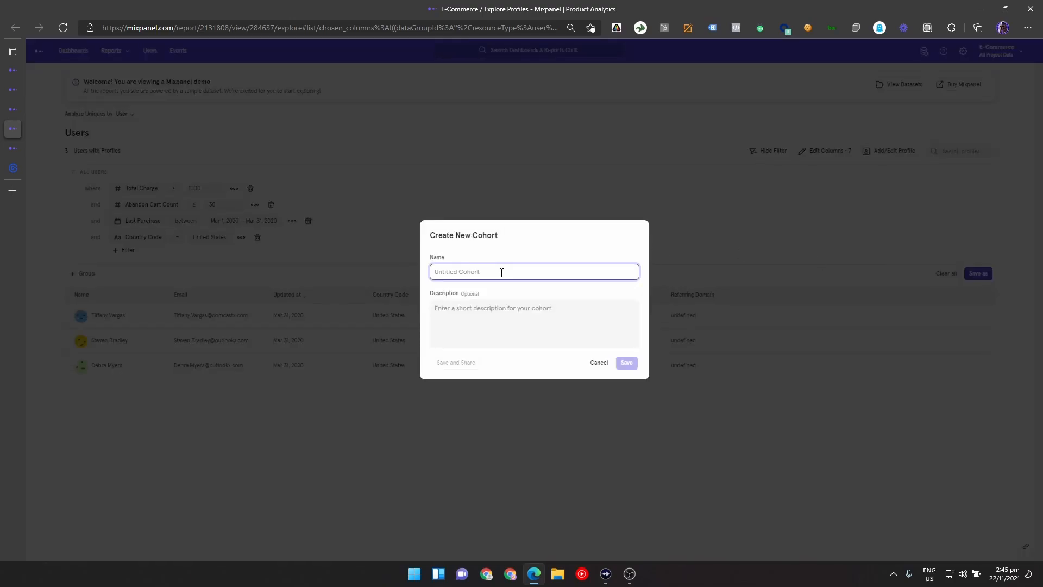
pyautogui.write('VIP US >1000 Spend')
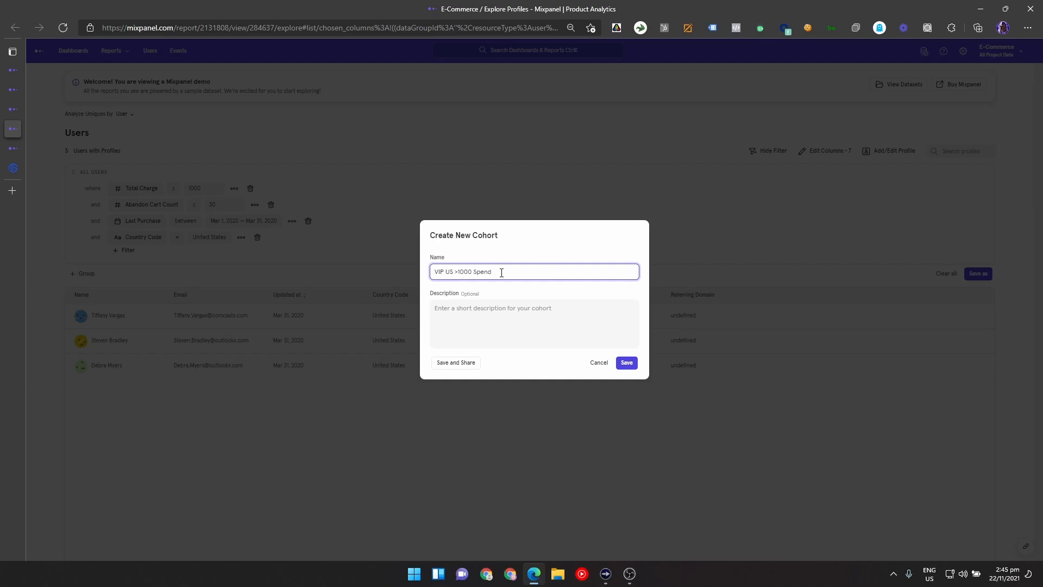
pyautogui.click(626, 363)
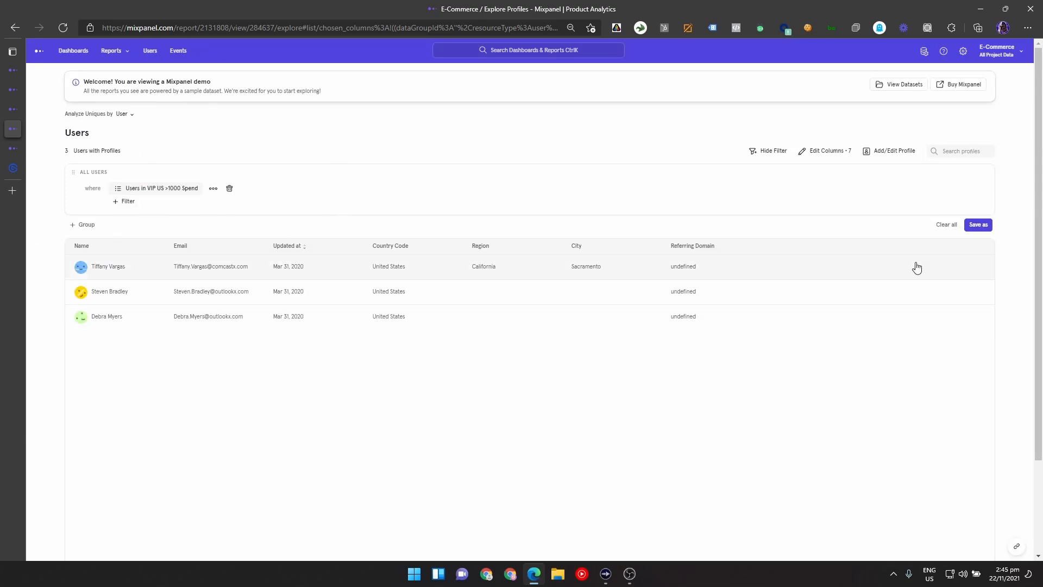
# Step: Create a new Insights report and add the VIP US >1000 Spend cohort to it
pyautogui.click(128, 88)
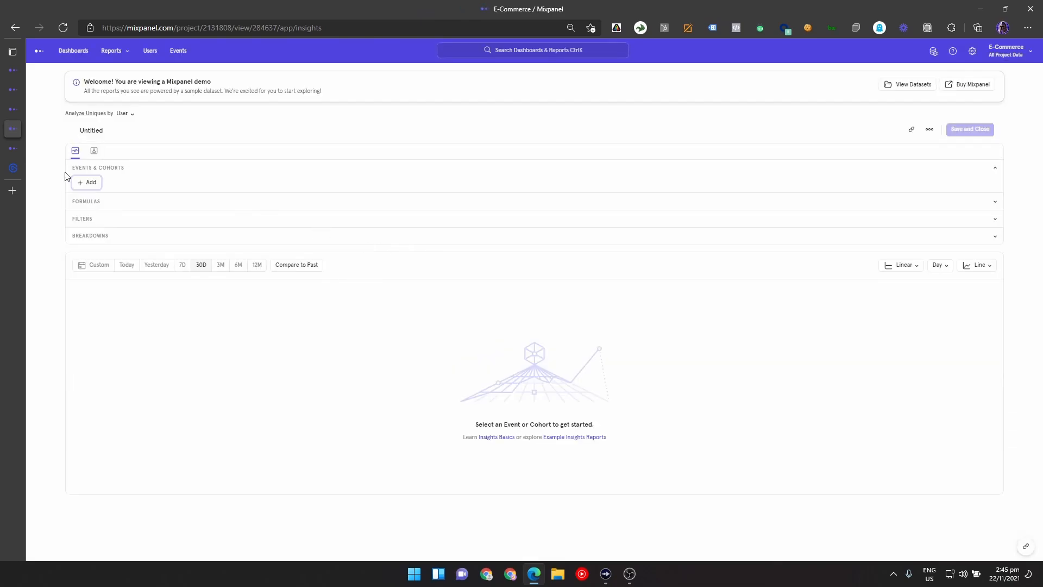
pyautogui.click(90, 170)
pyautogui.click(90, 170)
pyautogui.click(84, 183)
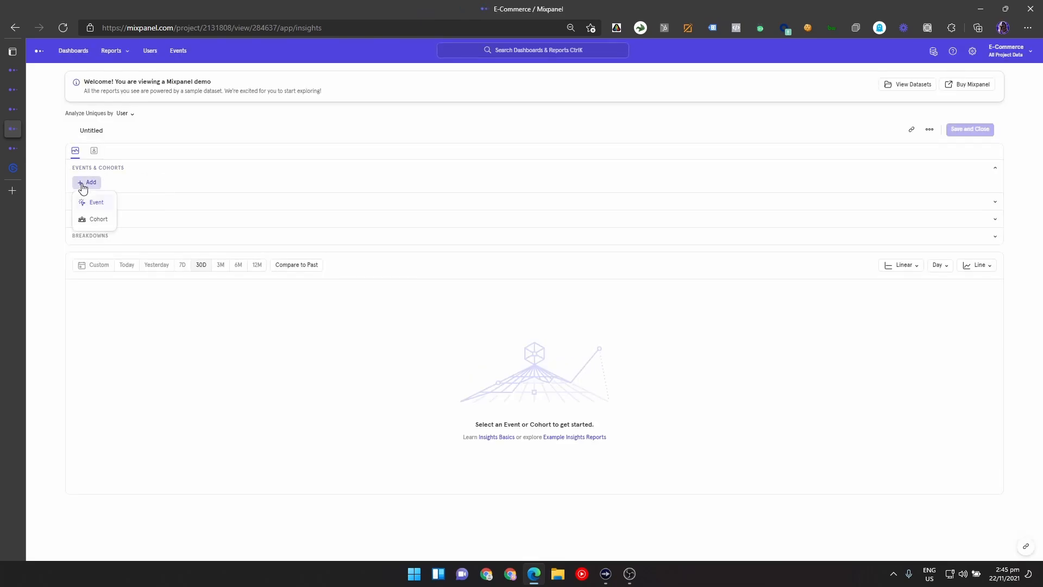
pyautogui.click(96, 220)
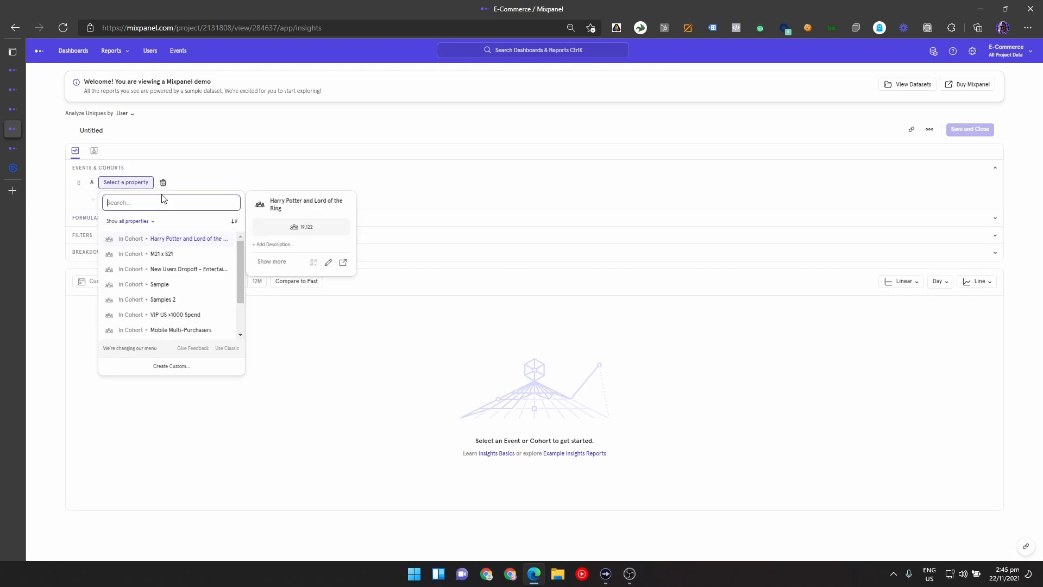
pyautogui.click(181, 320)
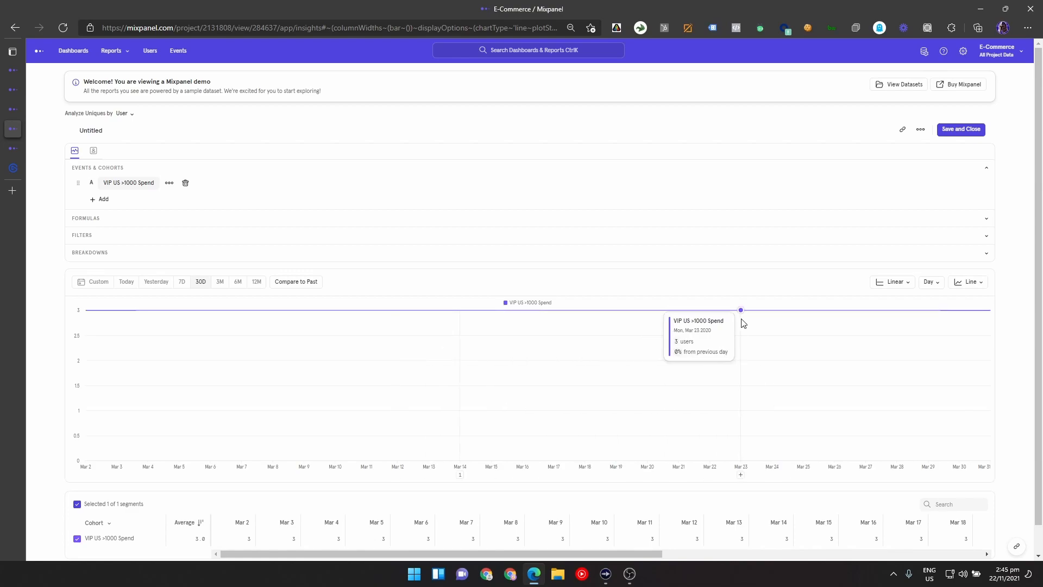
# Step: Display the cohort trend by month over the last 12 months
pyautogui.click(930, 282)
pyautogui.click(944, 371)
pyautogui.click(255, 283)
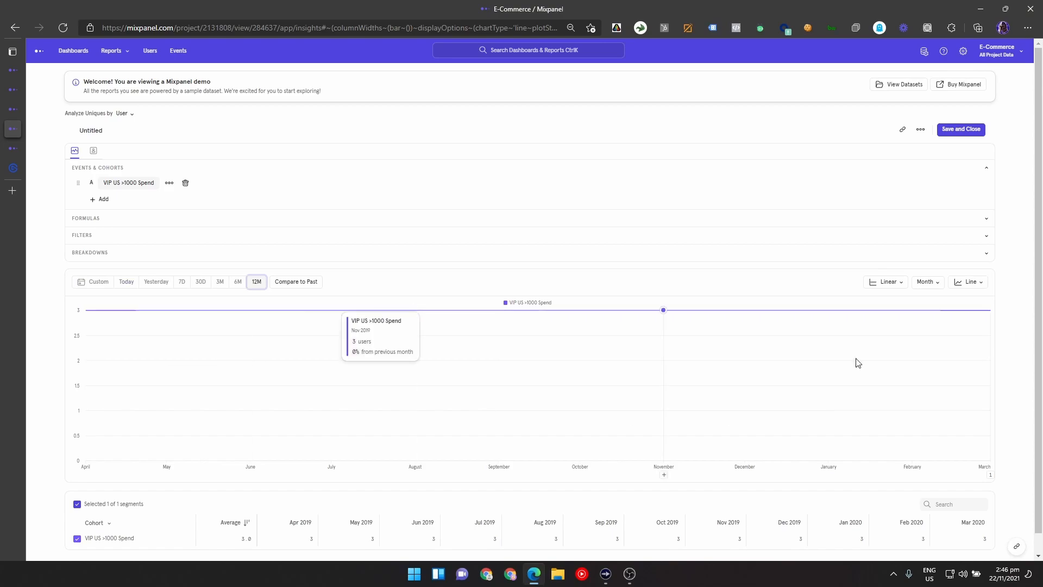
# Step: Open the project's Integrations page
pyautogui.click(924, 51)
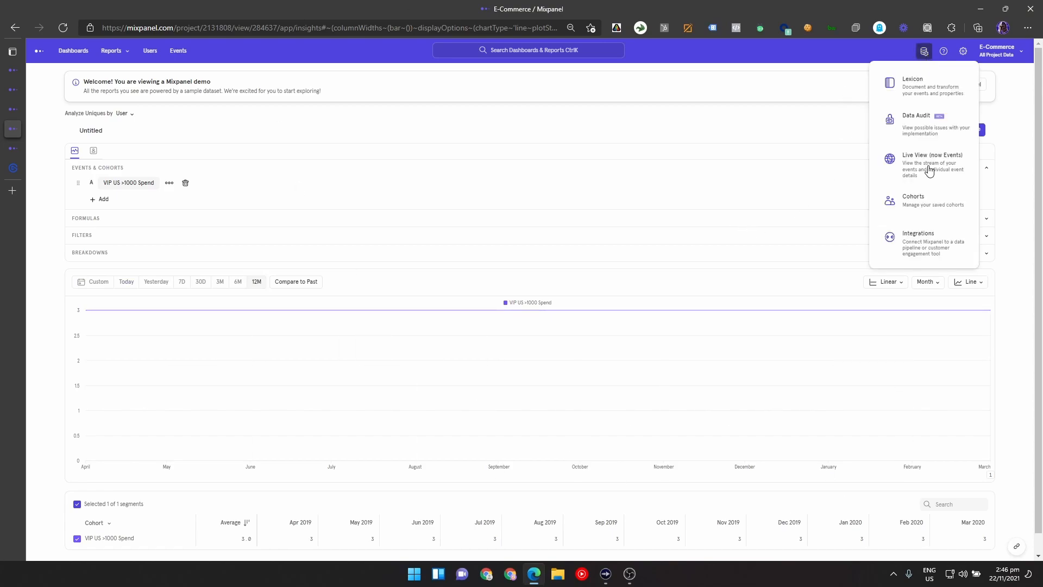
pyautogui.click(914, 259)
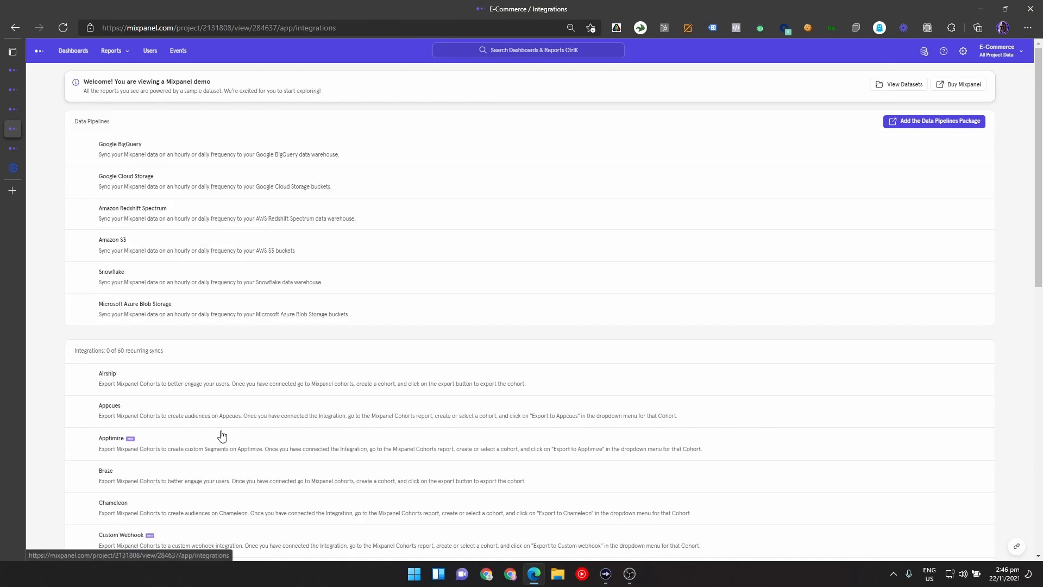
# Step: Review the available cohort export integrations through to the externally managed ones on the Integrations page
pyautogui.scroll(-4, 365, 354)
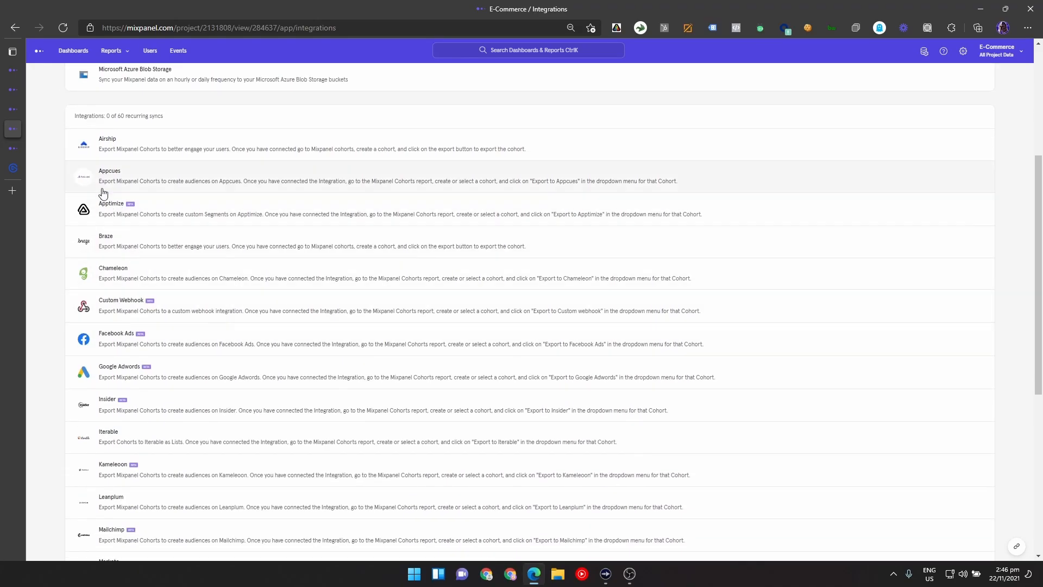
pyautogui.scroll(-2, 111, 356)
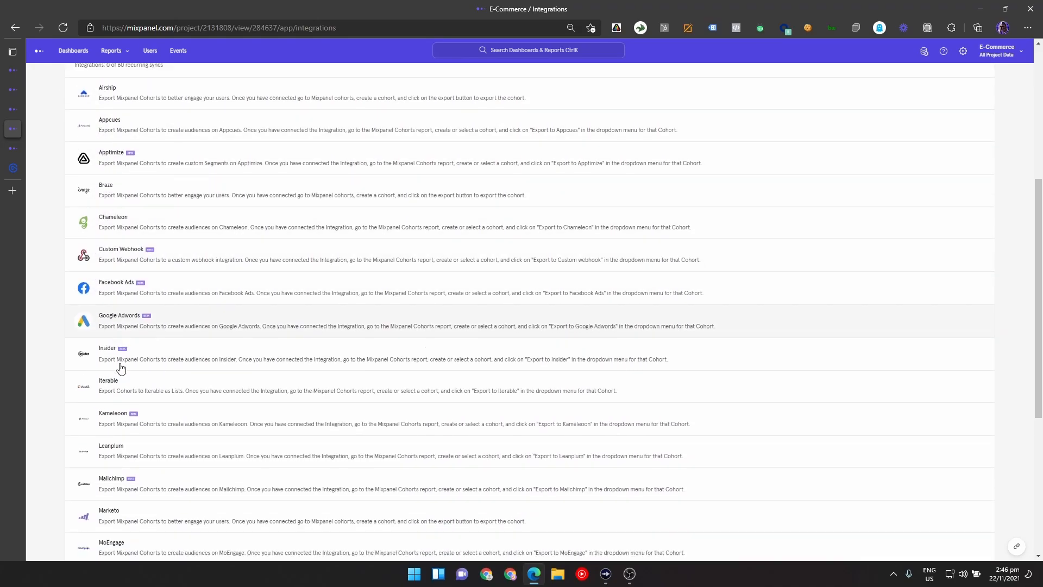
pyautogui.scroll(-2, 146, 298)
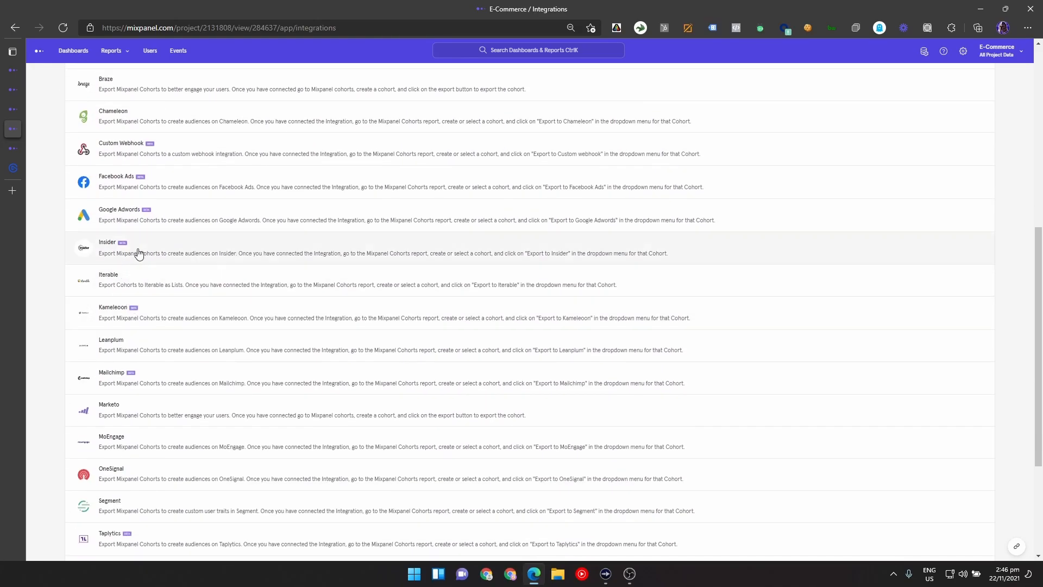
pyautogui.scroll(-5, 149, 291)
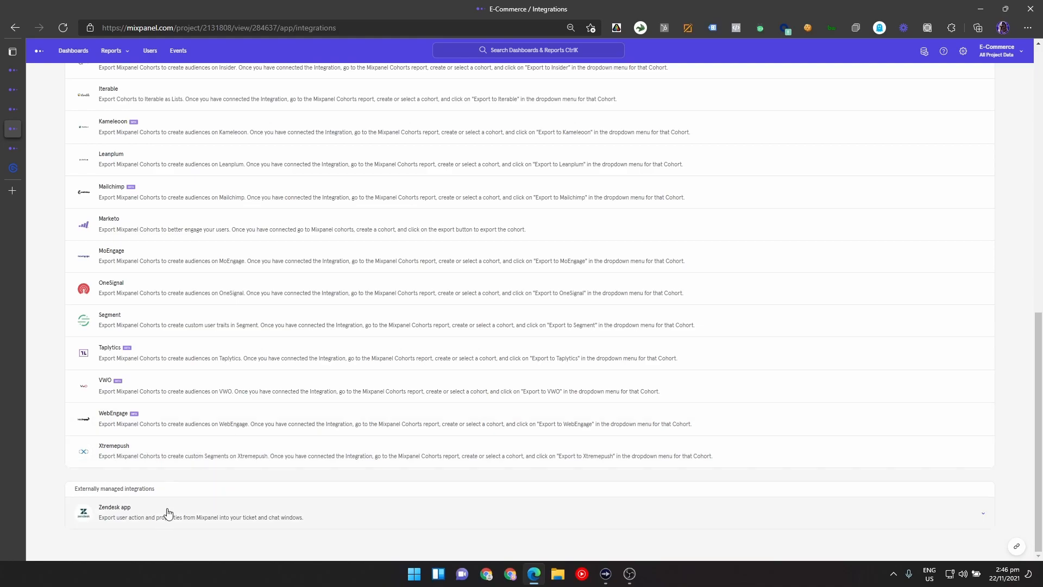
pyautogui.scroll(11, 168, 519)
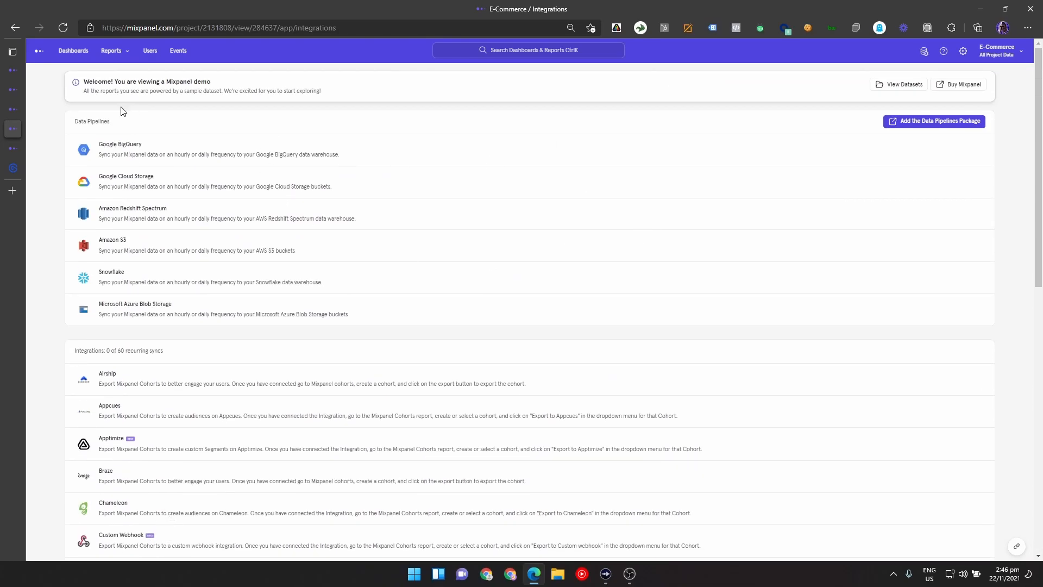
# Step: Create a new Insights report and add the Complete Purchase event to it
pyautogui.click(116, 51)
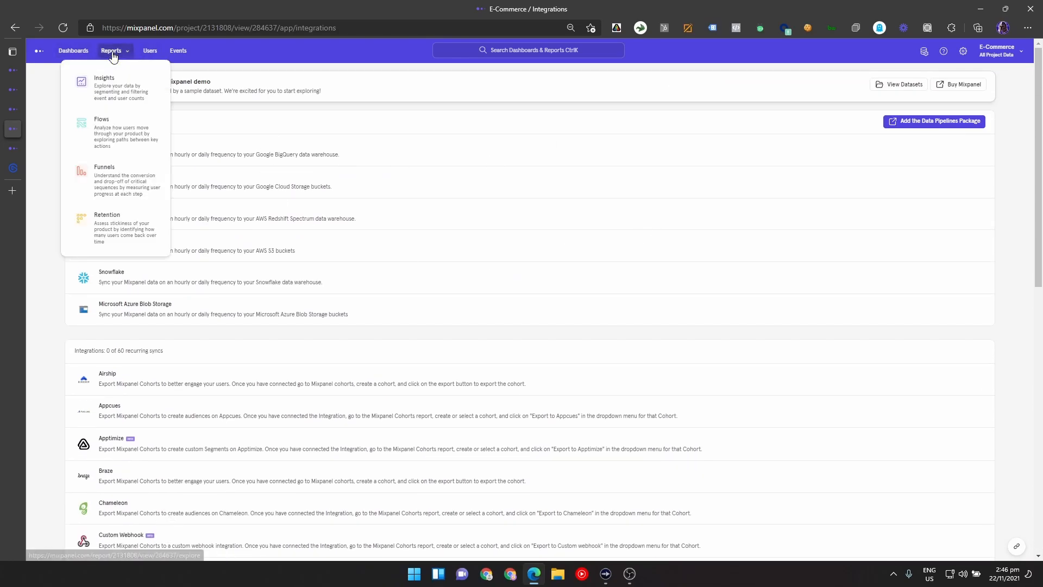
pyautogui.click(119, 97)
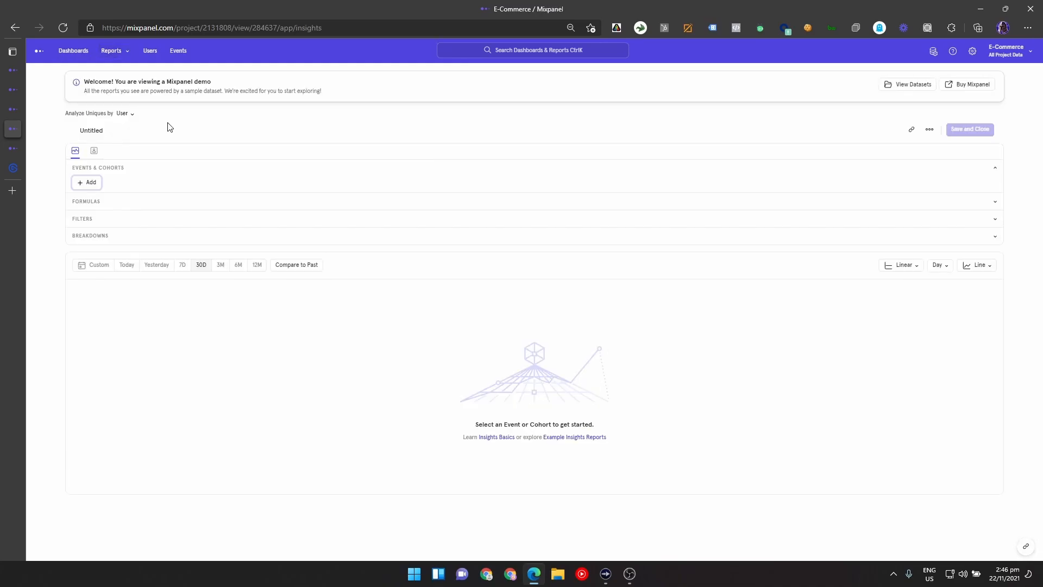
pyautogui.click(92, 185)
pyautogui.click(103, 202)
pyautogui.click(160, 242)
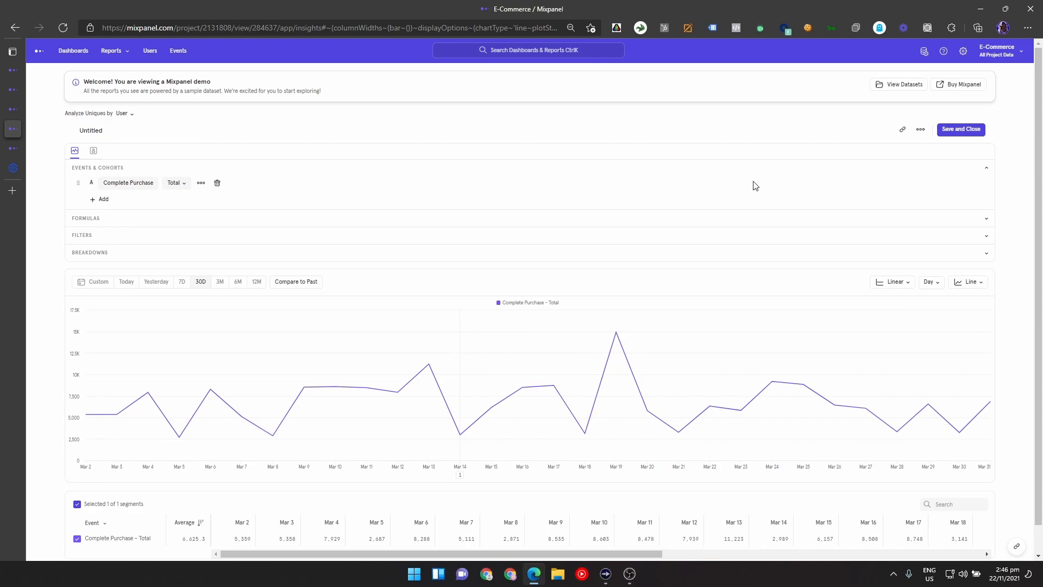
pyautogui.click(111, 52)
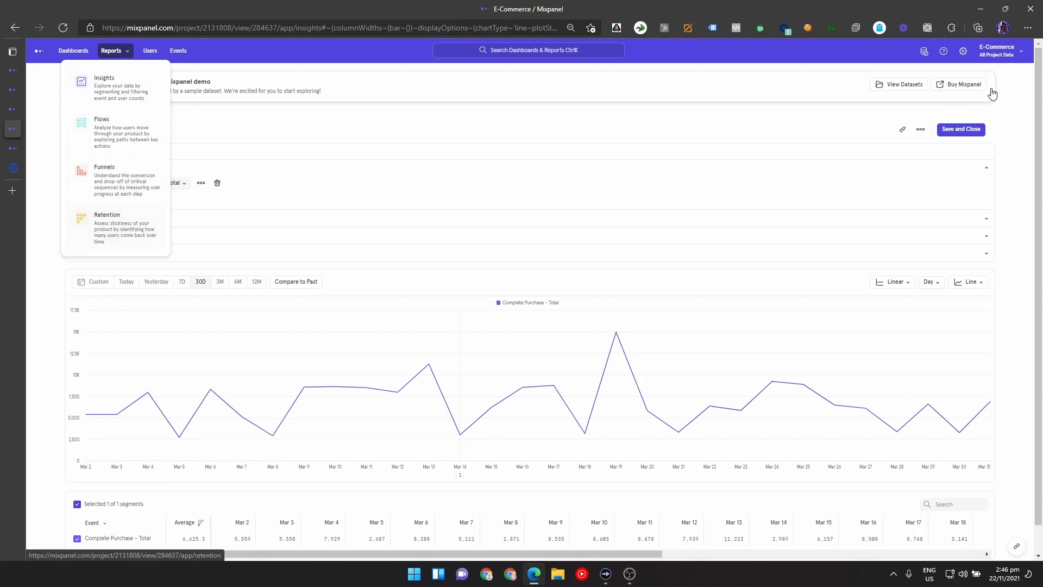
pyautogui.click(923, 50)
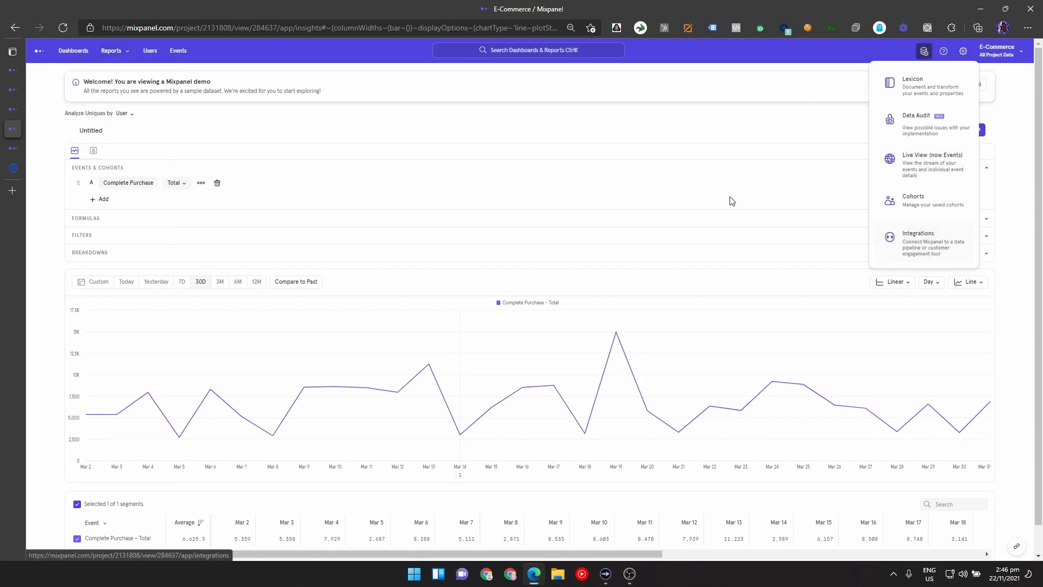
pyautogui.click(772, 133)
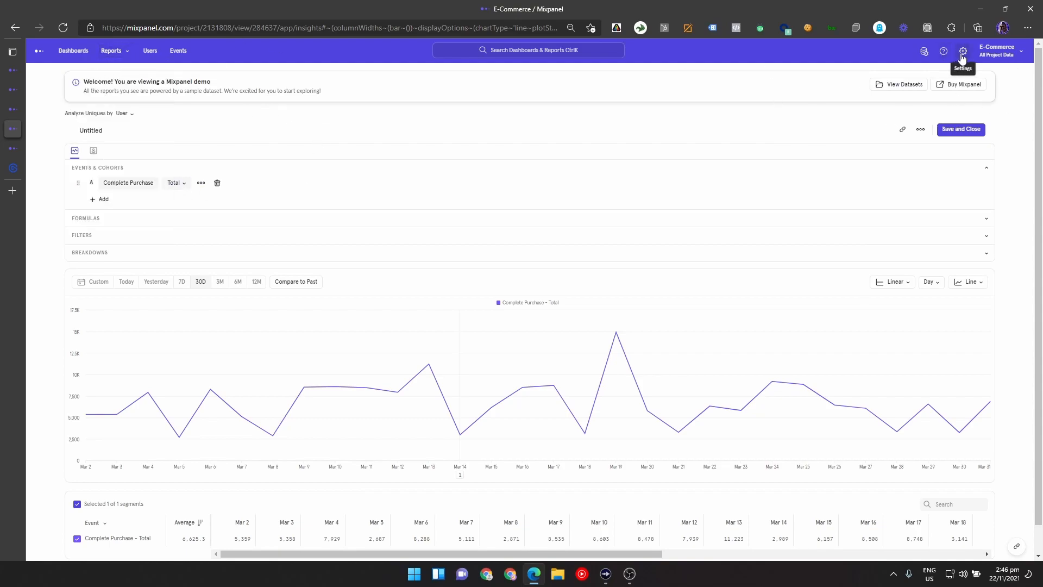
pyautogui.click(924, 56)
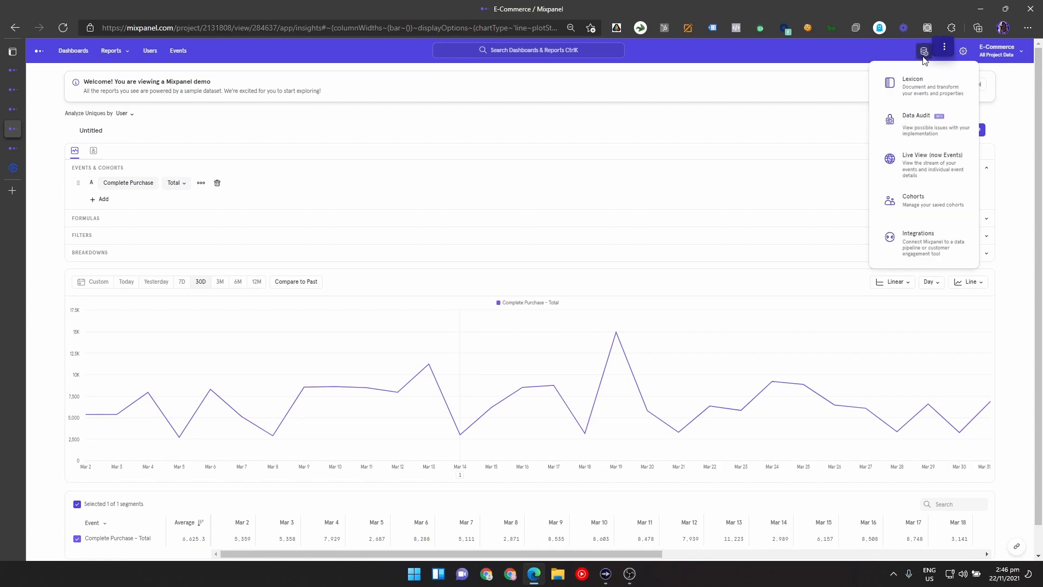
pyautogui.click(650, 140)
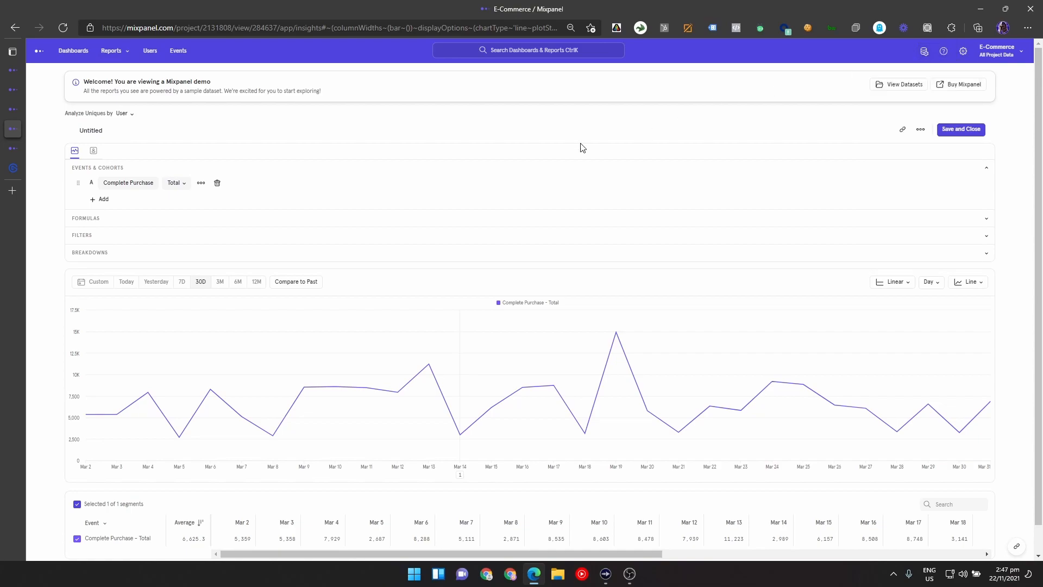
pyautogui.click(106, 52)
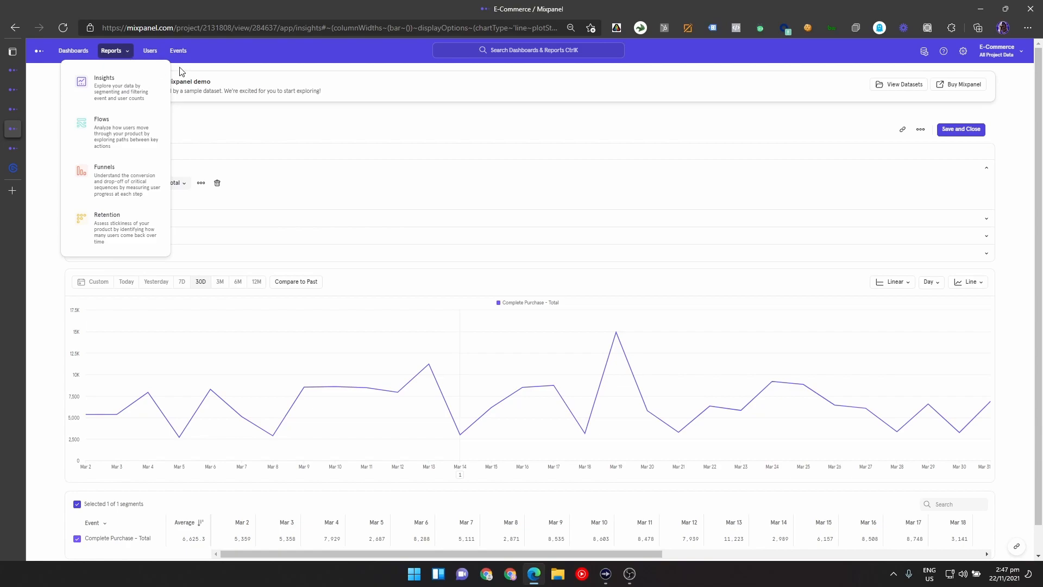
pyautogui.click(660, 175)
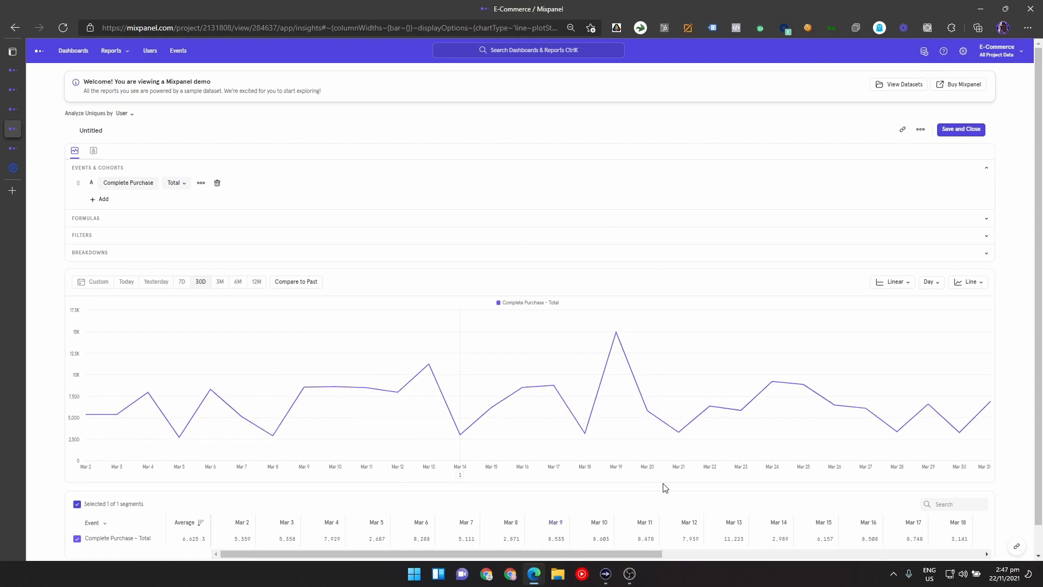
pyautogui.moveTo(629, 582)
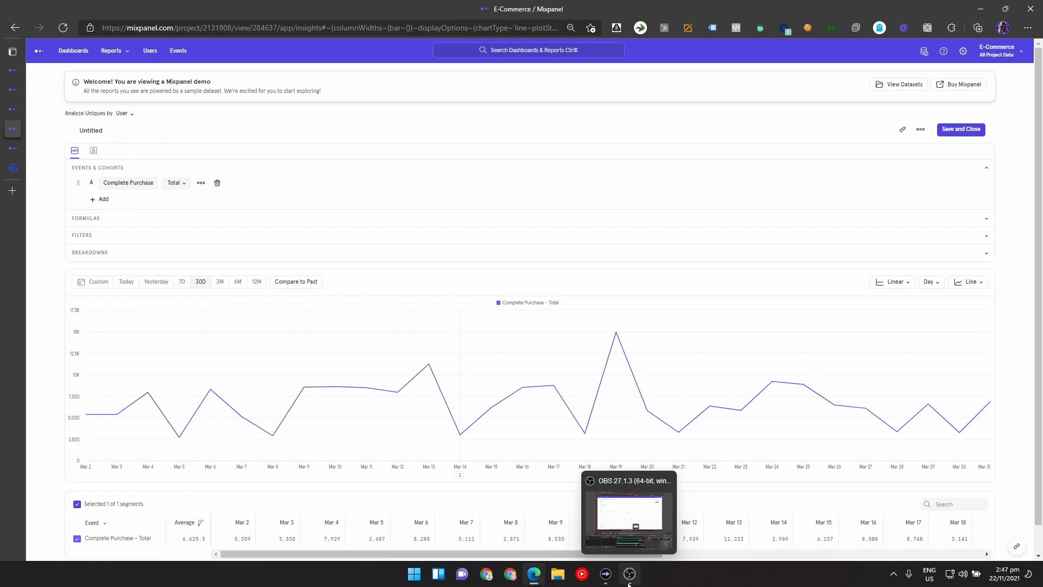